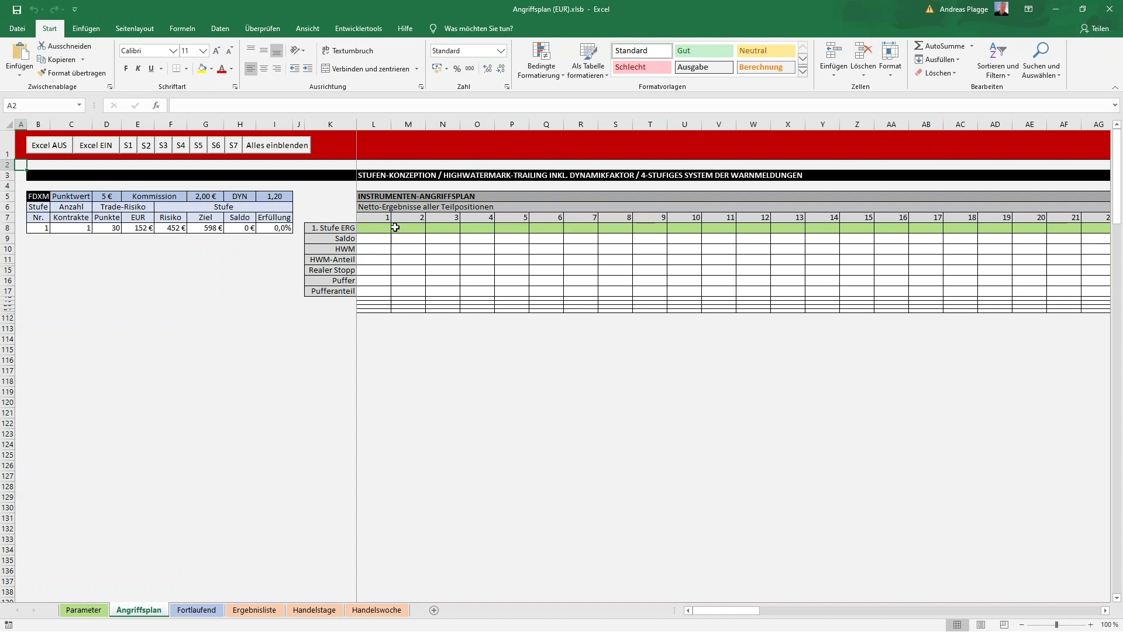
Step: Examine the first three result cells in the 1. Stufe ERG row of the Angriffsplan sheet
left_click(372, 228)
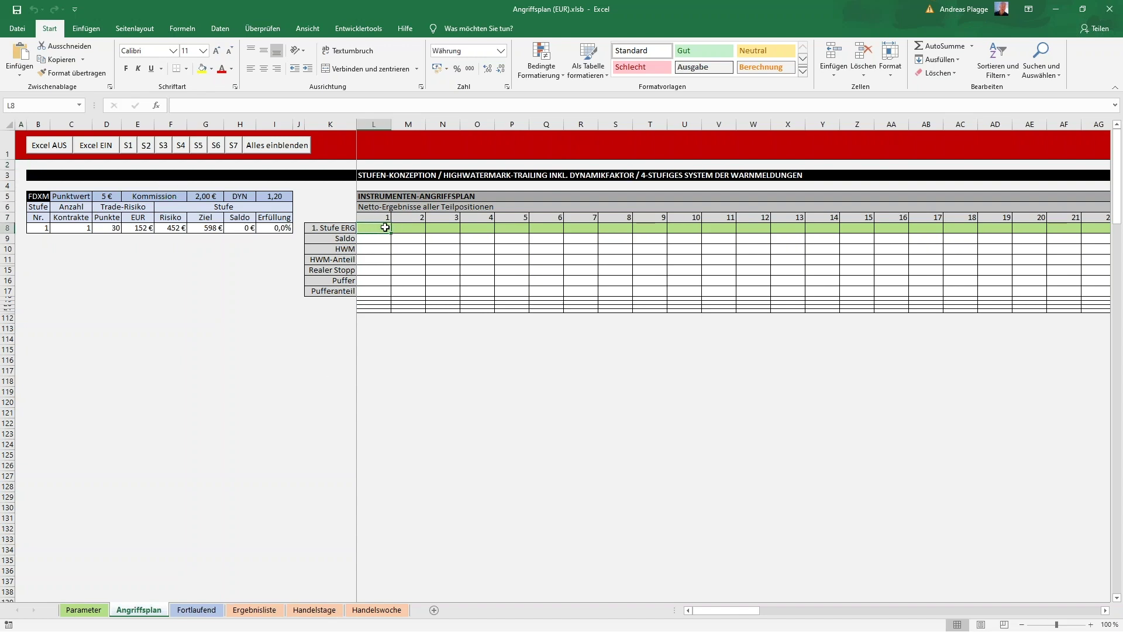
left_click(420, 228)
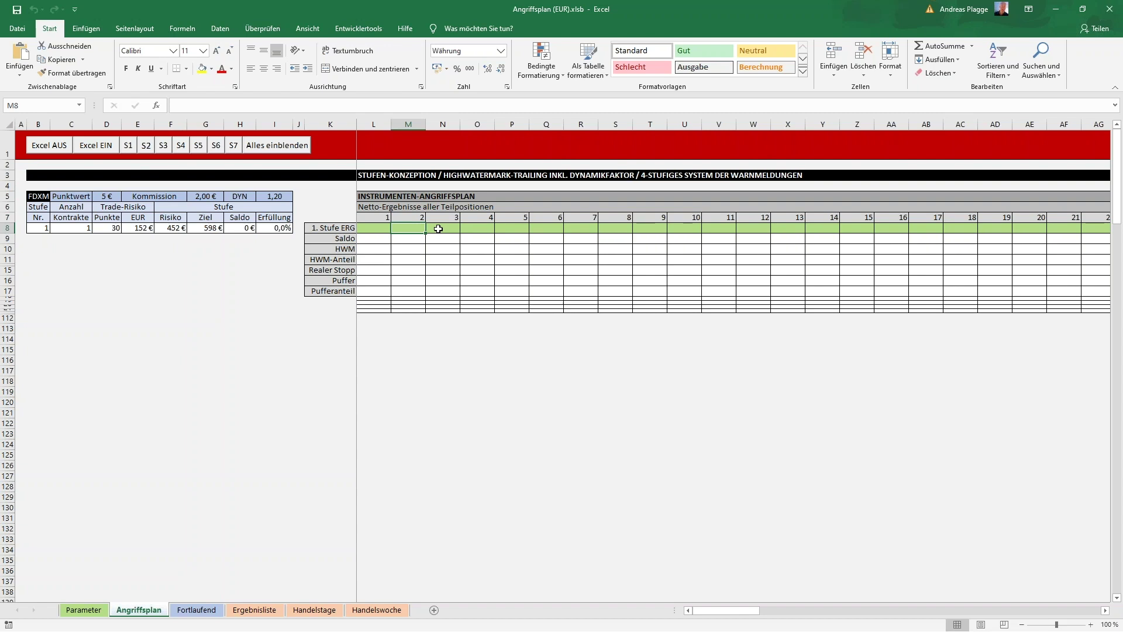
left_click(442, 227)
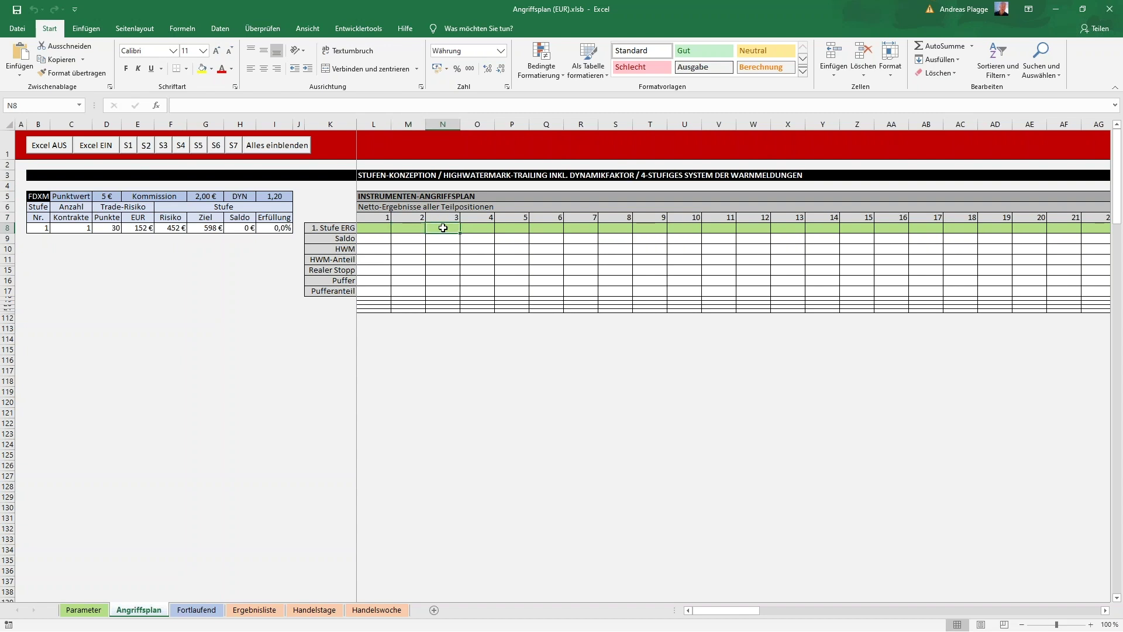
left_click(368, 227)
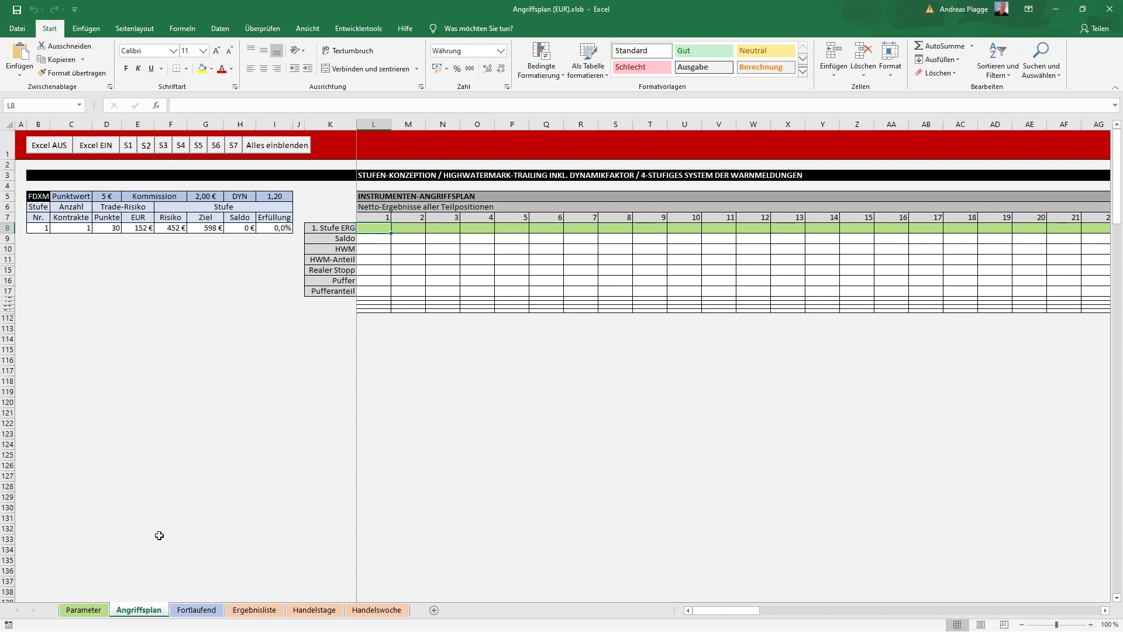
Step: Examine the Kontraktanzahl table on the Parameter sheet, going through the contract numbers assigned to Stufen 1 to 7
left_click(86, 609)
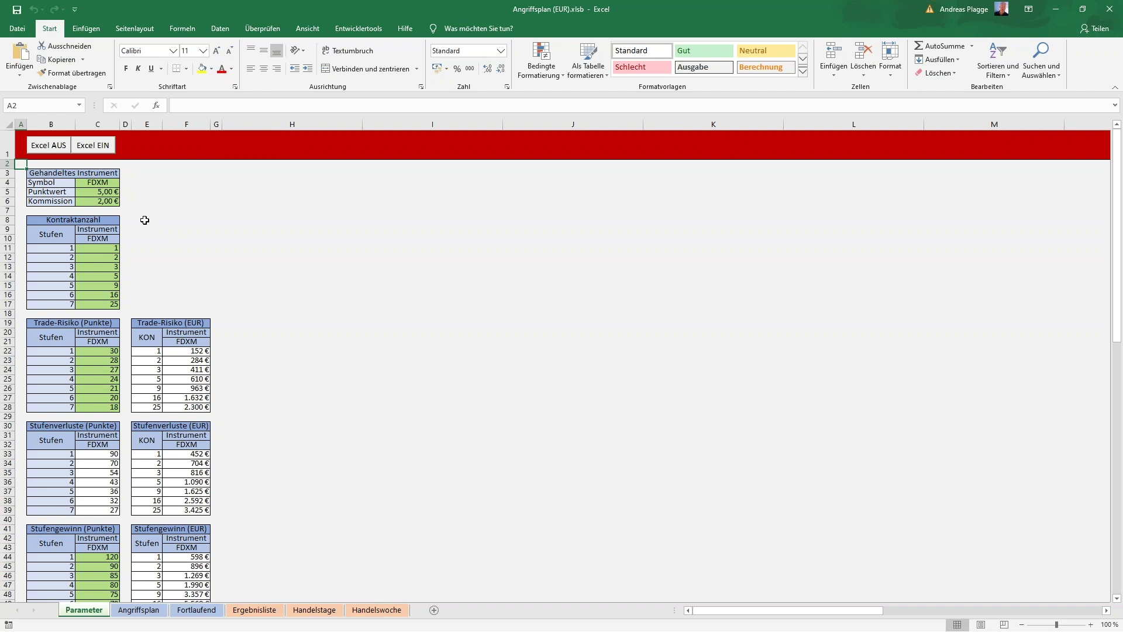
left_click(80, 222)
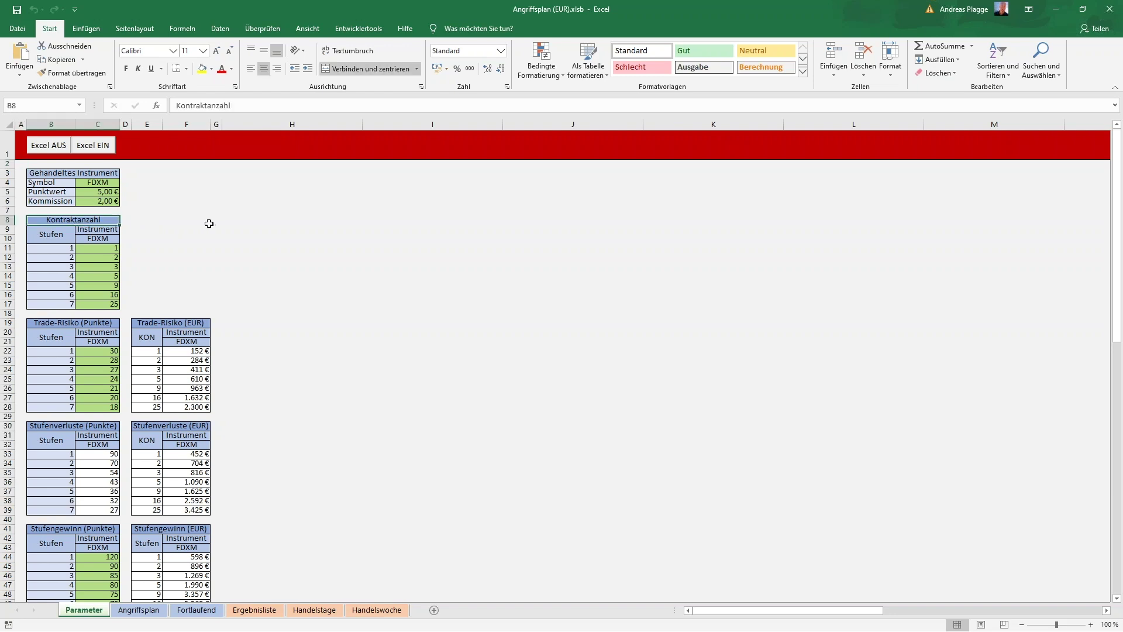
left_click(170, 228)
left_click(146, 221)
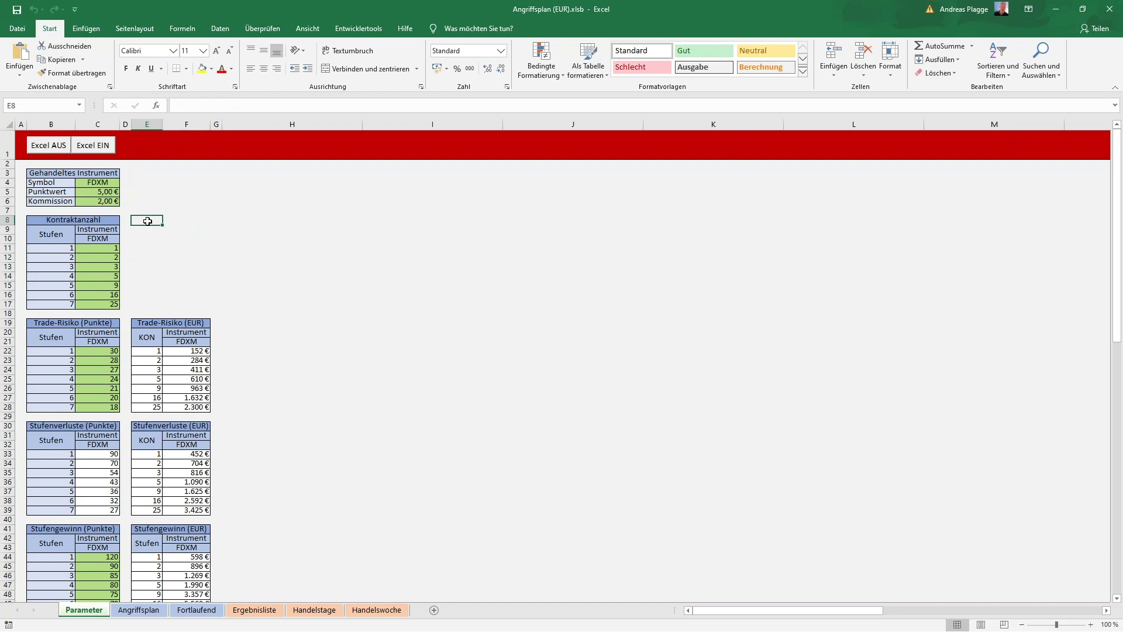
left_click(110, 248)
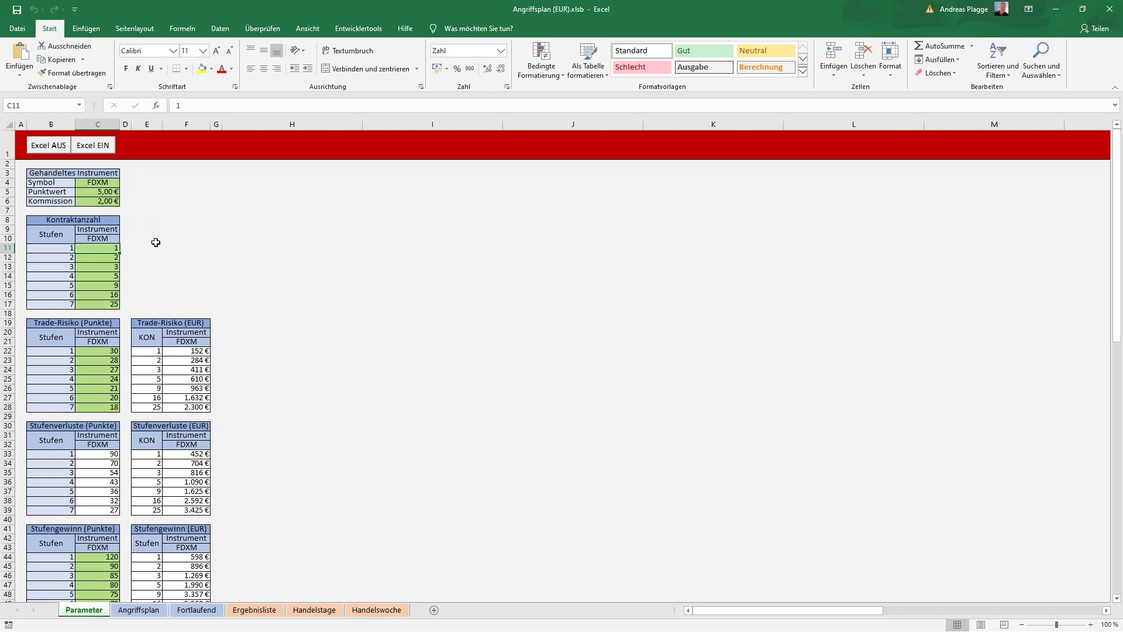
left_click(53, 249)
left_click(103, 247)
left_click(138, 251)
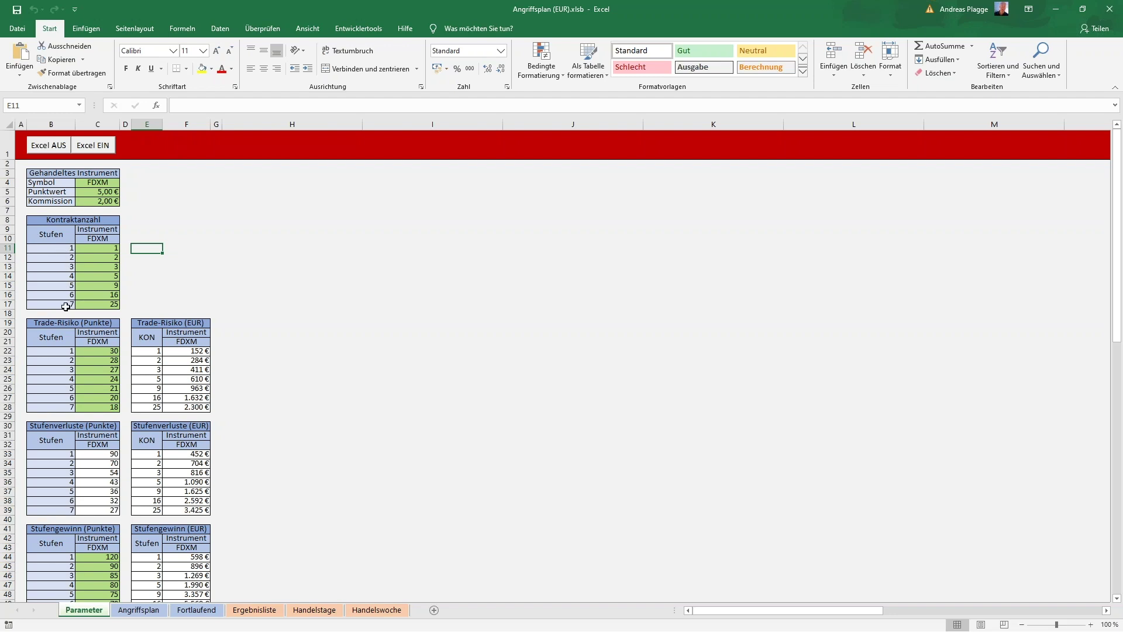
left_click(111, 255)
key("Down")
key("Down")
key("Down")
key("Down")
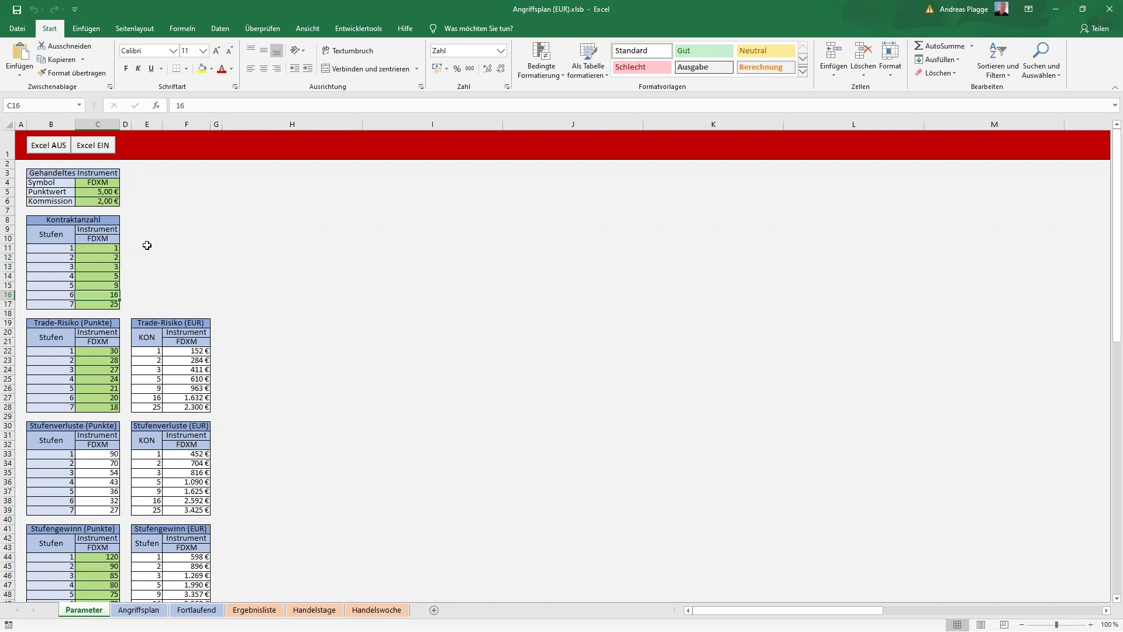
left_click(140, 275)
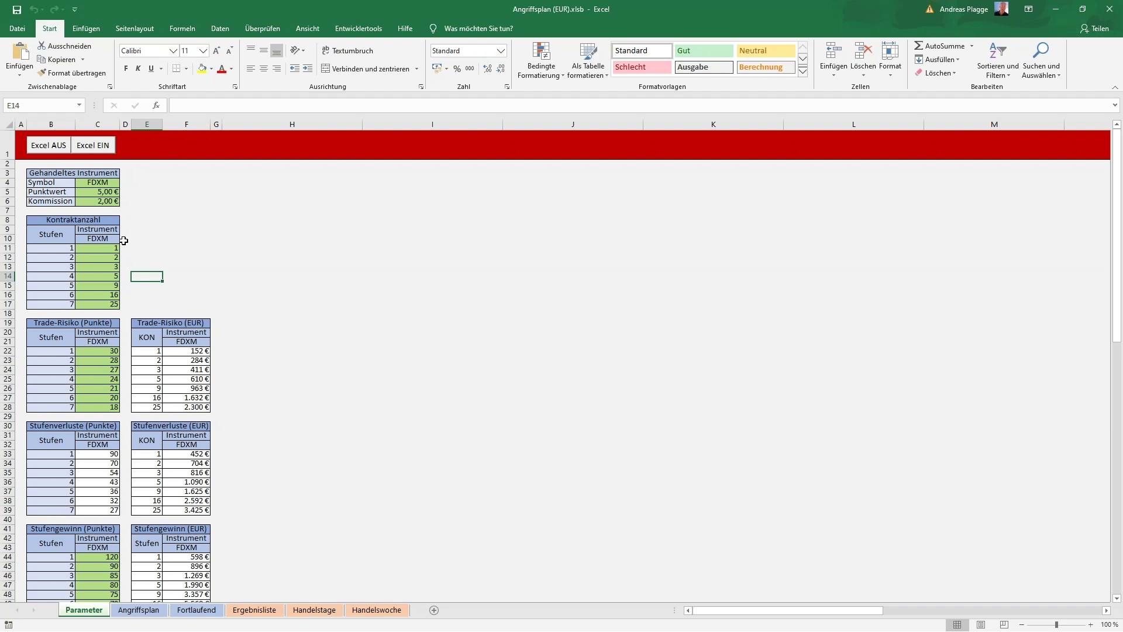
left_click_drag(111, 248, 115, 303)
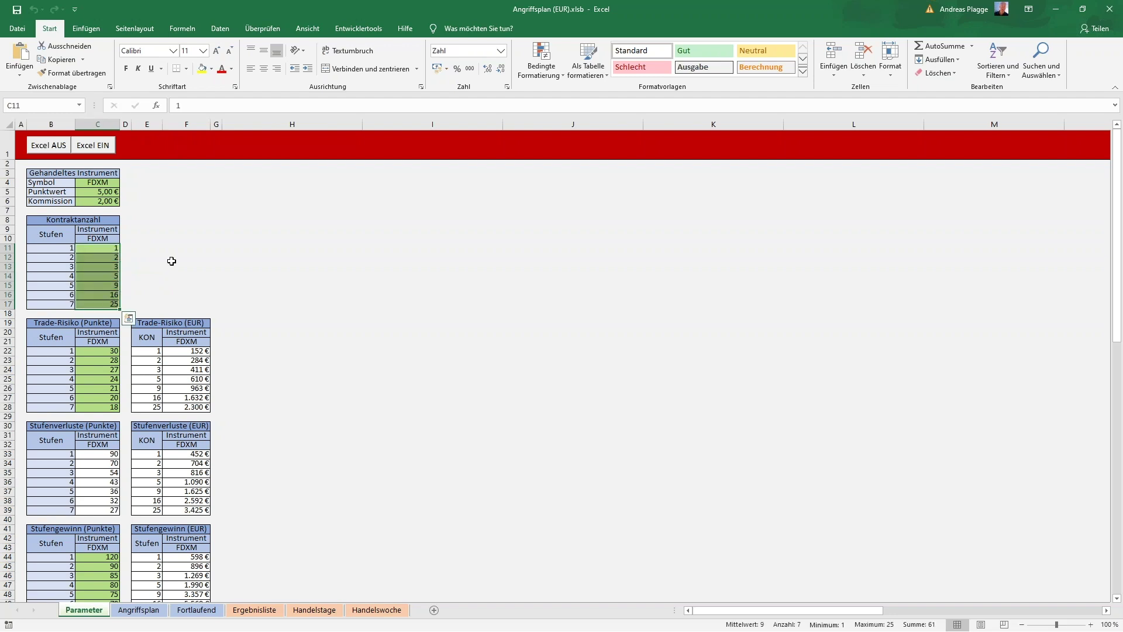
left_click(168, 258)
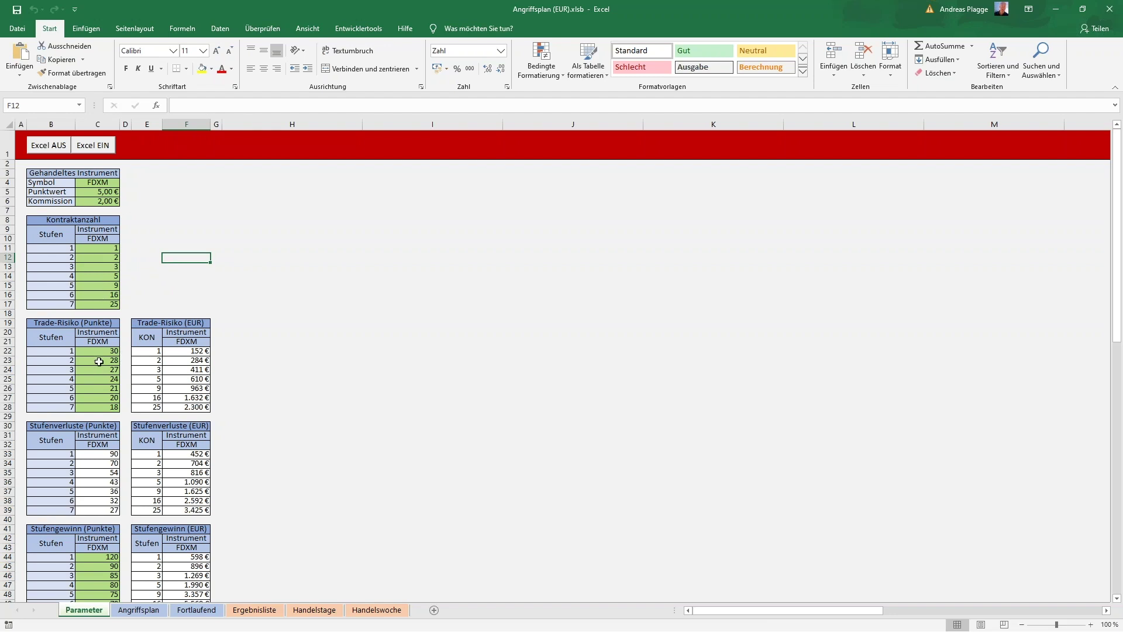
Step: Examine the Trade-Risiko (Punkte) values across all Stufen, focusing on the first three
left_click_drag(99, 351, 100, 406)
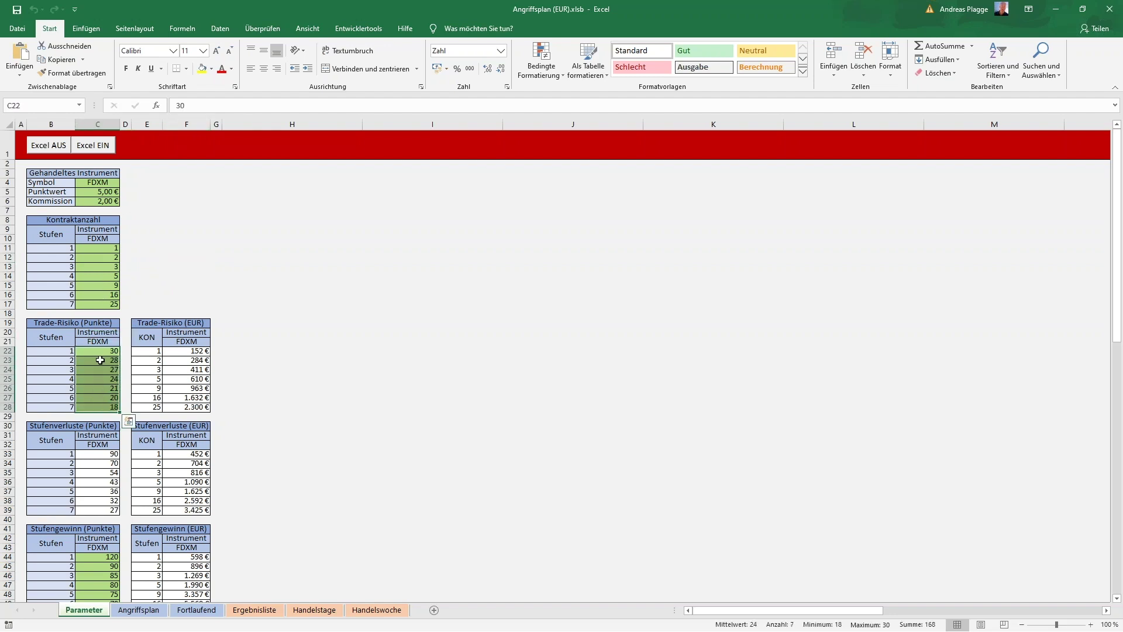
left_click(99, 350)
left_click(98, 361)
left_click(97, 369)
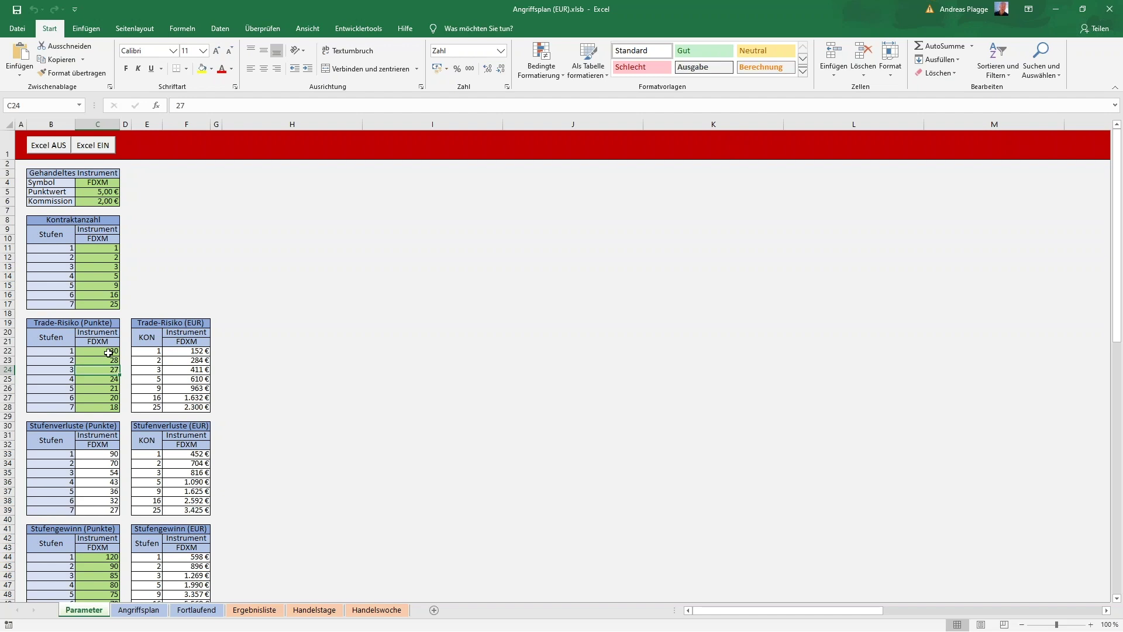
mouse_move(105, 350)
left_mouse_down()
mouse_move(103, 404)
mouse_move(98, 351)
left_mouse_up()
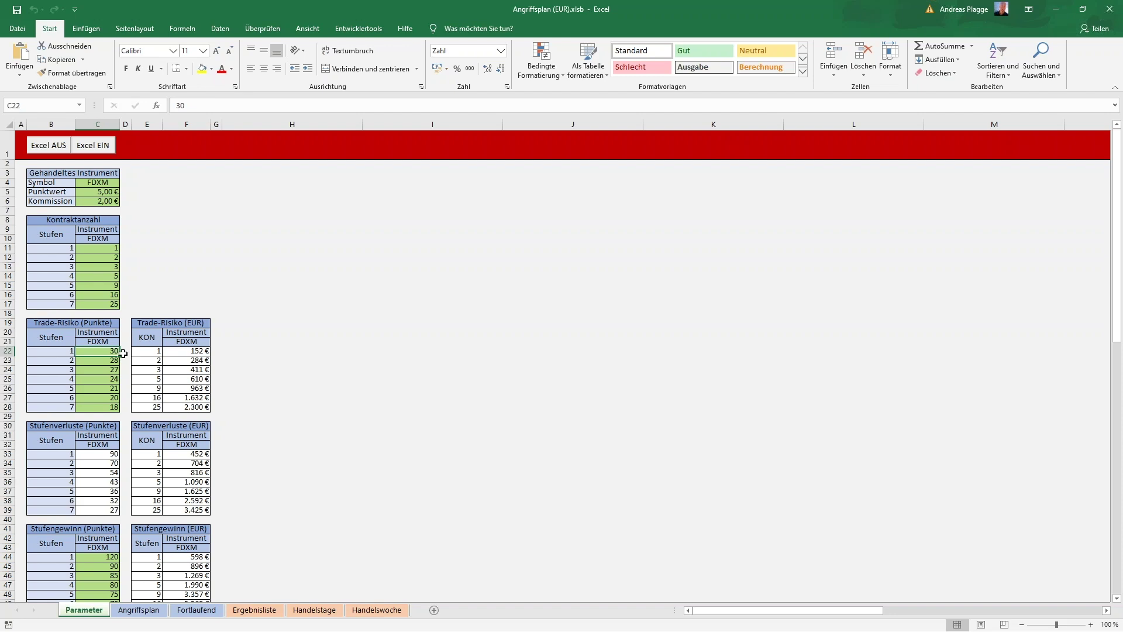
left_click(109, 359)
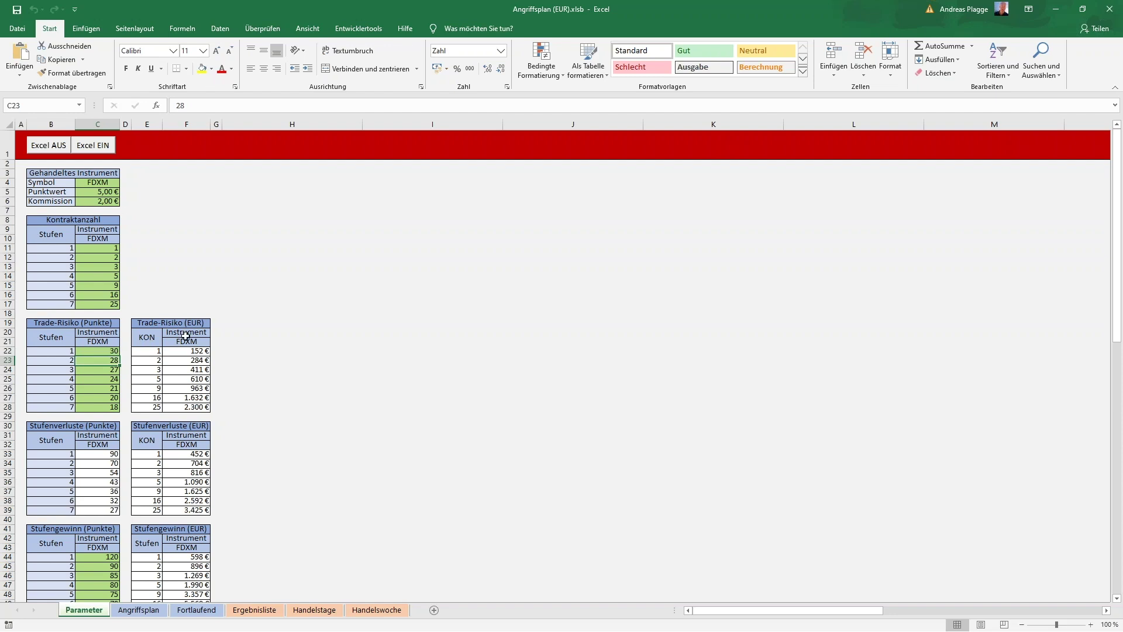
left_click(108, 352)
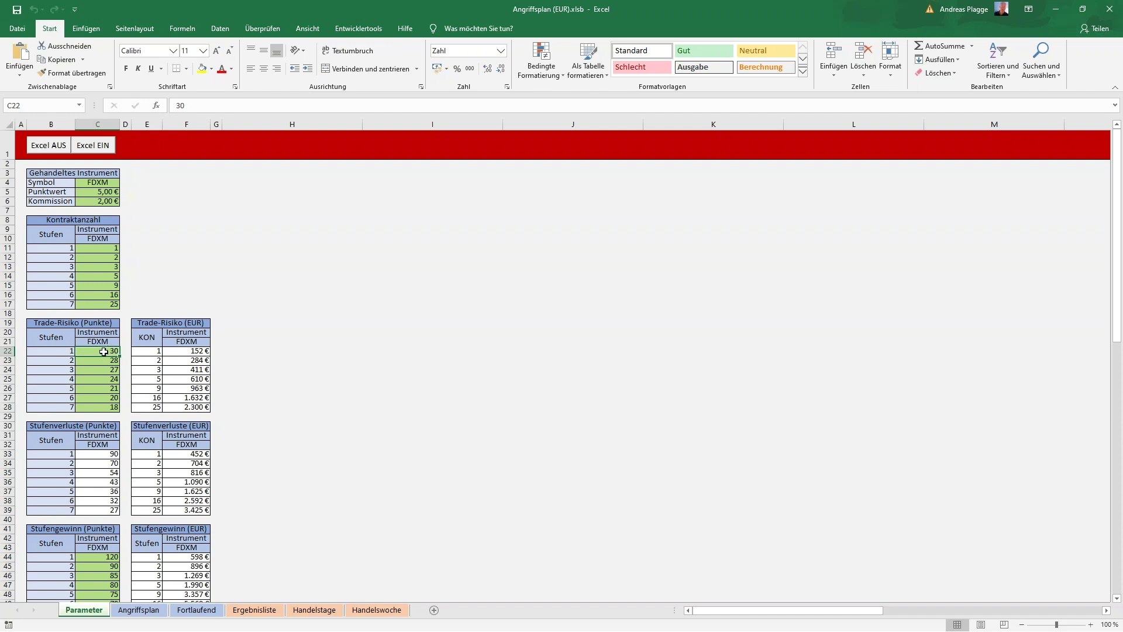
Step: Compare the Stufe 1 Trade-Risiko and Stufengewinn points, and review the remaining parameter tables down to Dynamik-Faktoren
left_click(108, 556)
scroll(108, 549, "down", 1)
scroll(108, 550, "down", 3)
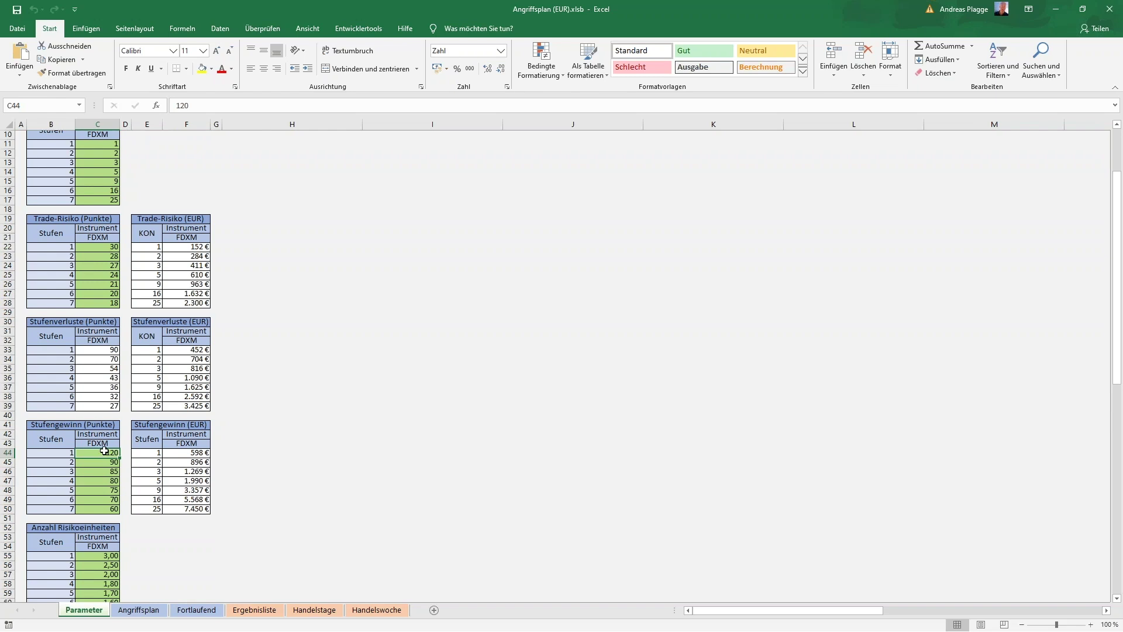
left_click(107, 245)
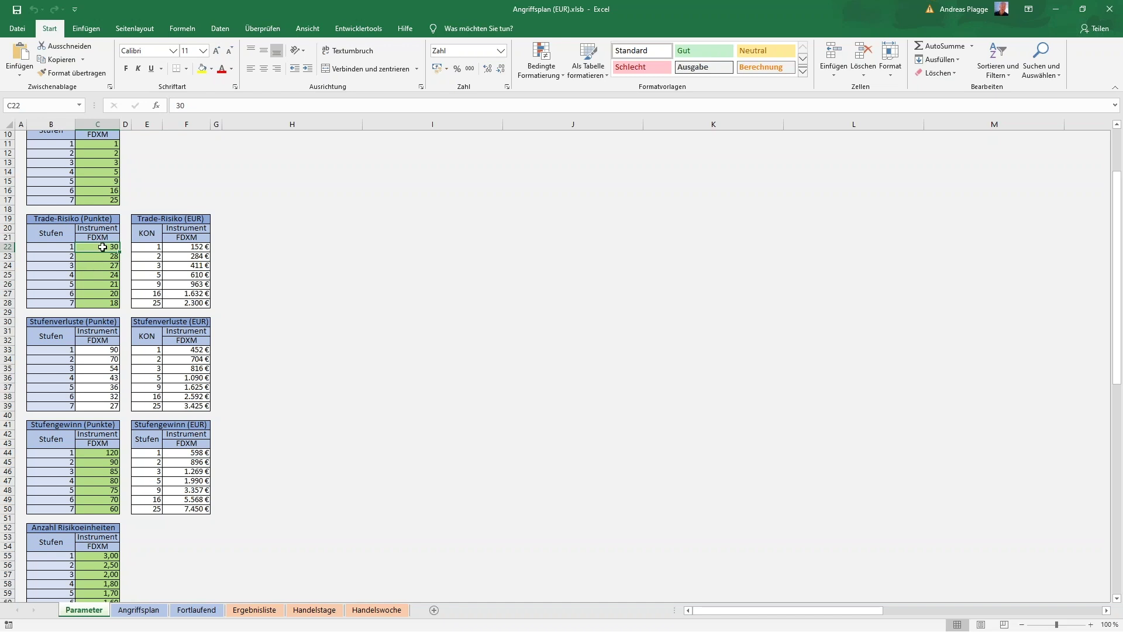
left_click(104, 452)
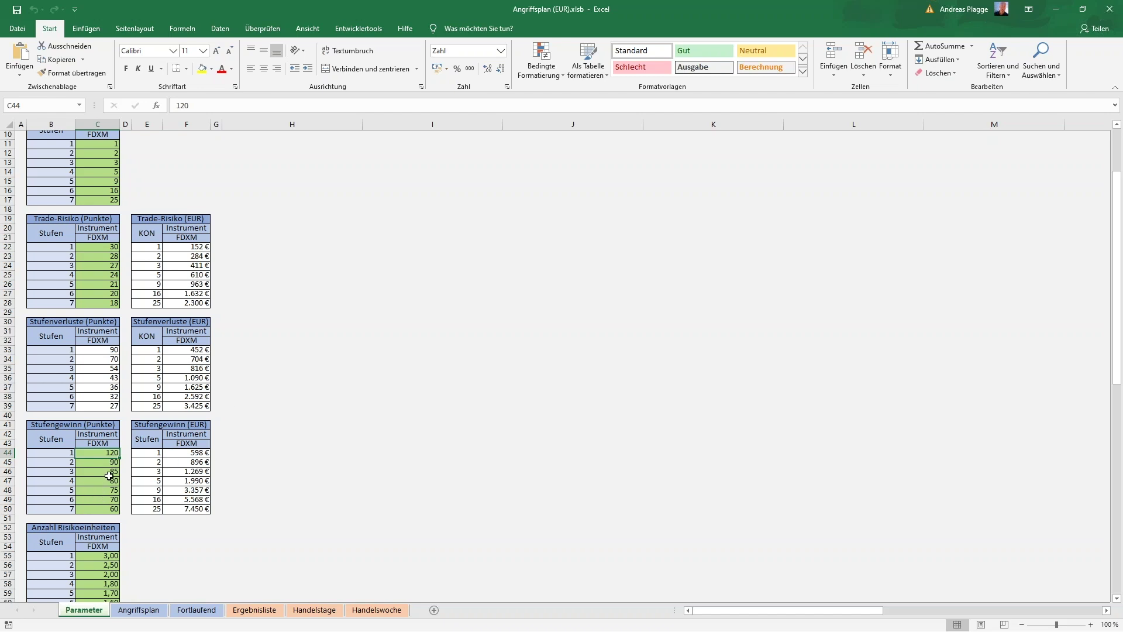
scroll(108, 475, "down", 2)
scroll(108, 475, "down", 2)
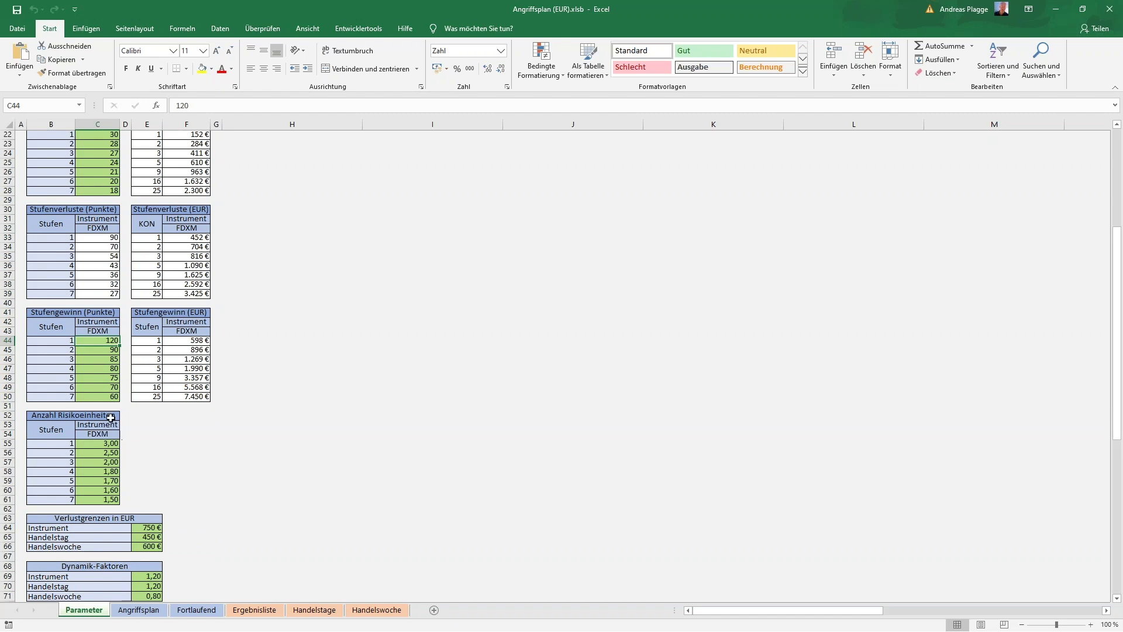
scroll(111, 418, "down", 3)
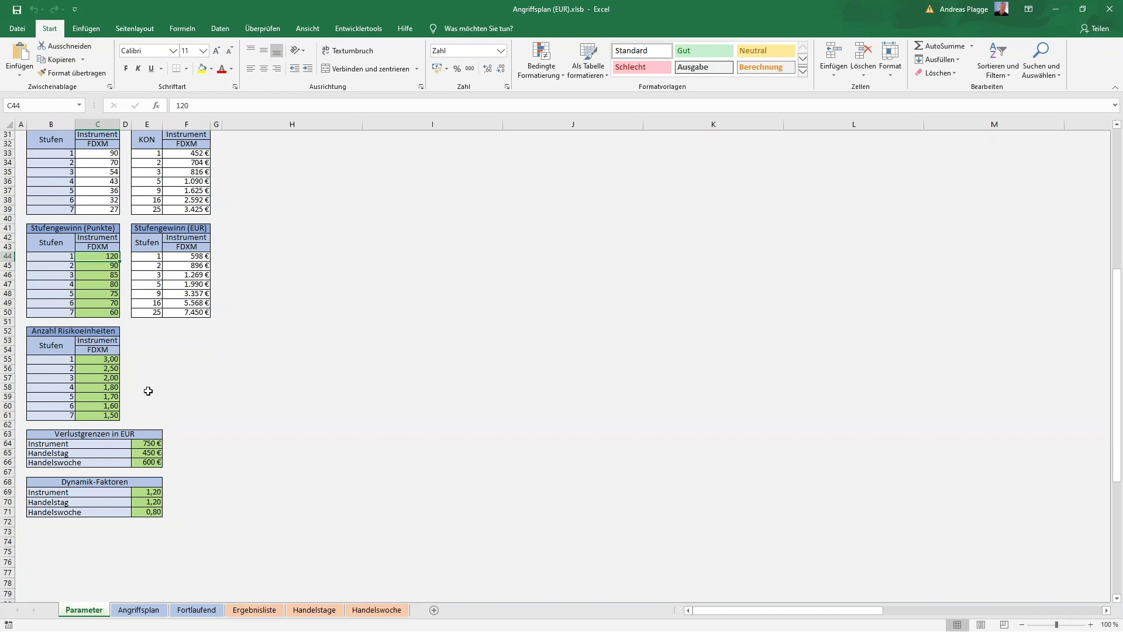
scroll(148, 390, "up", 10)
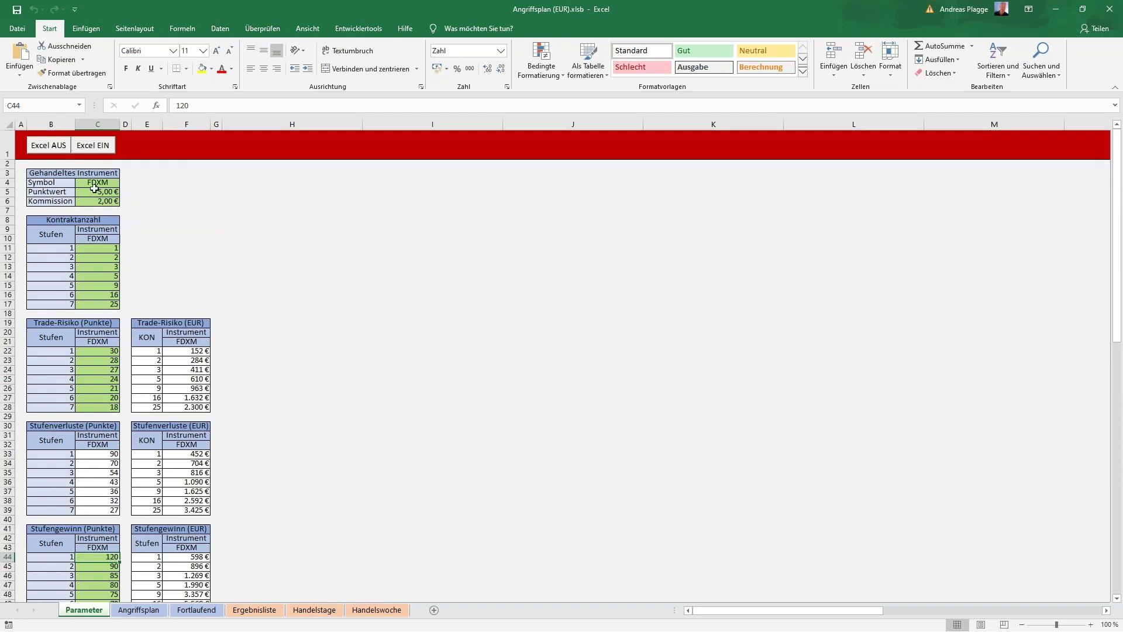
left_click(20, 163)
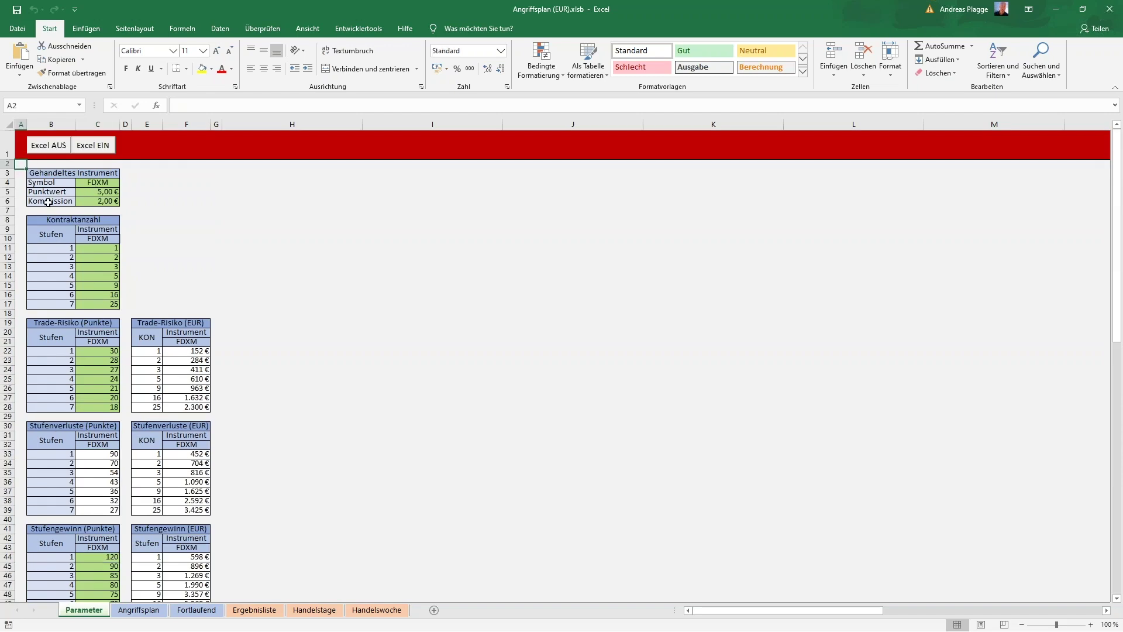
Step: View the Instrument chart on the Fortlaufend sheet and return to the Angriffsplan sheet
left_click(140, 612)
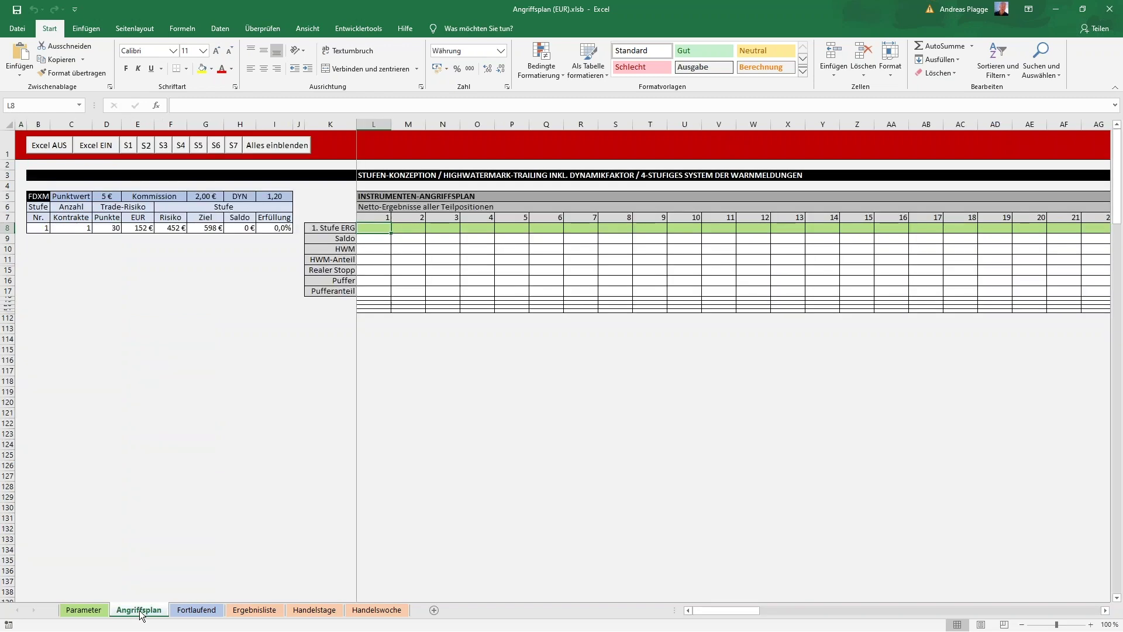
left_click(197, 610)
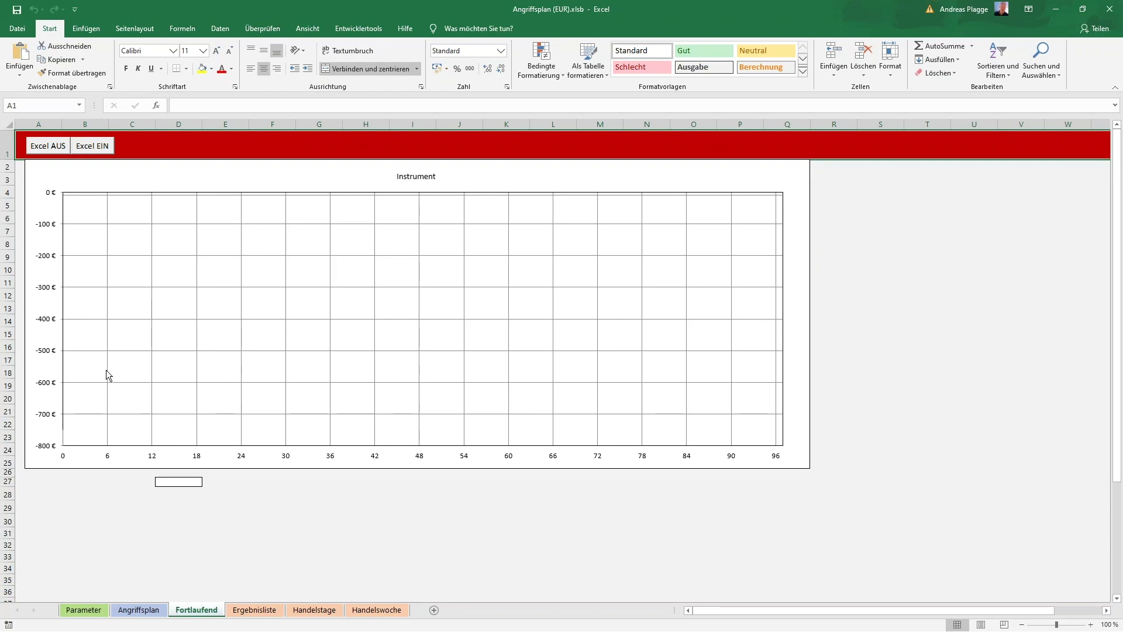
left_click(145, 609)
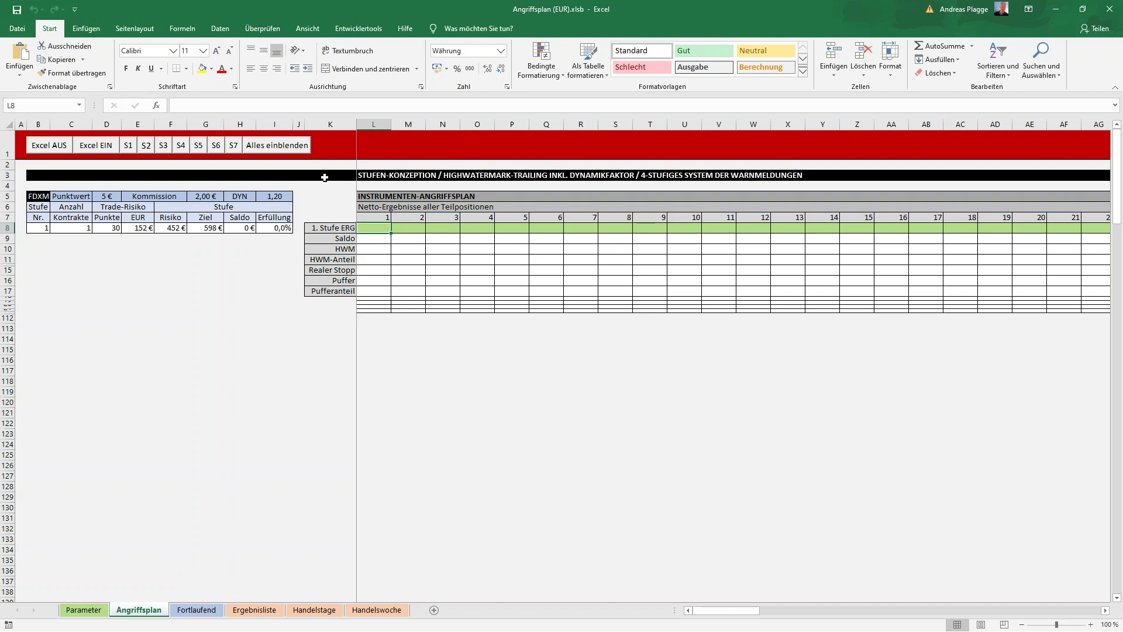
Step: Enter -107 as the first net result in the 1. Stufe ERG row, cell L8
left_click(409, 226)
left_click(382, 228)
type("-107")
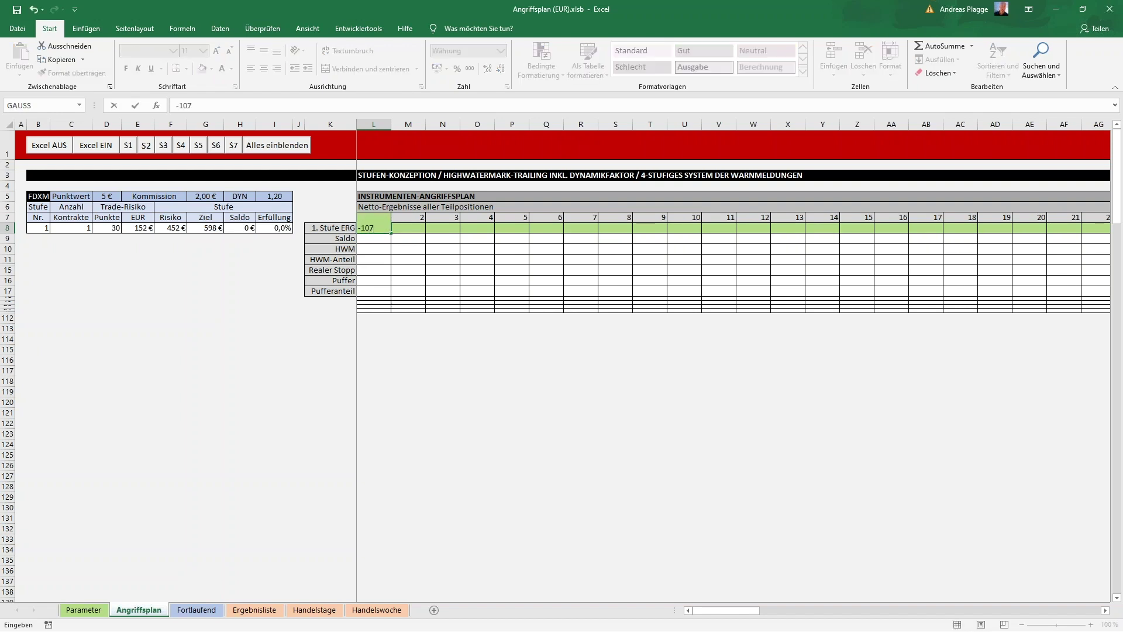
key("Tab")
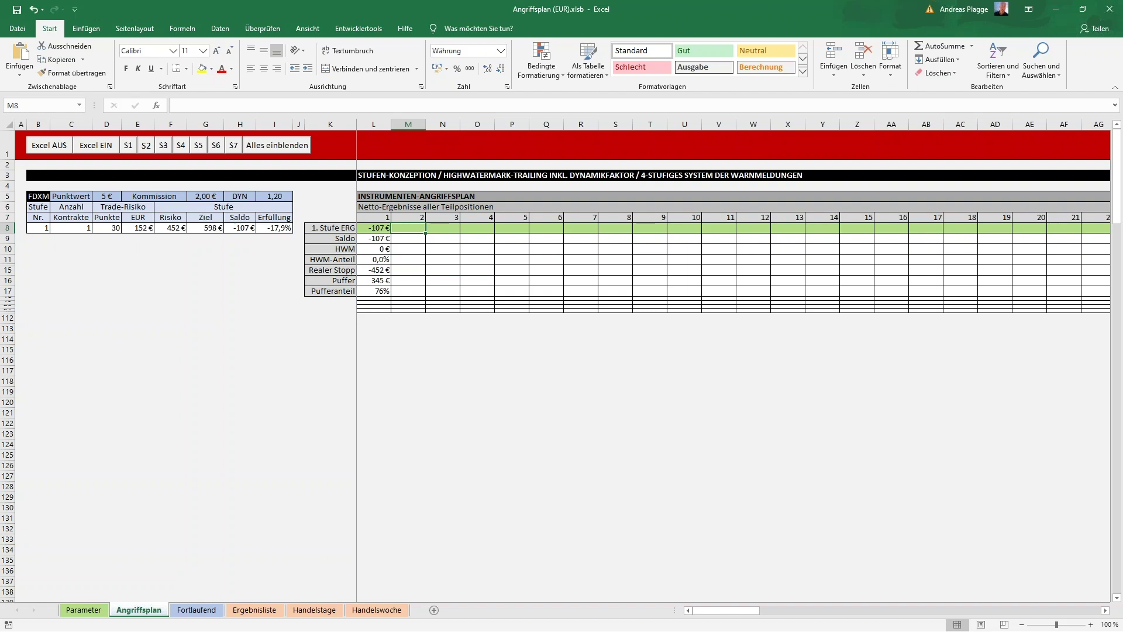
Step: Trace the Kommission value on the Angriffsplan sheet to its source cell C6 on the Parameter sheet, and return to Angriffsplan
left_click(193, 197)
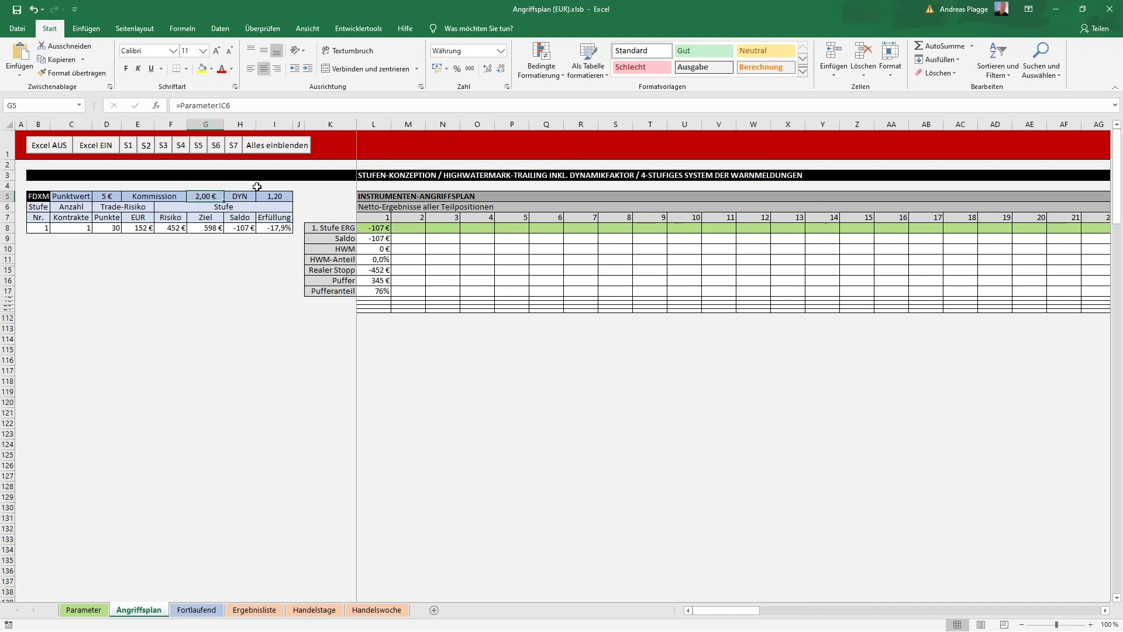
left_click(322, 185)
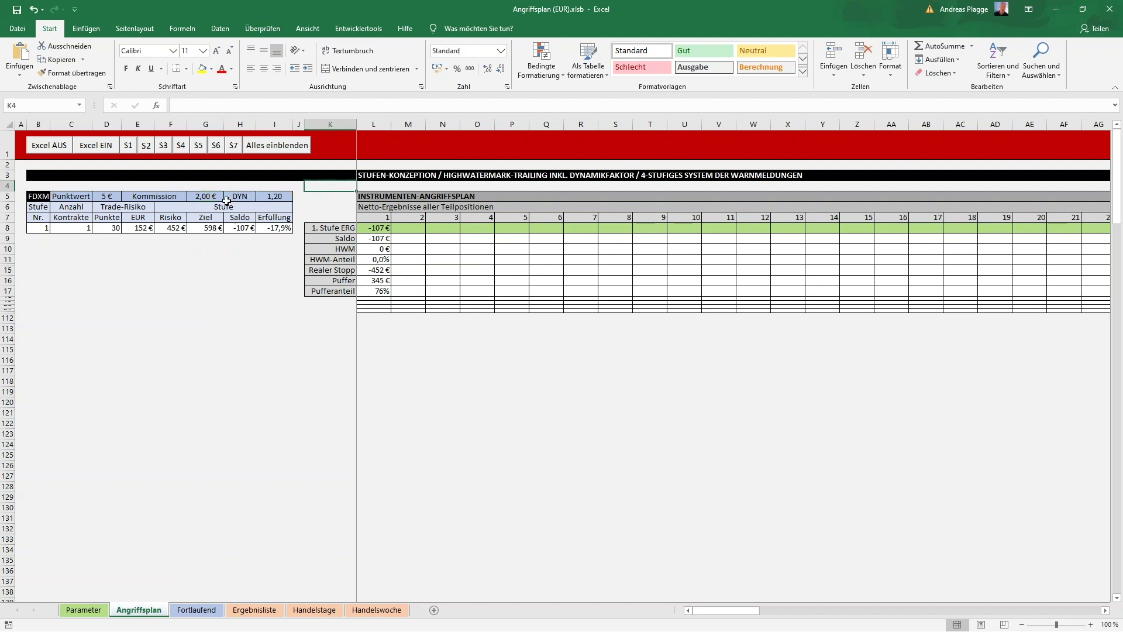
left_click(188, 197)
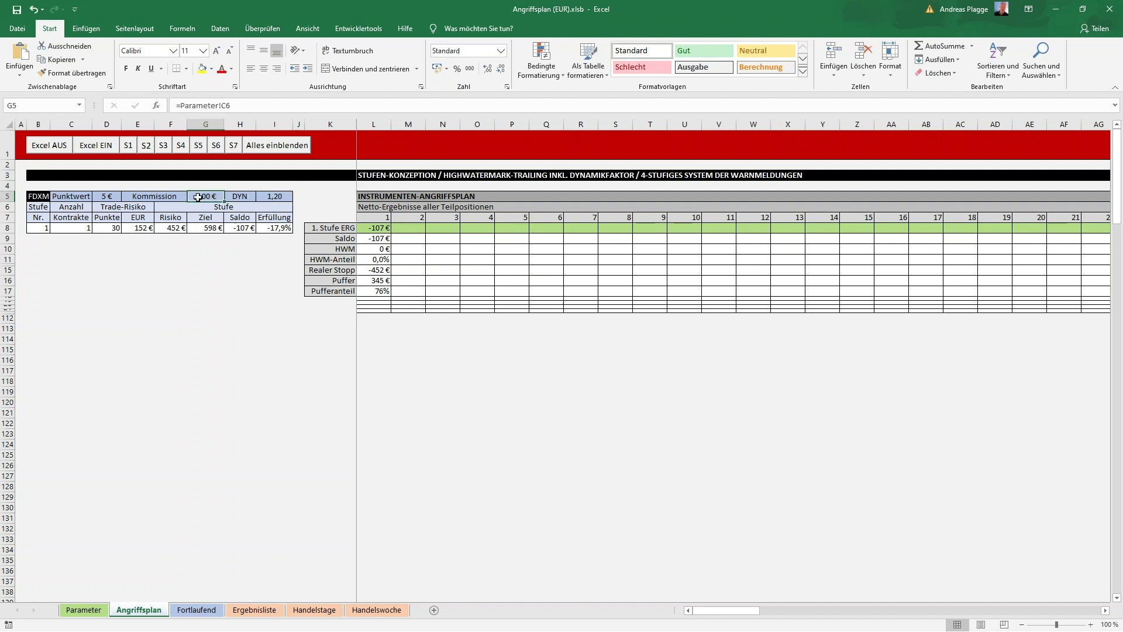
left_click(84, 610)
left_click(104, 200)
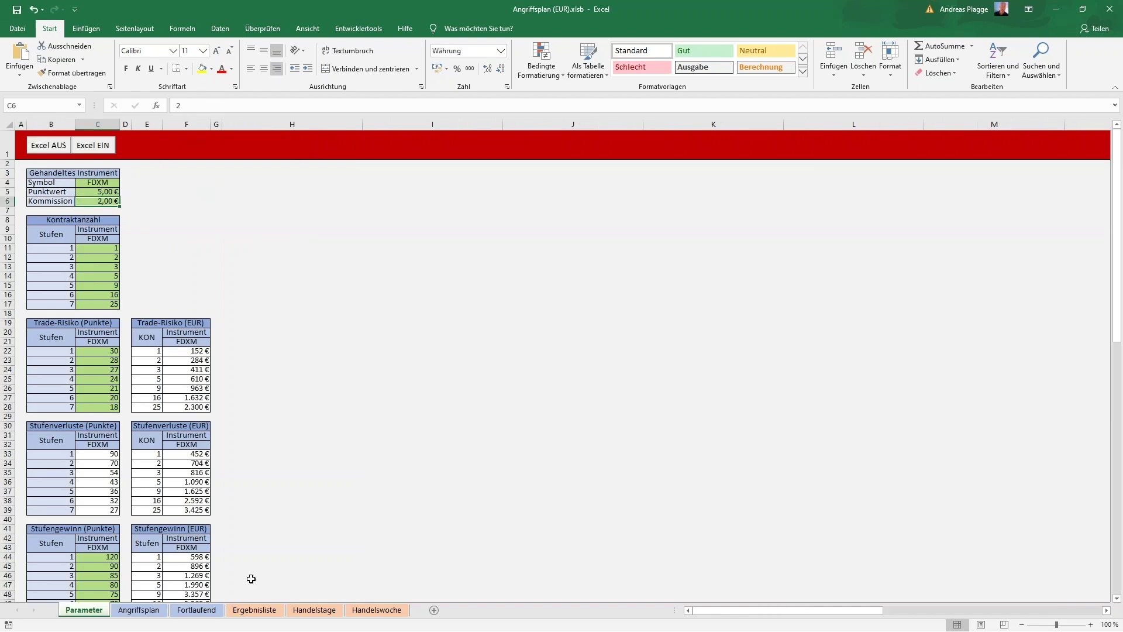
left_click(137, 610)
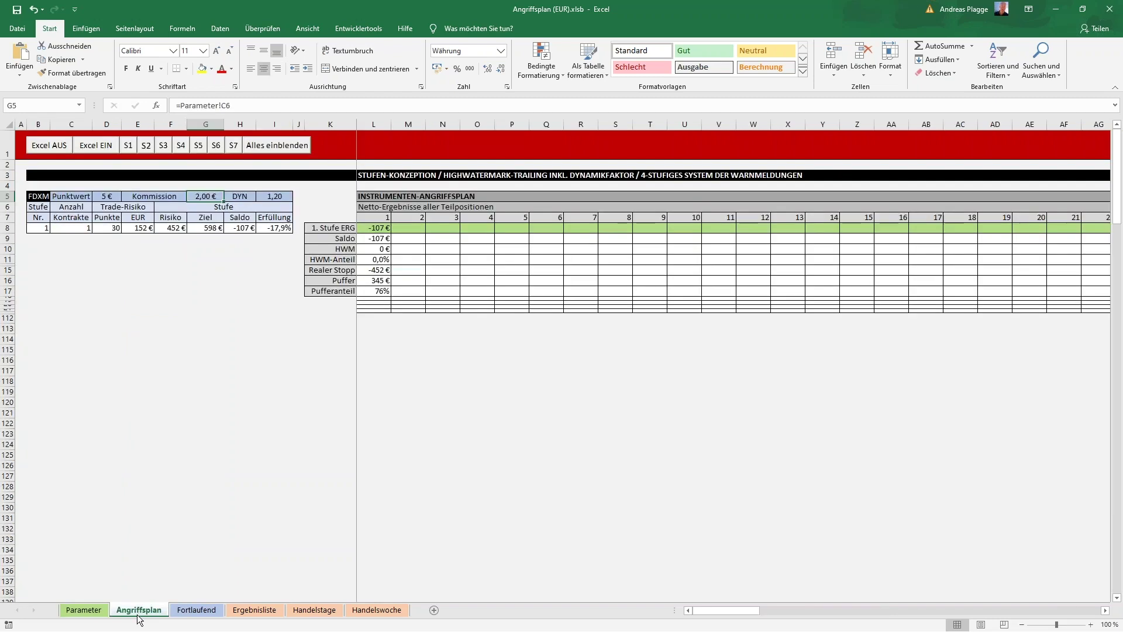
Step: Enter 213 as the second net result in the 1. Stufe ERG row, cell M8
left_click(307, 196)
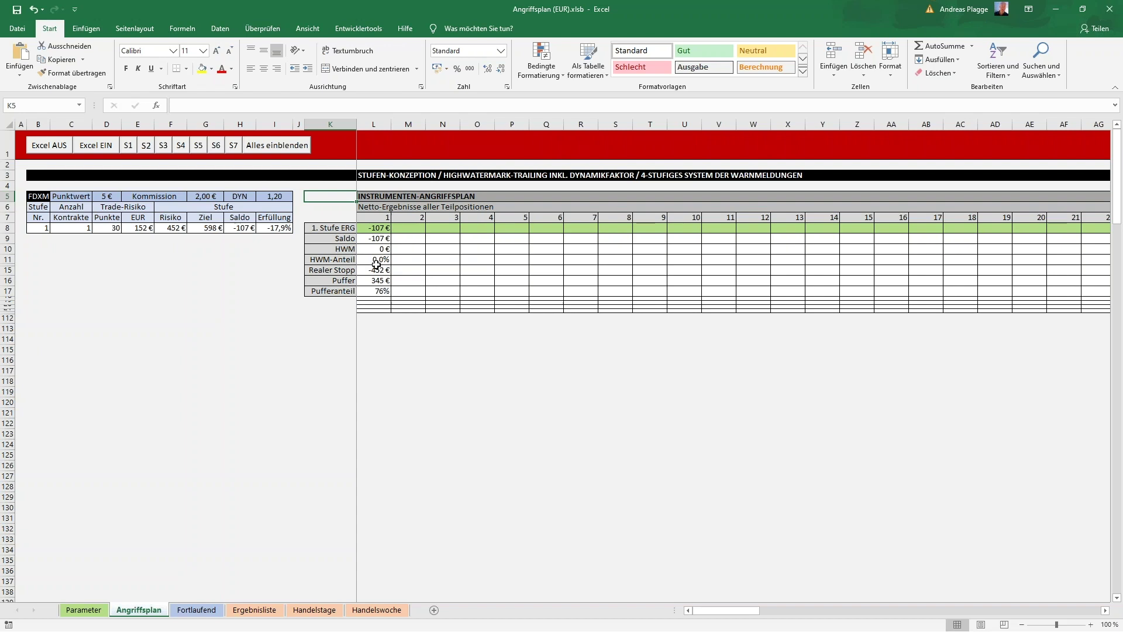
left_click(408, 227)
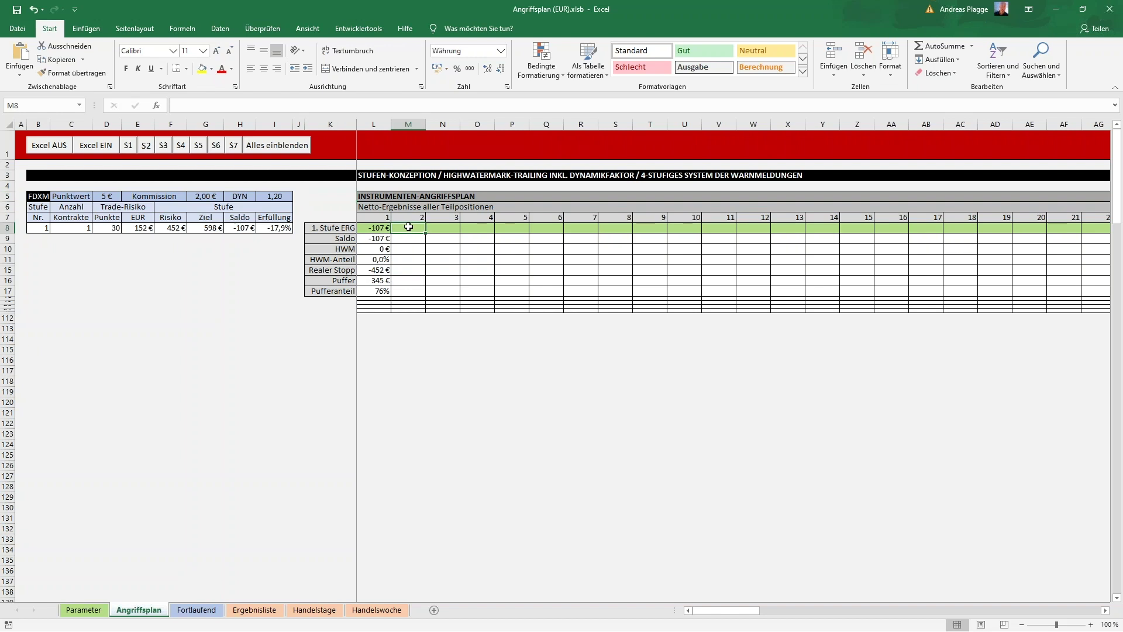
type("213")
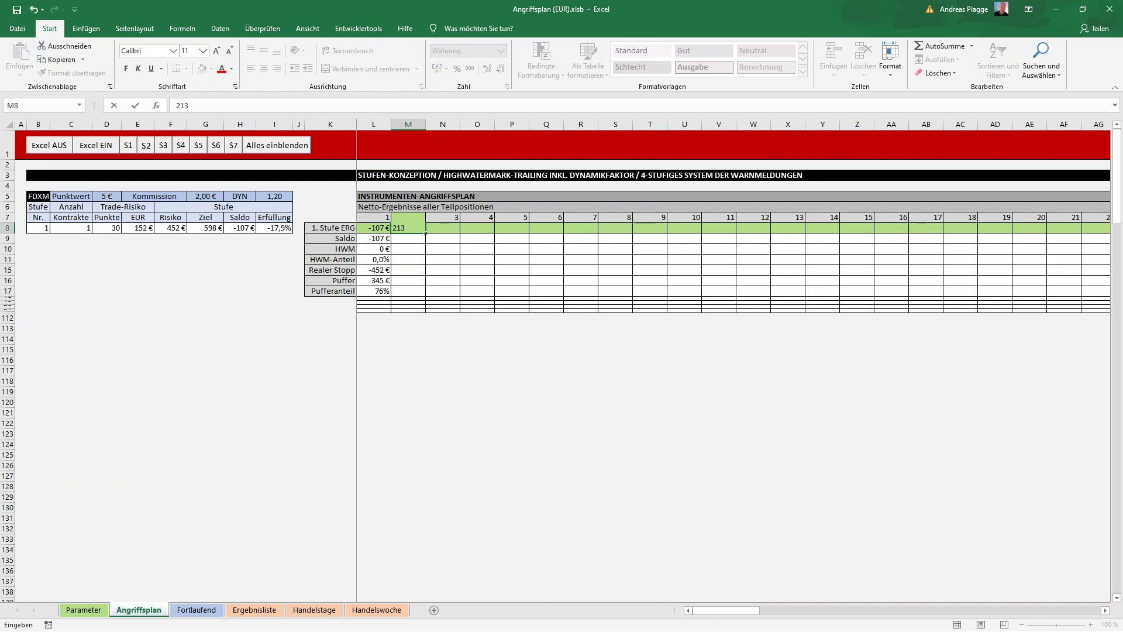
key("Tab")
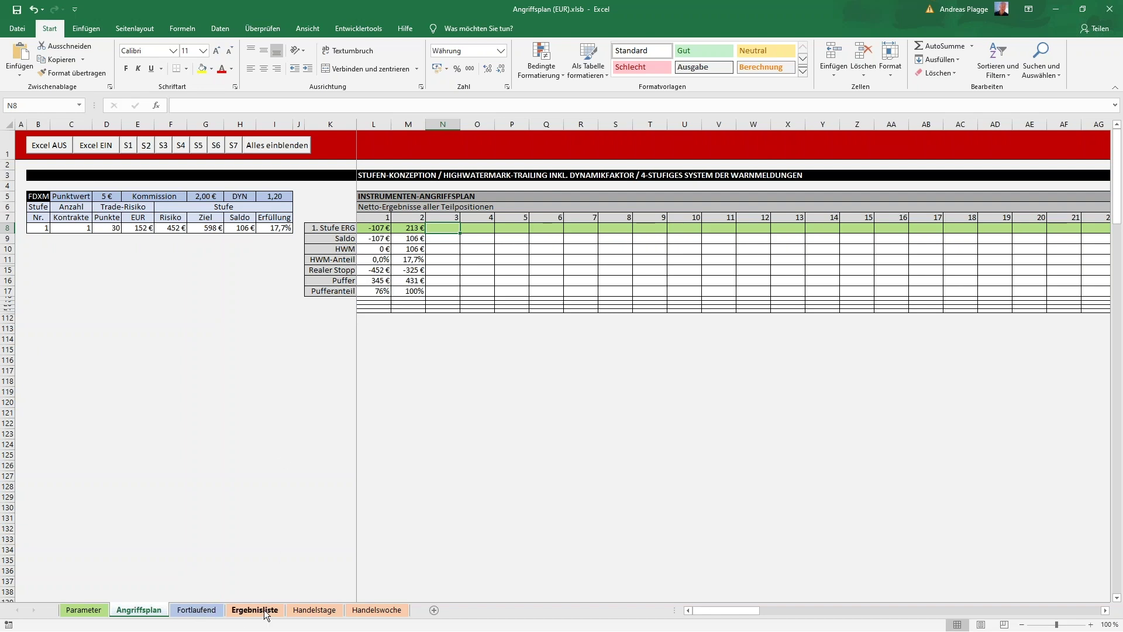
Step: Compare the start of the stop line in the Fortlaufend Instrument chart with the Instrument loss limit in cell E64 of the Parameter sheet
left_click(203, 610)
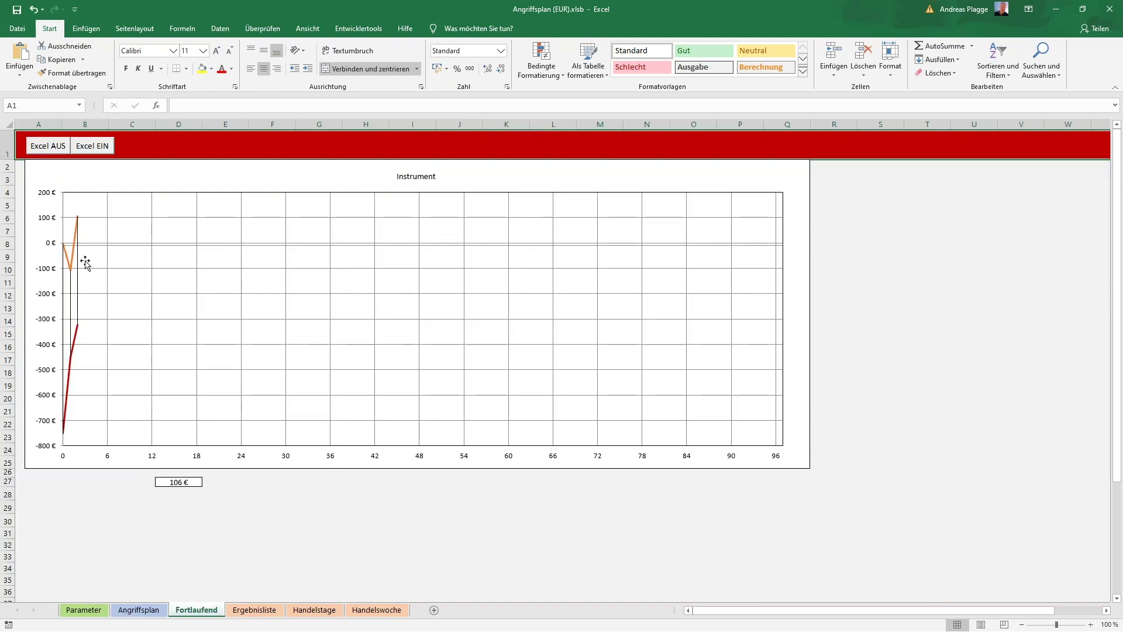
mouse_move(73, 257)
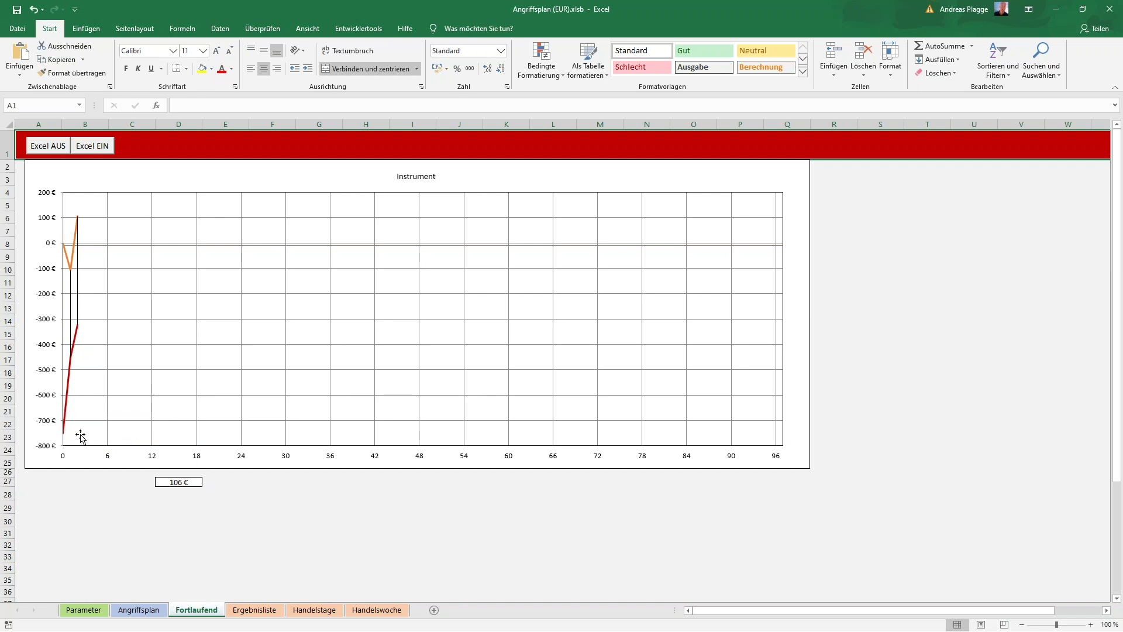
left_click(72, 612)
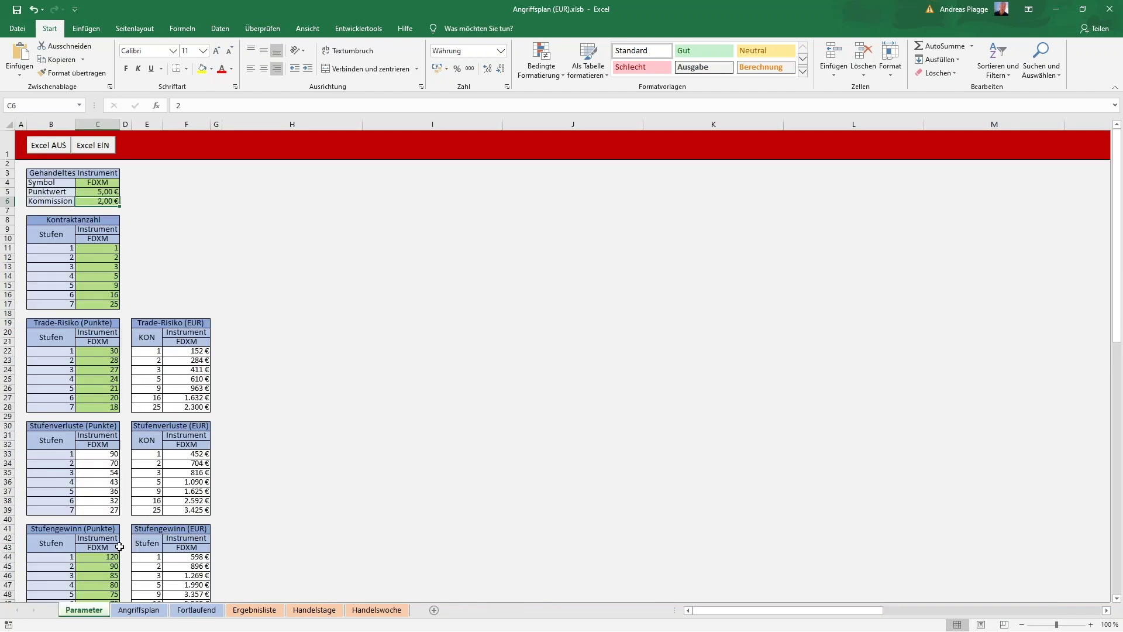
left_click(260, 485)
scroll(262, 466, "down", 5)
scroll(262, 465, "down", 2)
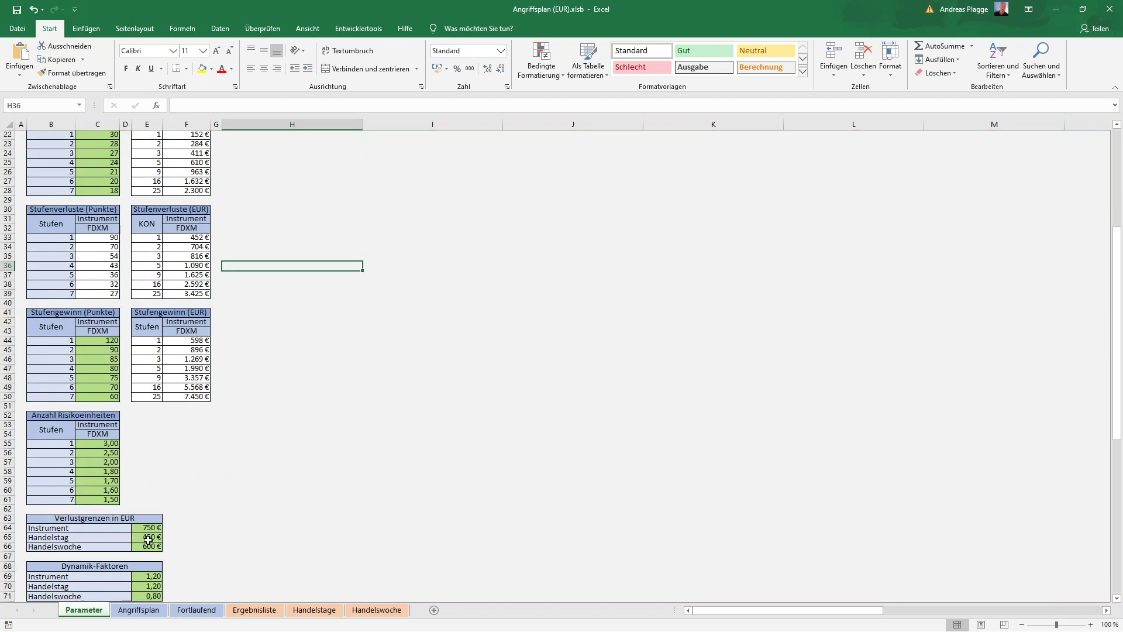
scroll(194, 499, "down", 2)
left_click(155, 473)
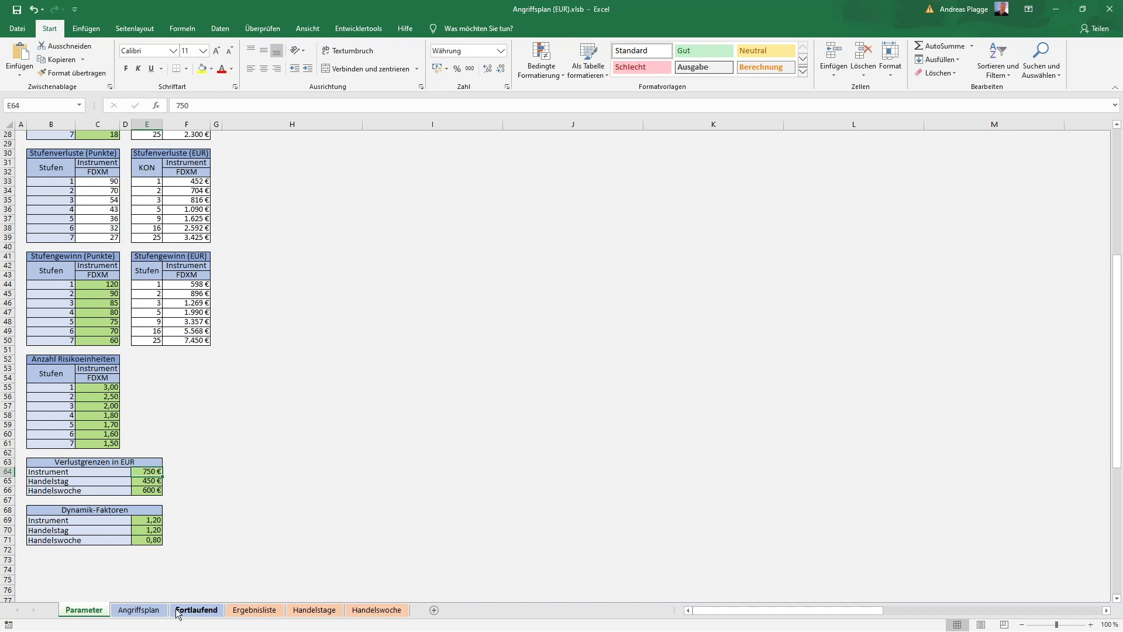
left_click(195, 610)
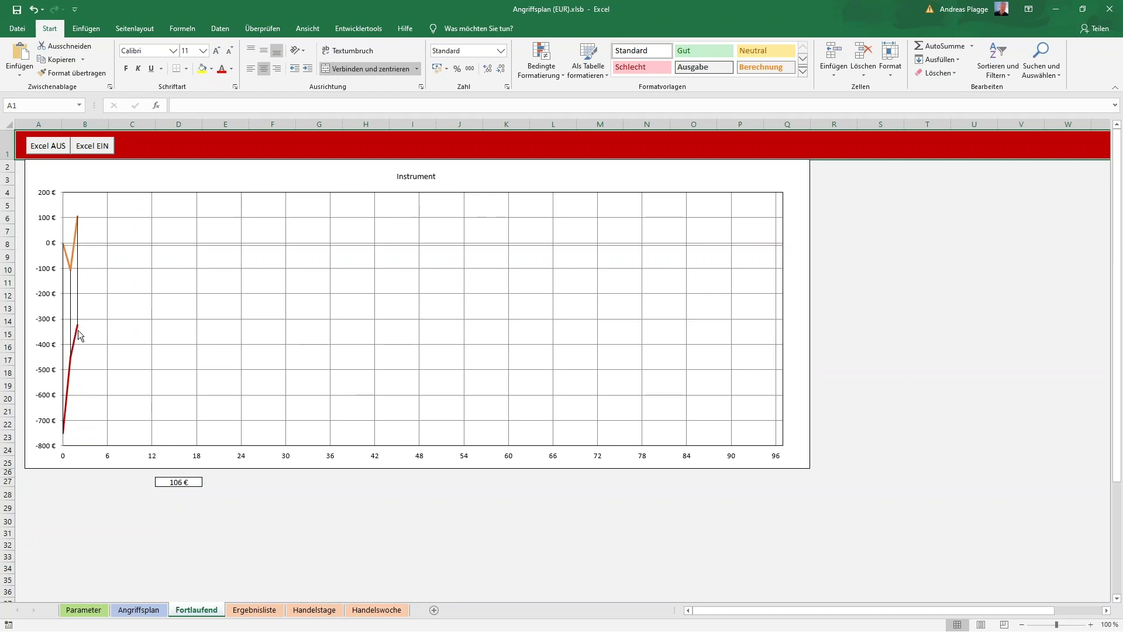
mouse_move(78, 330)
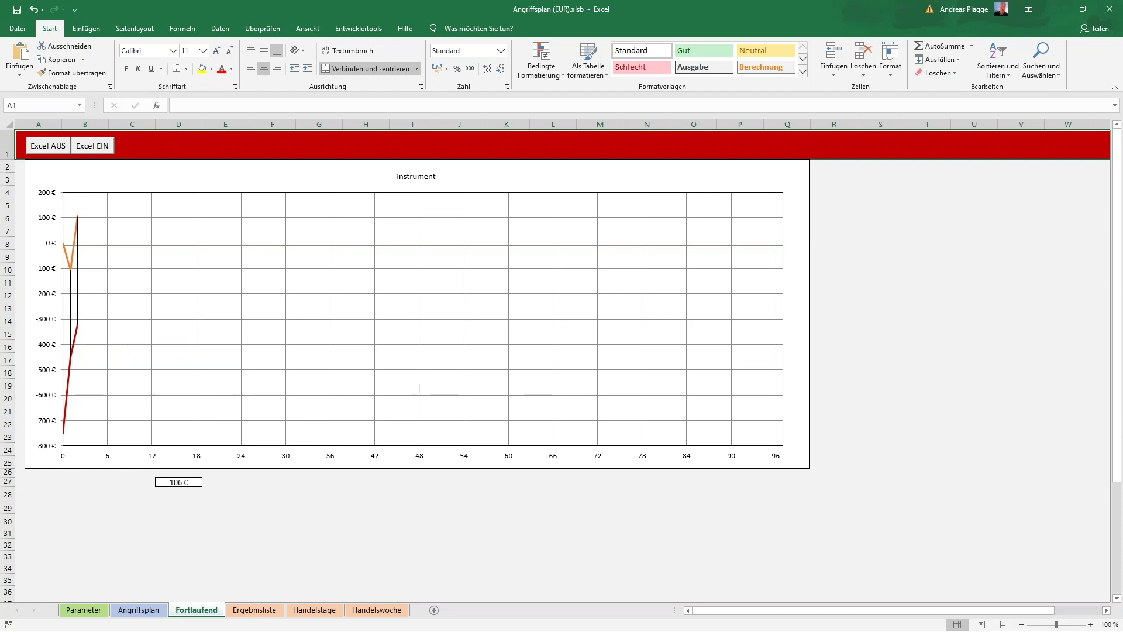
Step: Enter 23, -37 and -152 as the third to fifth net results in the Angriffsplan 1. Stufe ERG row, cells N8 to P8
left_click(139, 611)
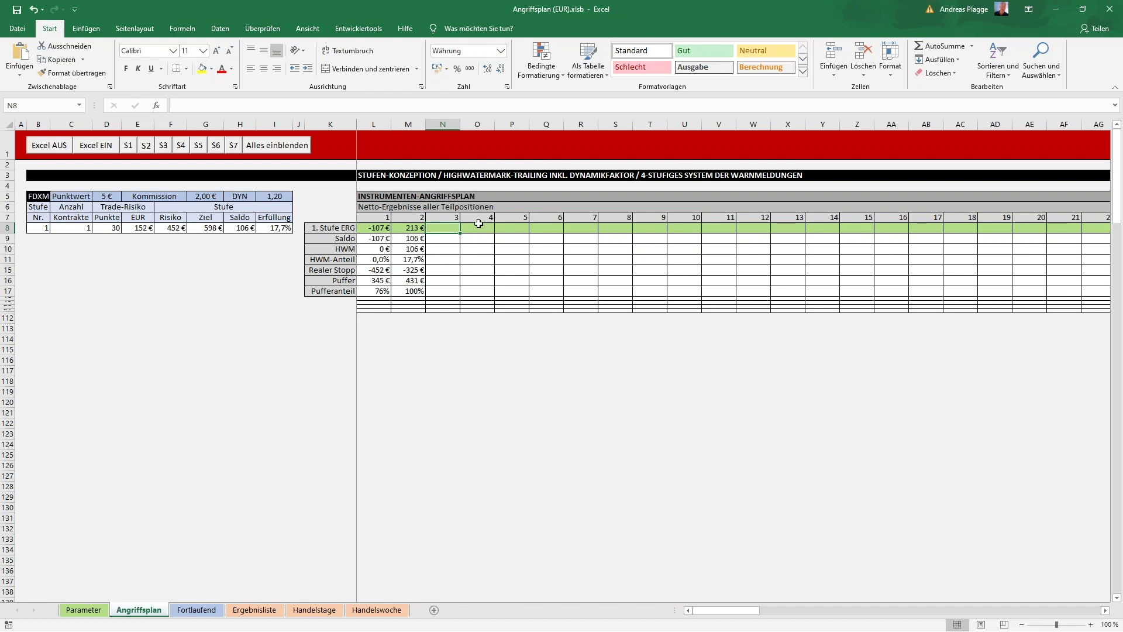
type("23")
key("Tab")
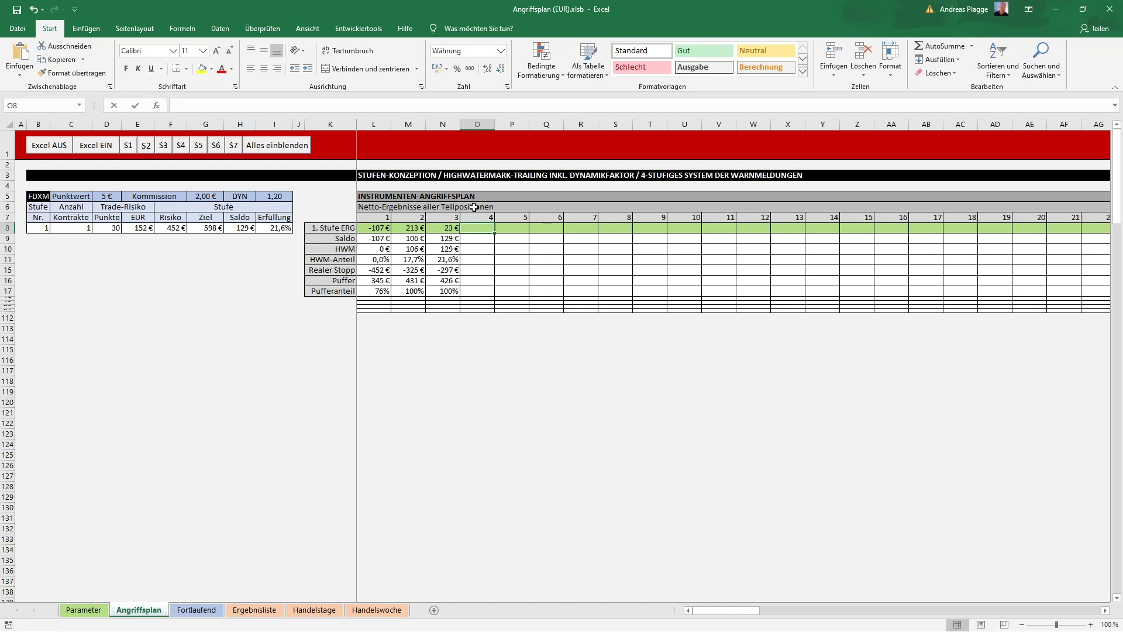
type("-37")
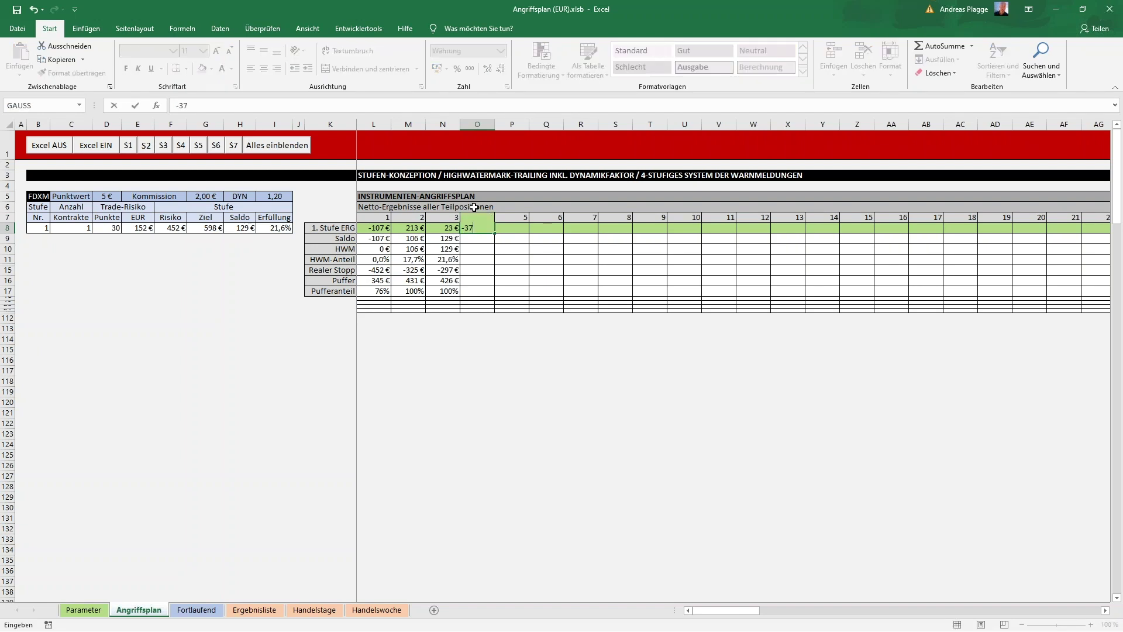
key("Tab")
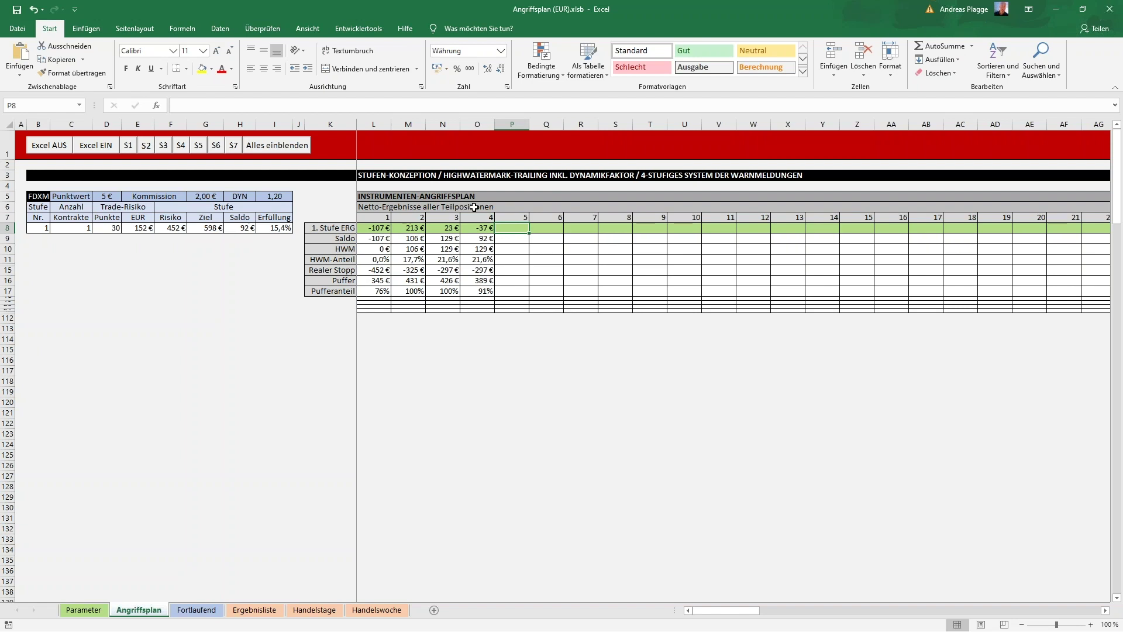
type("-152")
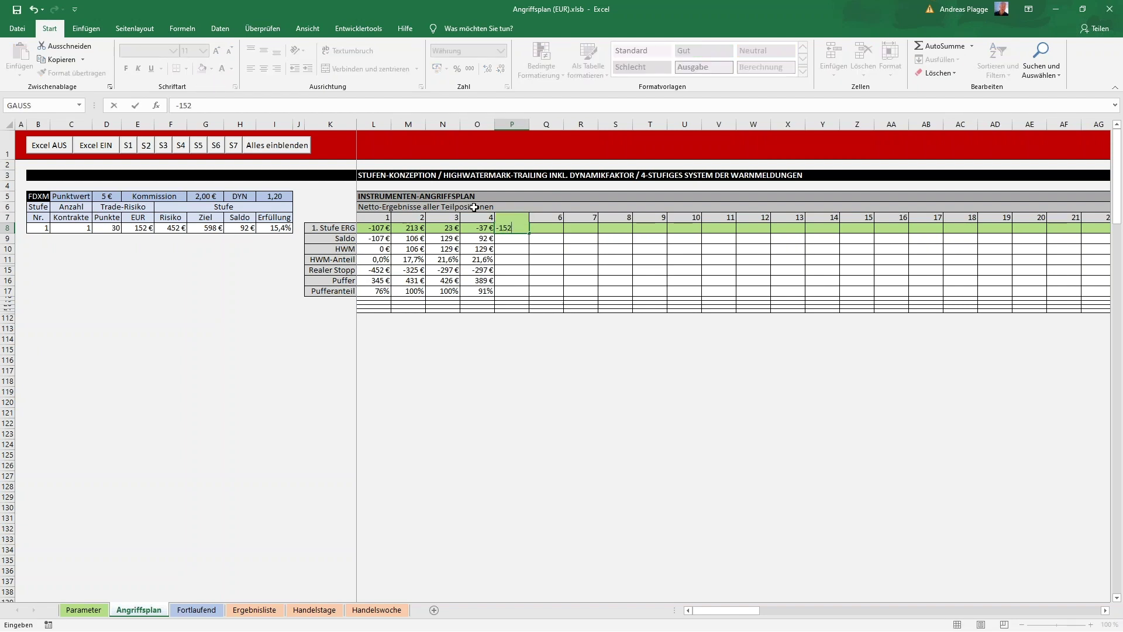
key("Tab")
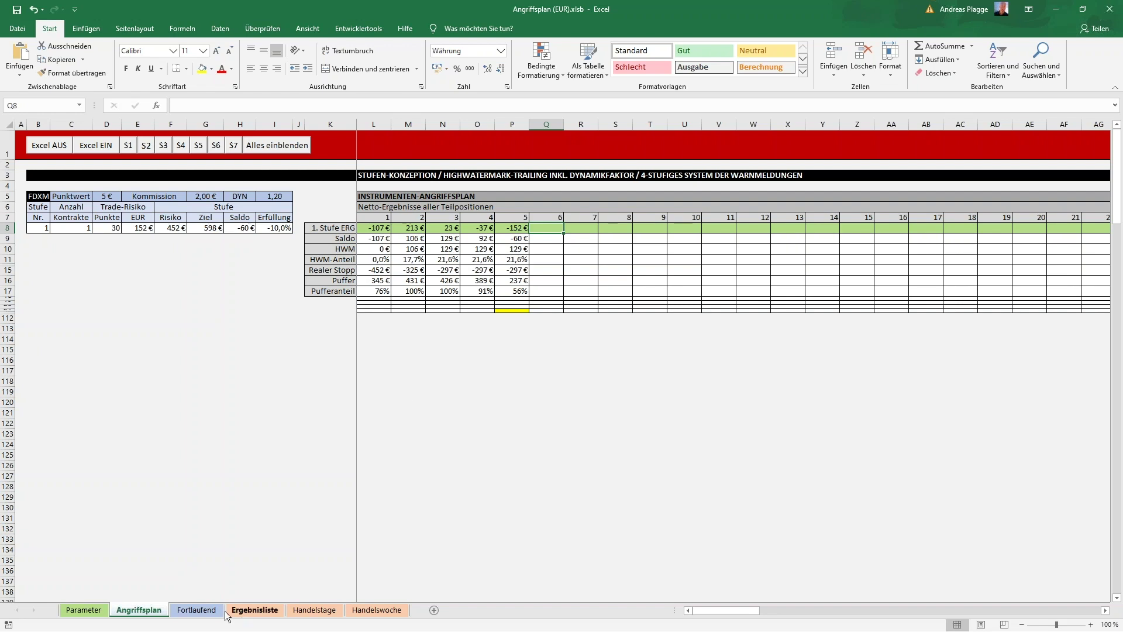
Step: Inspect the HWM-FDXM stop line in the Fortlaufend chart and the fifth result's Realer Stopp formula in Angriffsplan cell P15
left_click(198, 611)
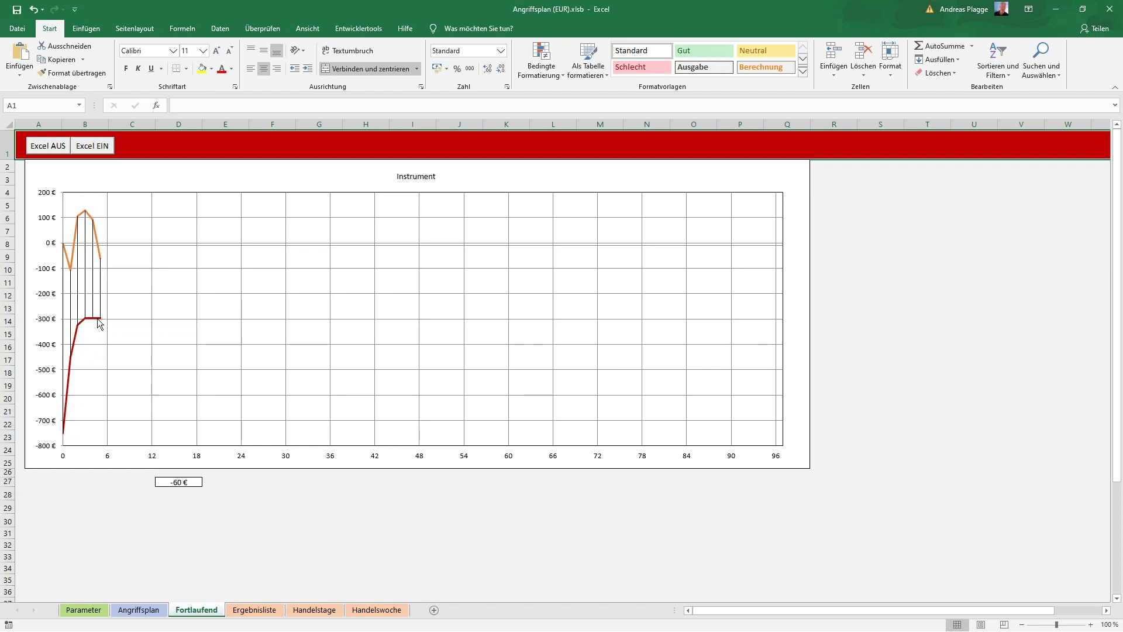
mouse_move(97, 319)
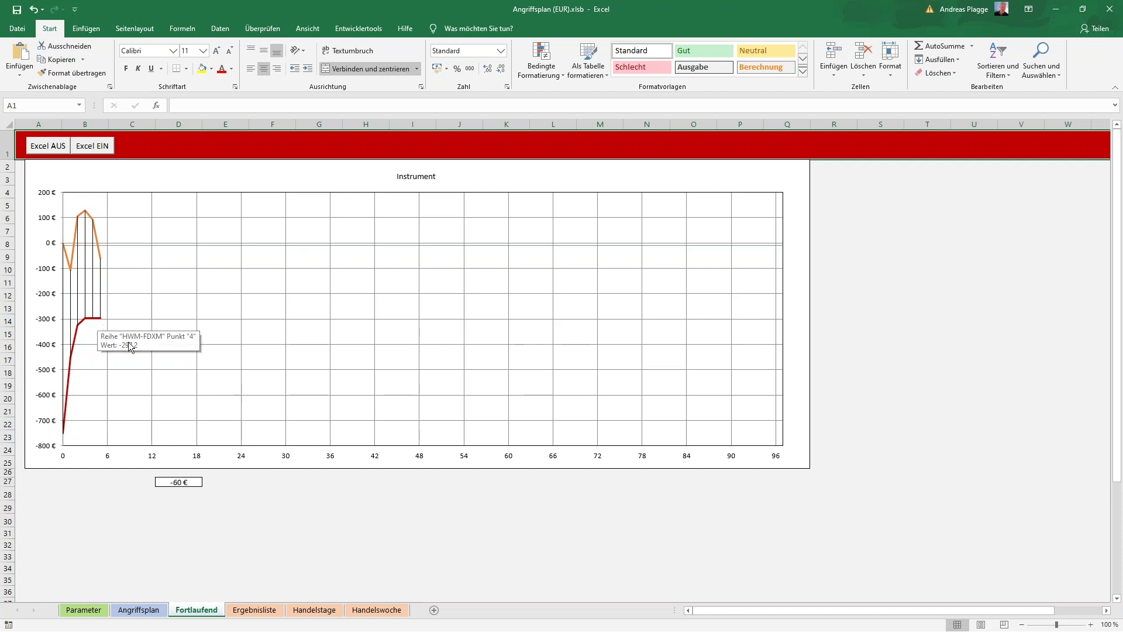
left_click(172, 545)
left_click(140, 612)
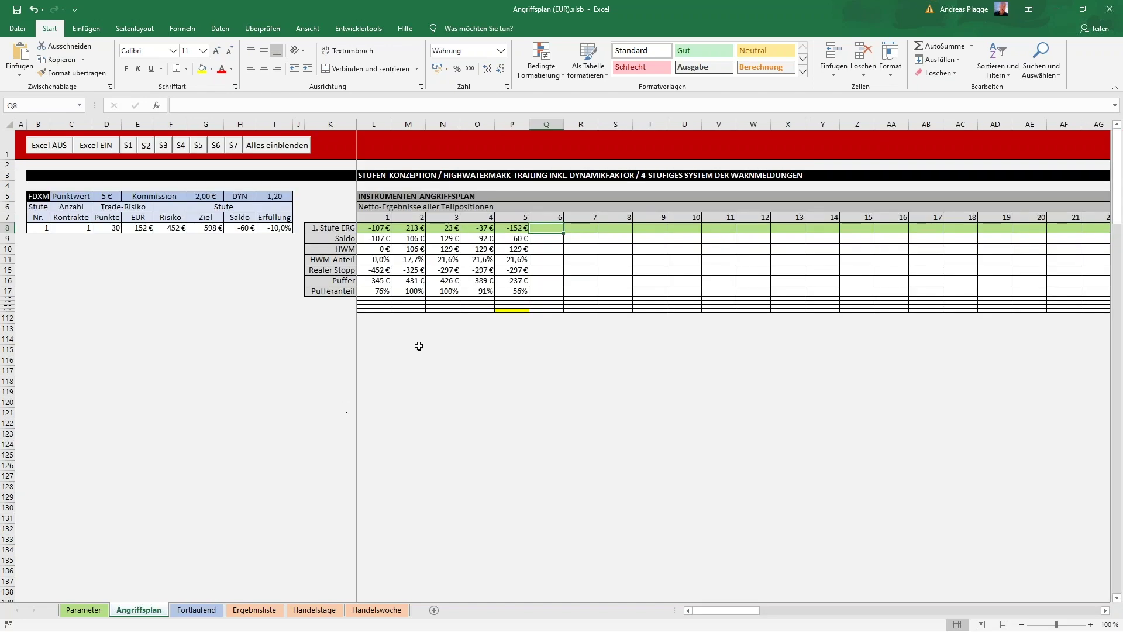
left_click(519, 271)
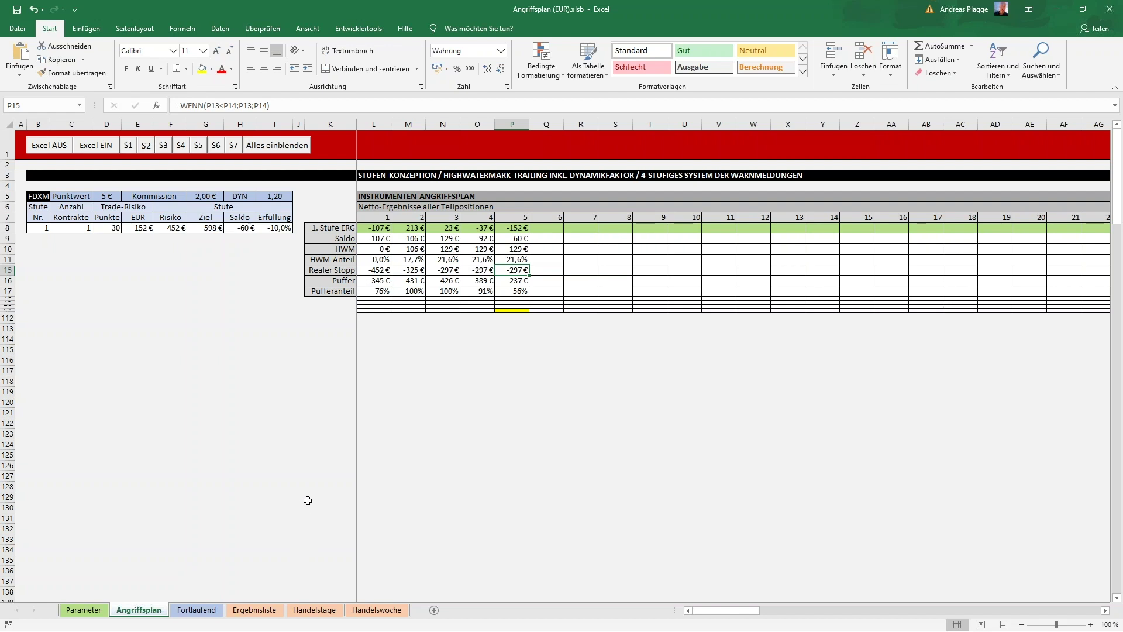
Step: Check the gap between the result and stop lines in the Fortlaufend chart against the Pufferanteil of results 4 and 5 on Angriffsplan
left_click(196, 610)
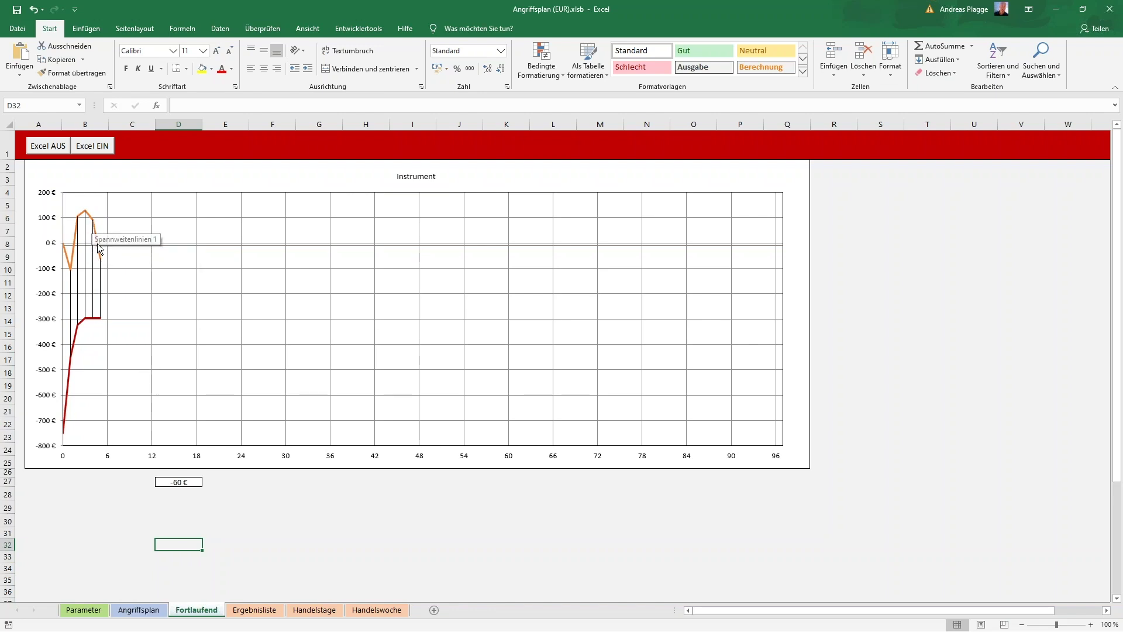
mouse_move(97, 317)
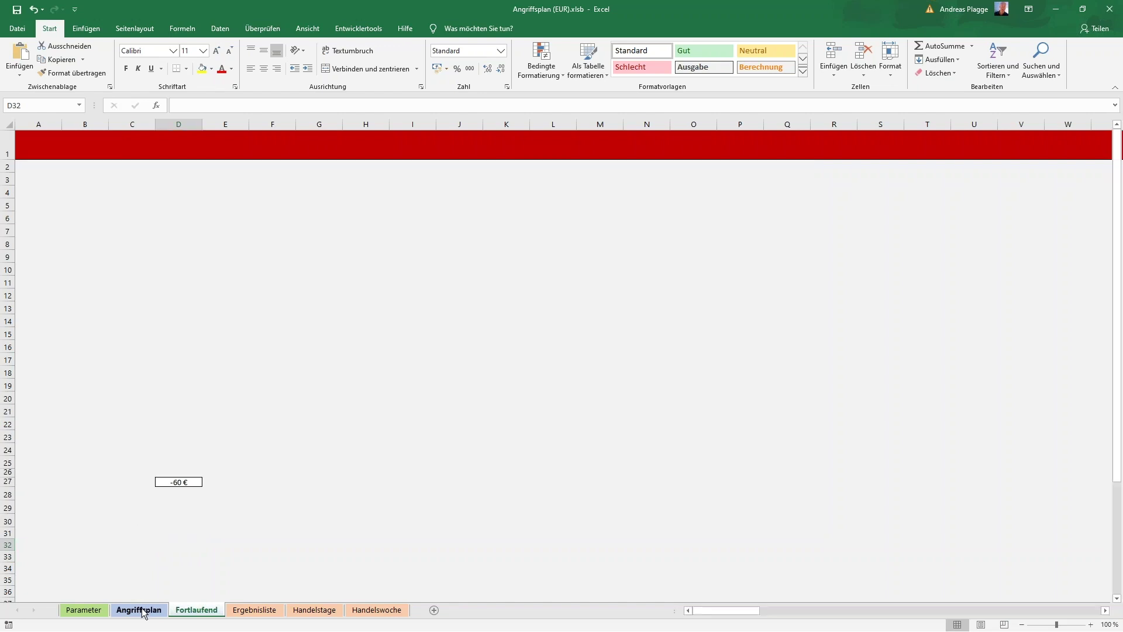
left_click(138, 609)
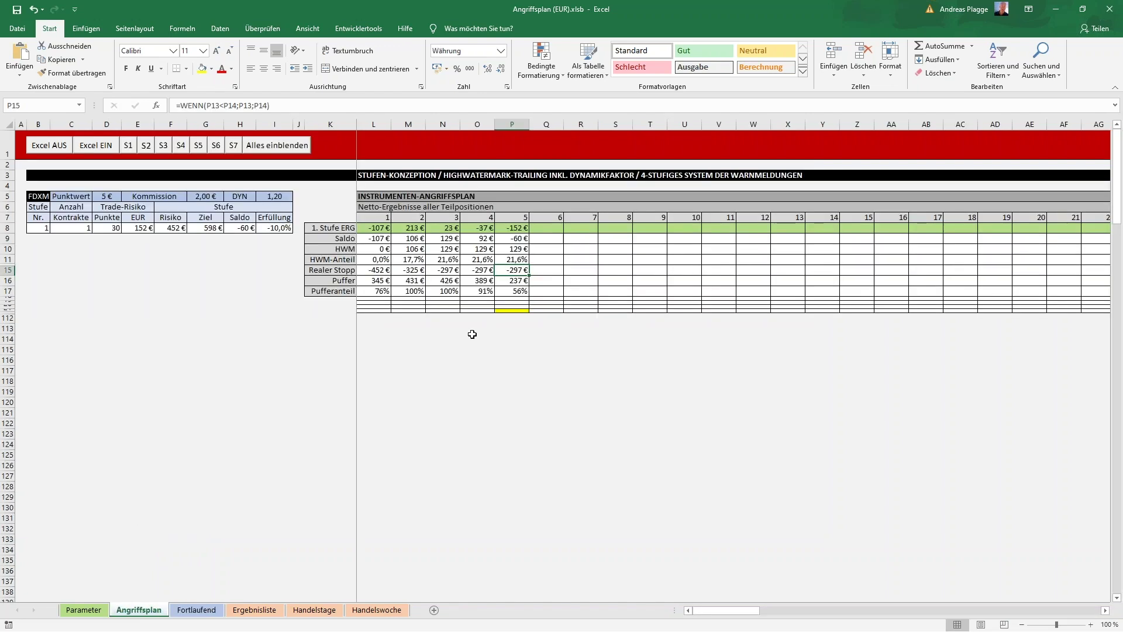
left_click(505, 291)
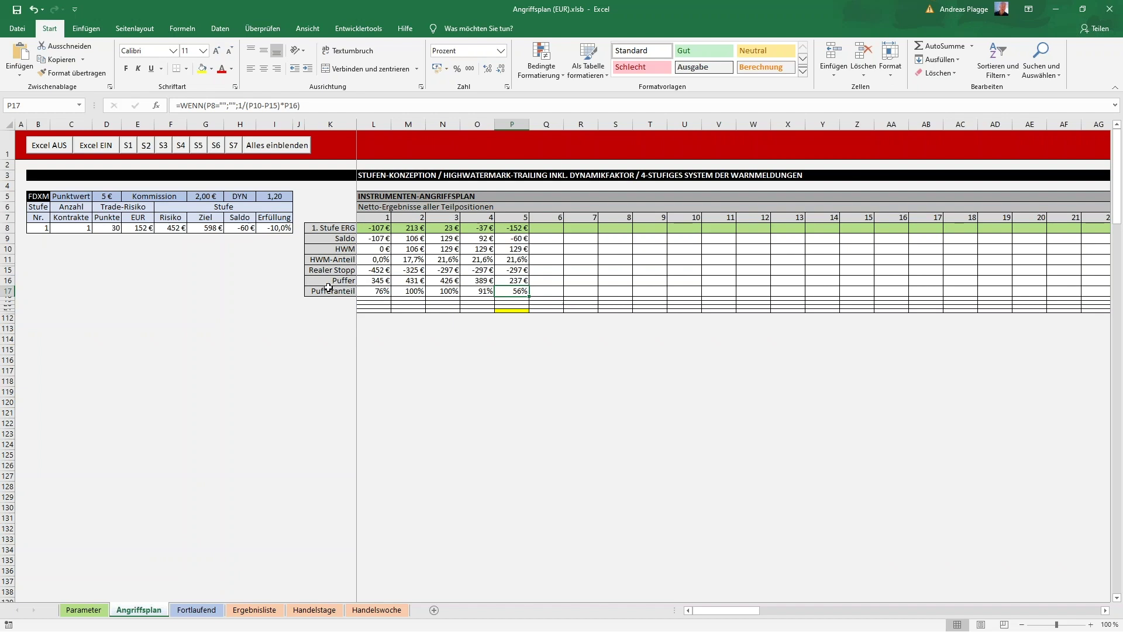
left_click(491, 291)
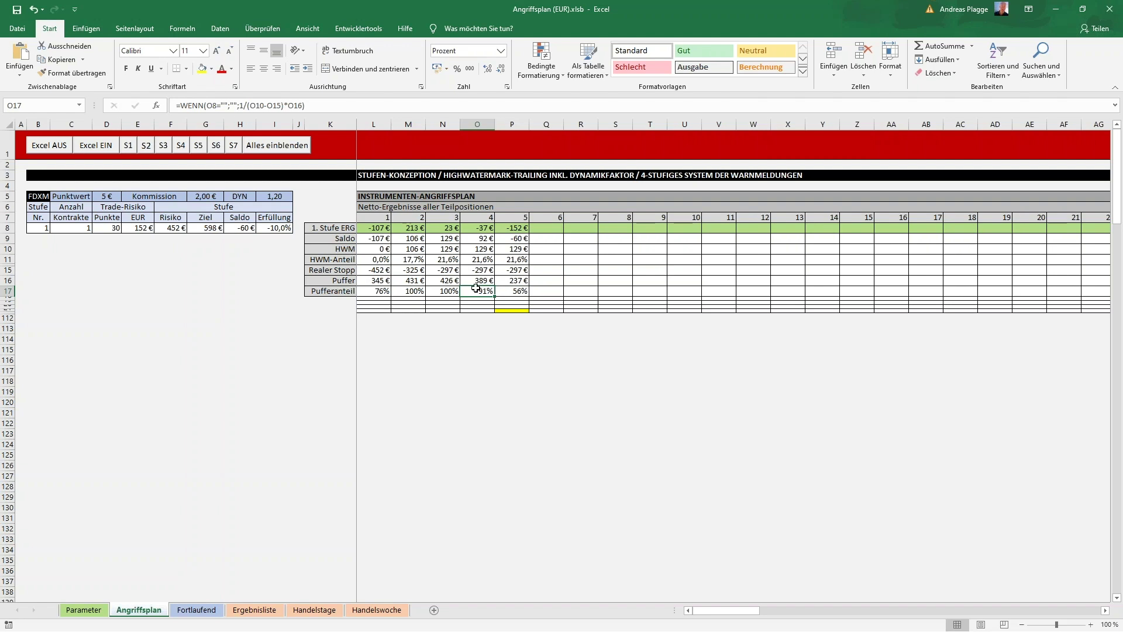
left_click(525, 290)
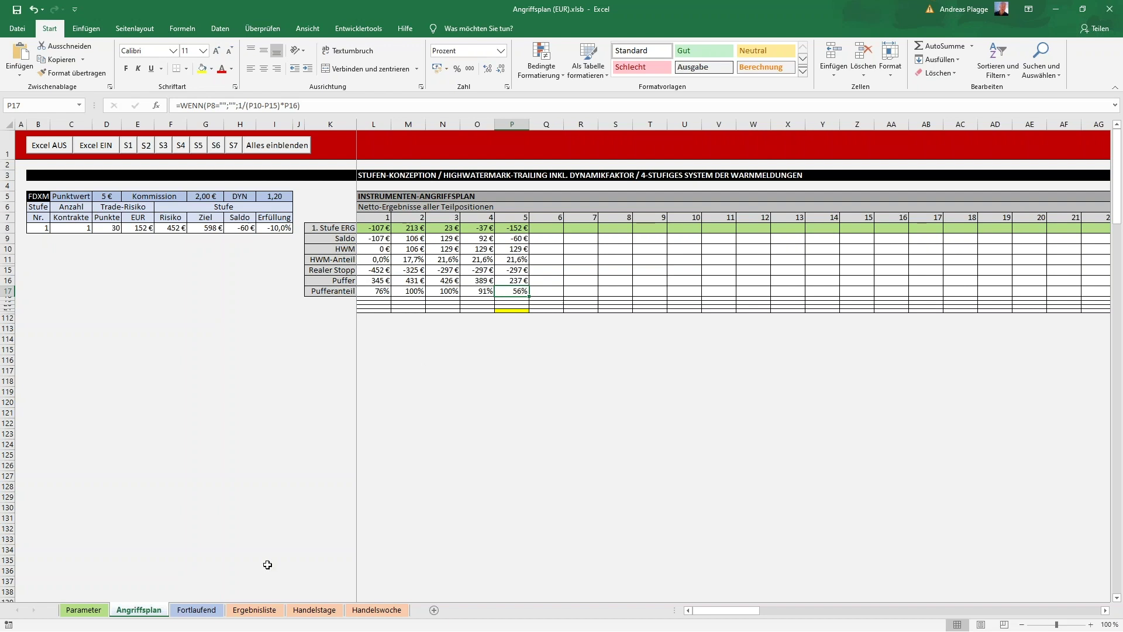
Step: Examine the span line of the fourth result in the Fortlaufend chart and return to the Angriffsplan sheet
left_click(202, 608)
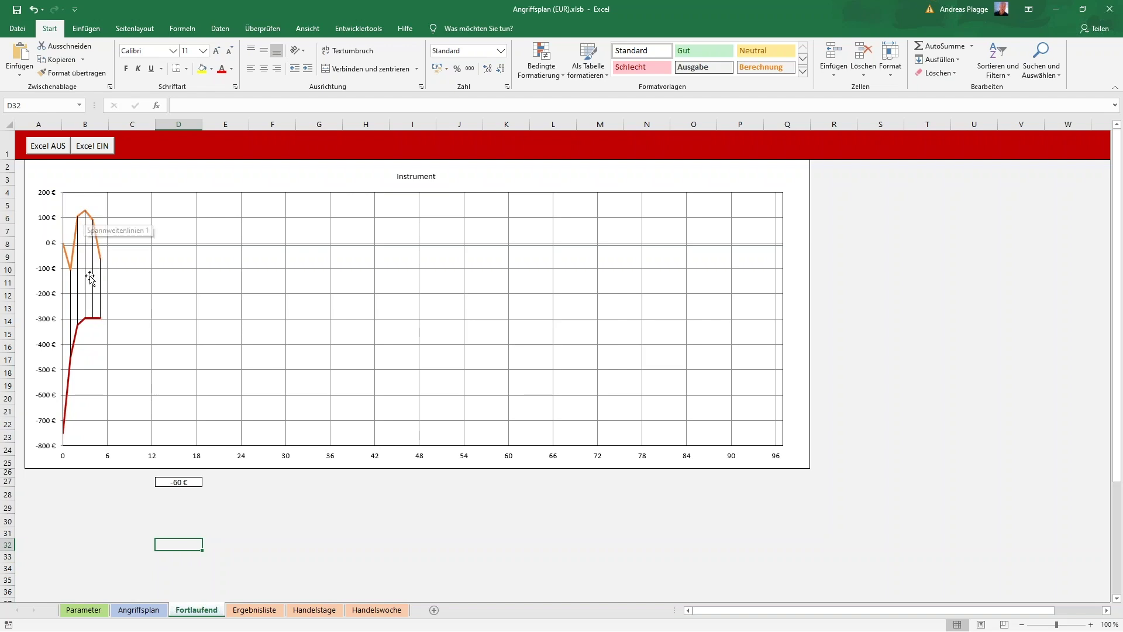
mouse_move(91, 321)
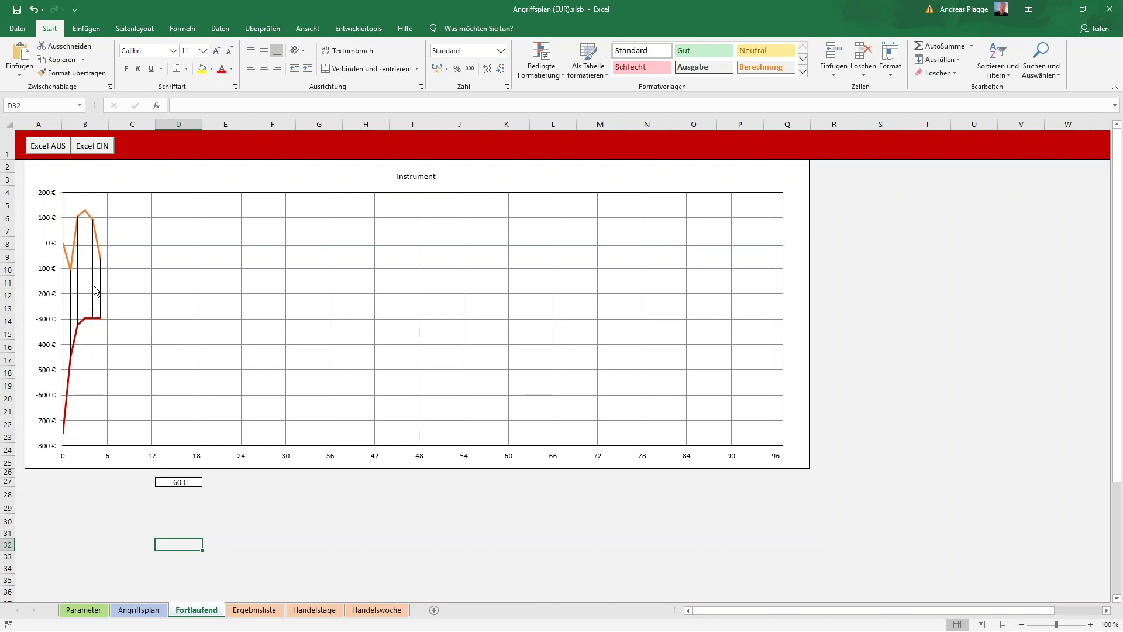
left_click(138, 610)
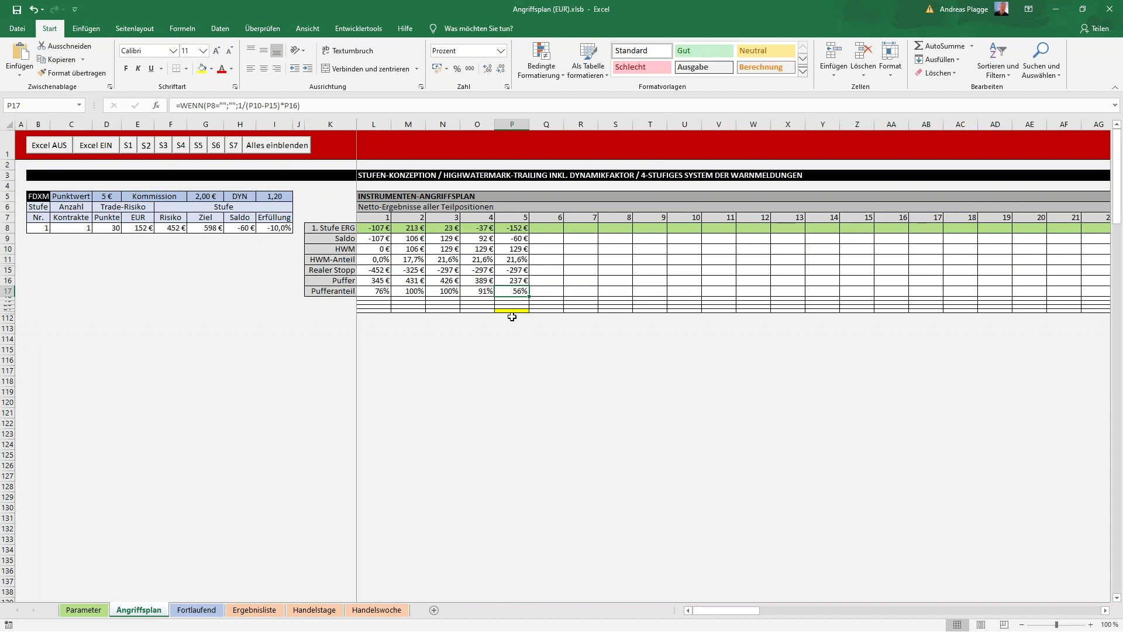
Step: Compare the warning cells below the Pufferanteil row for results 4 to 6 with the fifth Pufferanteil, and reopen the Fortlaufend chart
left_click(479, 310)
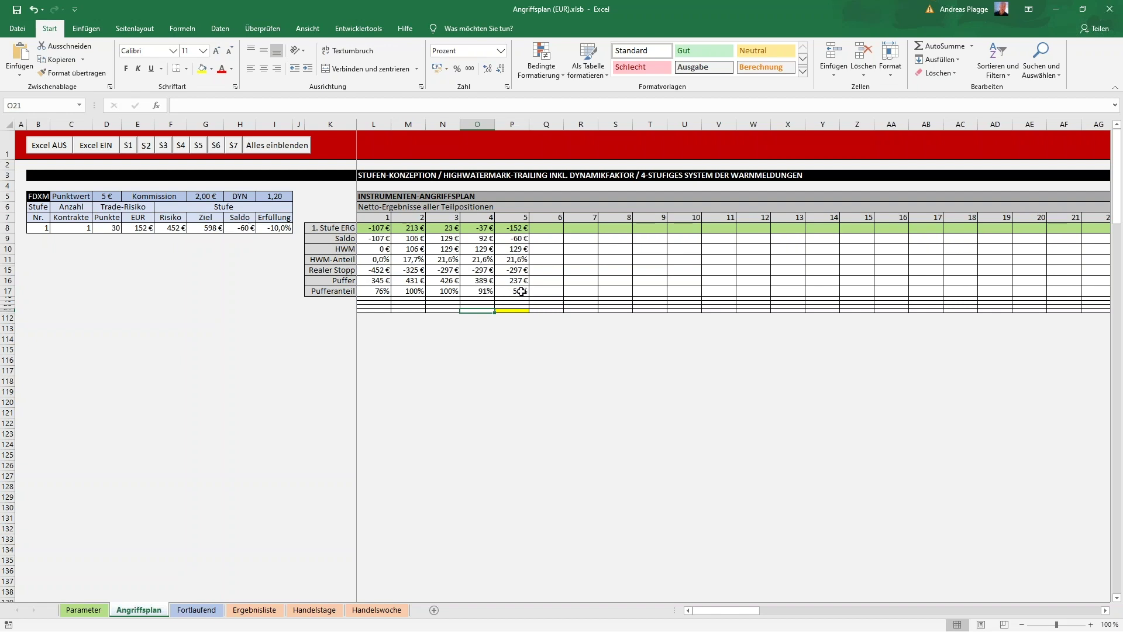
left_click(516, 310)
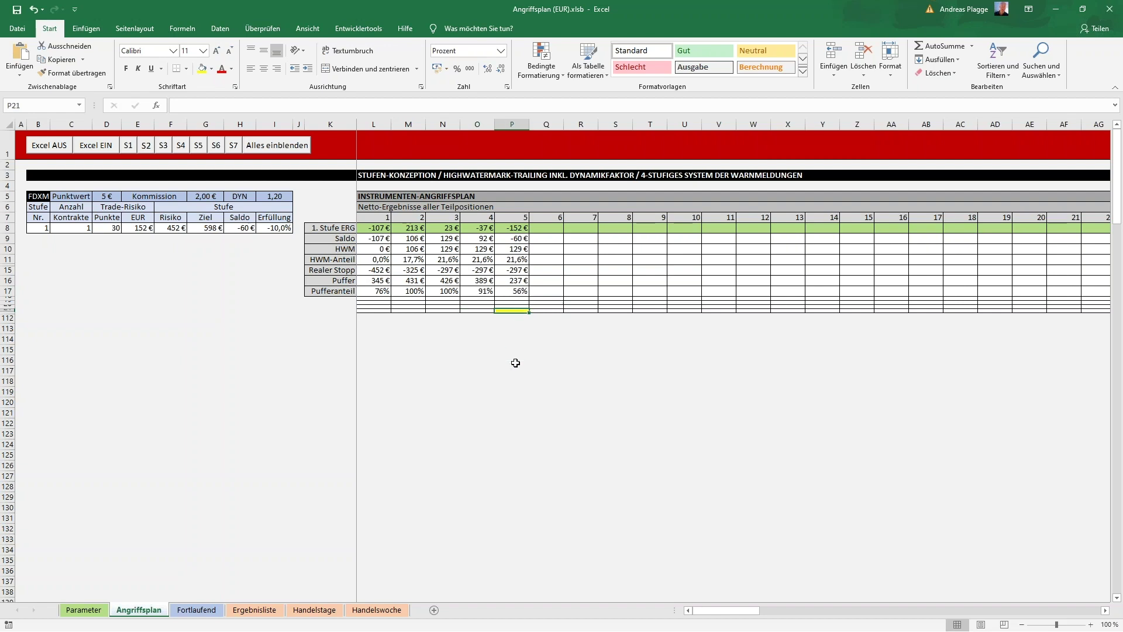
left_click(516, 292)
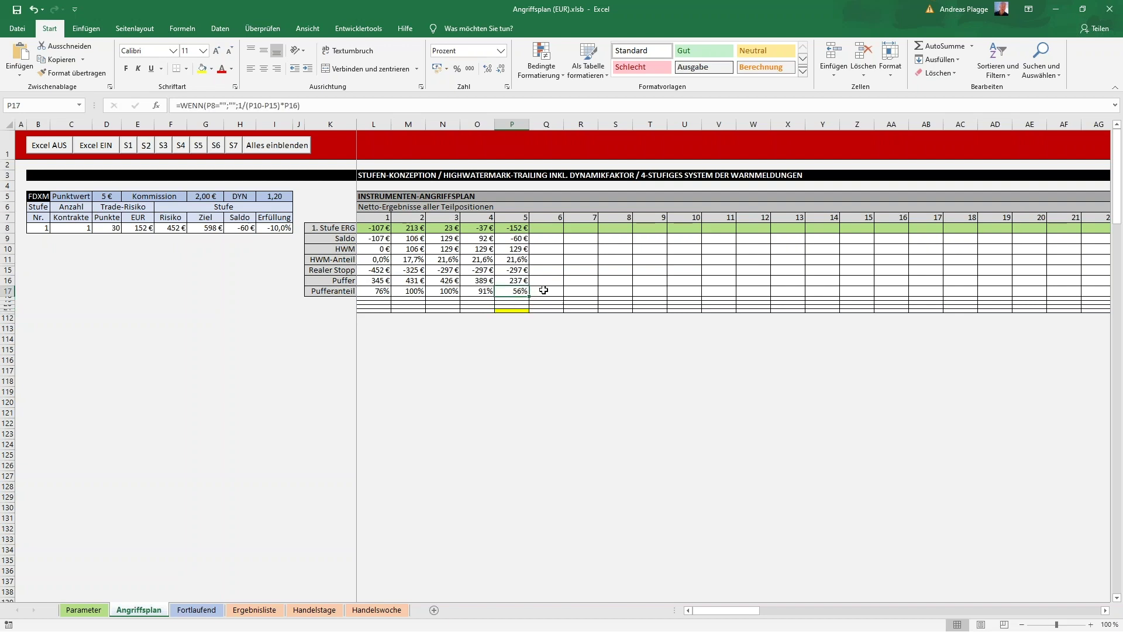
left_click(540, 305)
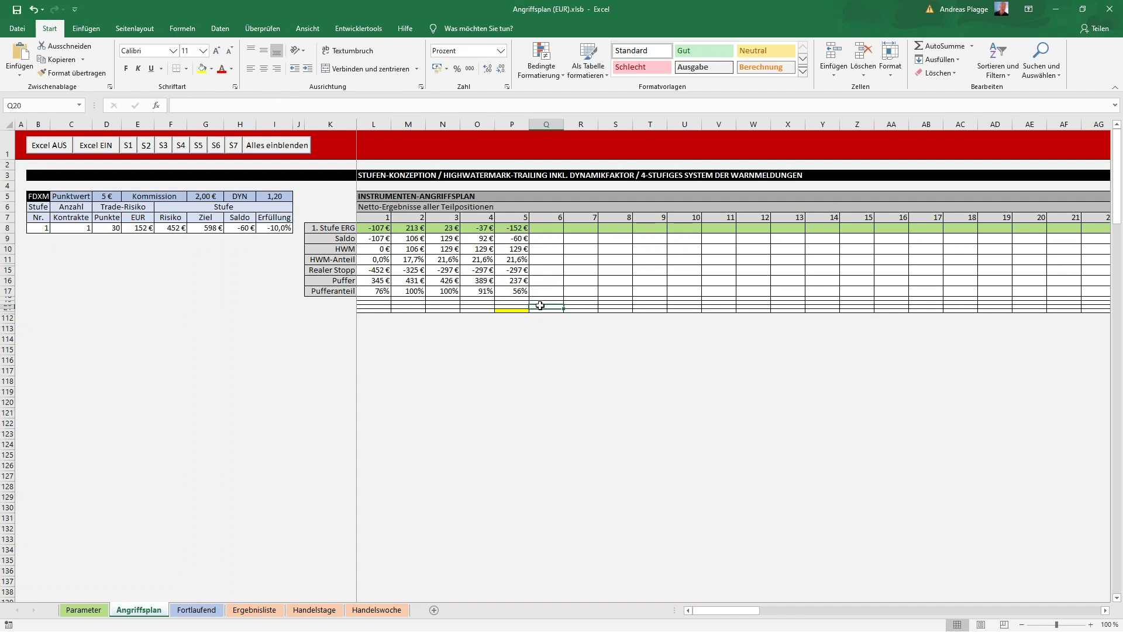
left_click(197, 611)
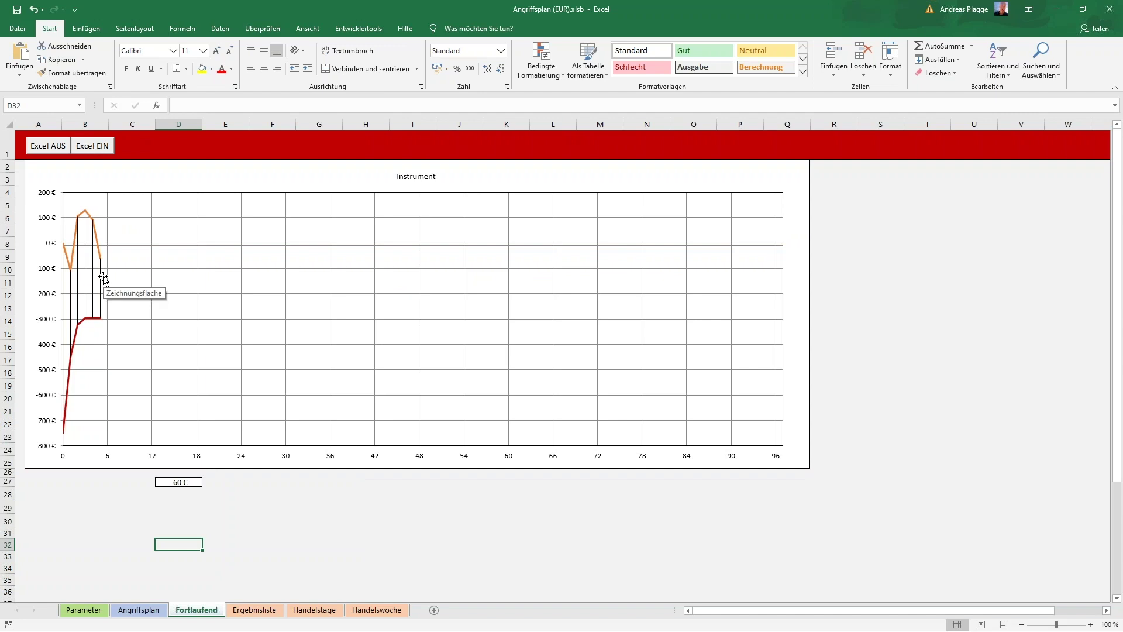
Step: Compare the fifth result's gap in the Fortlaufend chart with its warning cell and the Puffer and Pufferanteil formulas in Angriffsplan cells P16 and P17
left_click(139, 610)
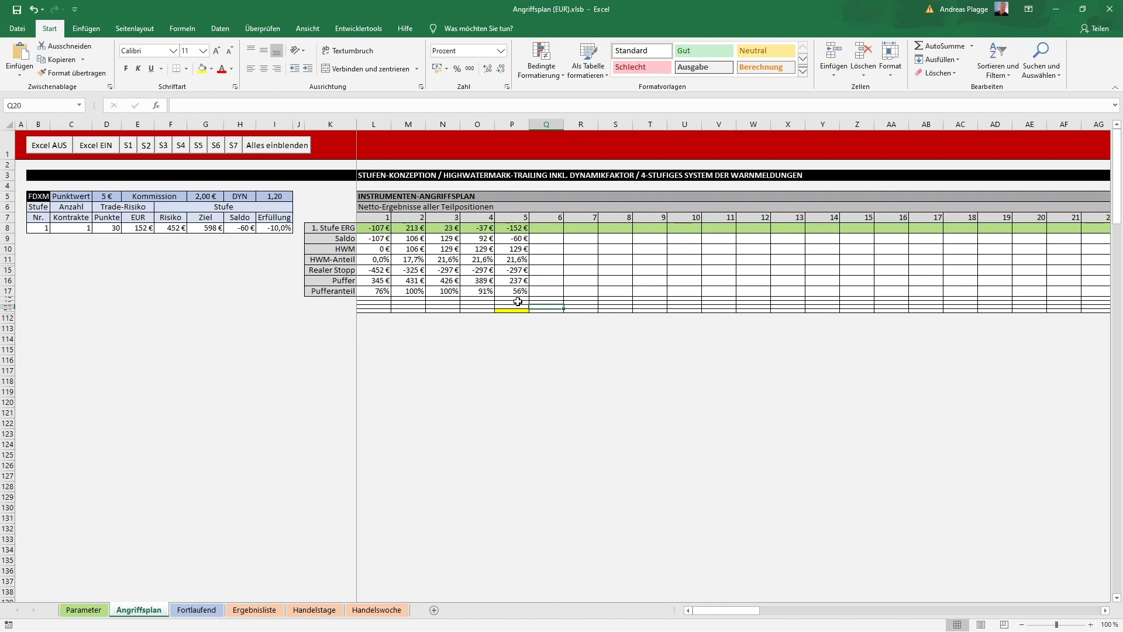
left_click(195, 610)
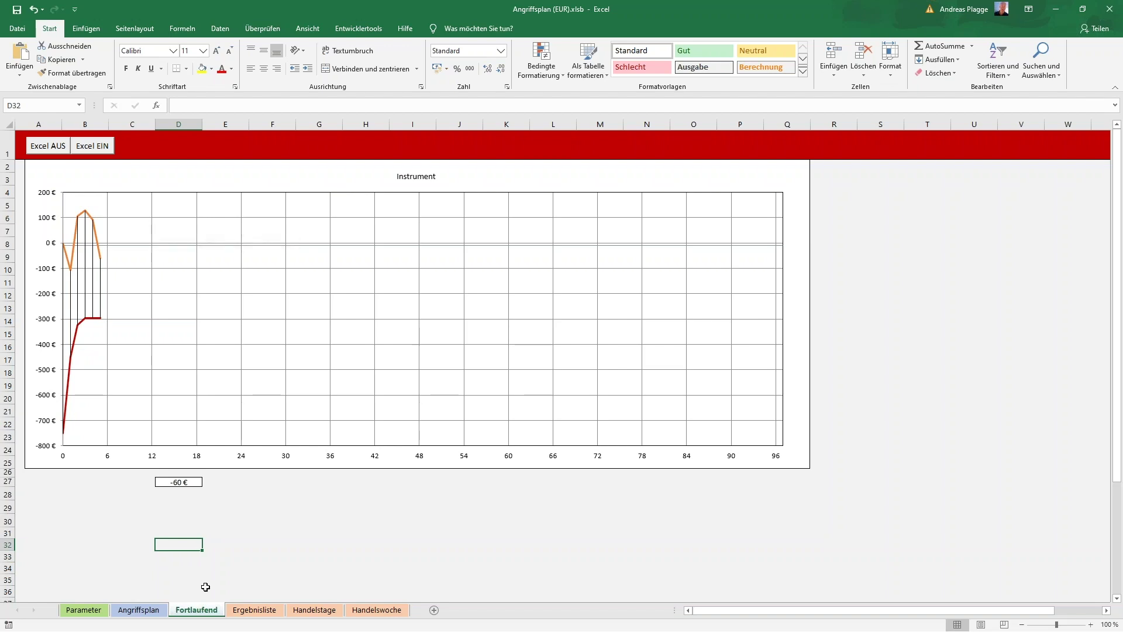
left_click(148, 610)
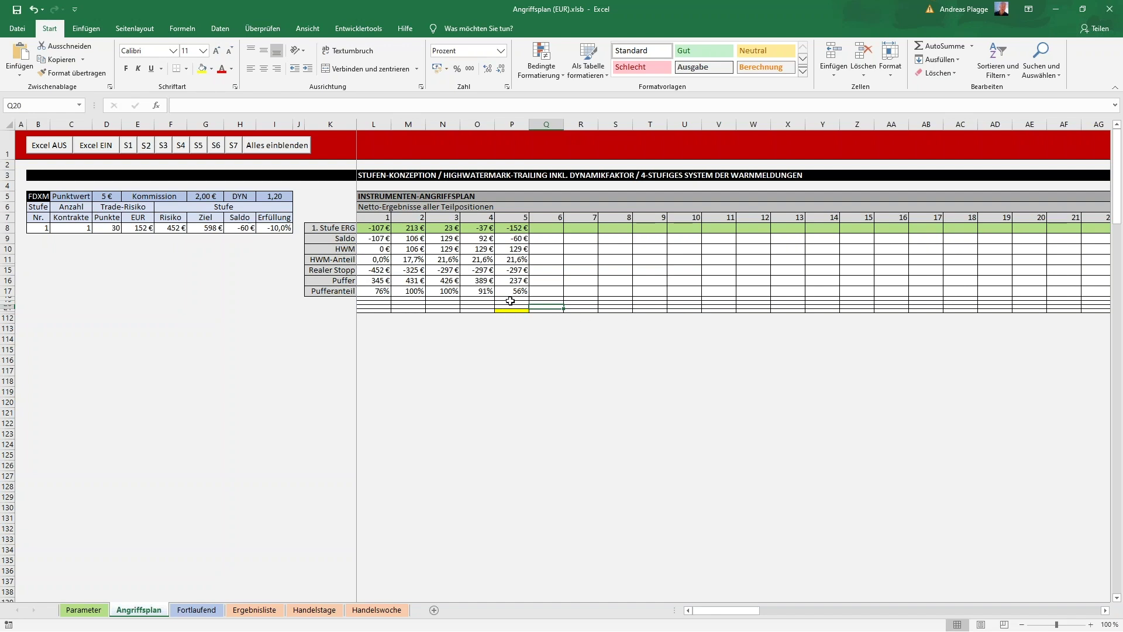
left_click(514, 292)
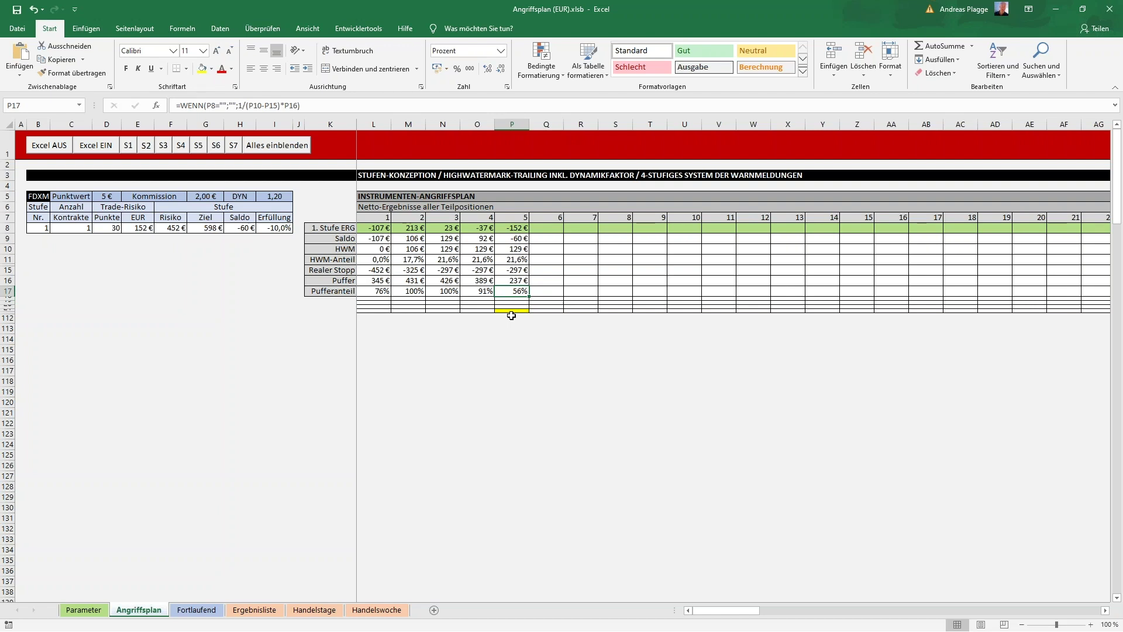
left_click(521, 280)
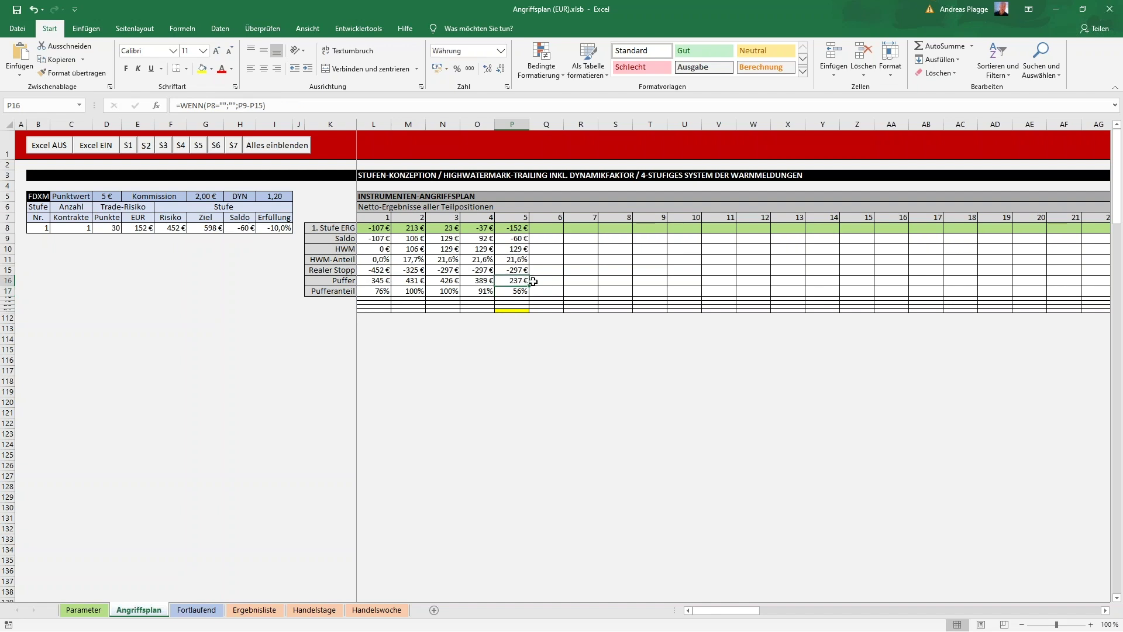
left_click(519, 291)
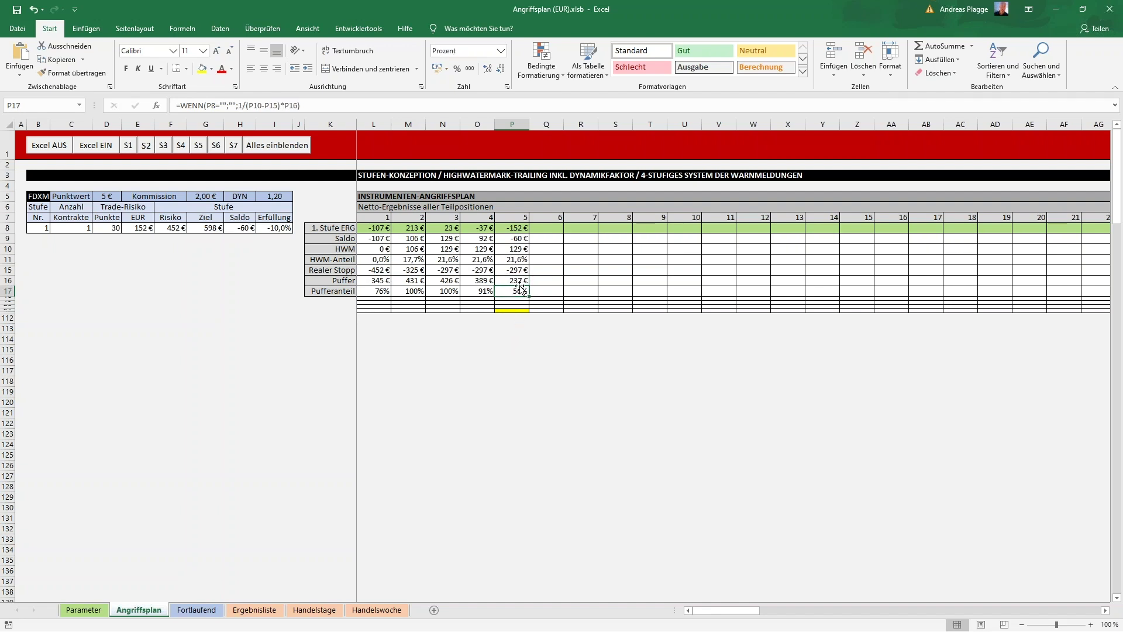
left_click(520, 280)
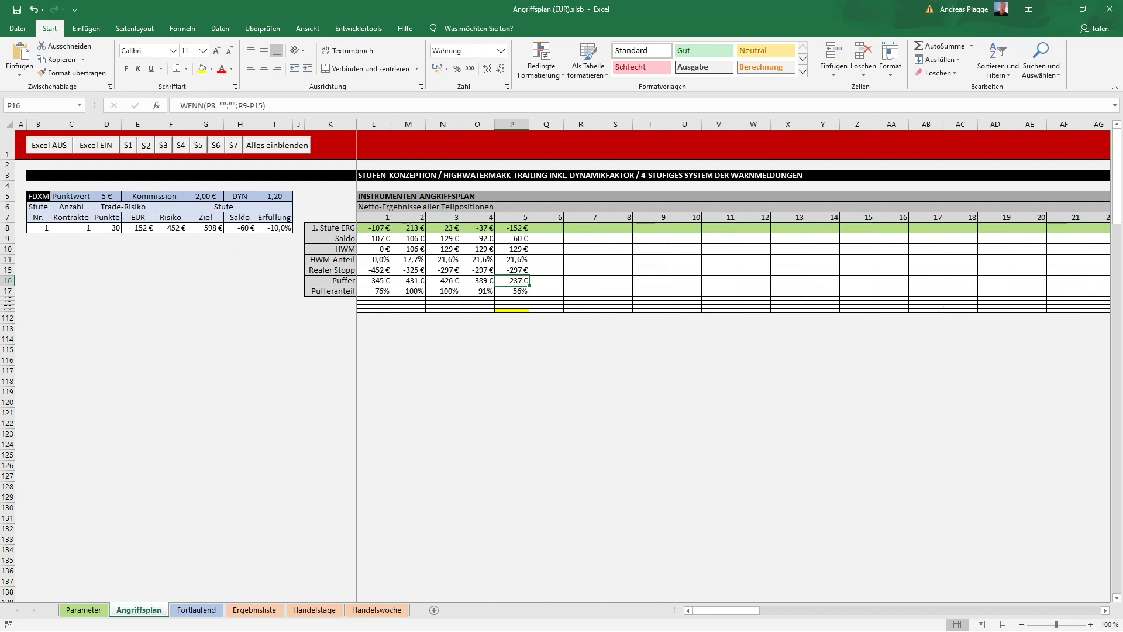
Step: Enter -72 € as the sixth net result in Angriffsplan cell Q8 and view it in the Fortlaufend chart
left_click(533, 227)
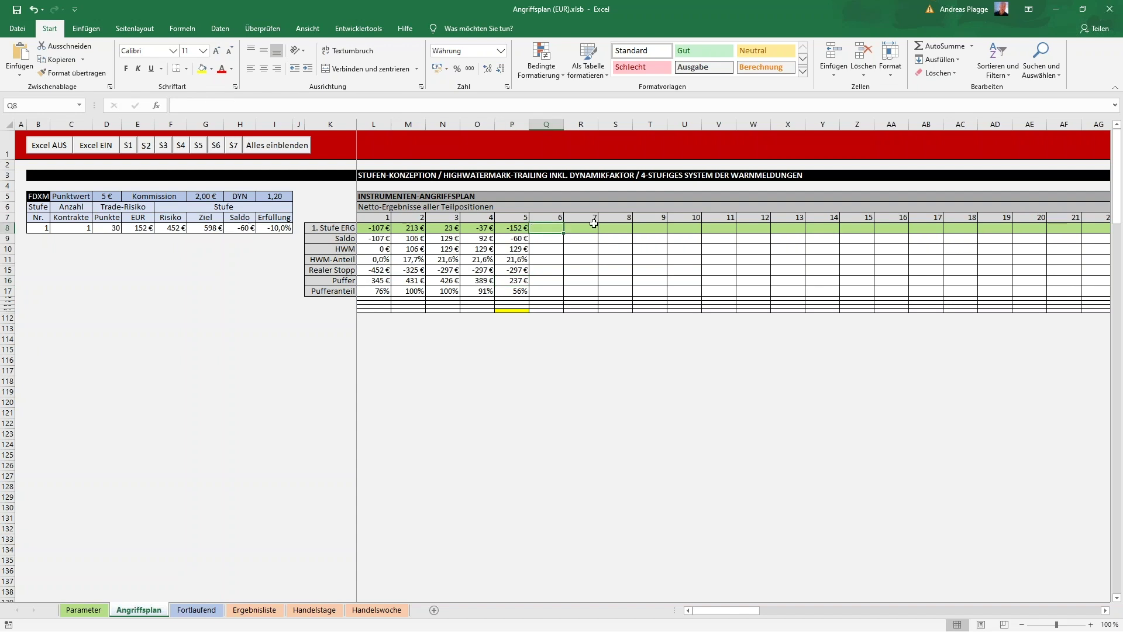
type("-7")
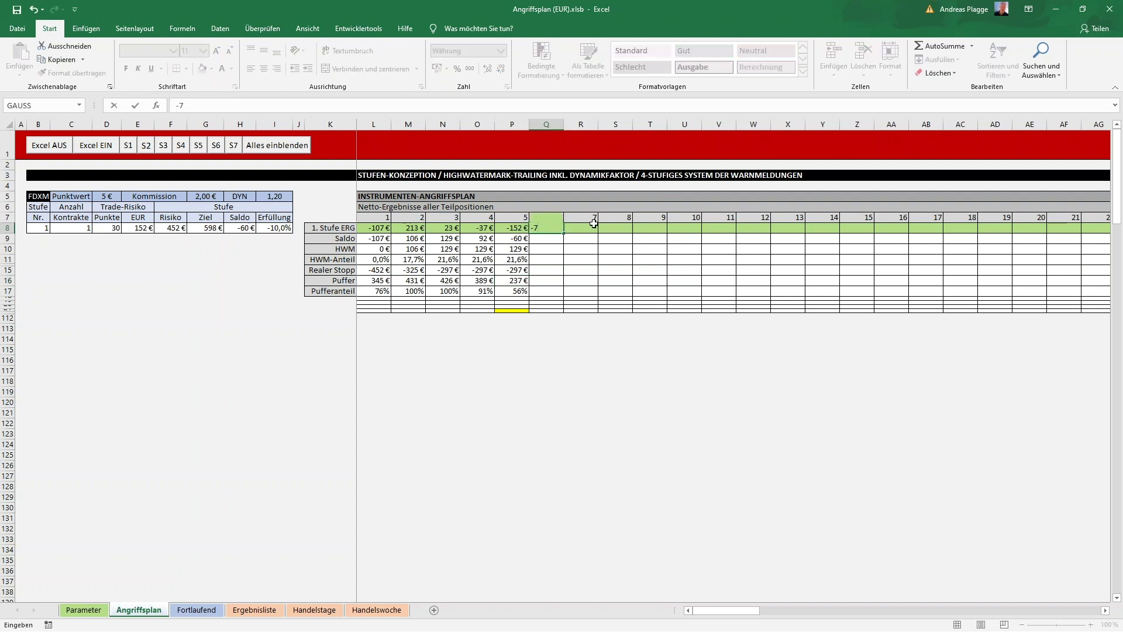
type("2")
left_click(593, 224)
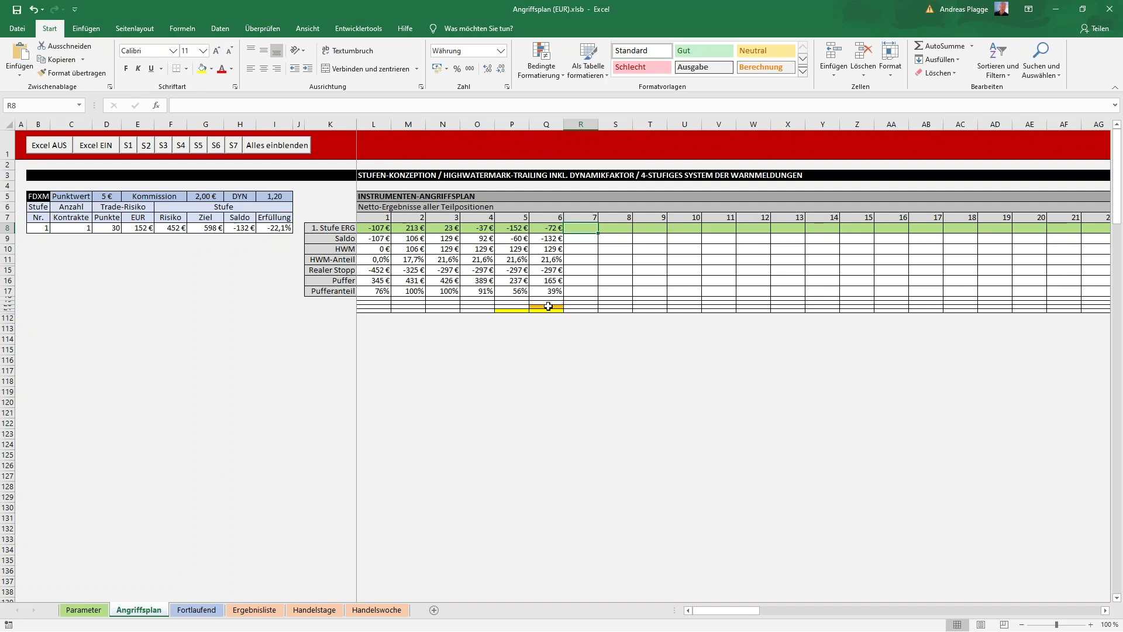
left_click(189, 611)
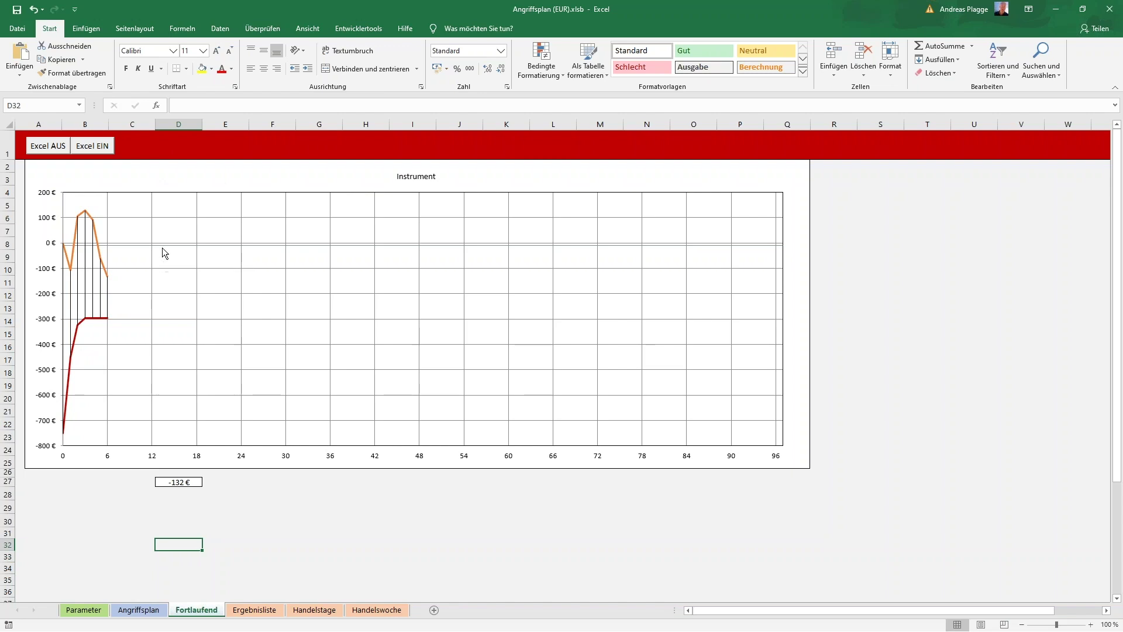
Step: Enter -137 € as the seventh net result of the first Stufe in Angriffsplan cell R8
left_click(149, 614)
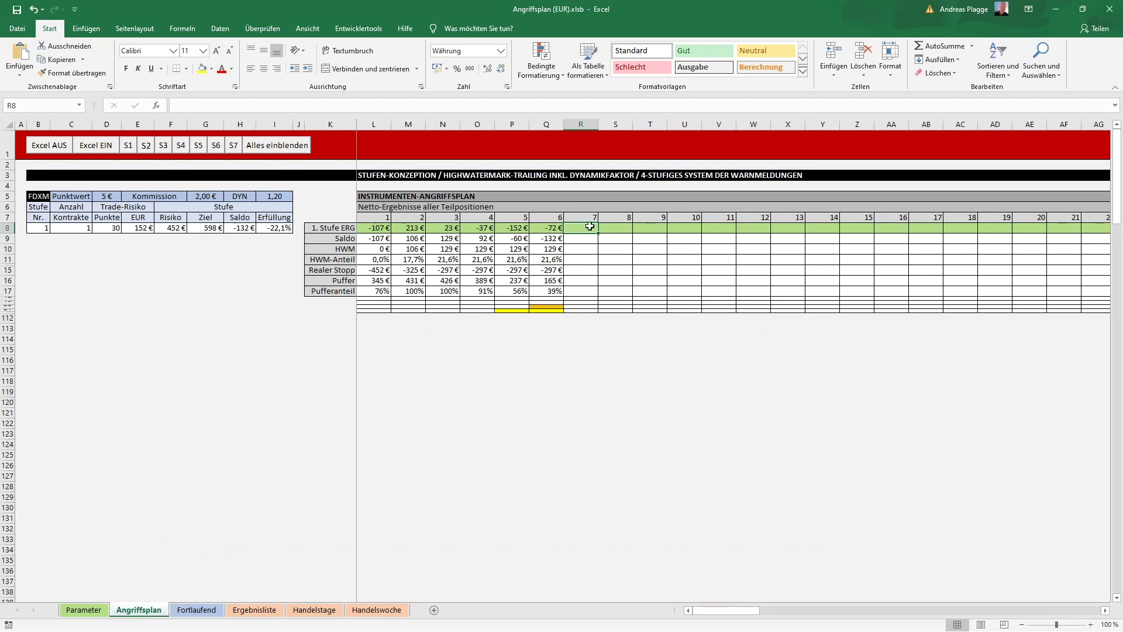
type("-")
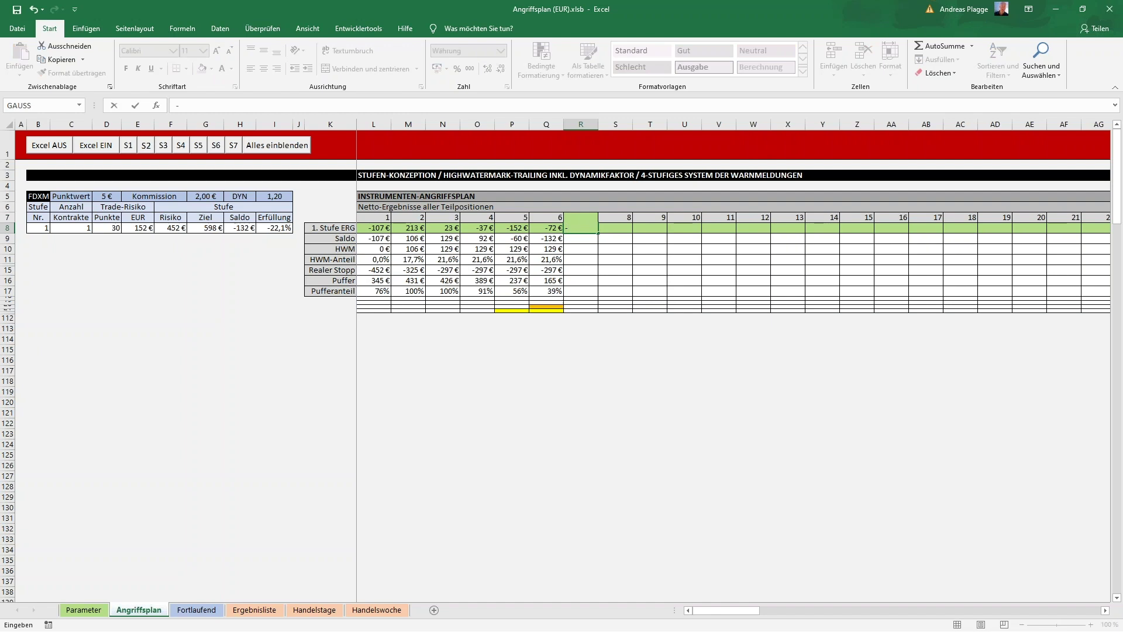
type("137")
key("Tab")
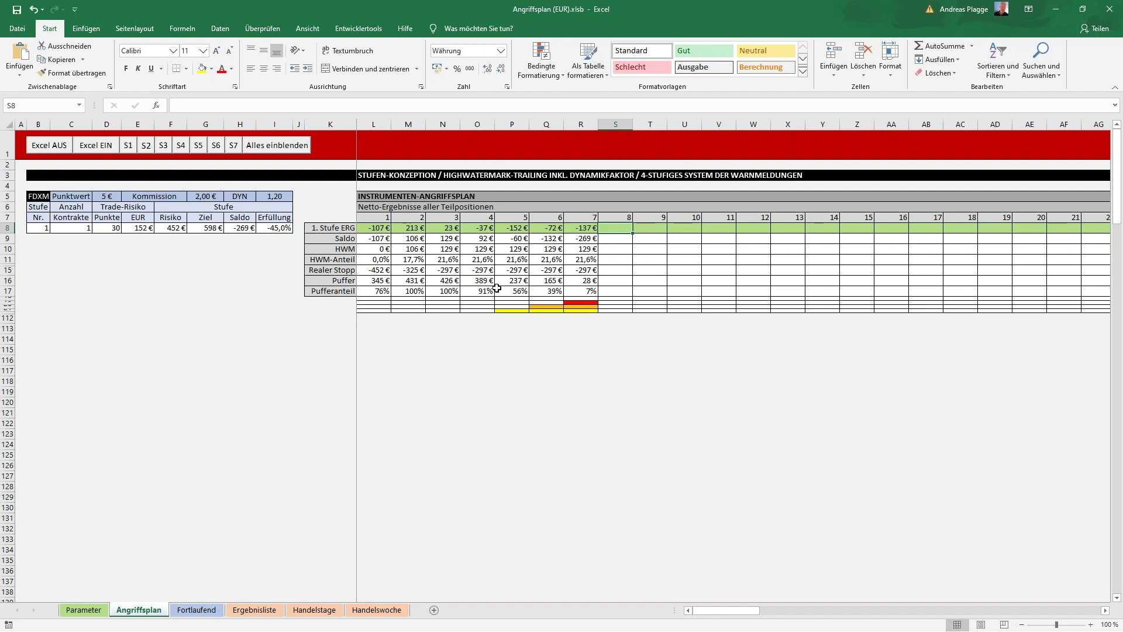
Step: Check the seventh result's distance to the stop line in the Fortlaufend chart against its warning cells on the Angriffsplan sheet
left_click(196, 611)
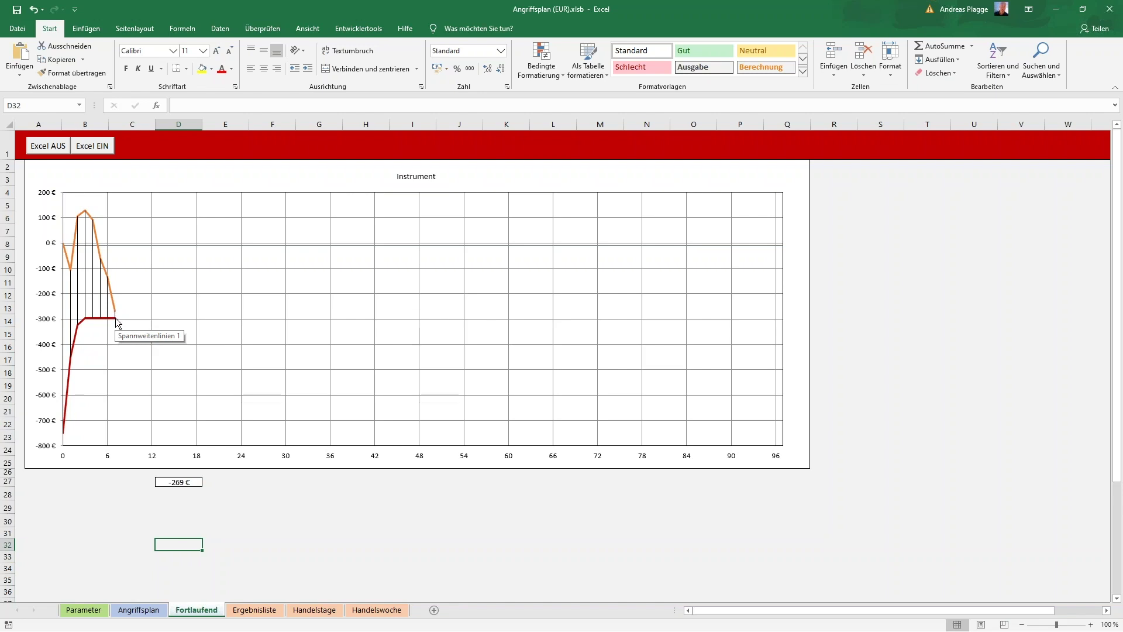
mouse_move(91, 318)
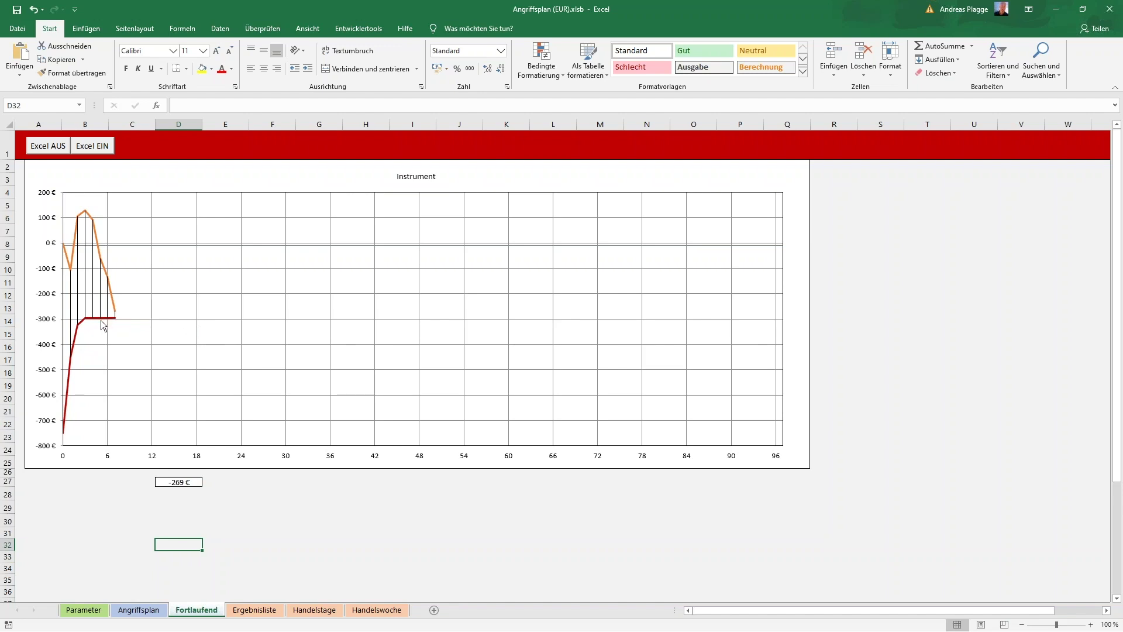
left_click(250, 482)
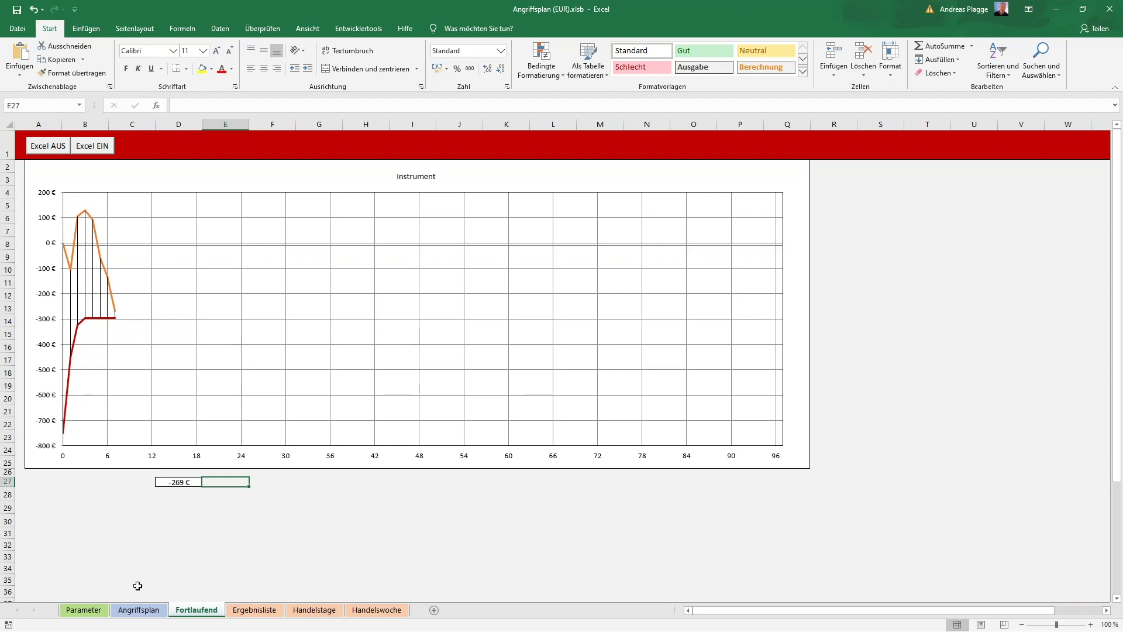
left_click(139, 610)
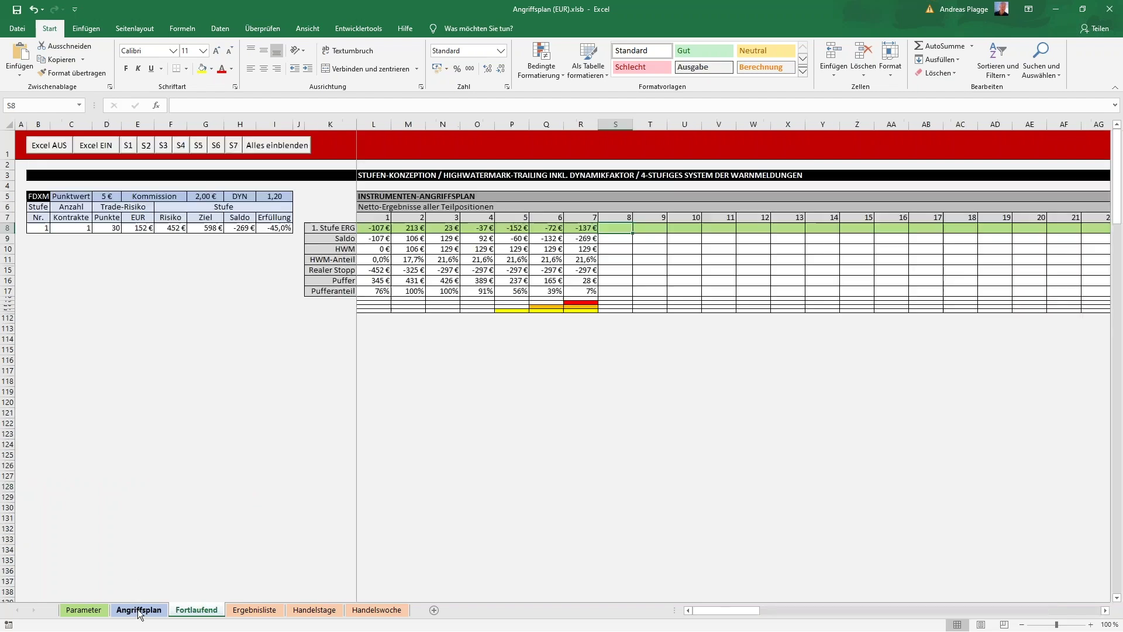
left_click(582, 303)
left_click(594, 328)
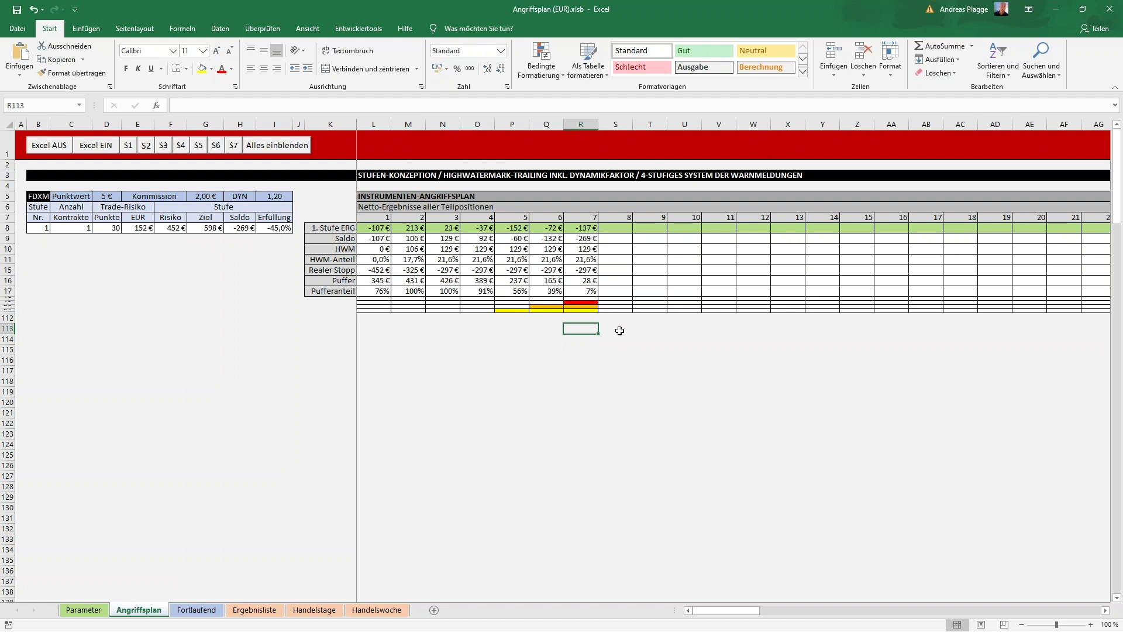
Step: Enter 68 € as the eighth net result in cell S8 and check its Pufferanteil against the Fortlaufend chart
left_click(618, 228)
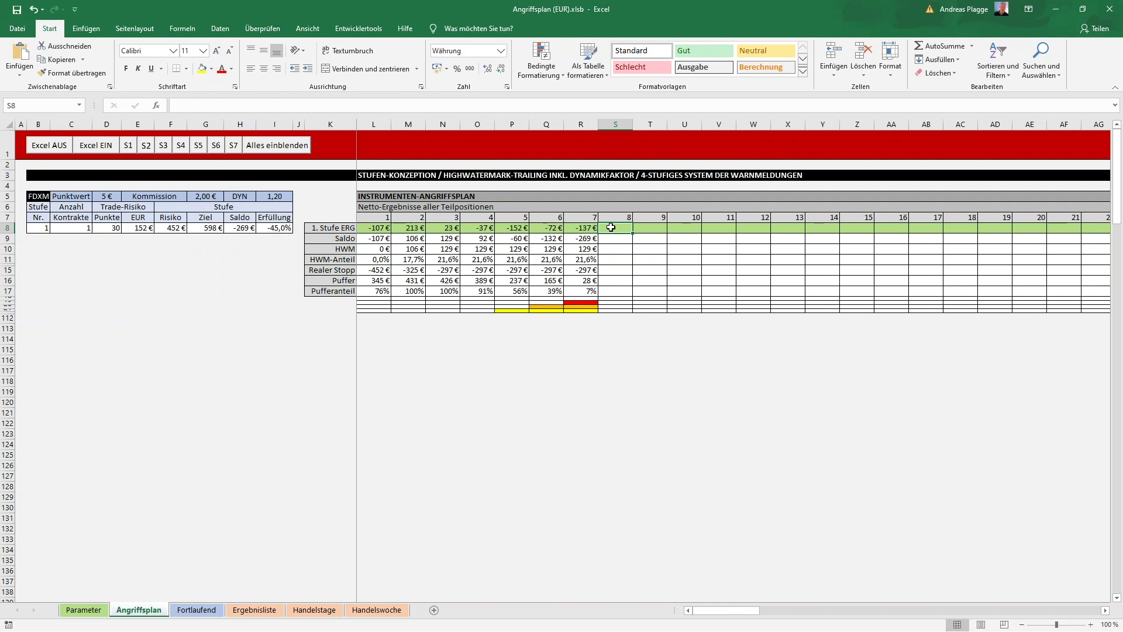
type("68")
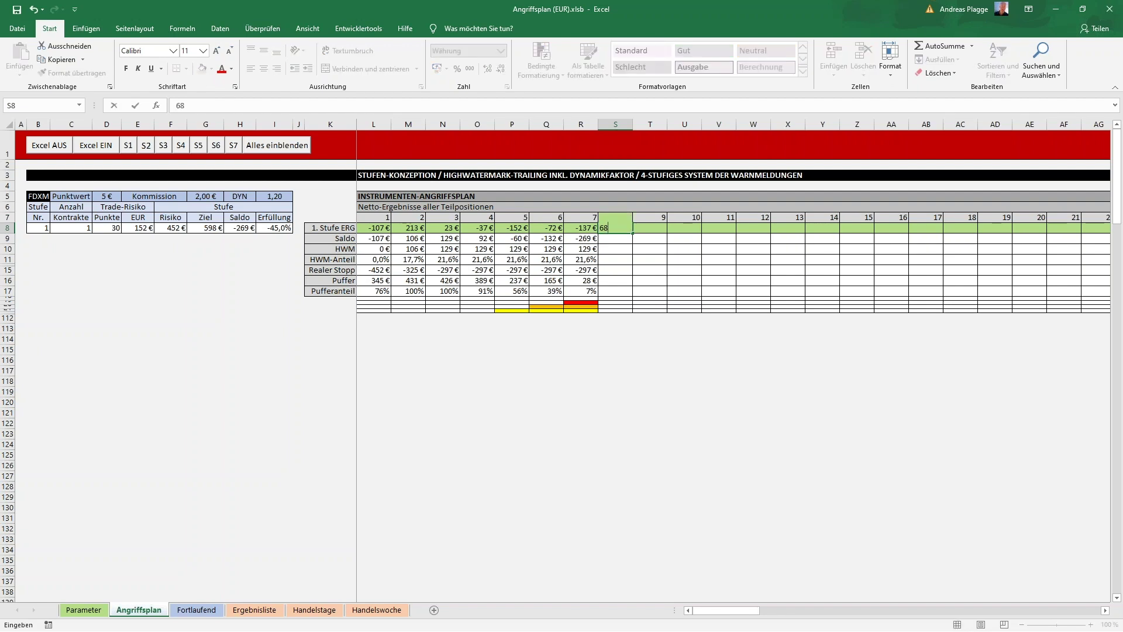
key("Tab")
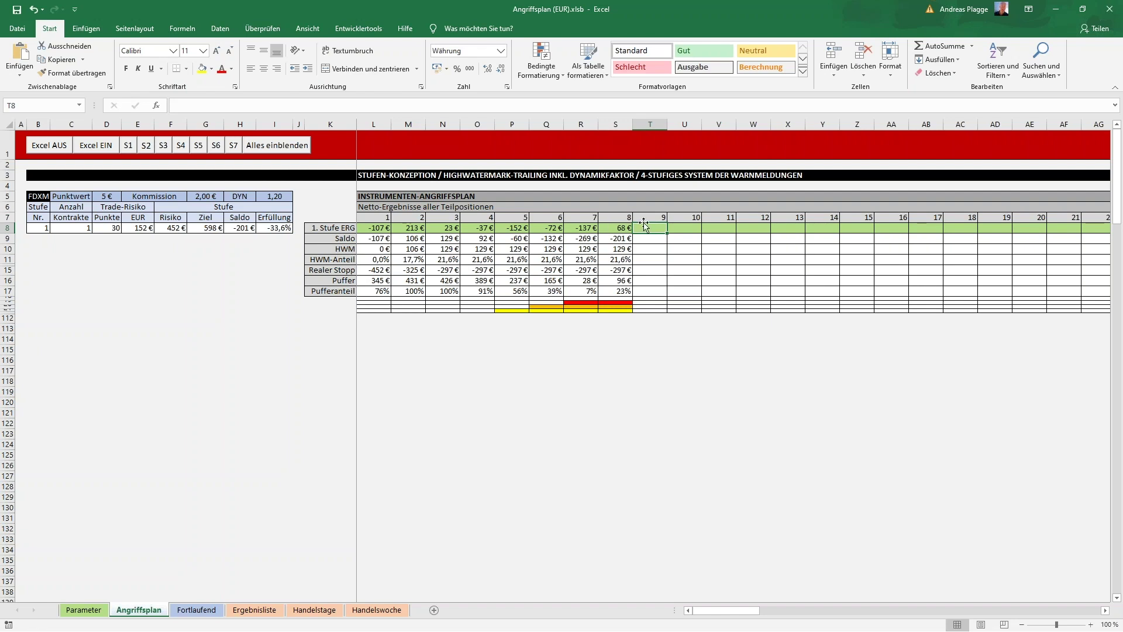
left_click(620, 292)
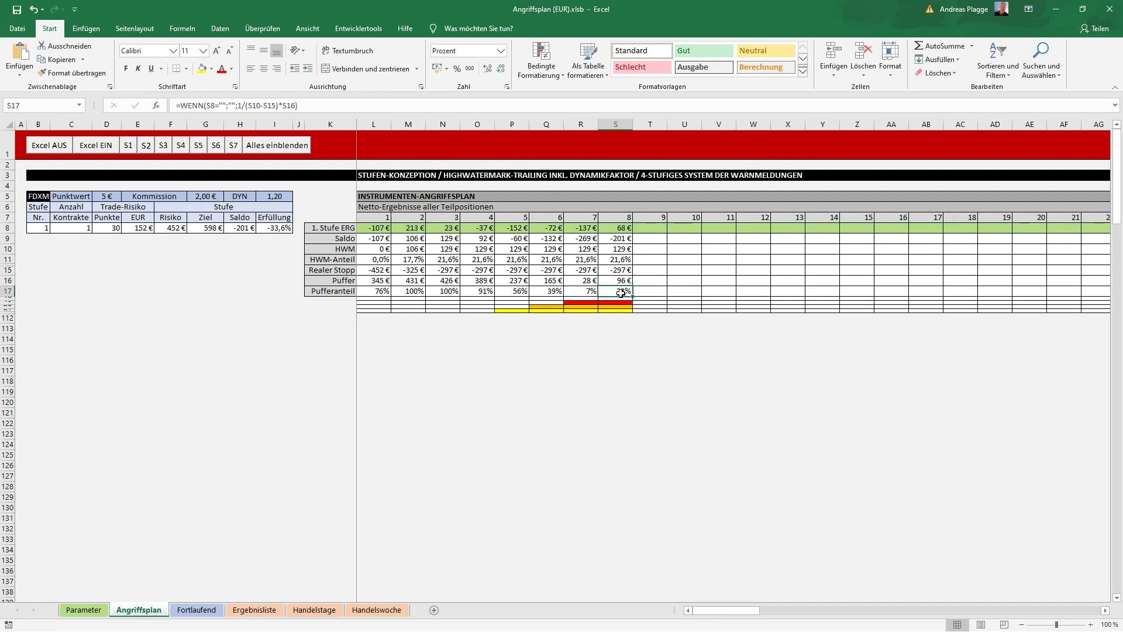
left_click(202, 610)
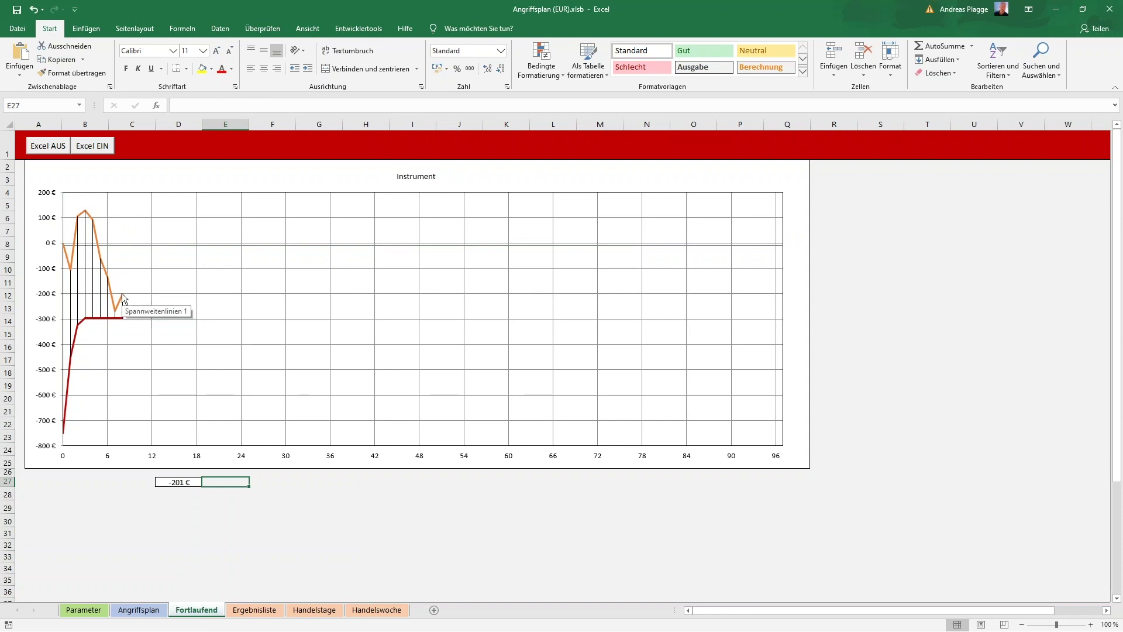
Step: Enter 163 € as the ninth net result in Angriffsplan cell T8 and check its Pufferanteil against the Fortlaufend chart
left_click(135, 610)
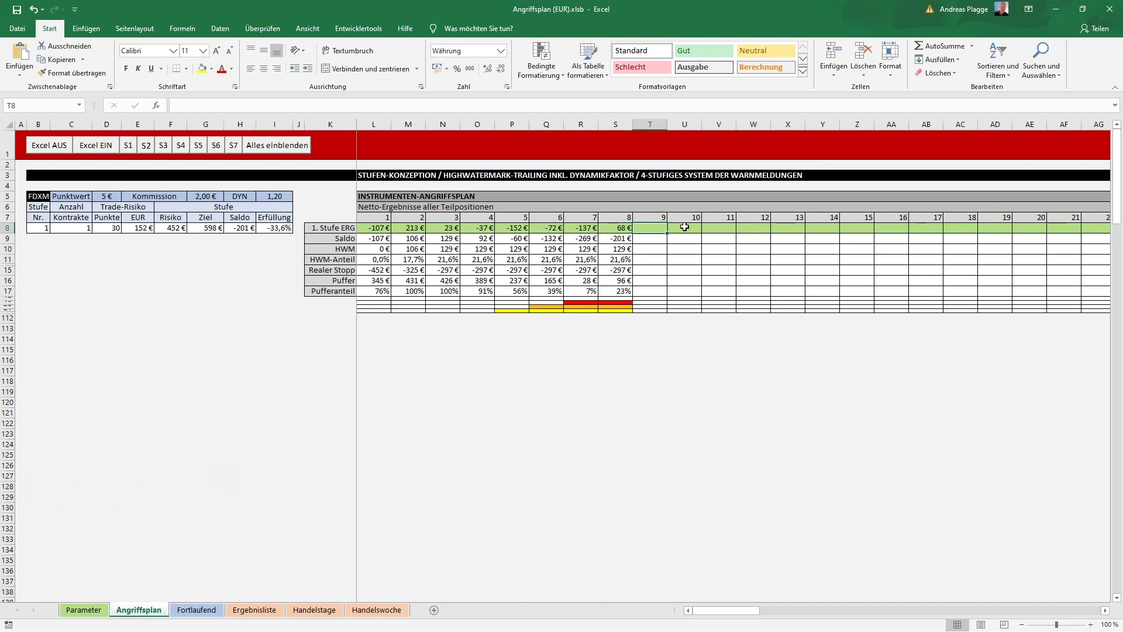
type("163")
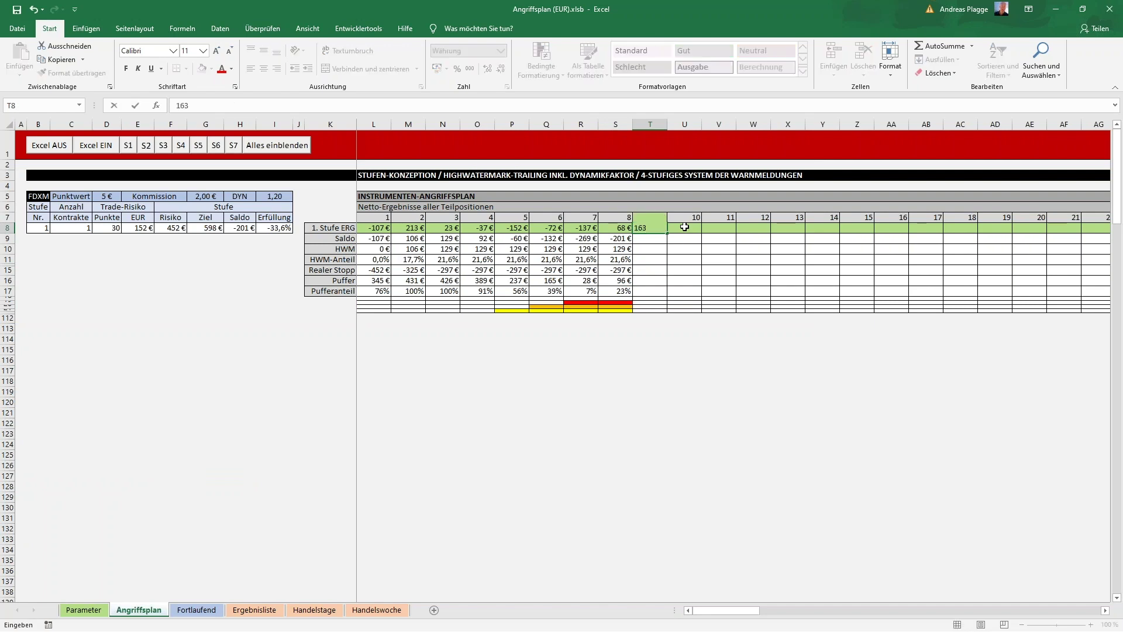
left_click(684, 227)
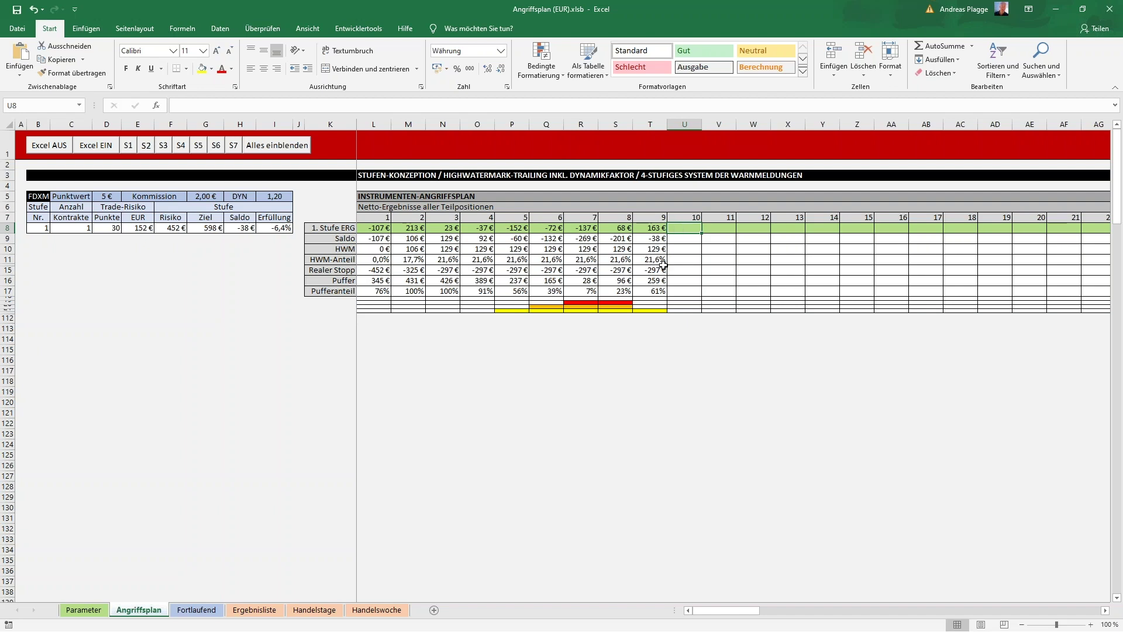
left_click(656, 291)
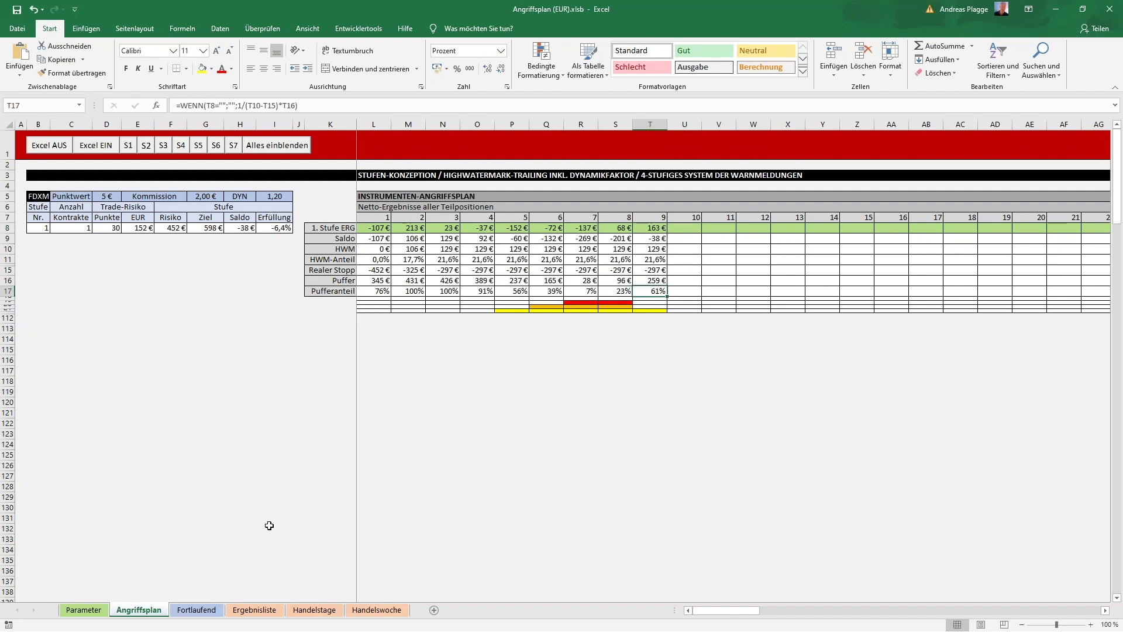
left_click(198, 610)
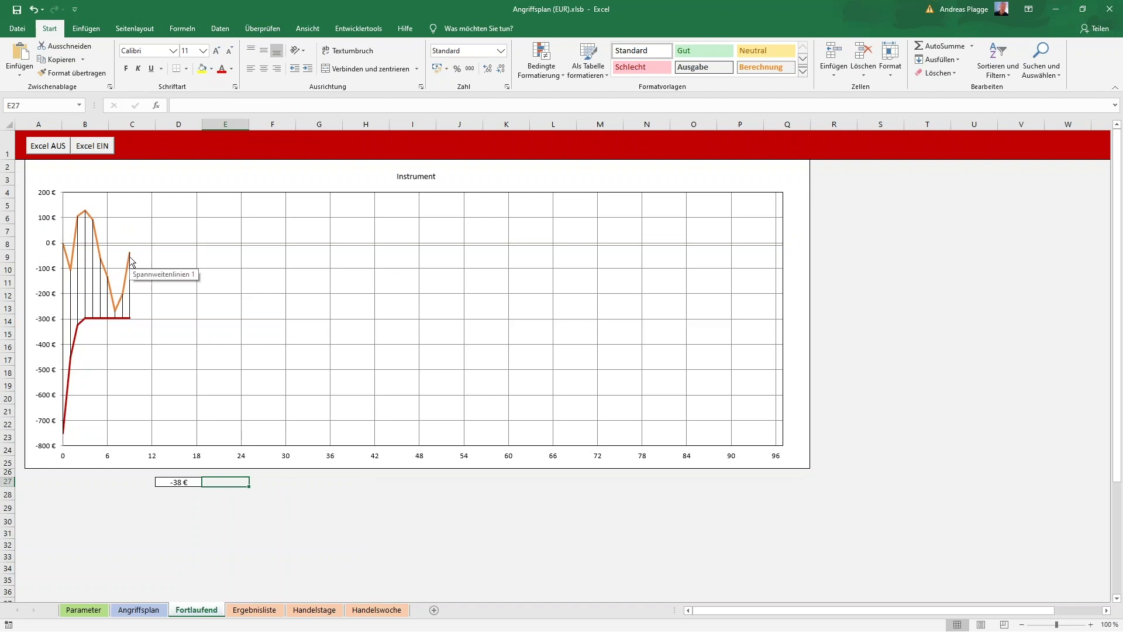
Step: Enter 328 € as the tenth net result in Angriffsplan cell U8 and check its Pufferanteil against the Fortlaufend chart
left_click(138, 610)
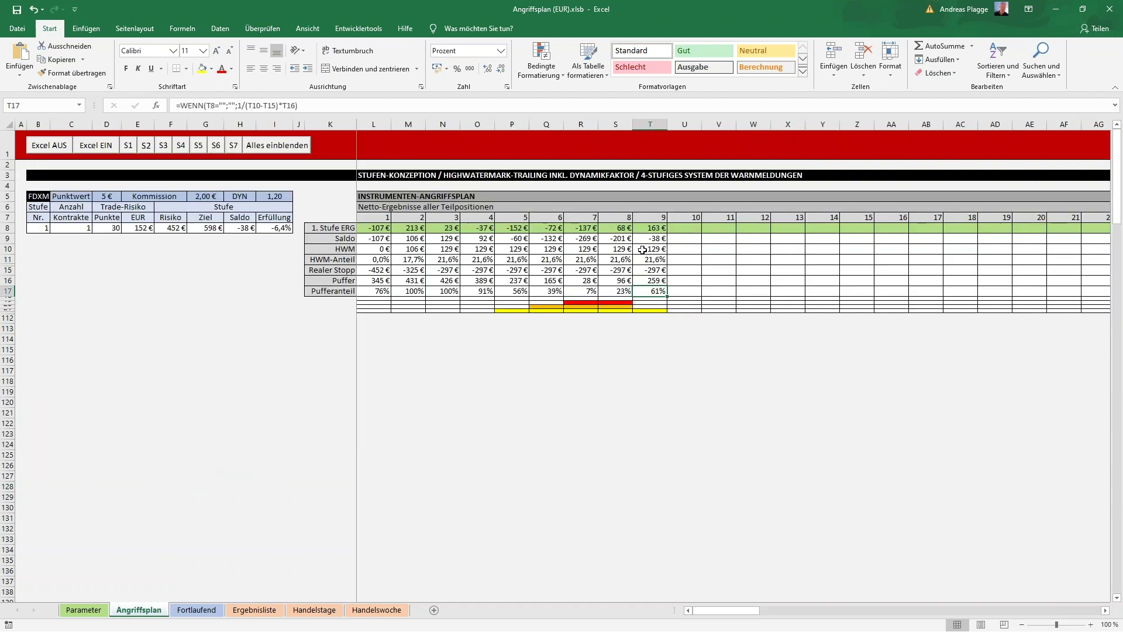
left_click(690, 230)
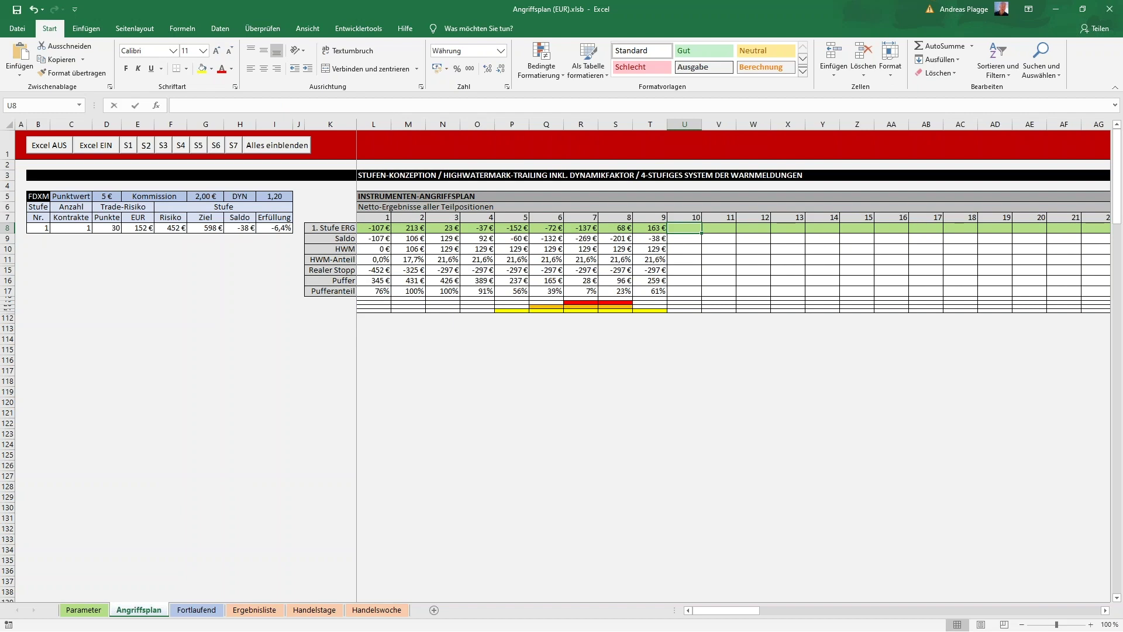
type("328")
key("Tab")
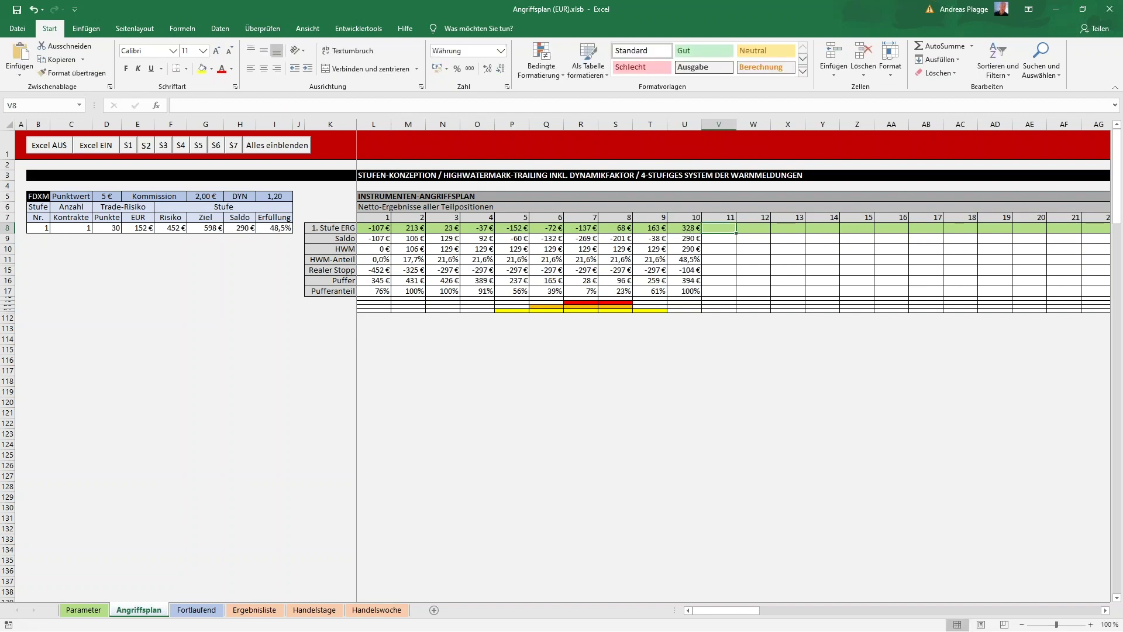
left_click(697, 292)
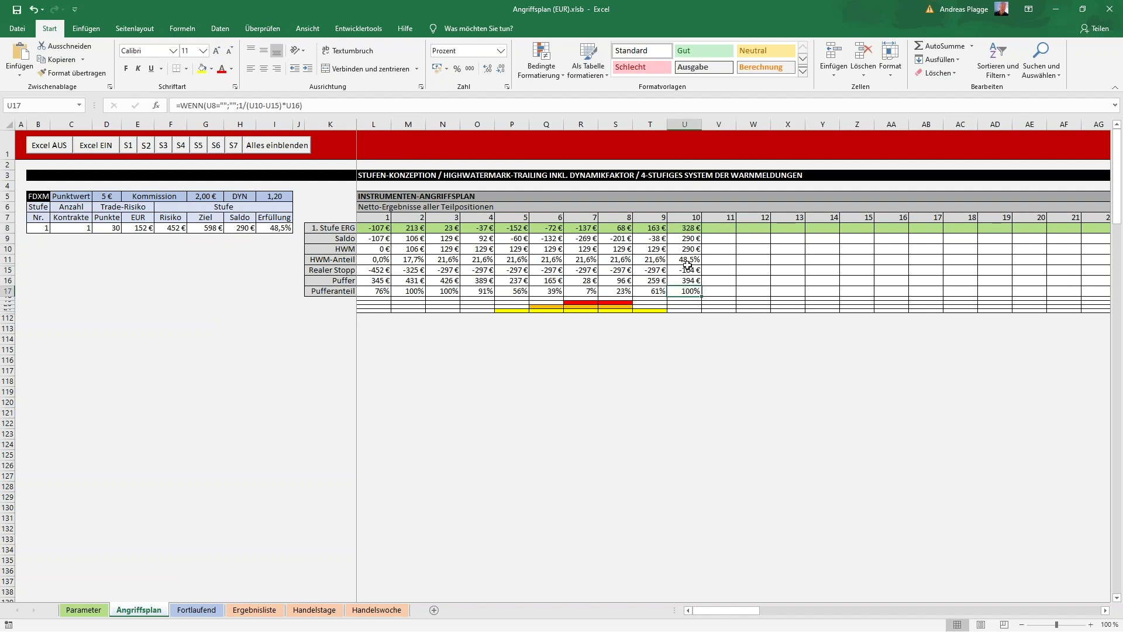
left_click(199, 611)
Step: Enter -57 €, 163 € and 218 € as the eleventh to thirteenth net results of the first Stufe in Angriffsplan cells V8 to X8
left_click(718, 230)
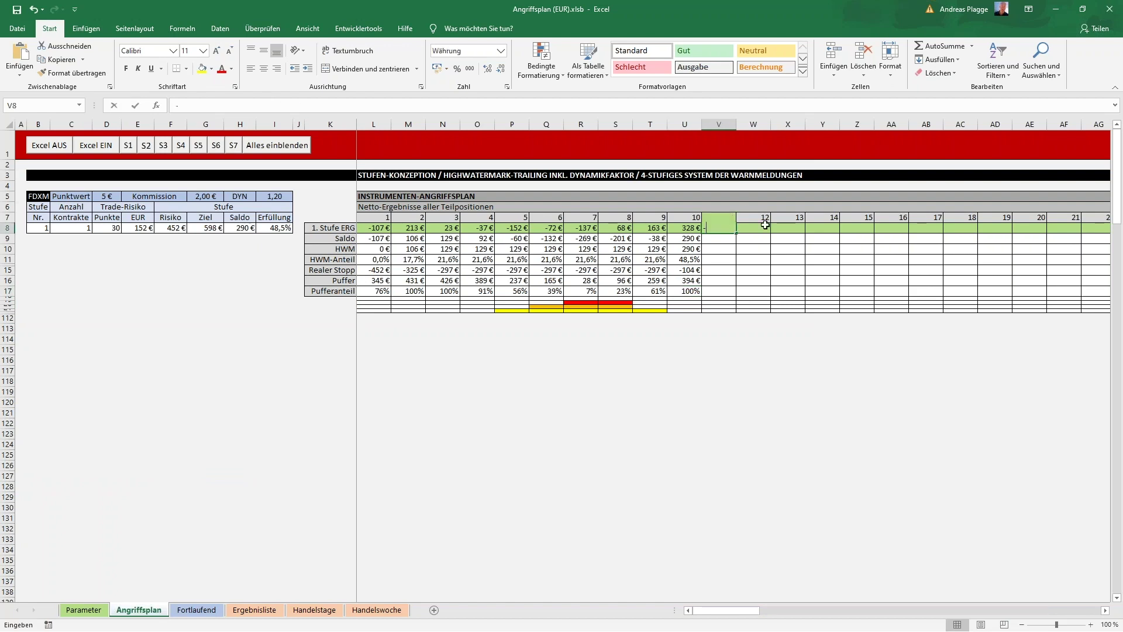
type("-")
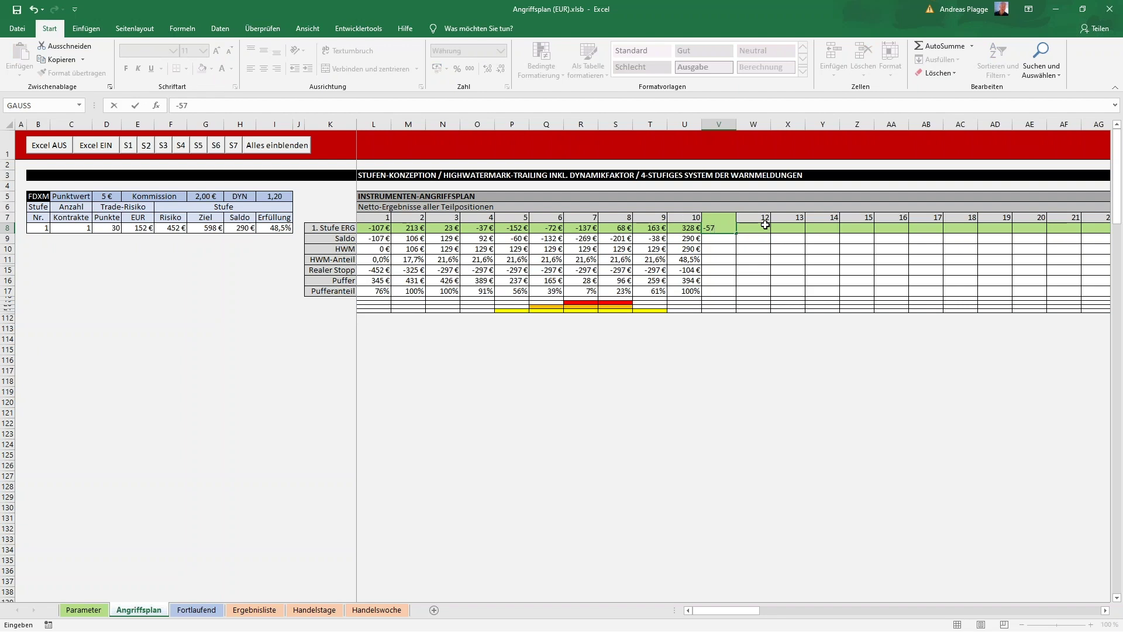
left_click(765, 224)
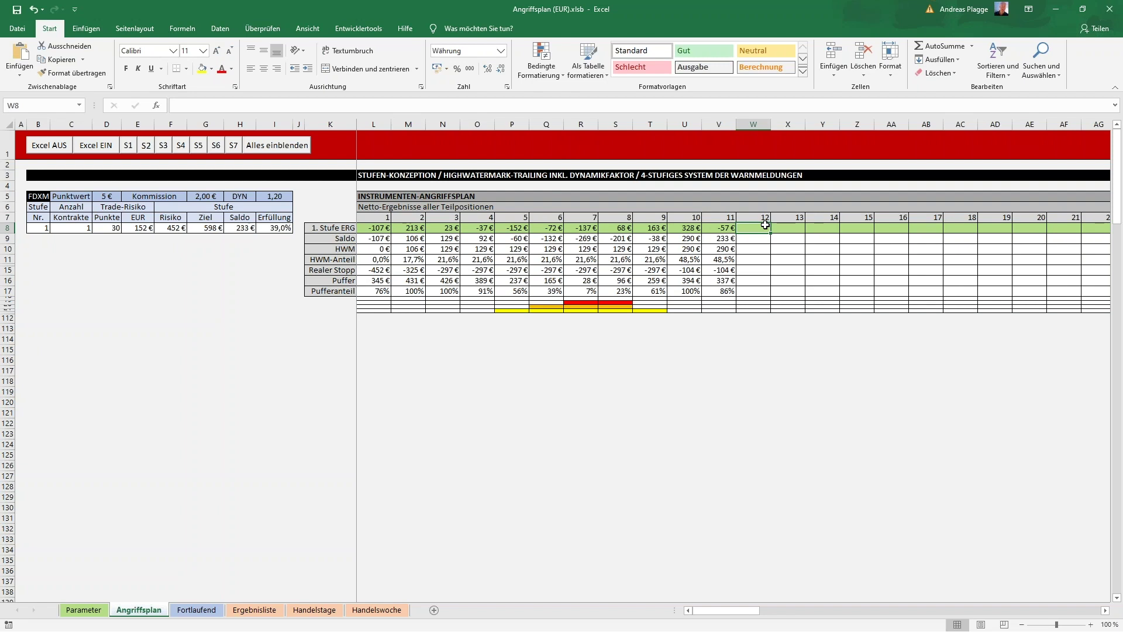
type("163")
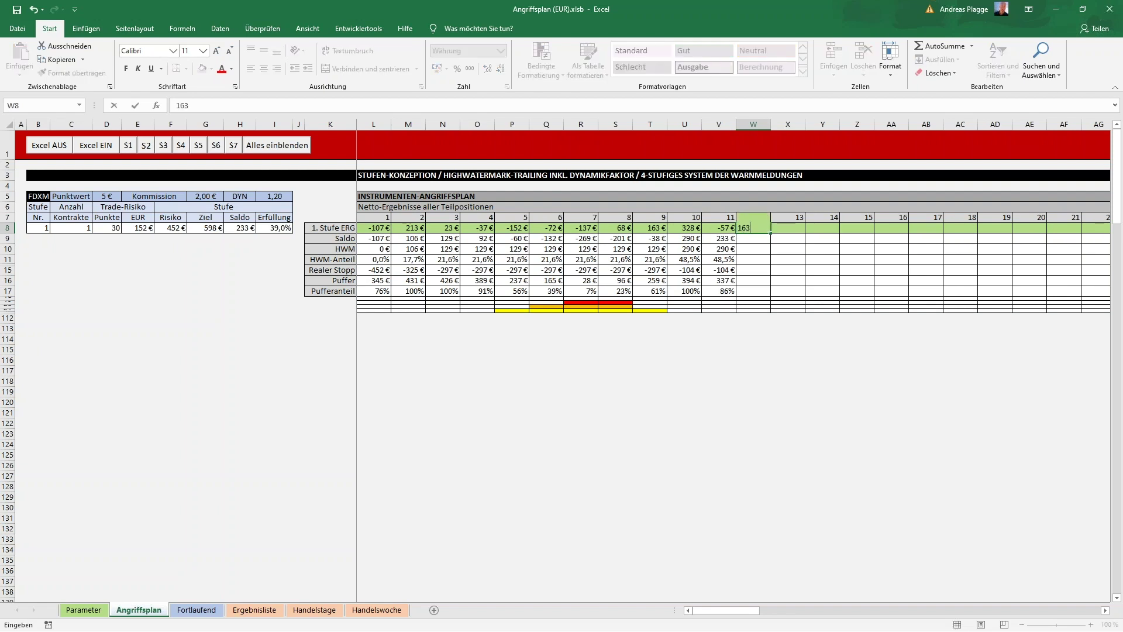
key("Tab")
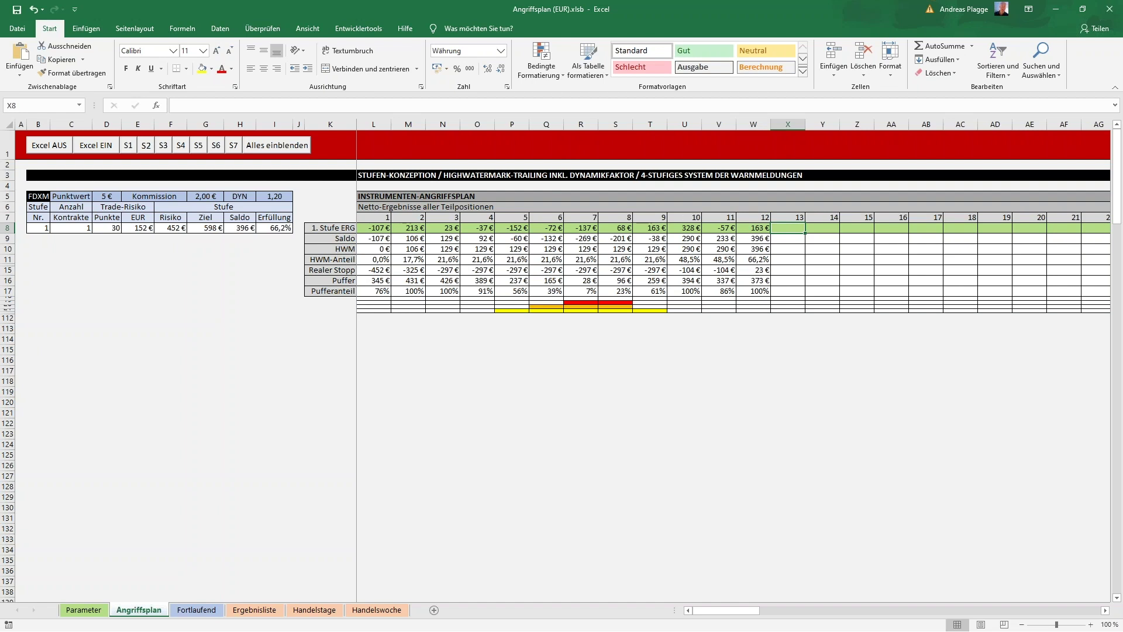
type("218")
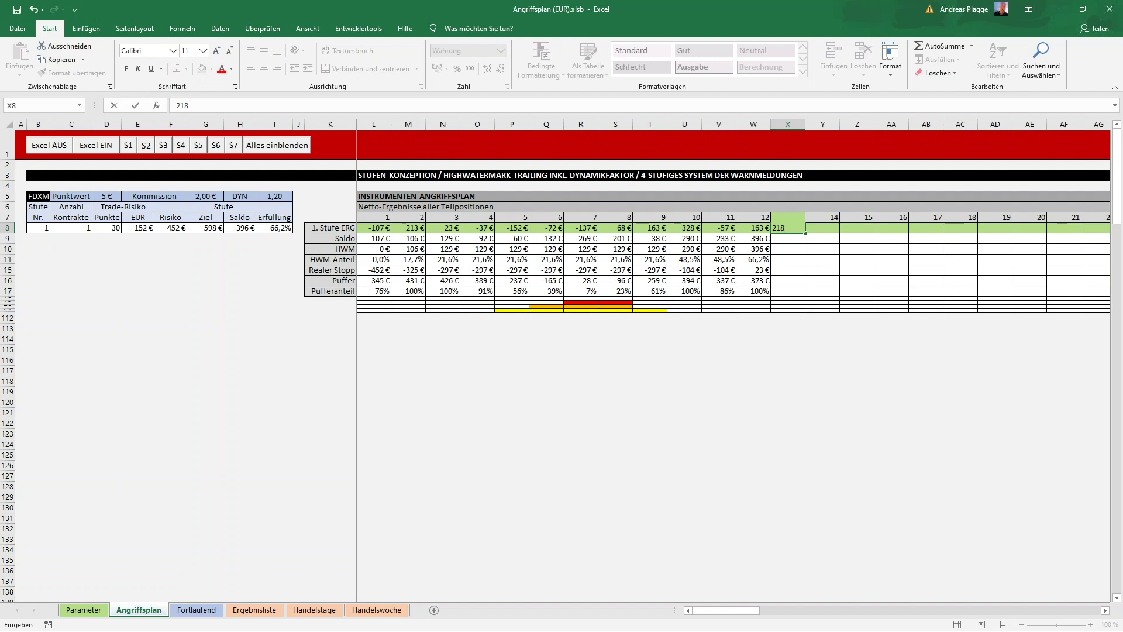
key("Tab")
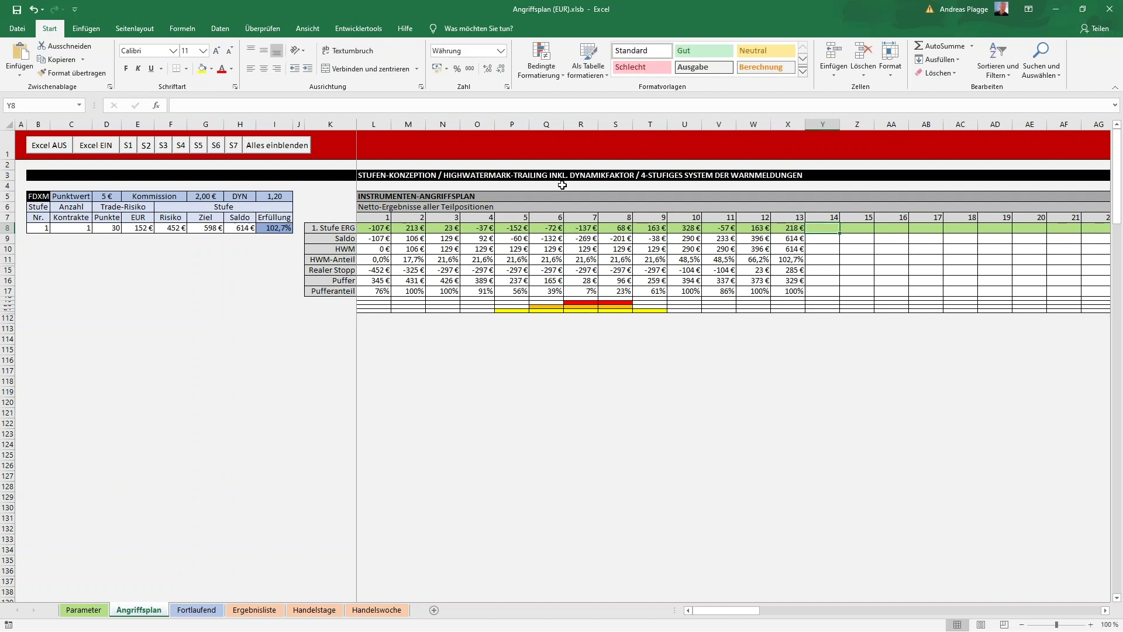
Step: Examine the first Stufe's Erfüllung and Saldo cells and compare them with the result curve in the Fortlaufend chart
left_click(274, 228)
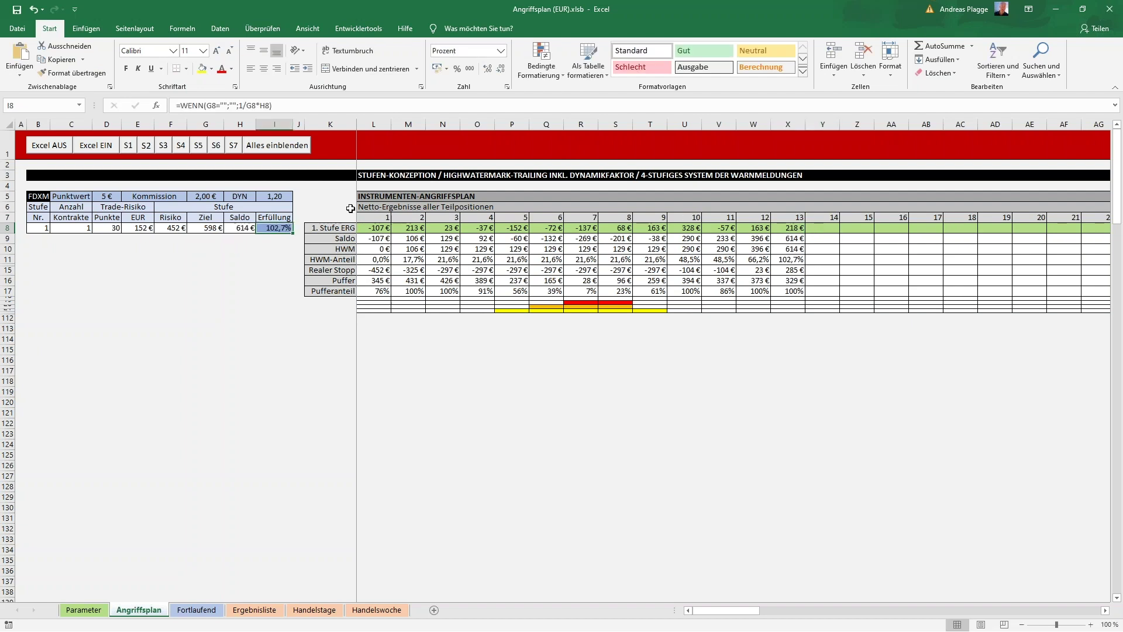
left_click(347, 206)
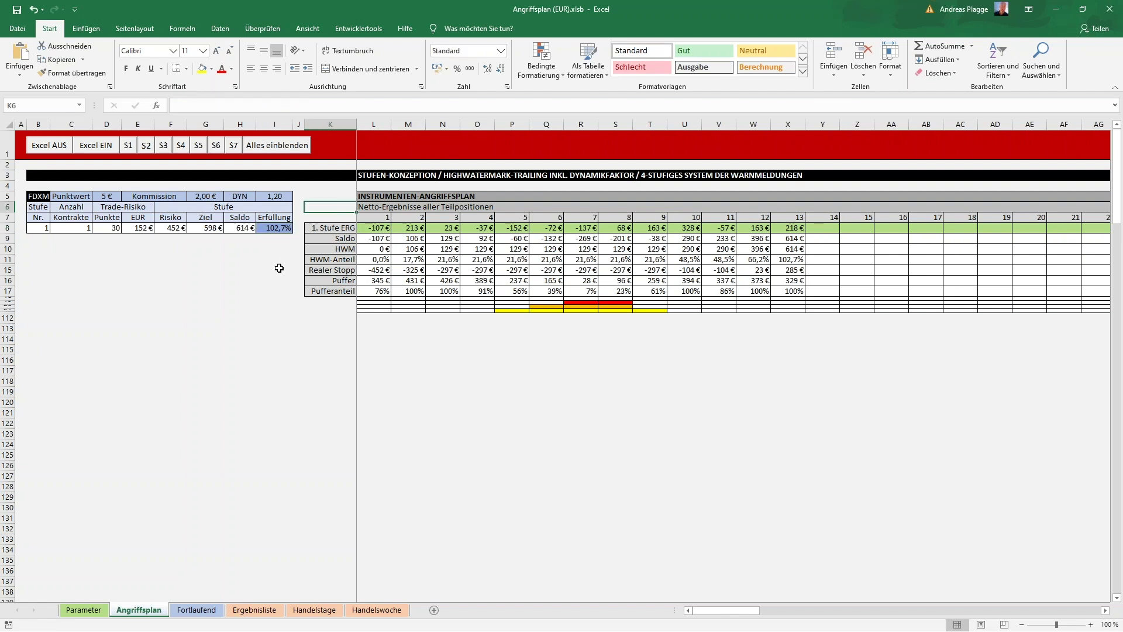
left_click(279, 227)
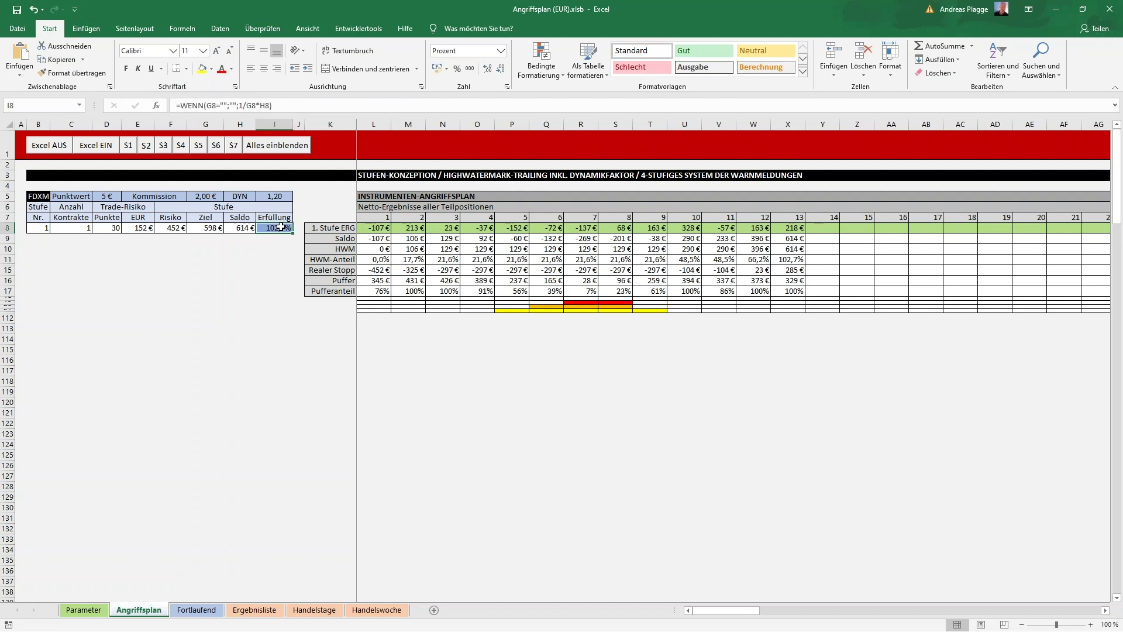
left_click(318, 216)
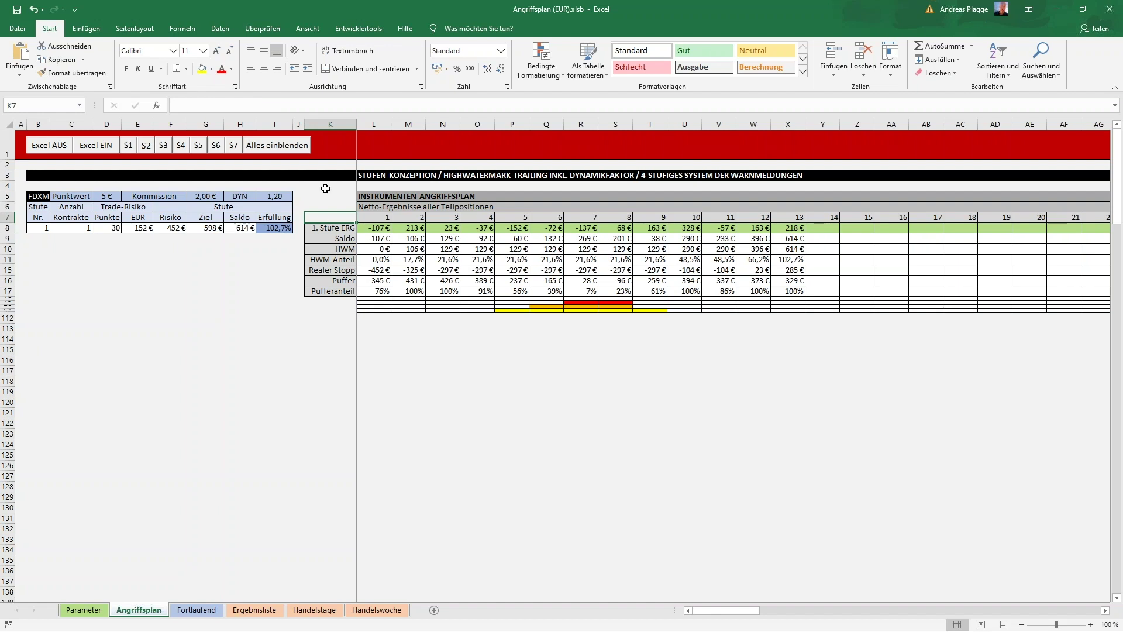
left_click(288, 226)
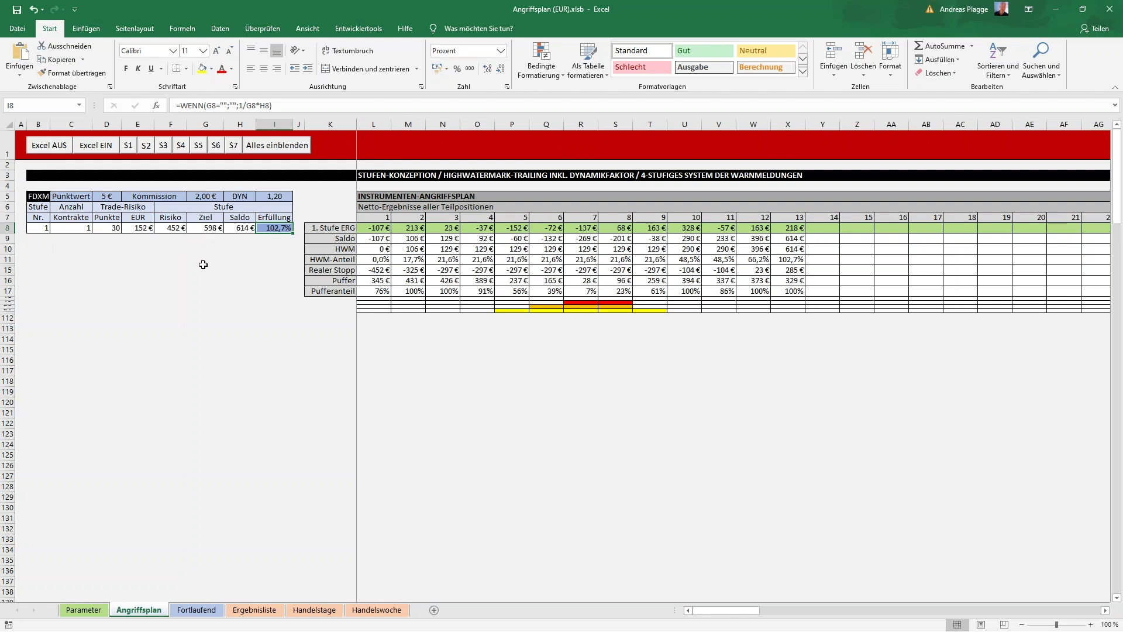
left_click(240, 228)
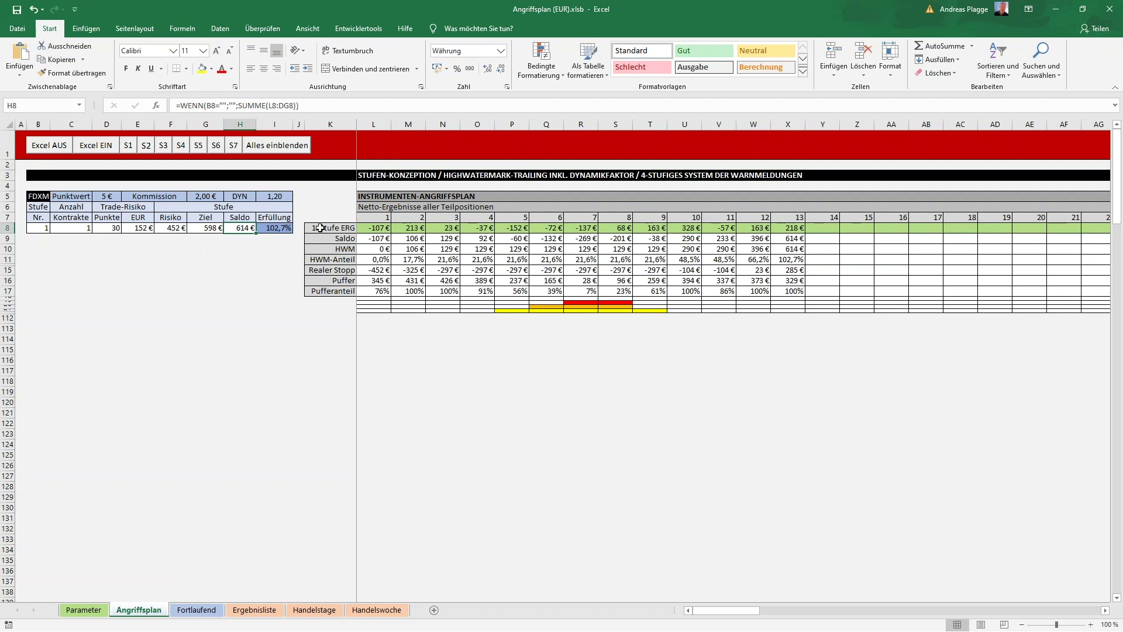
left_click(204, 611)
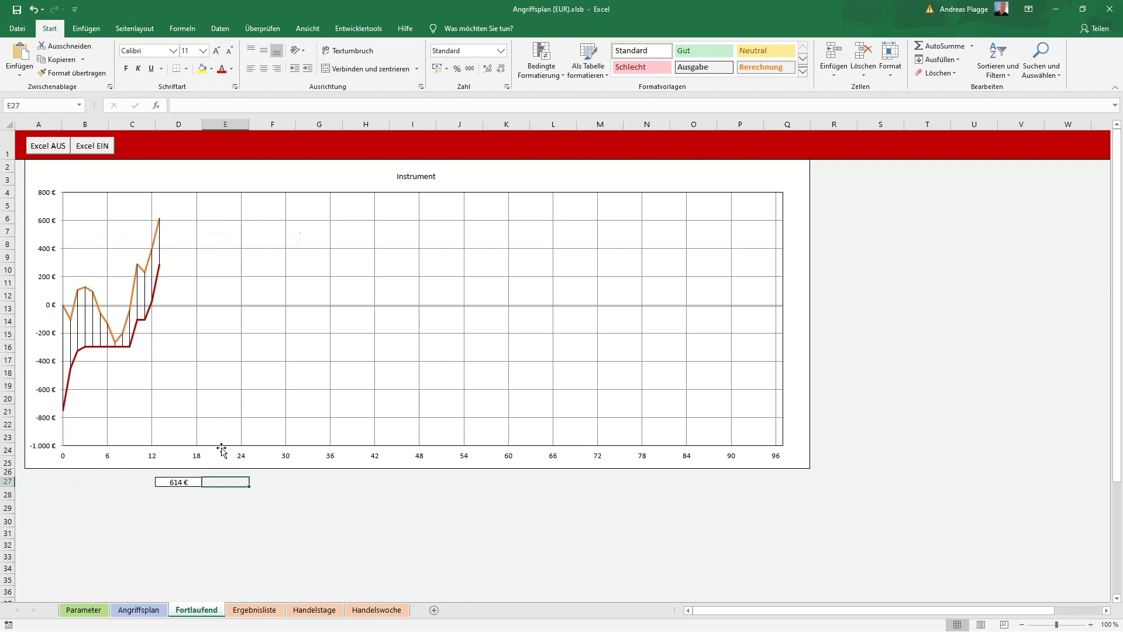
left_click(139, 610)
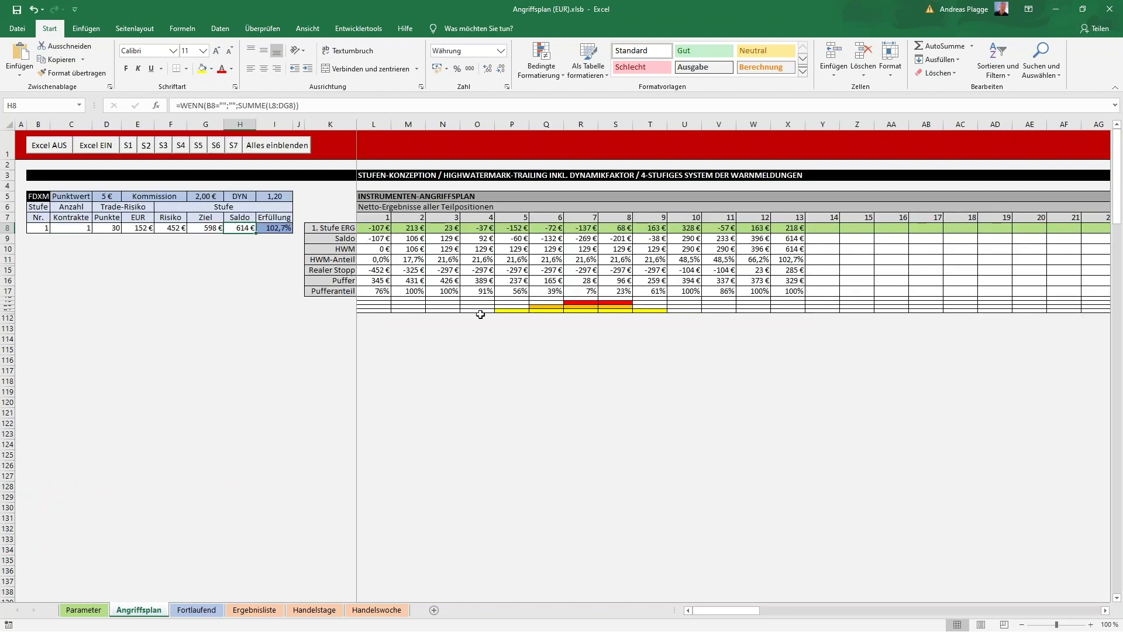
left_click(299, 186)
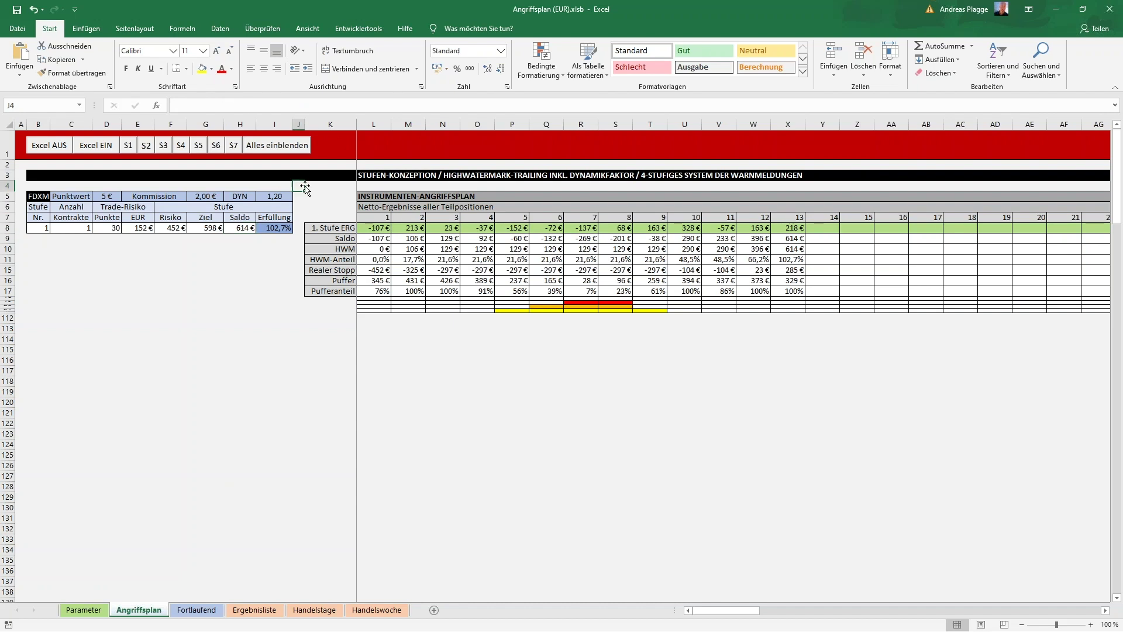
Step: Preview the second-Stufe view and the fully unhidden layout of all Stufen on the Angriffsplan sheet, ending with only the first Stufe shown
left_click(146, 145)
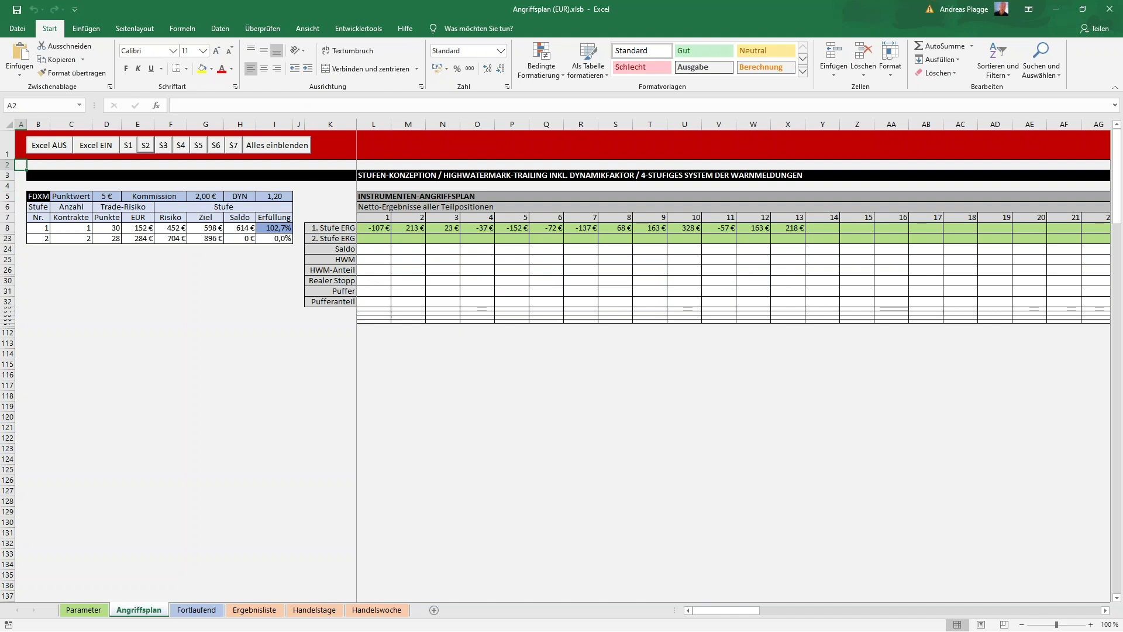
left_click(318, 193)
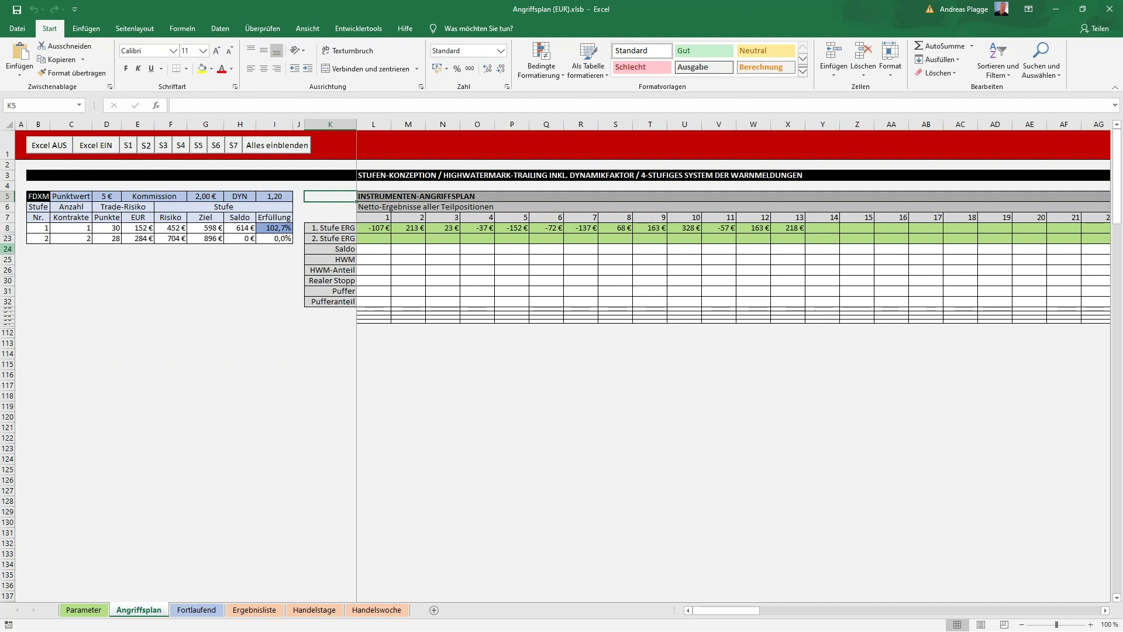
left_click(279, 145)
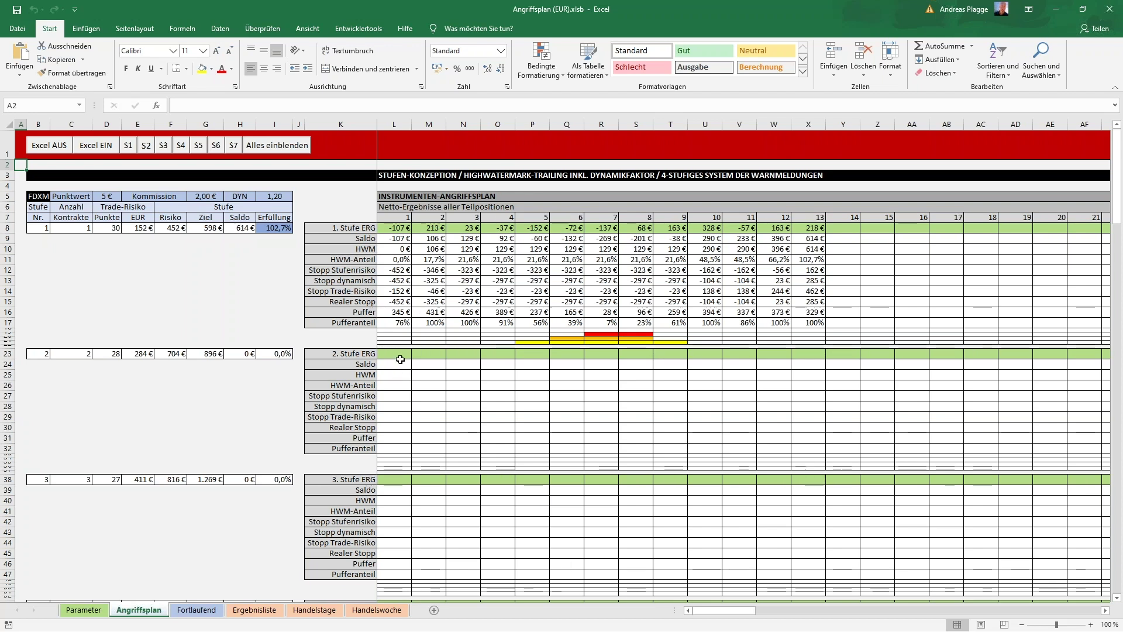
scroll(396, 377, "down", 10)
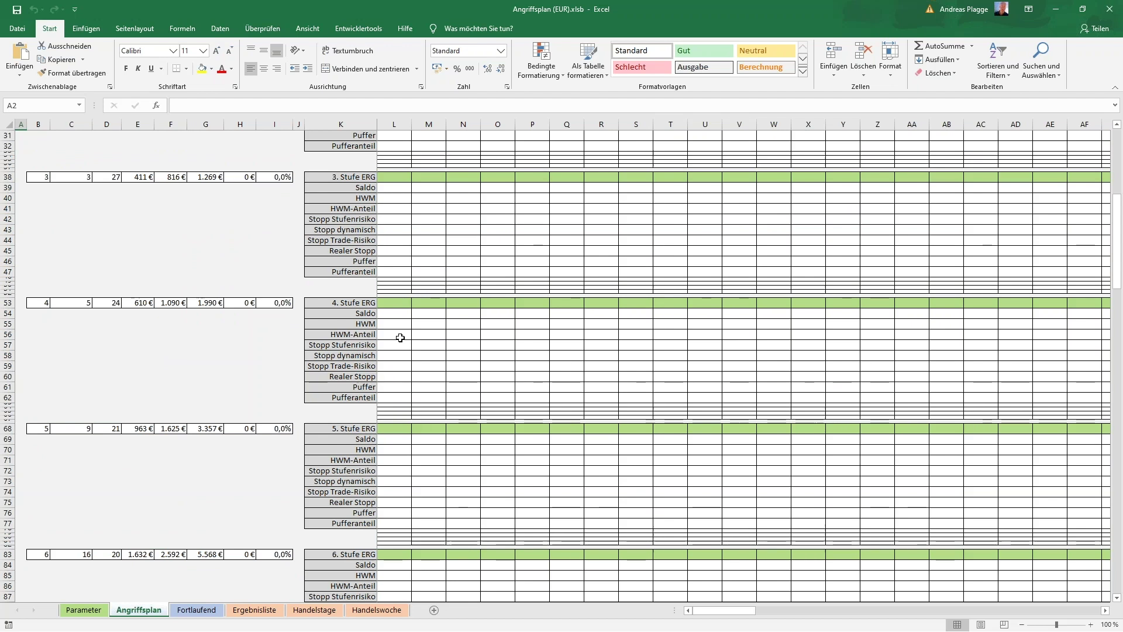
scroll(400, 338, "up", 10)
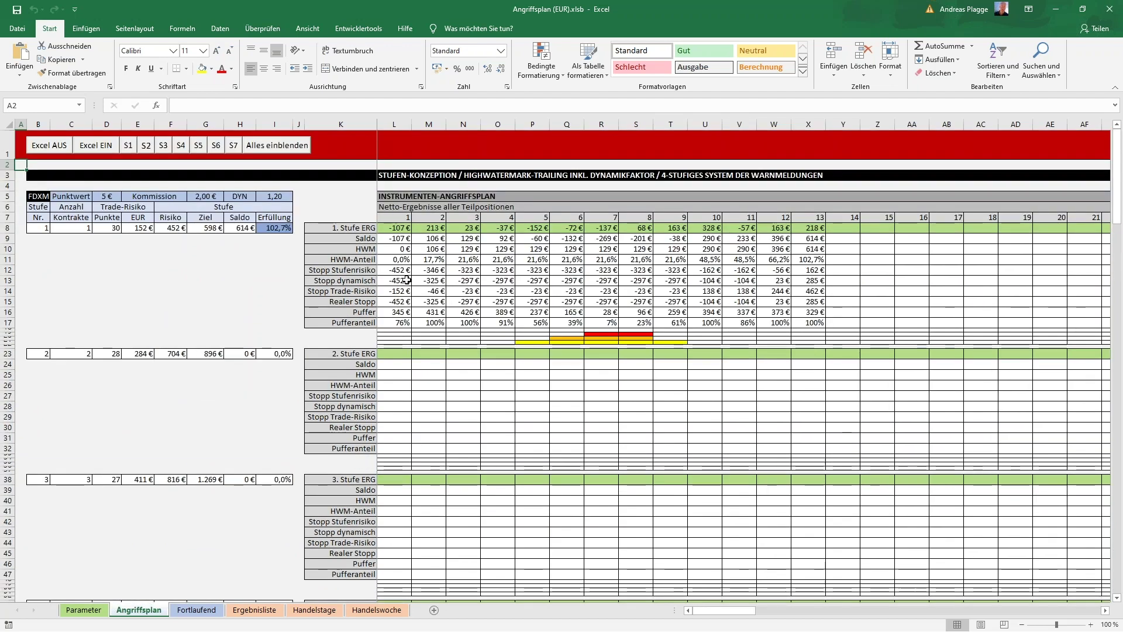
left_click(343, 187)
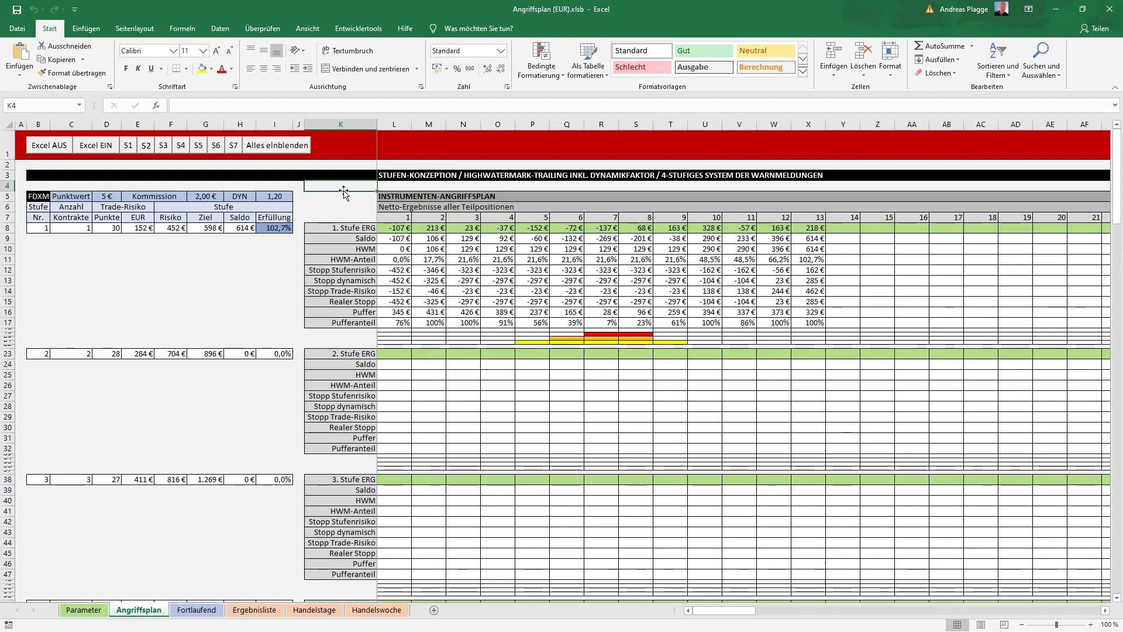
left_click(132, 145)
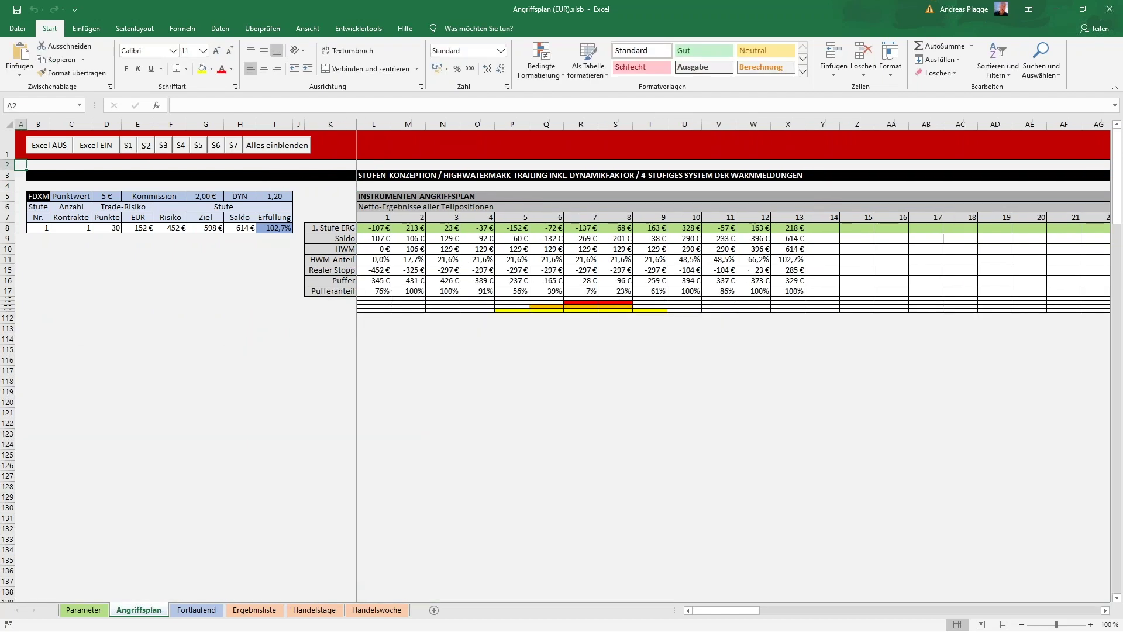
Step: Display the second Stufe on the Angriffsplan sheet and review its Trade-Risiko in points and EUR and its Ziel
left_click(147, 146)
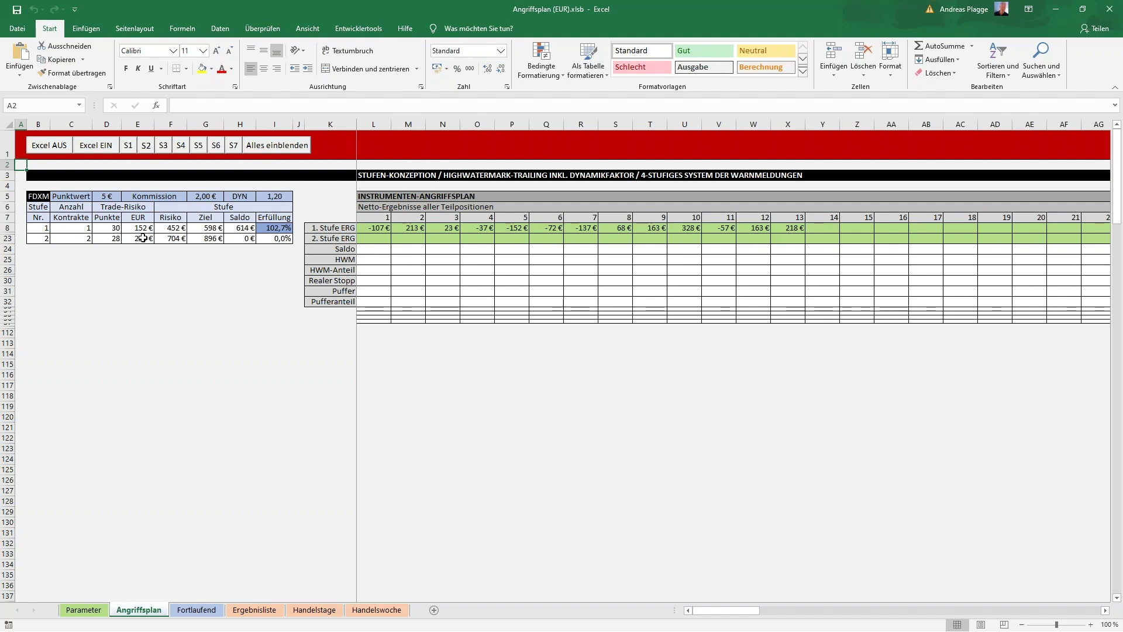
left_click(111, 241)
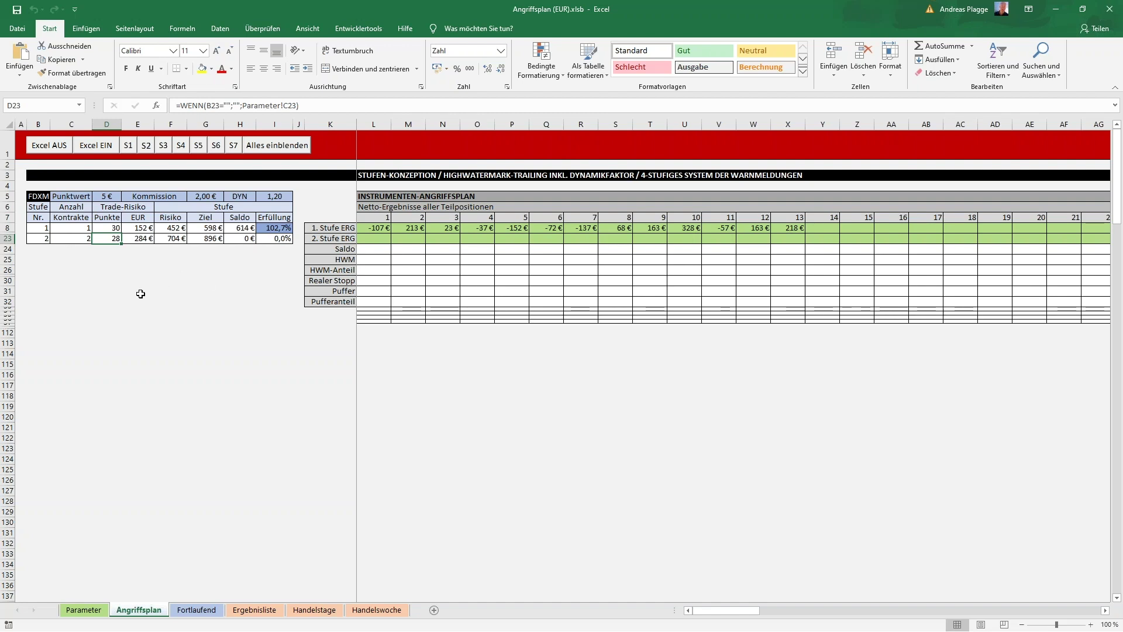
left_click(143, 239)
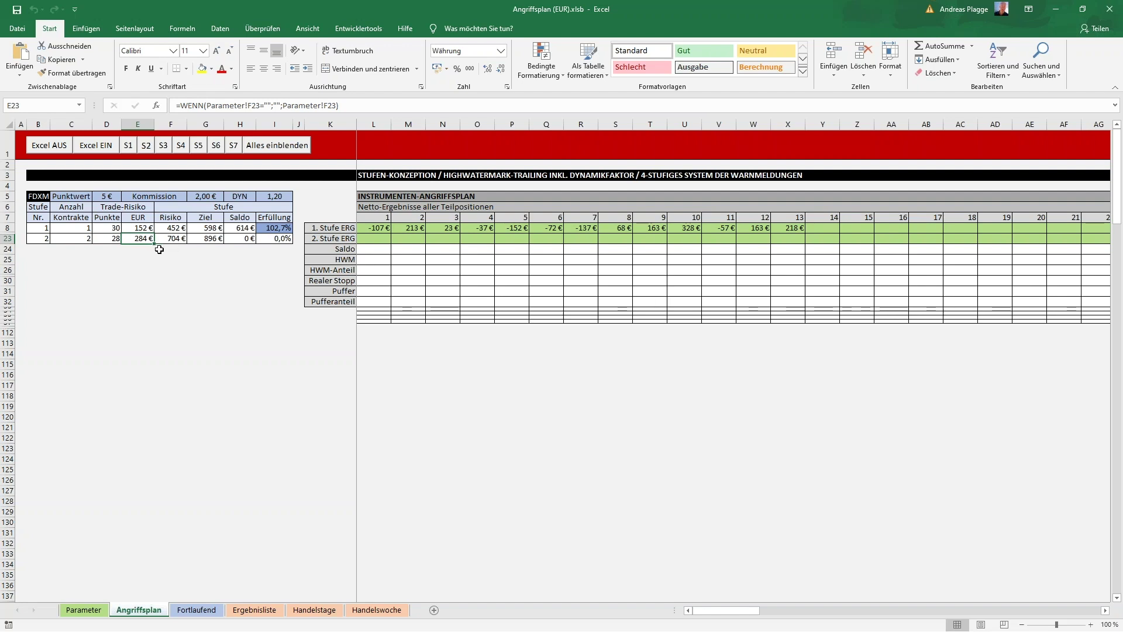
left_click(206, 240)
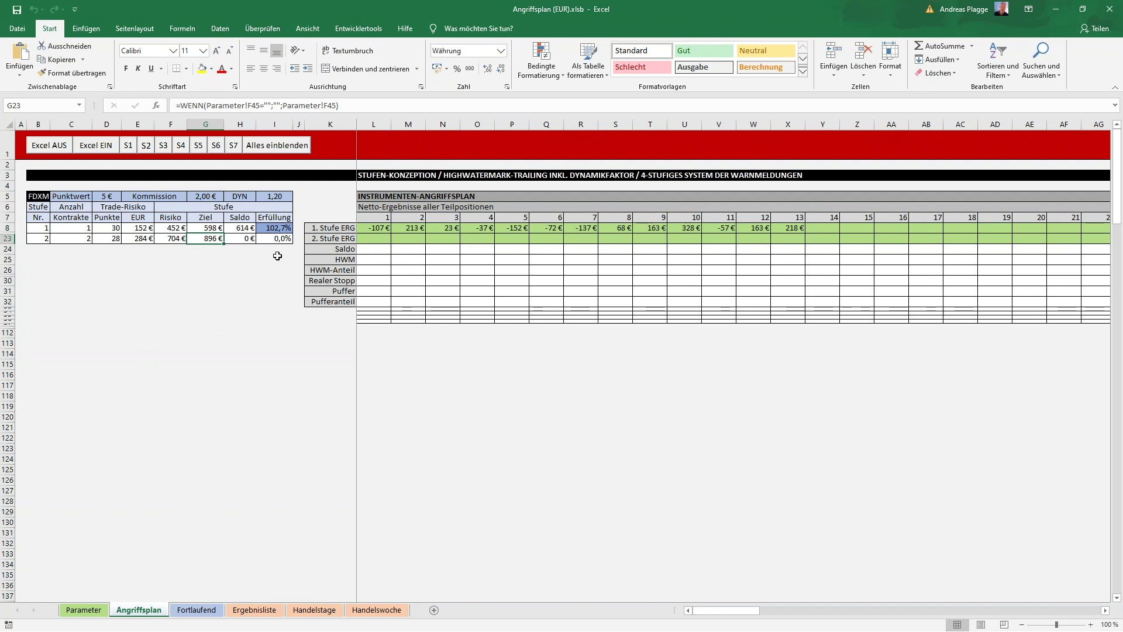
Step: Check the second Stufe's Stufengewinn against the Kontraktanzahl and risk tables on the Parameter sheet and return to Angriffsplan
left_click(105, 611)
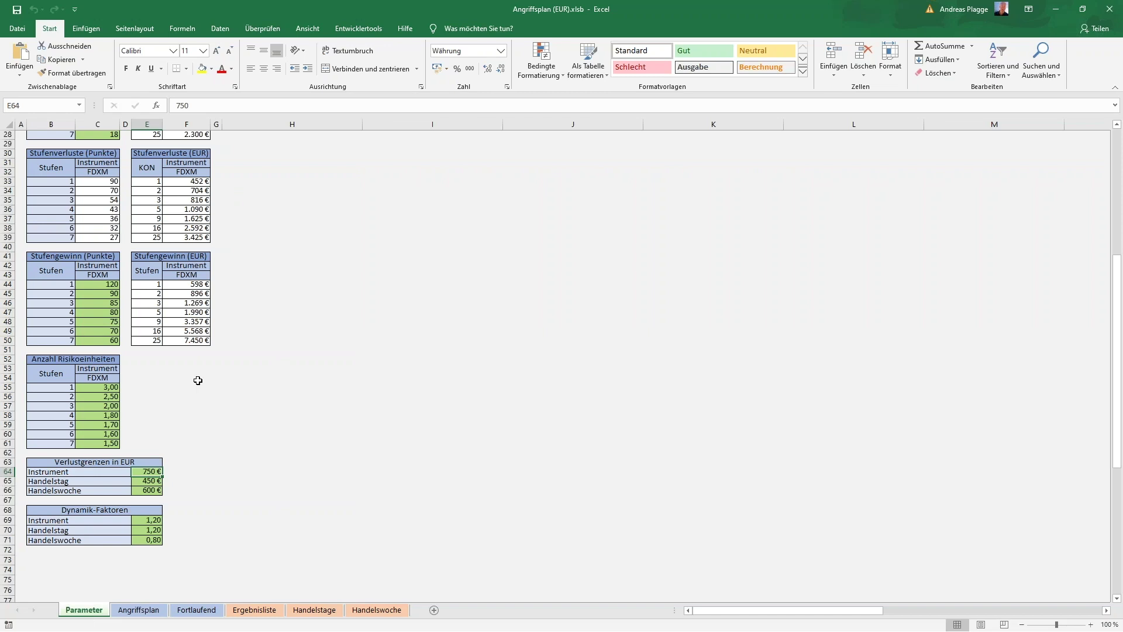
left_click(116, 293)
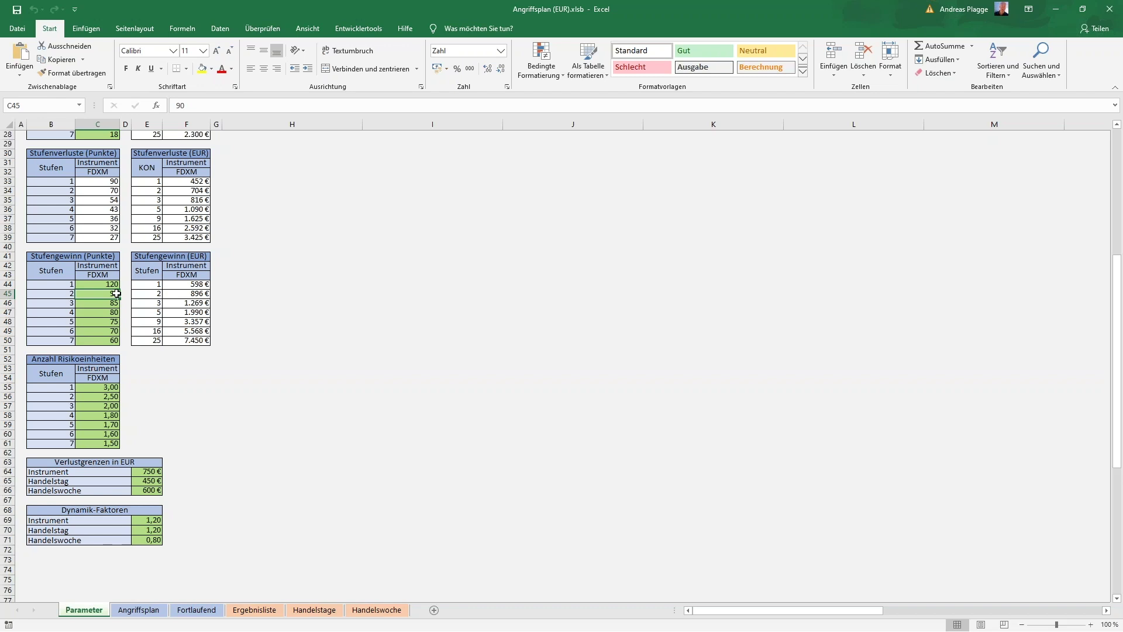
scroll(110, 296, "up", 9)
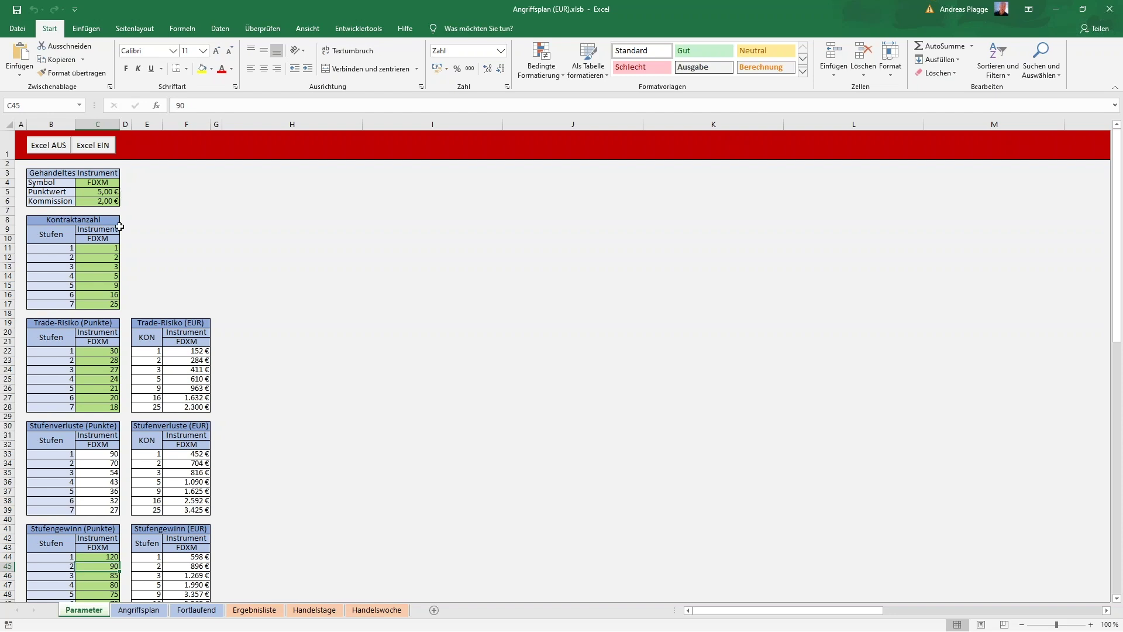
scroll(120, 414, "down", 4)
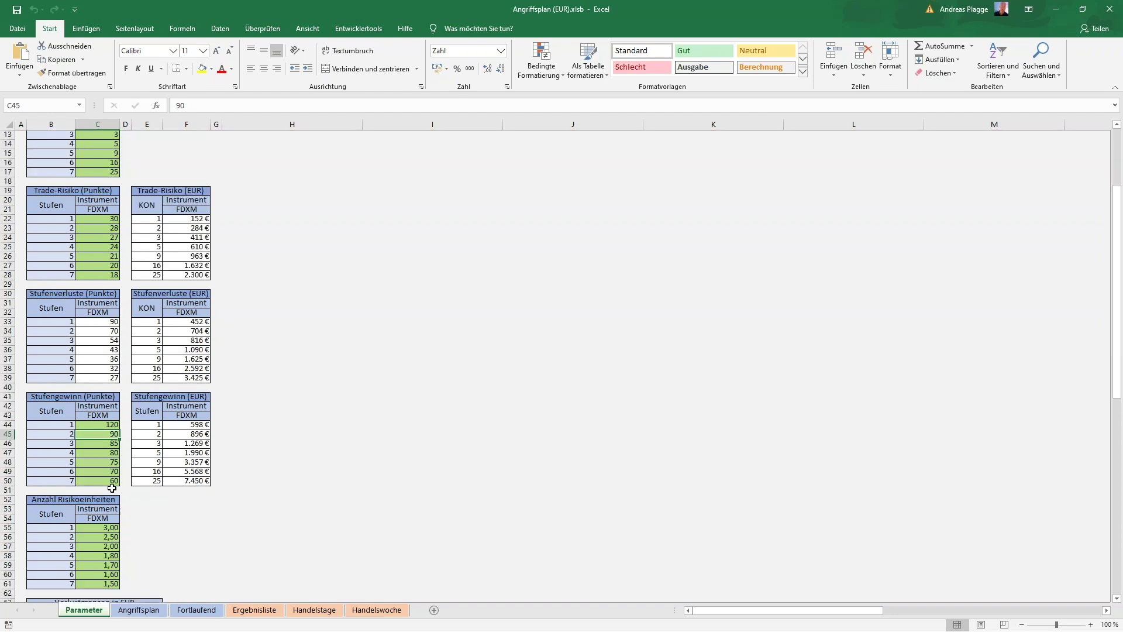
left_click(227, 433)
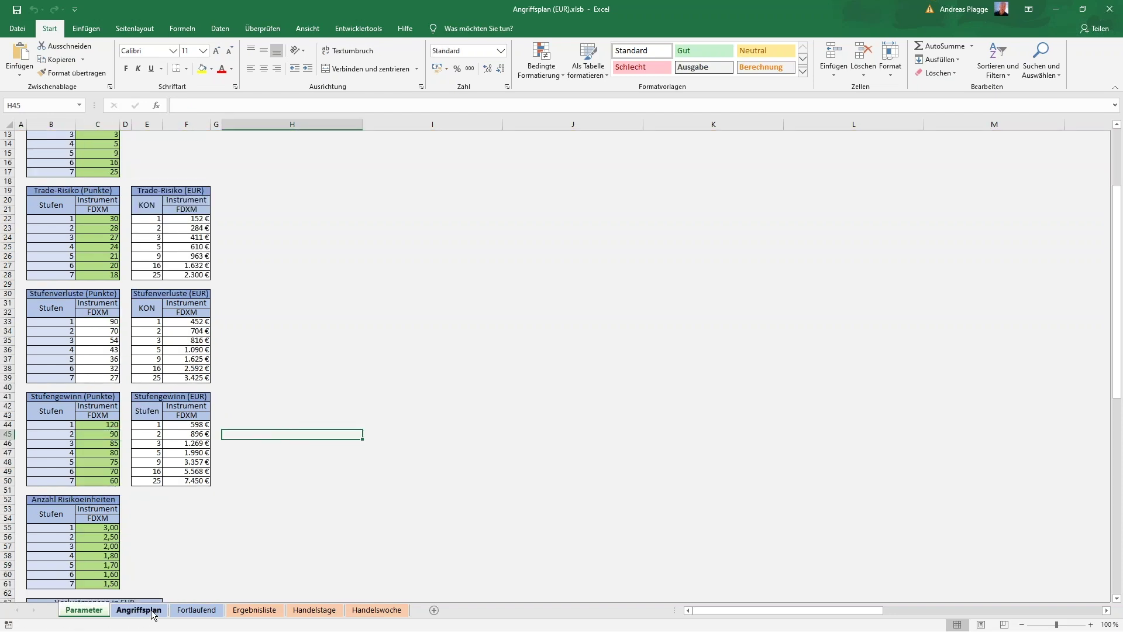
left_click(154, 610)
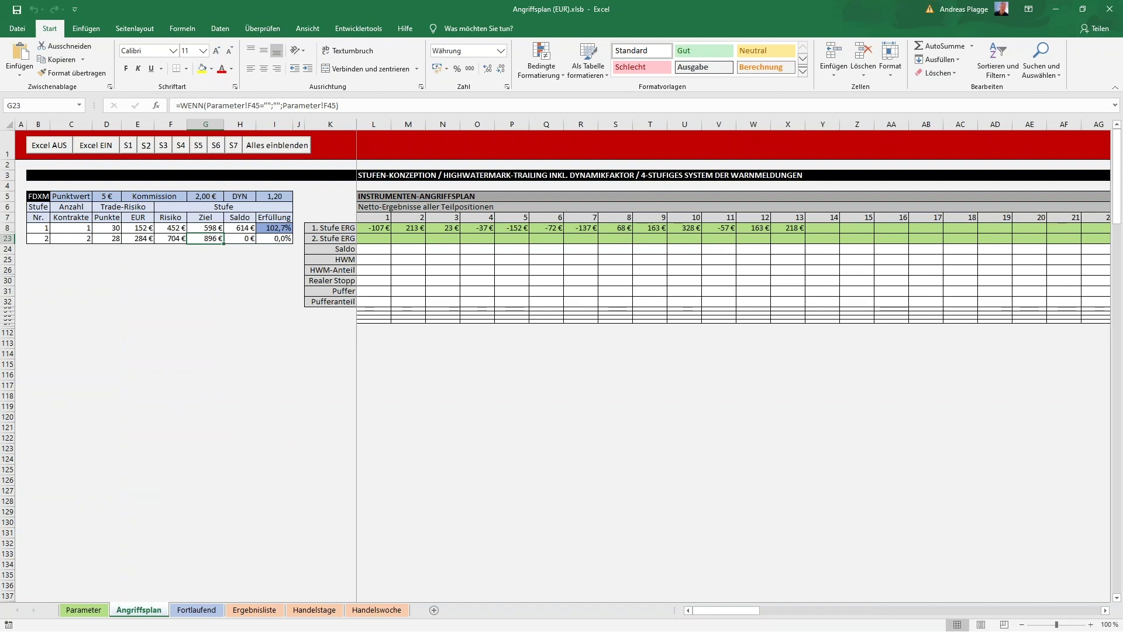
Step: Record 276 € as the second Stufe's first net result and check its effect on the Fortlaufend chart
left_click(387, 239)
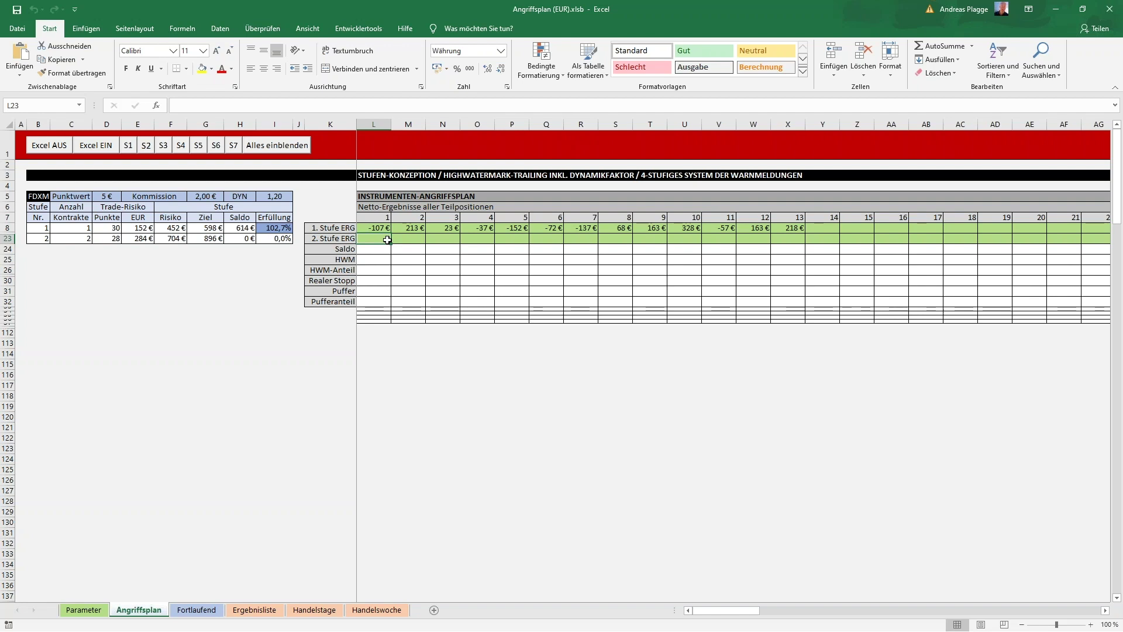
type("276")
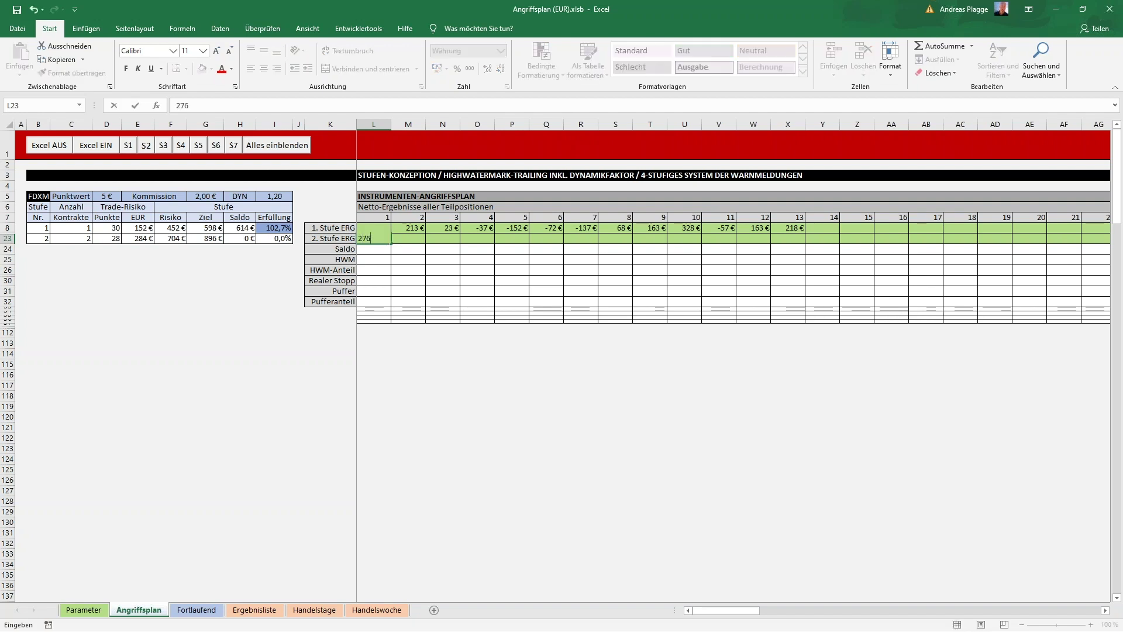
key("Tab")
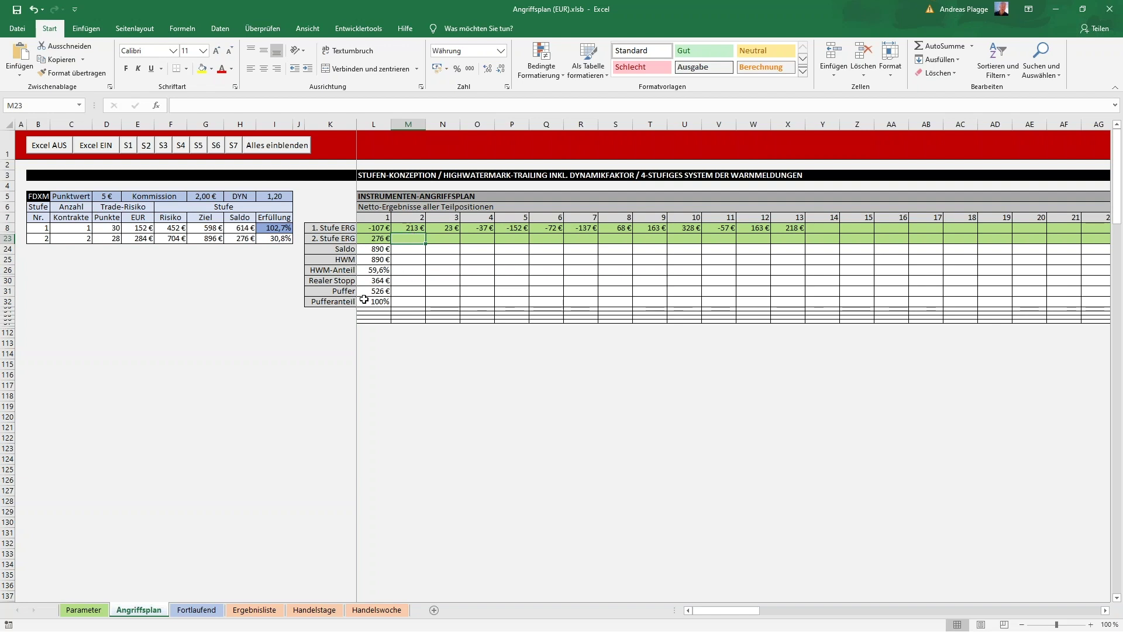
left_click(387, 302)
left_click(374, 240)
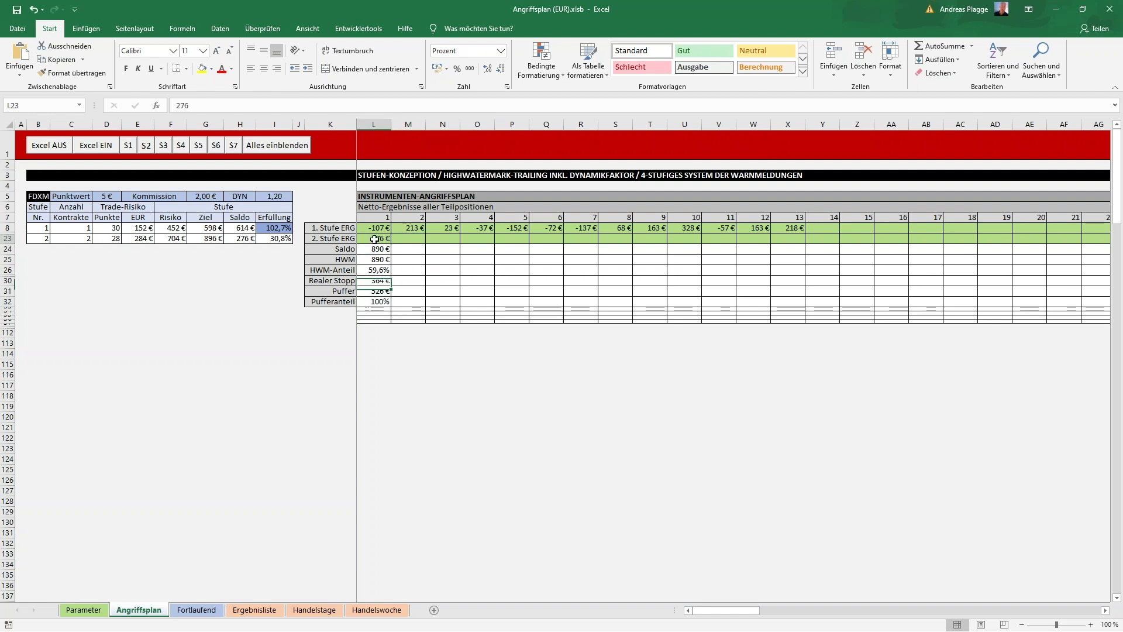
left_click(196, 609)
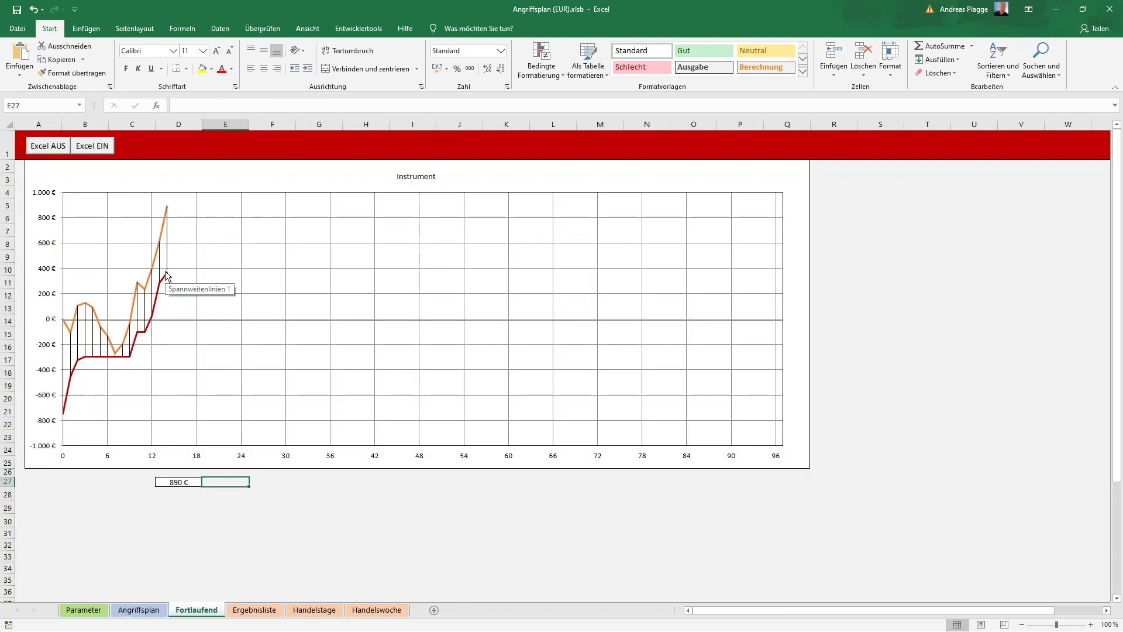
left_click(148, 609)
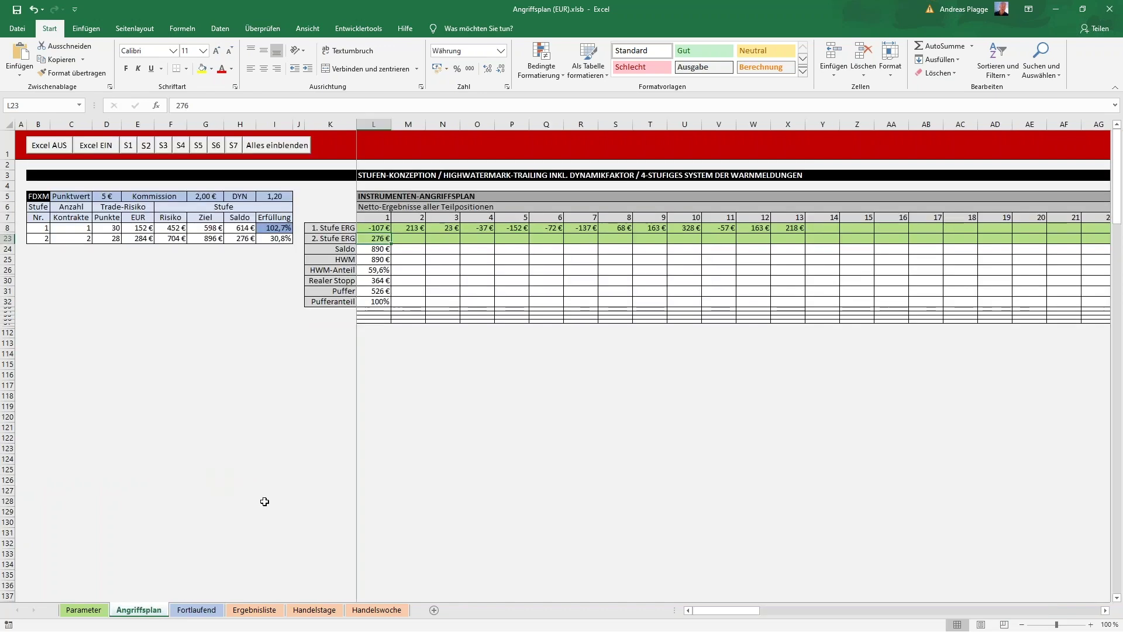
Step: Record -144 € as the second Stufe's second net result and review the stop line in the Fortlaufend chart
left_click(410, 238)
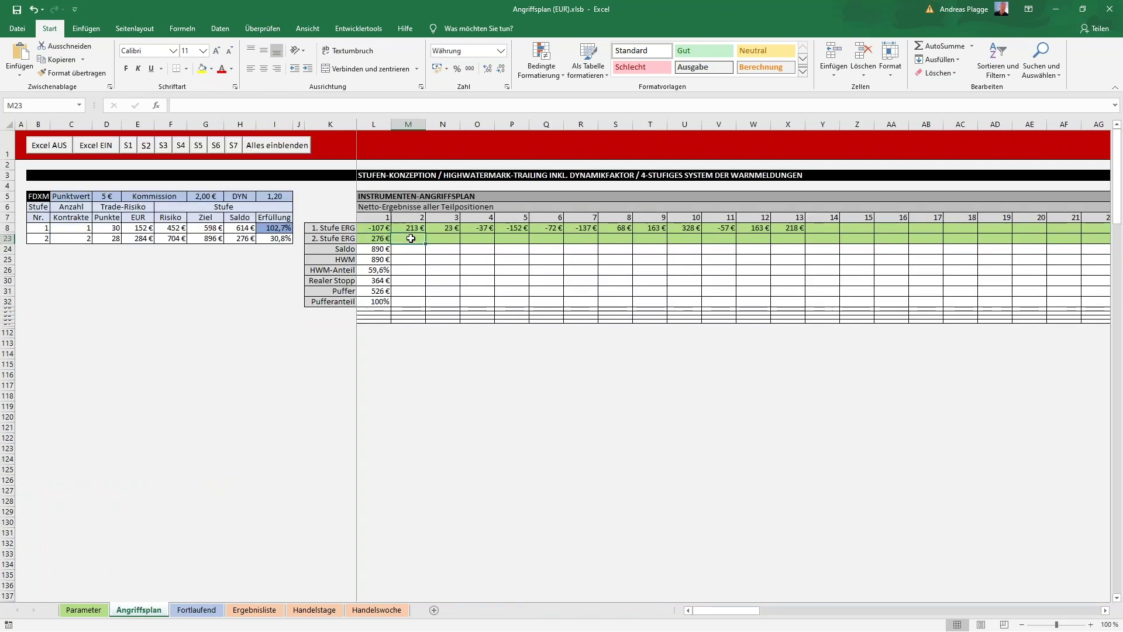
type("-144")
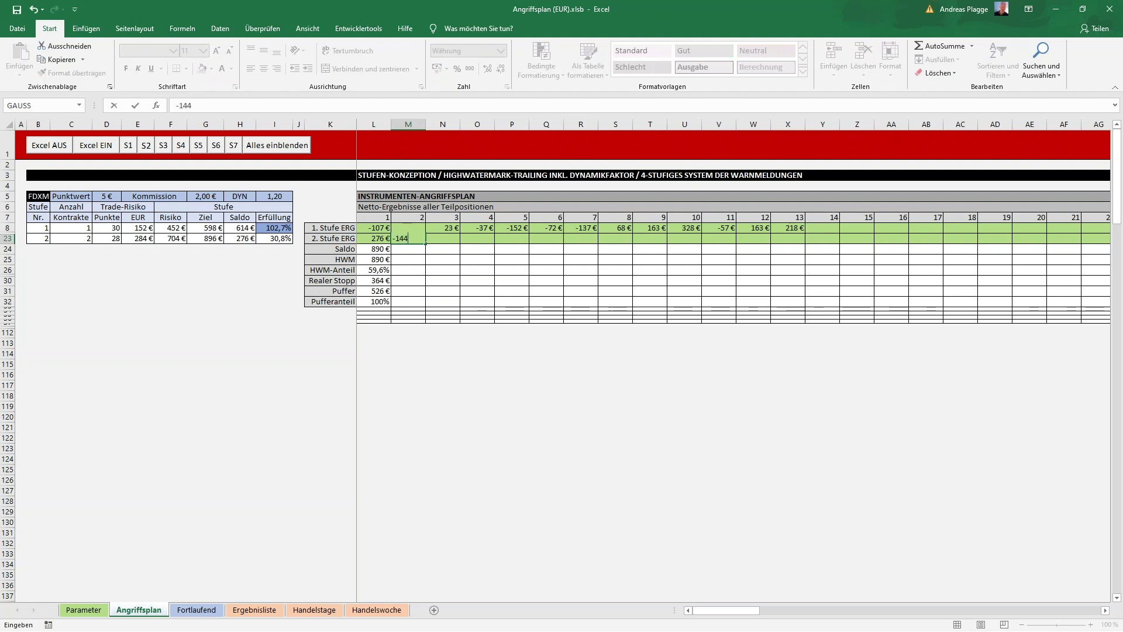
key("Tab")
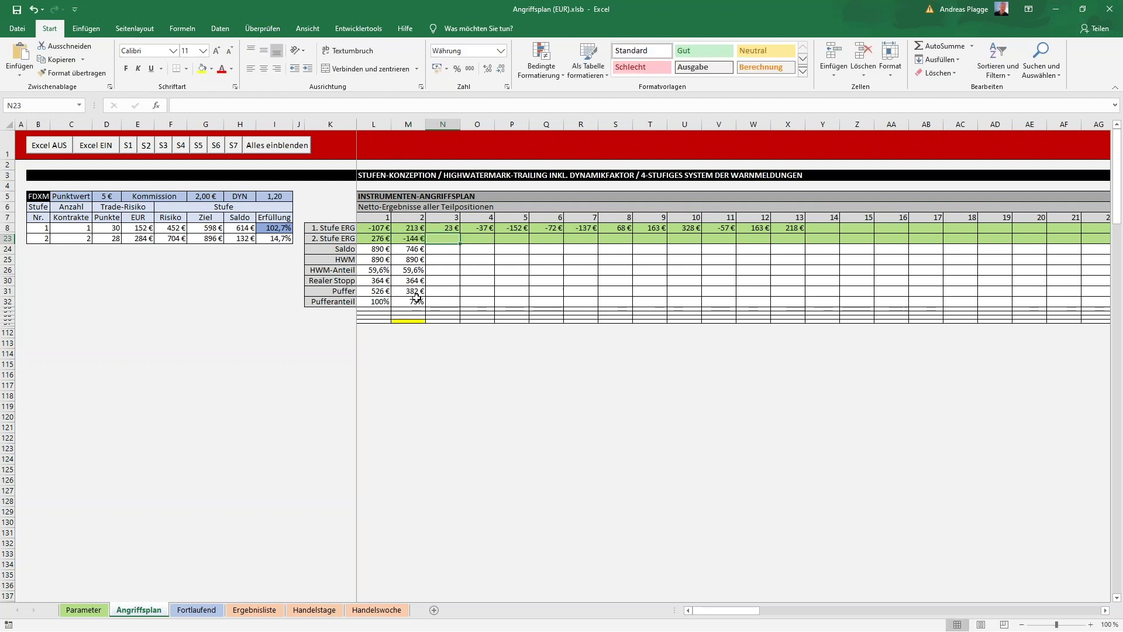
left_click(195, 610)
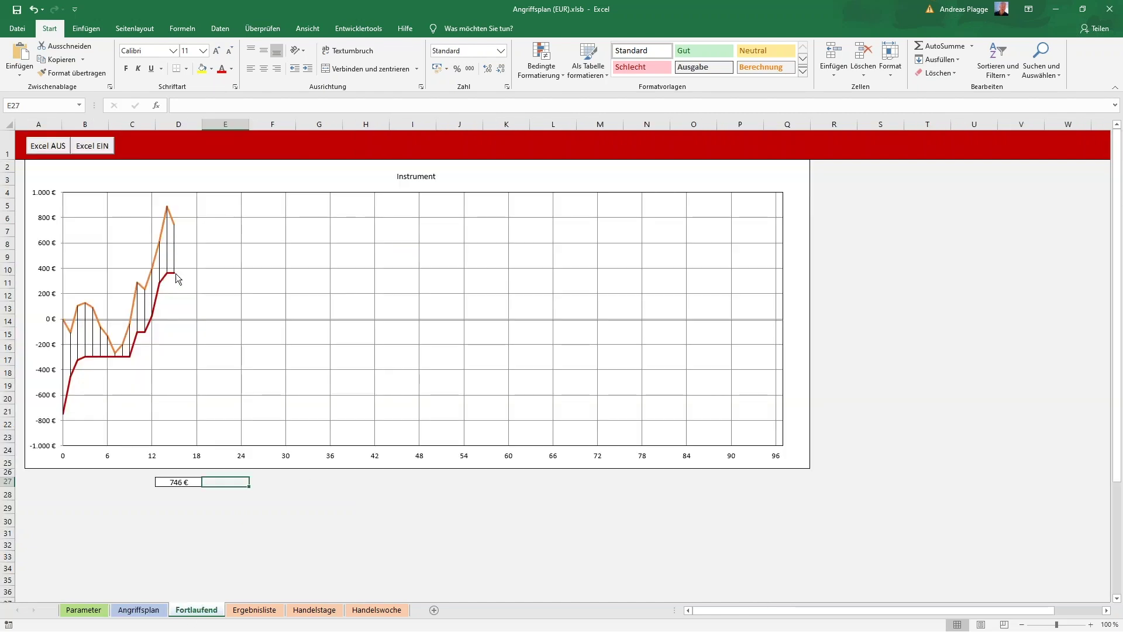
left_click(150, 611)
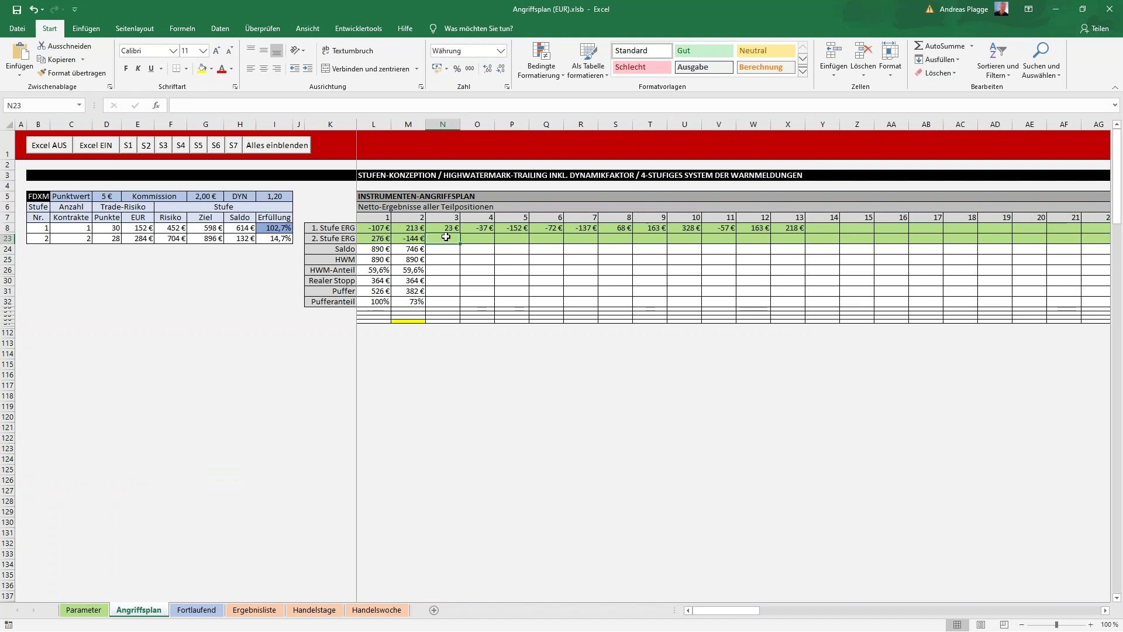
Step: Record 366 € and 176 € as the second Stufe's third and fourth net results and check the Fortlaufend curve
type("366")
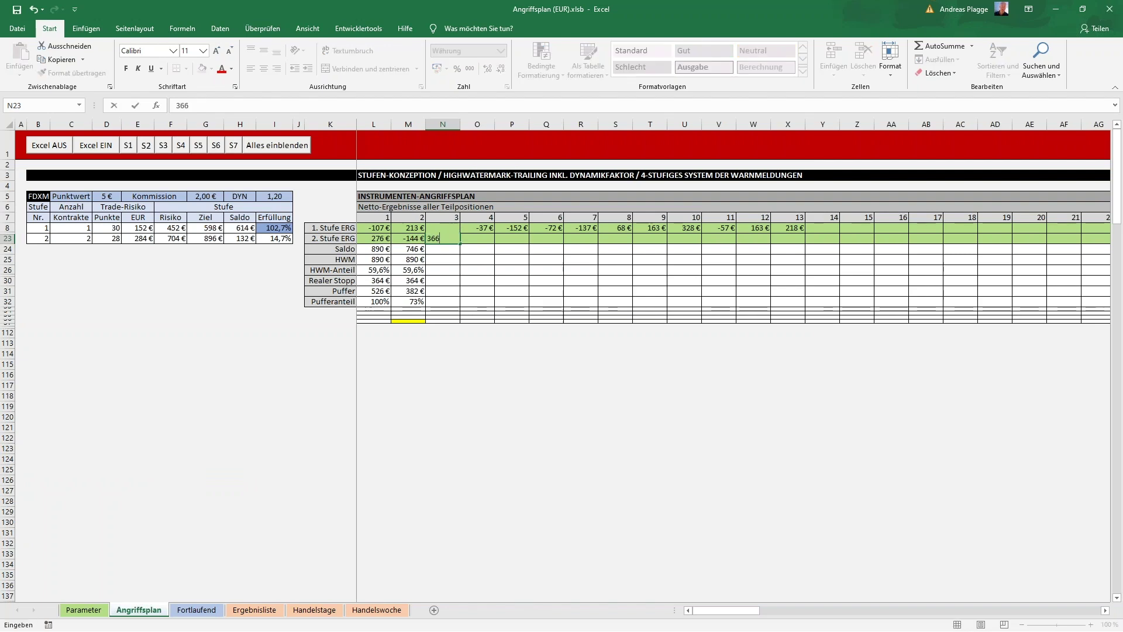
key("Tab")
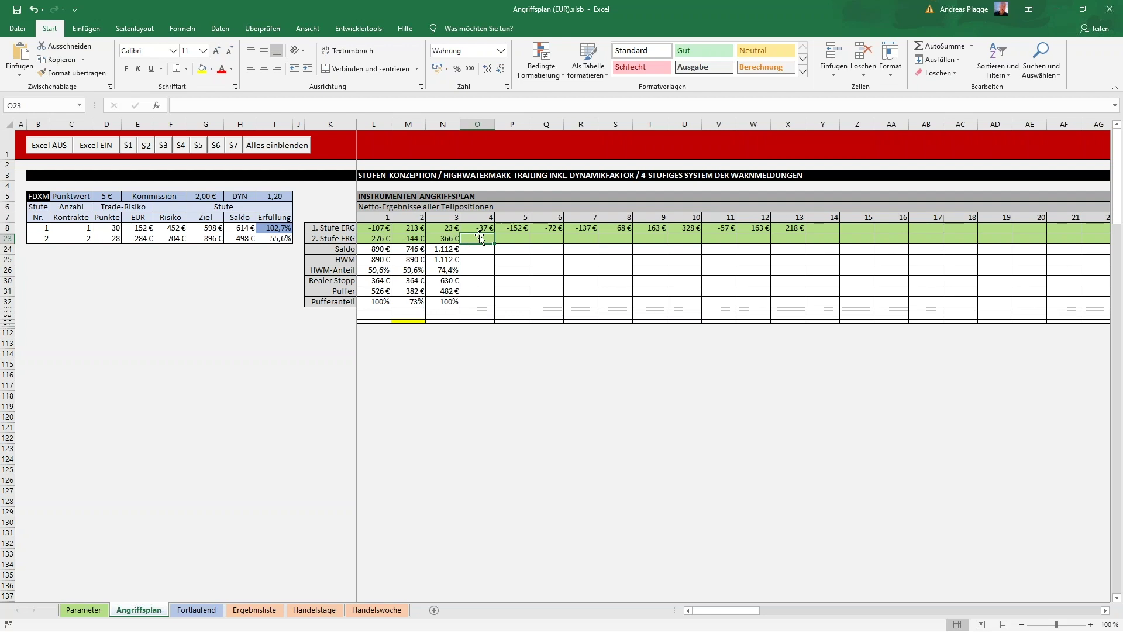
type("176")
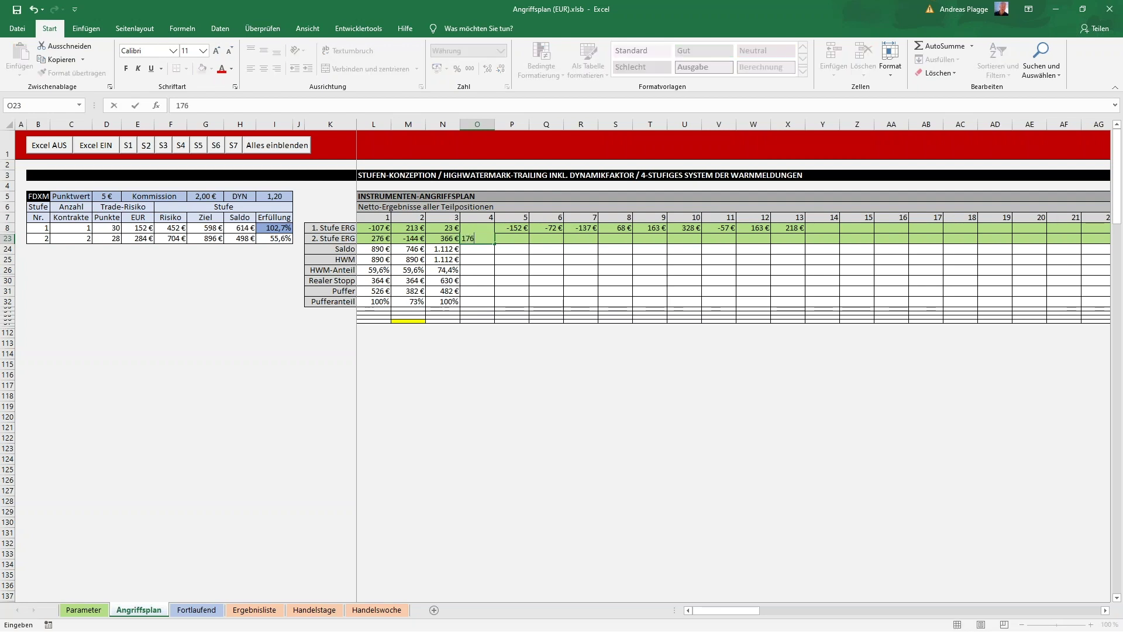
key("Tab")
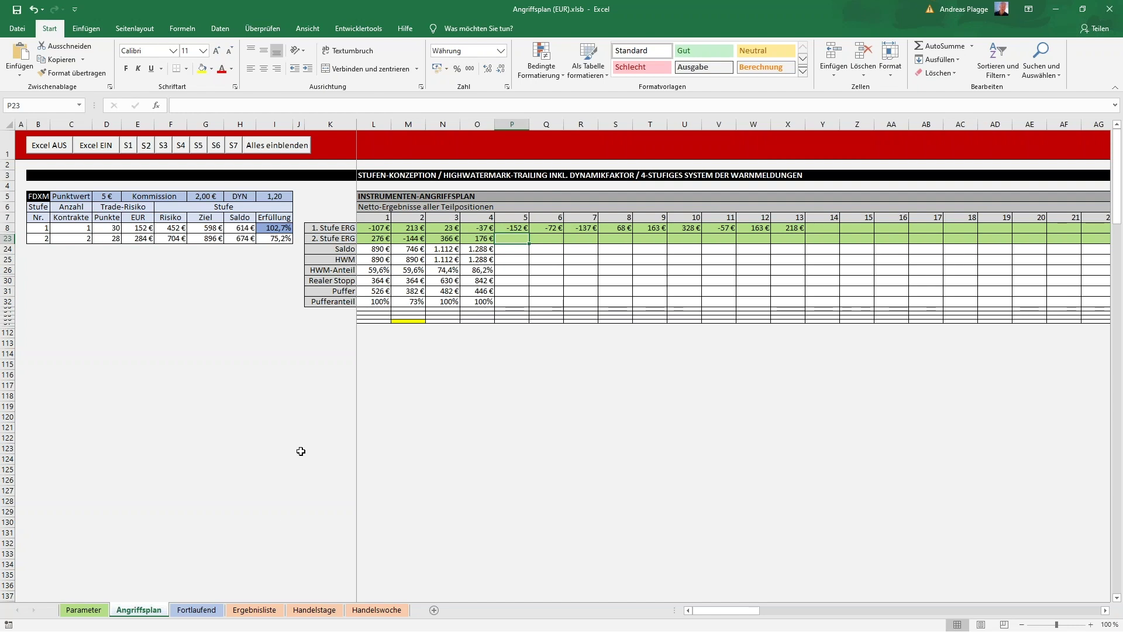
left_click(196, 610)
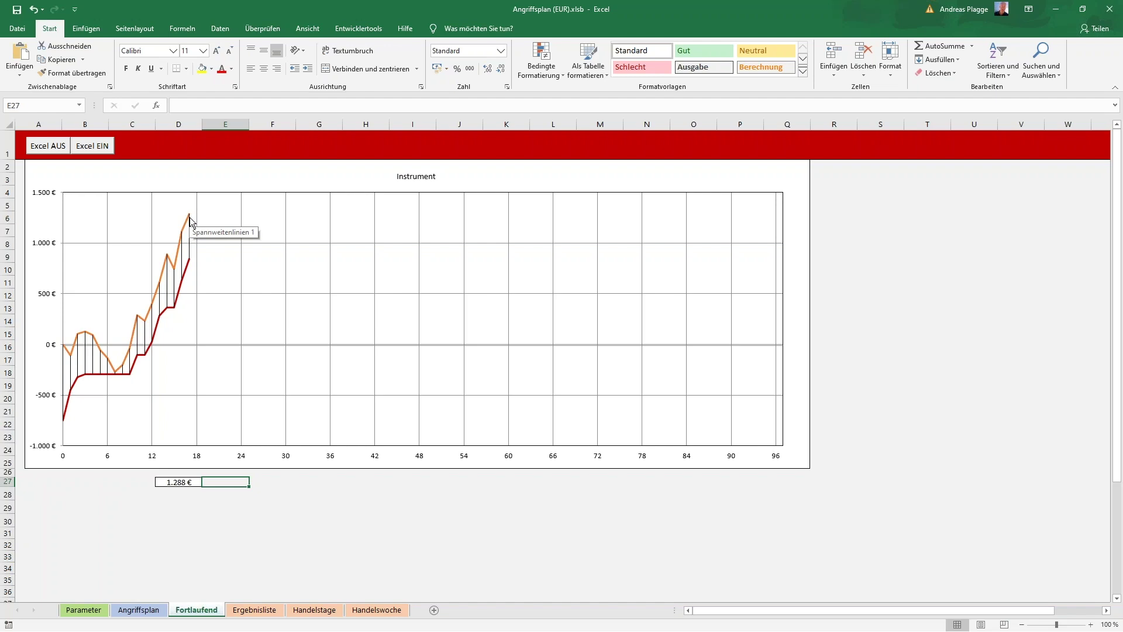
left_click(138, 610)
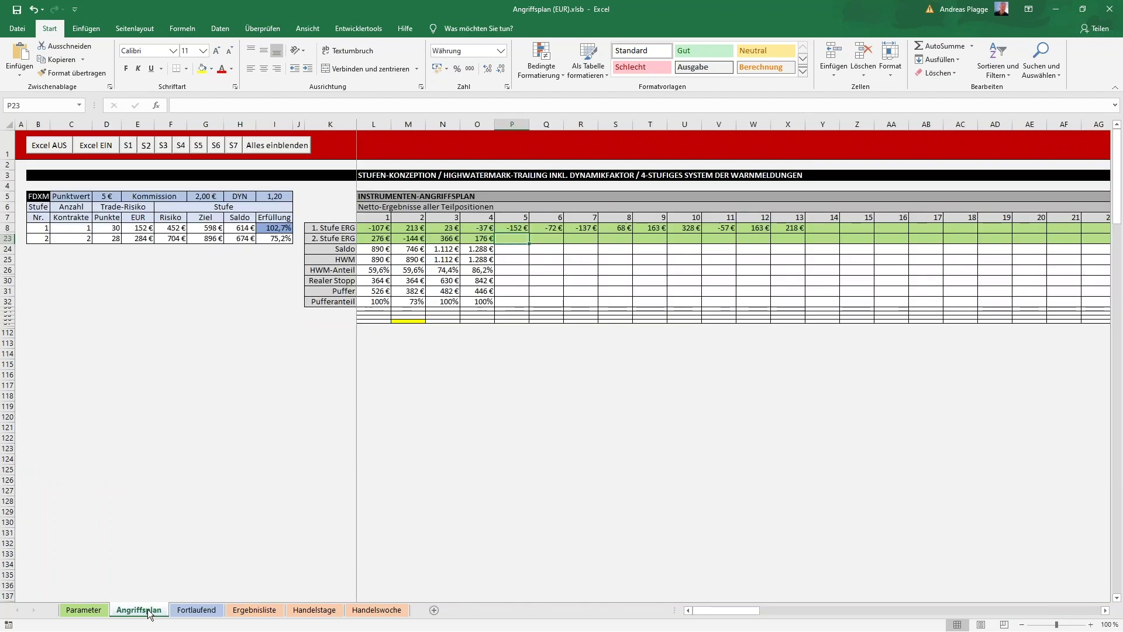
Step: Record 326 € as the second Stufe's fifth net result on the Angriffsplan sheet
left_click(413, 239)
left_click(509, 239)
type("32")
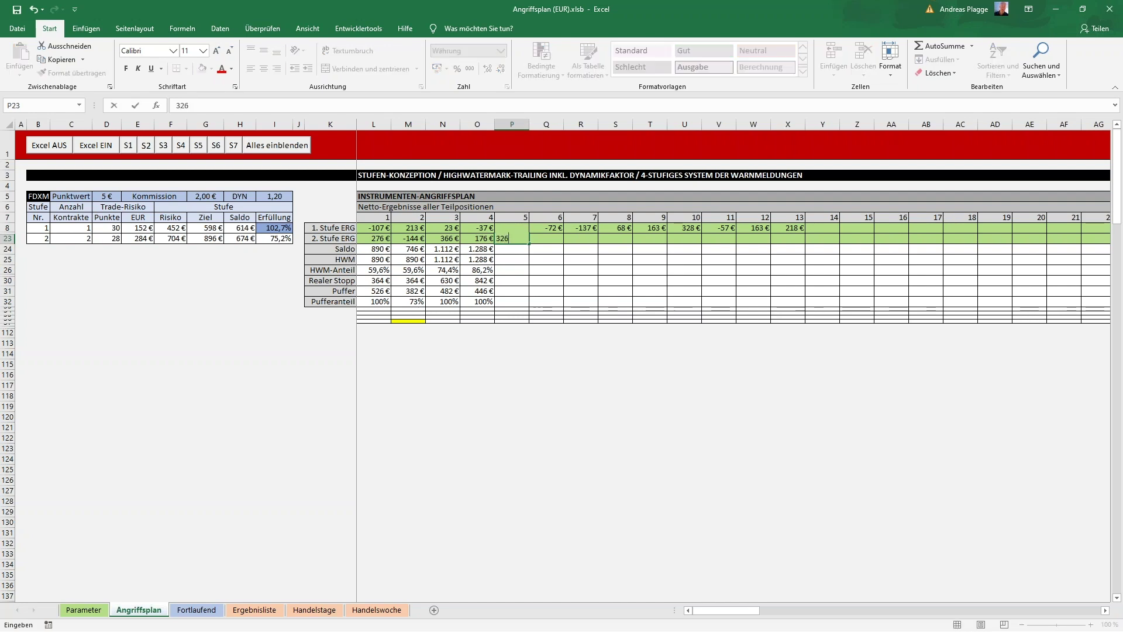
type("6")
key("Return")
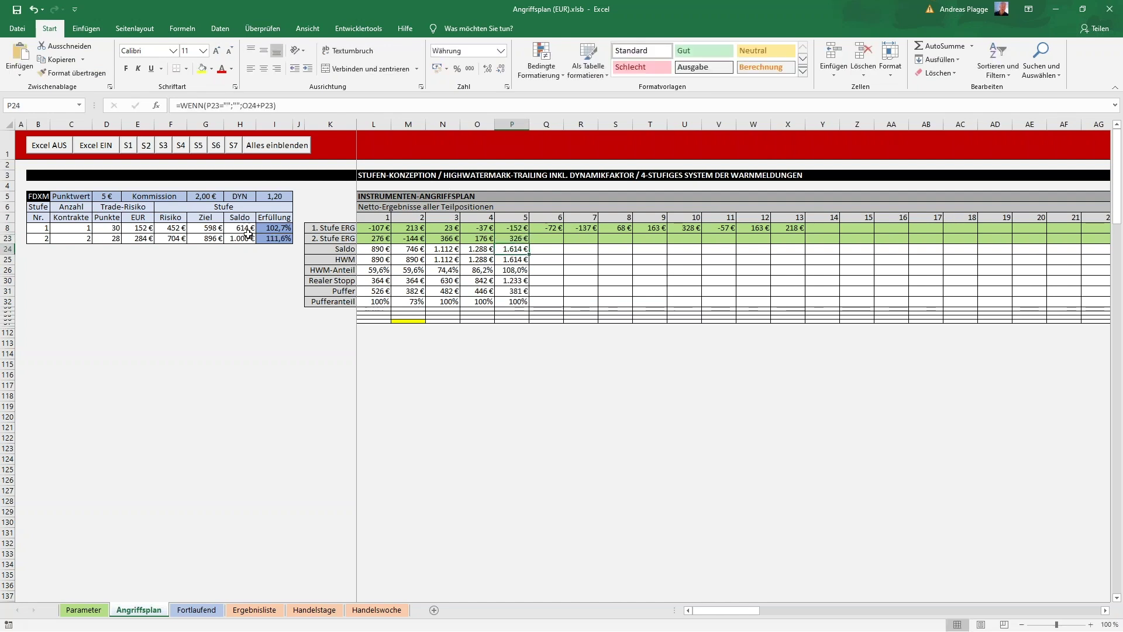
Step: Examine the second Stufe's Erfüllung on Angriffsplan and compare it with the result and stop curves in the Fortlaufend chart
left_click(146, 273)
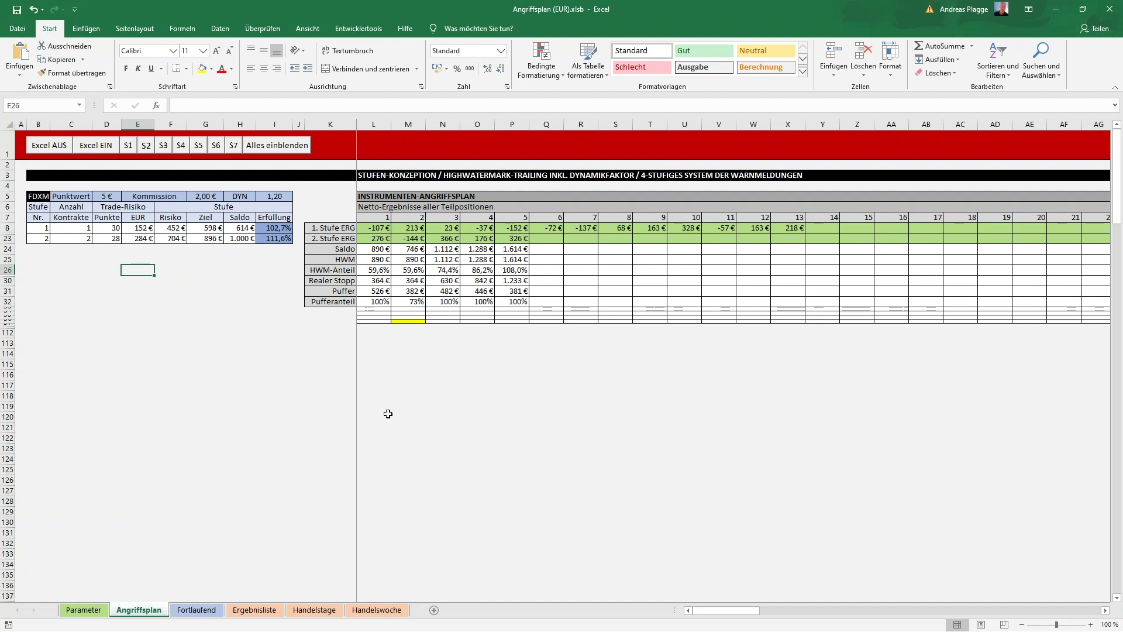
left_click(197, 609)
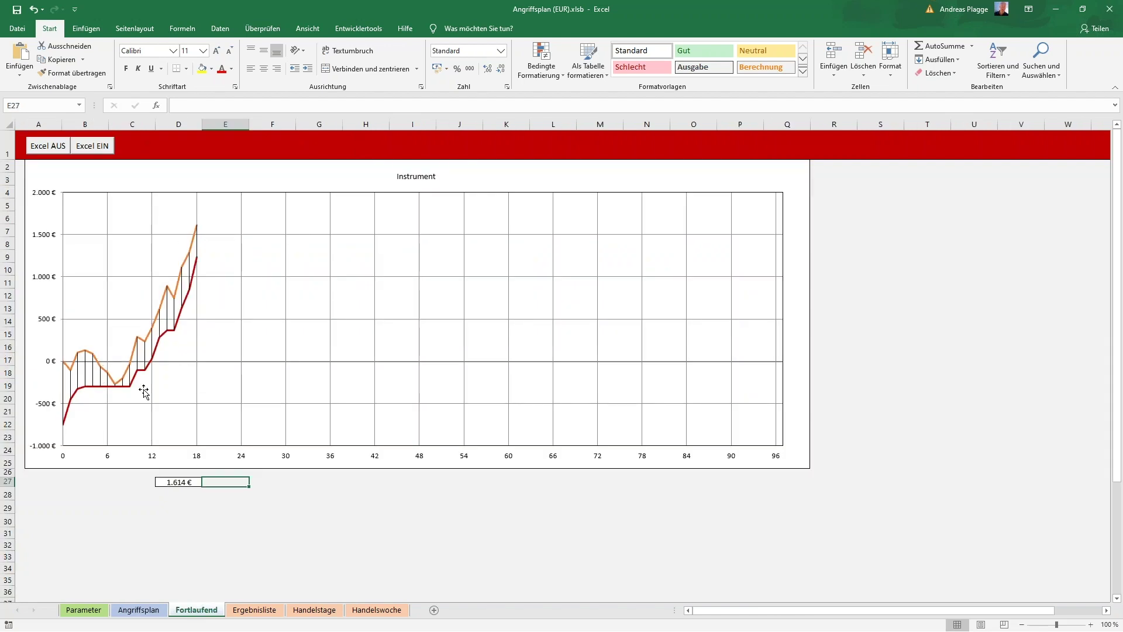
left_click(141, 609)
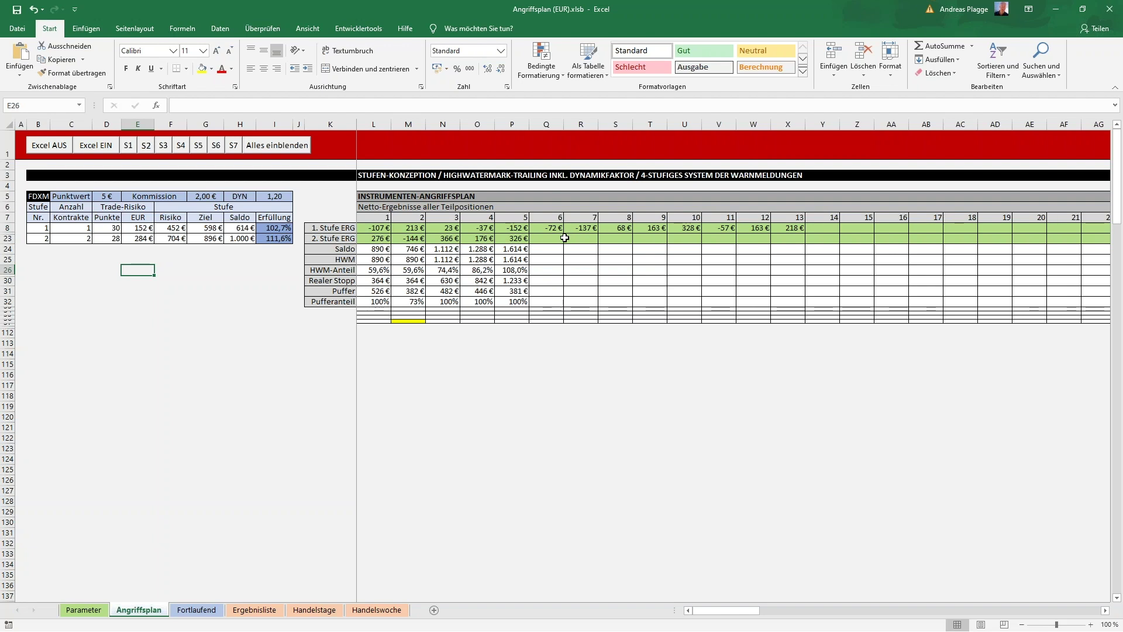
left_click(317, 194)
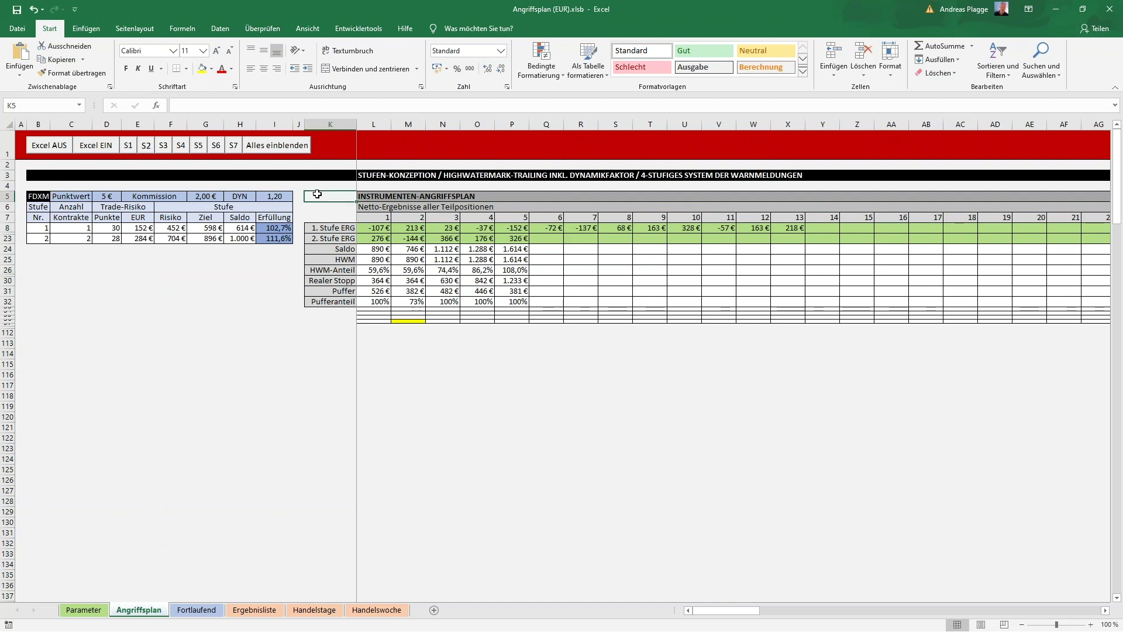
left_click(271, 236)
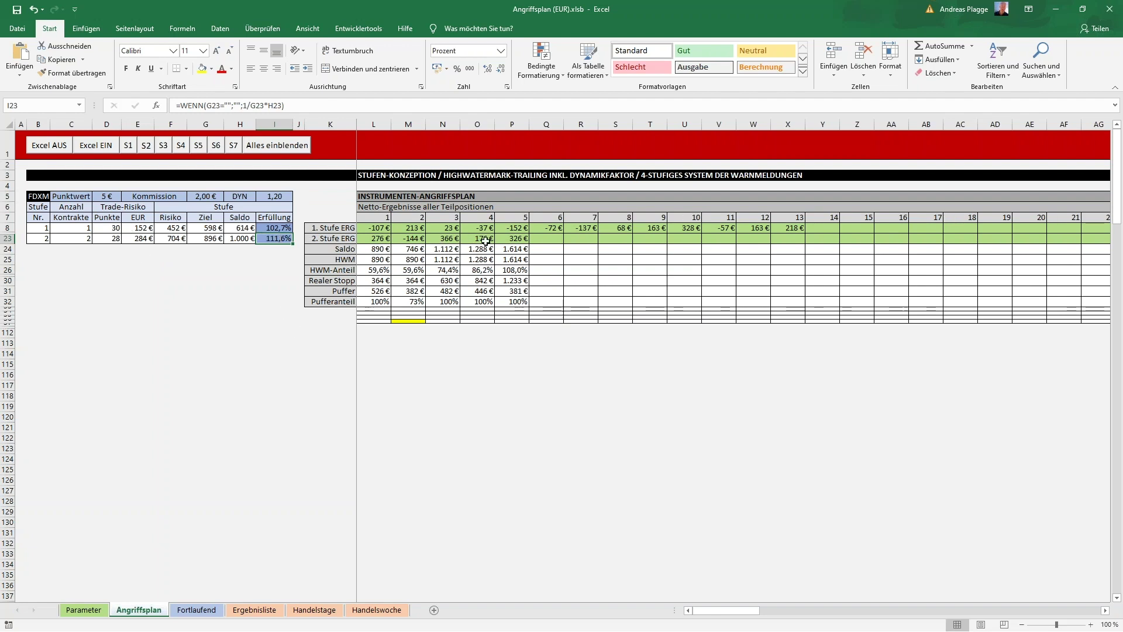
left_click(199, 613)
left_click(153, 613)
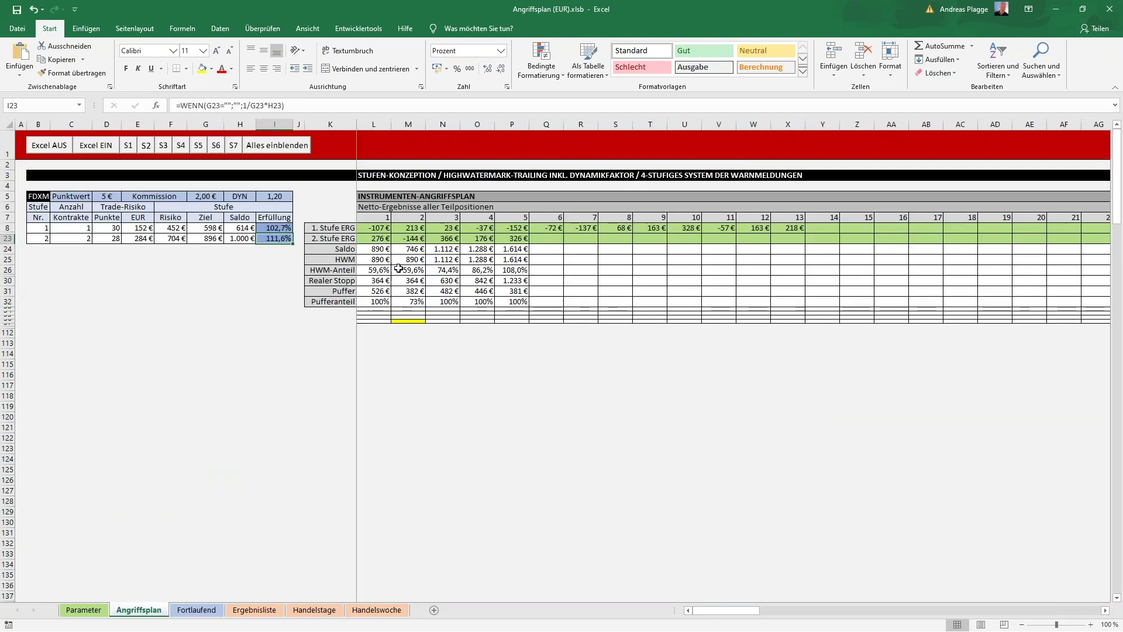
Step: Display the third Stufe on Angriffsplan, record -291 € as its first net result and inspect its Trade-Risiko in points
left_click(163, 145)
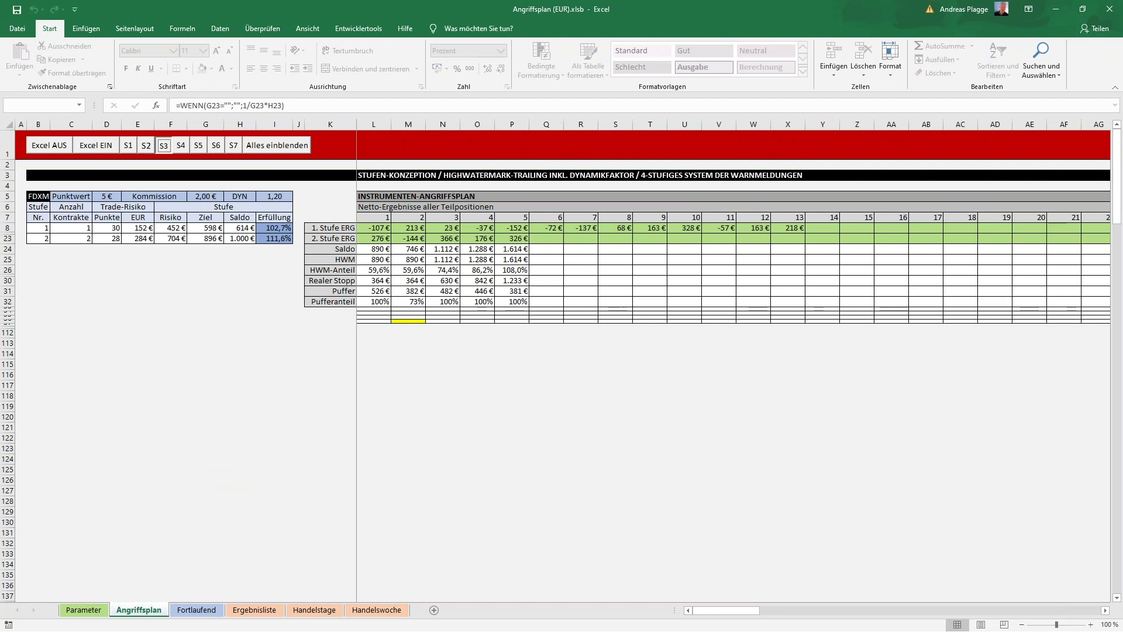
left_click(383, 248)
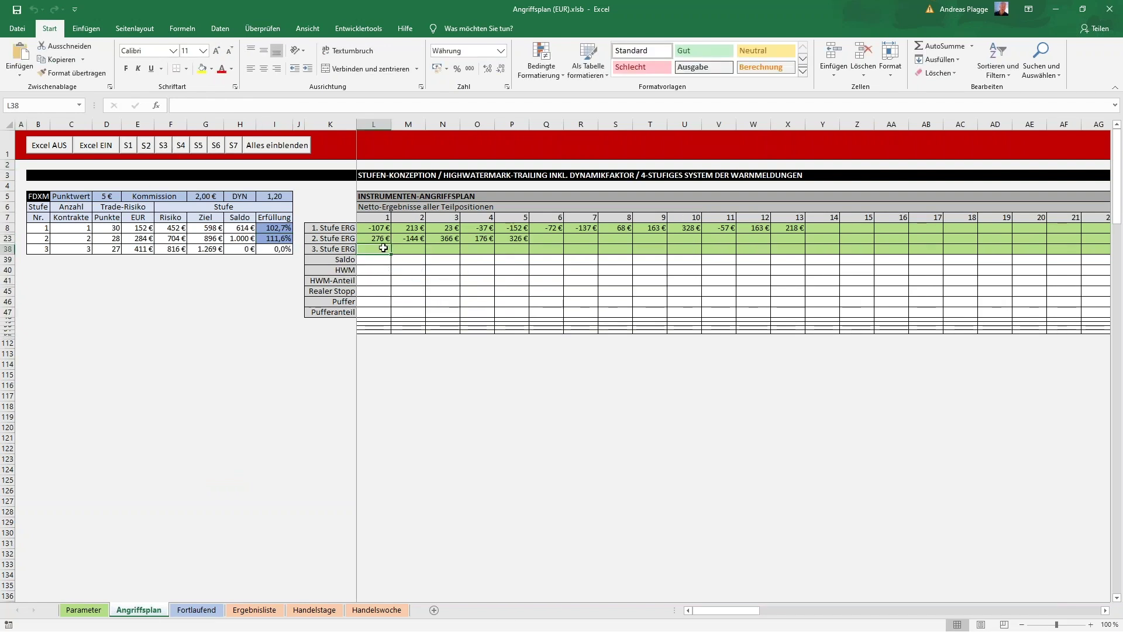
type("-291")
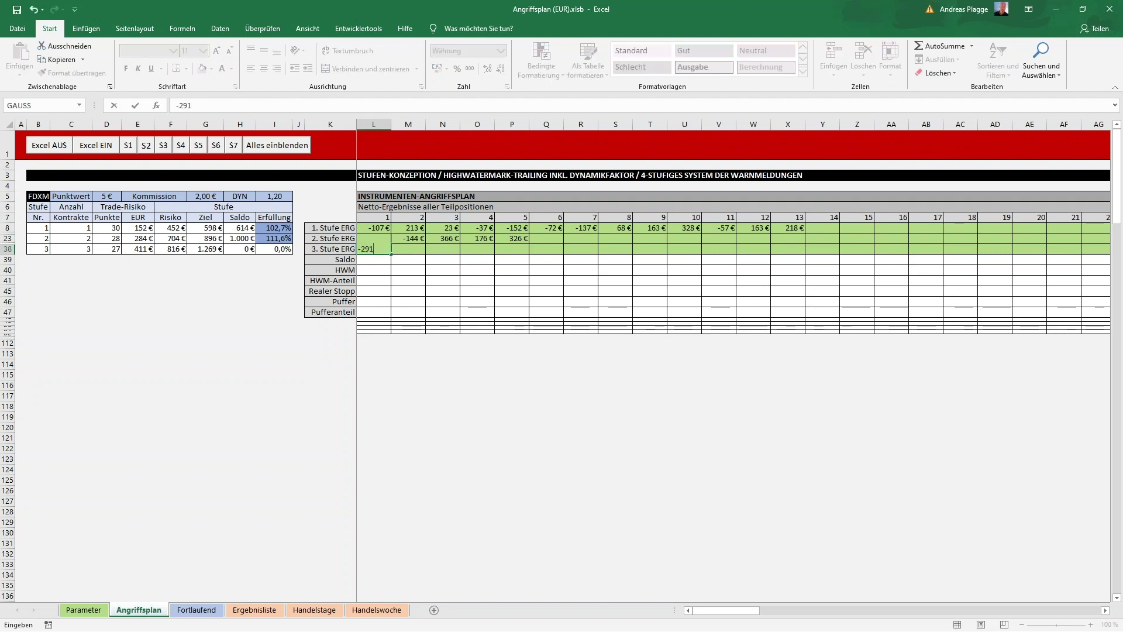
key("Tab")
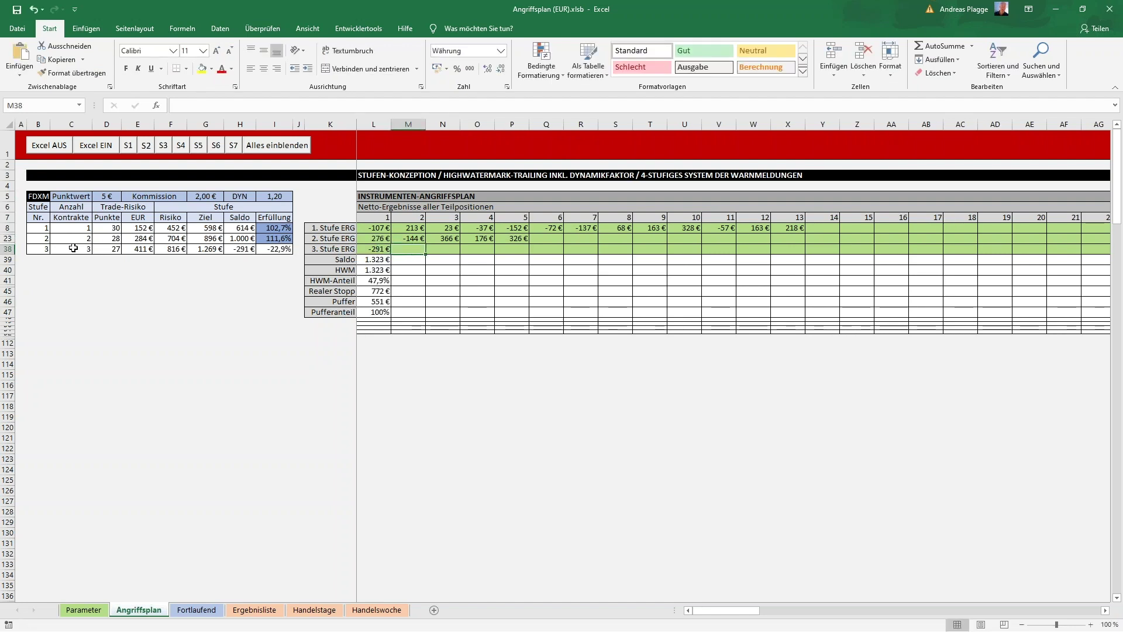
left_click(115, 249)
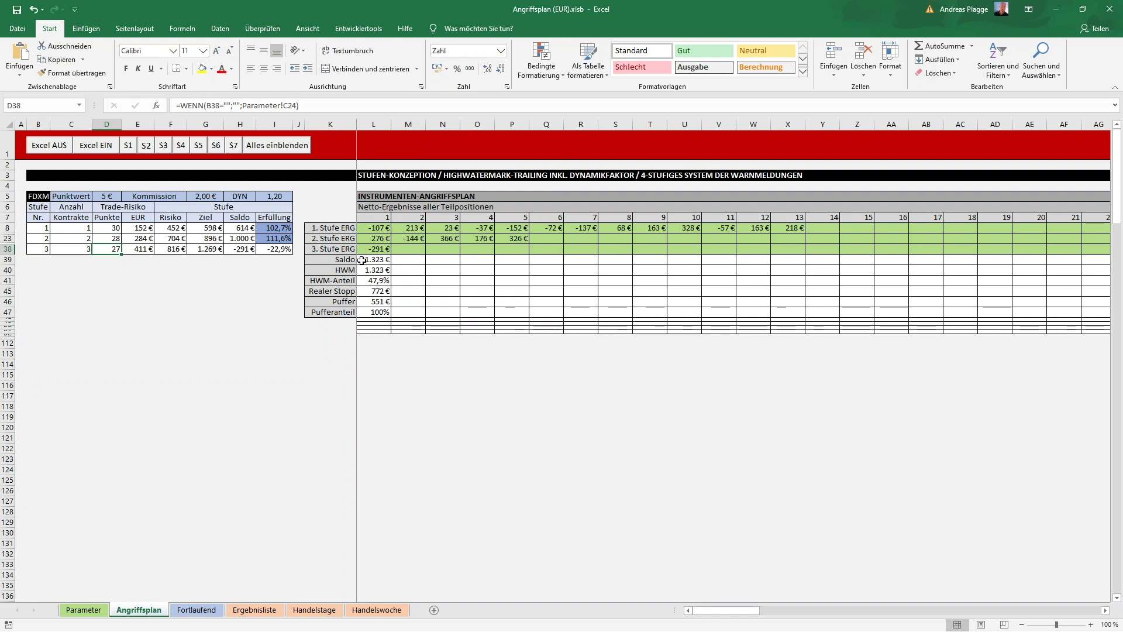
Step: Record 564 € as the third Stufe's second net result, review the Fortlaufend chart and return to Angriffsplan
left_click(410, 247)
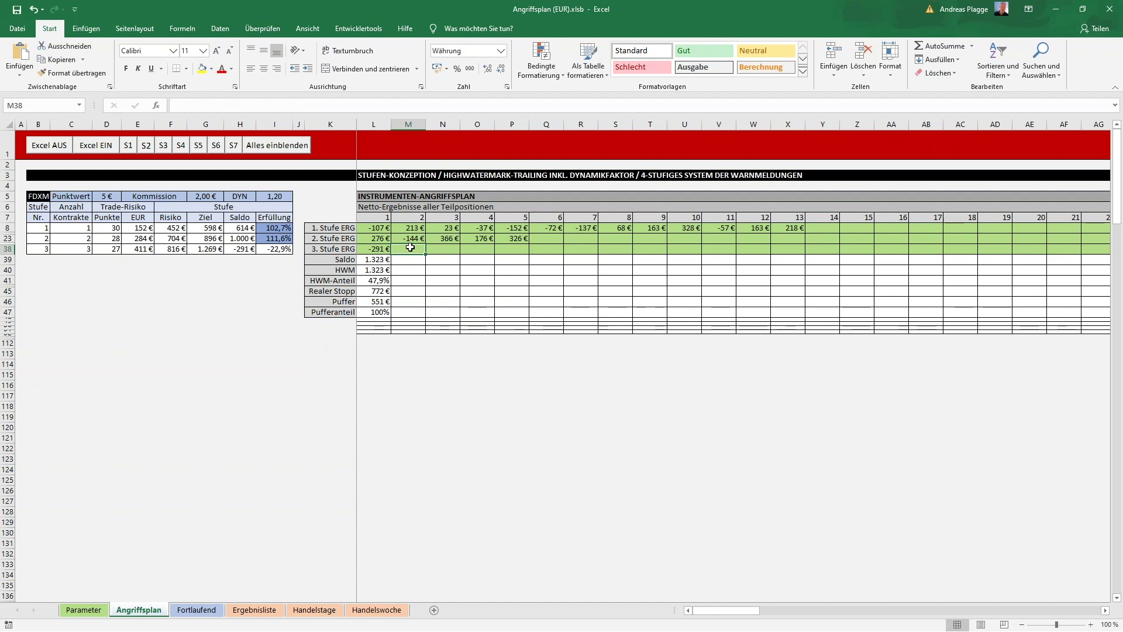
type("5")
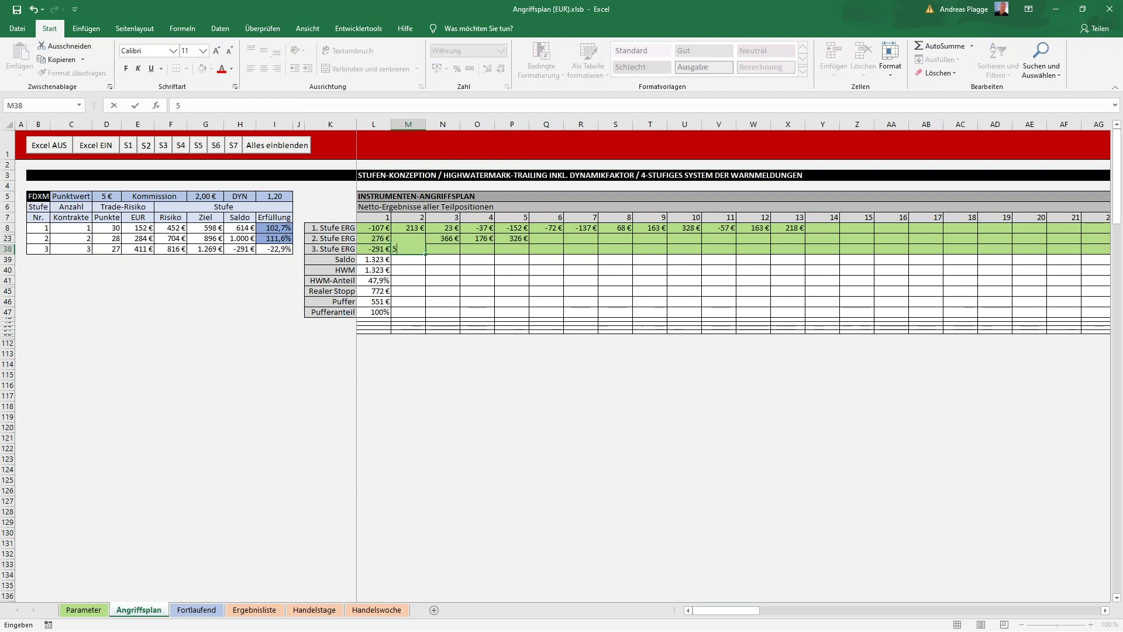
type("64")
key("Tab")
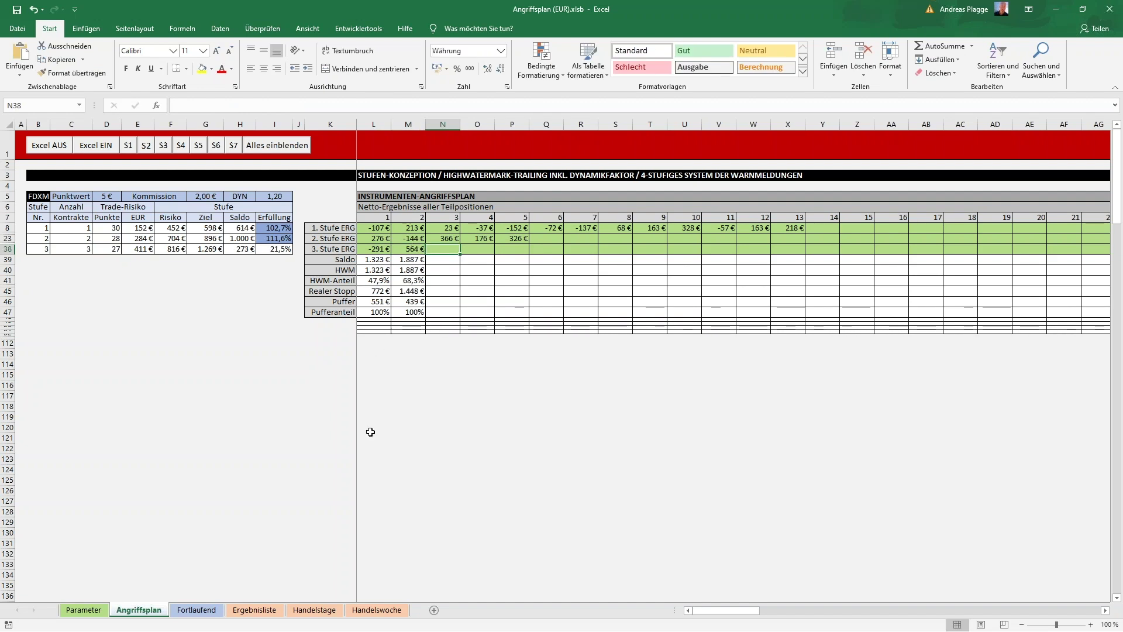
left_click(193, 611)
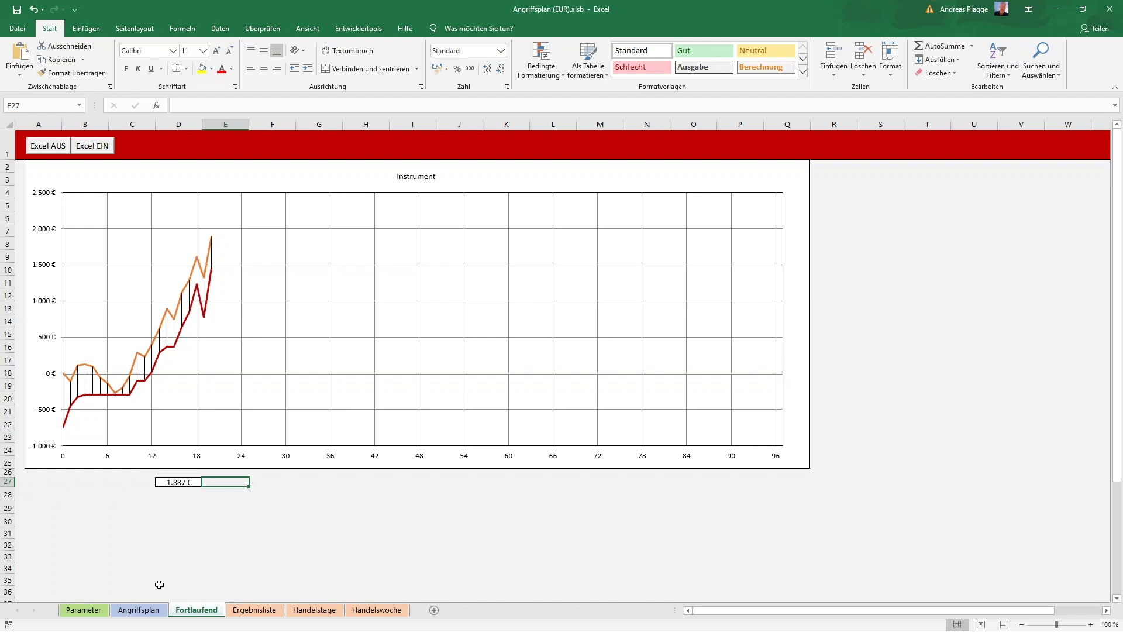
left_click(151, 610)
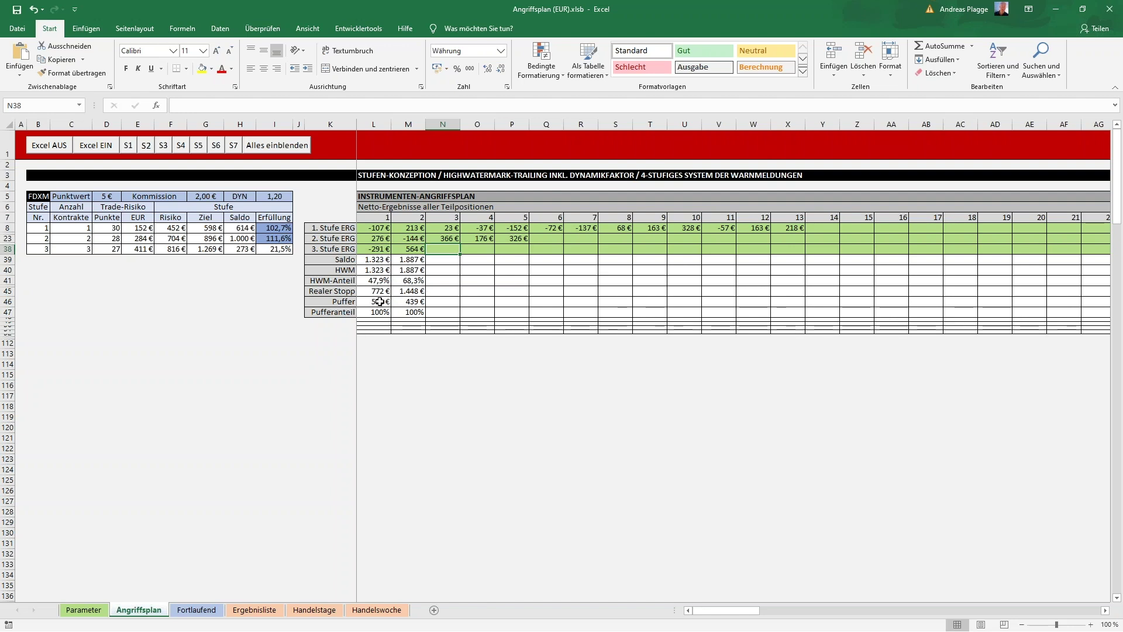
Step: Examine how the result and stop curves develop in the Fortlaufend chart
left_click(198, 610)
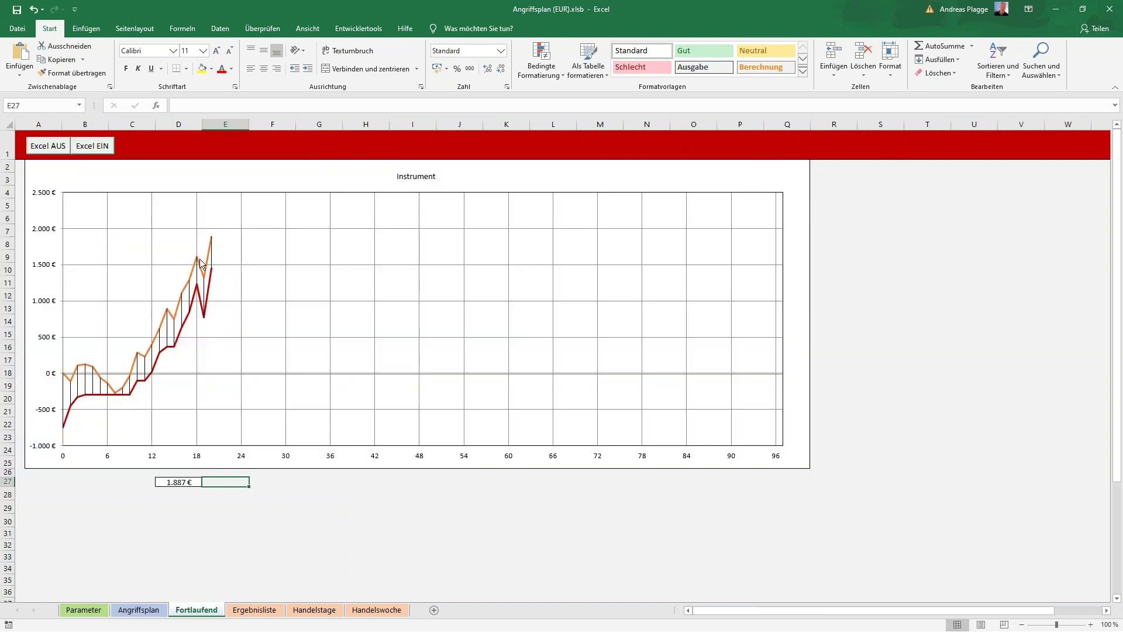
mouse_move(203, 276)
mouse_move(198, 295)
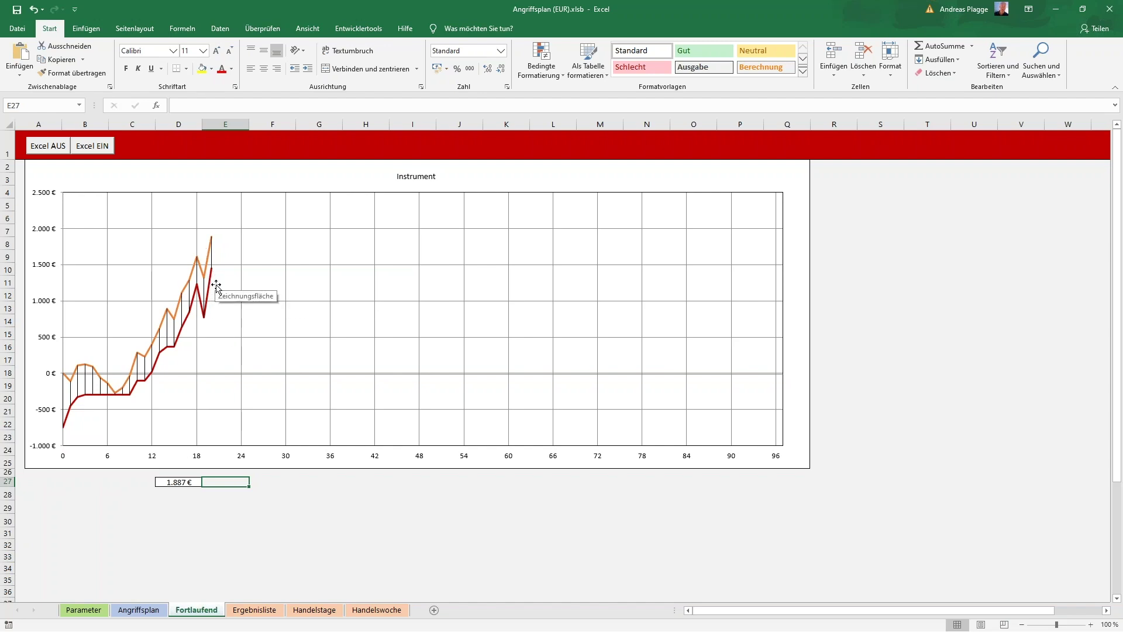
Step: Record 354 €, 234 € and -231 € as the third Stufe's third, fourth and fifth net results on Angriffsplan
left_click(139, 610)
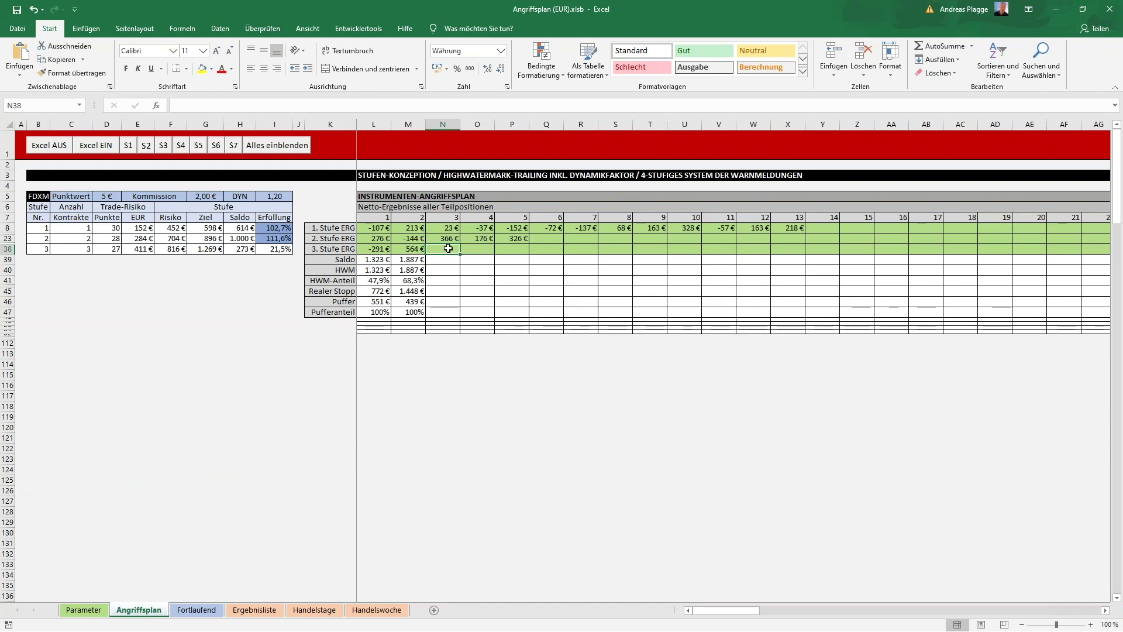
type("354")
key("Tab")
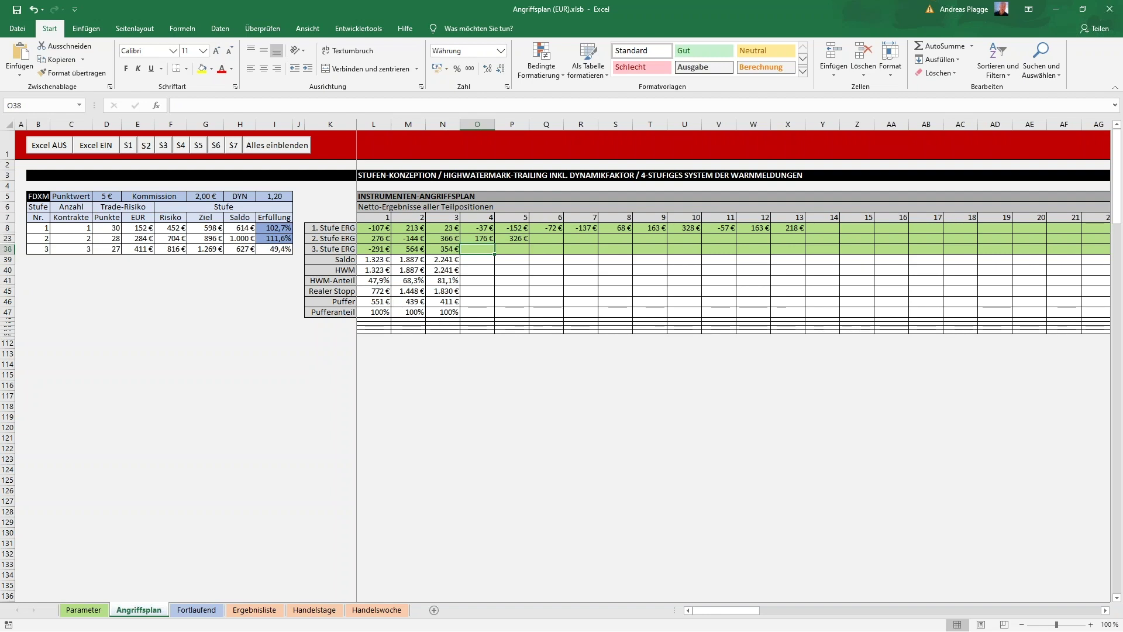
type("234")
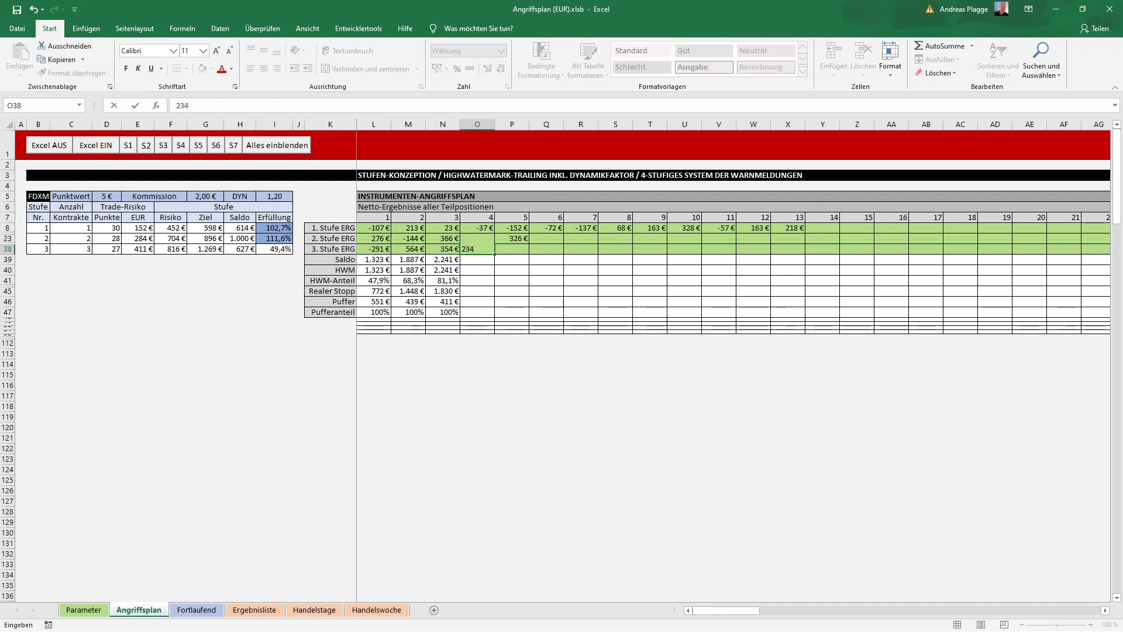
key("Tab")
type("-231")
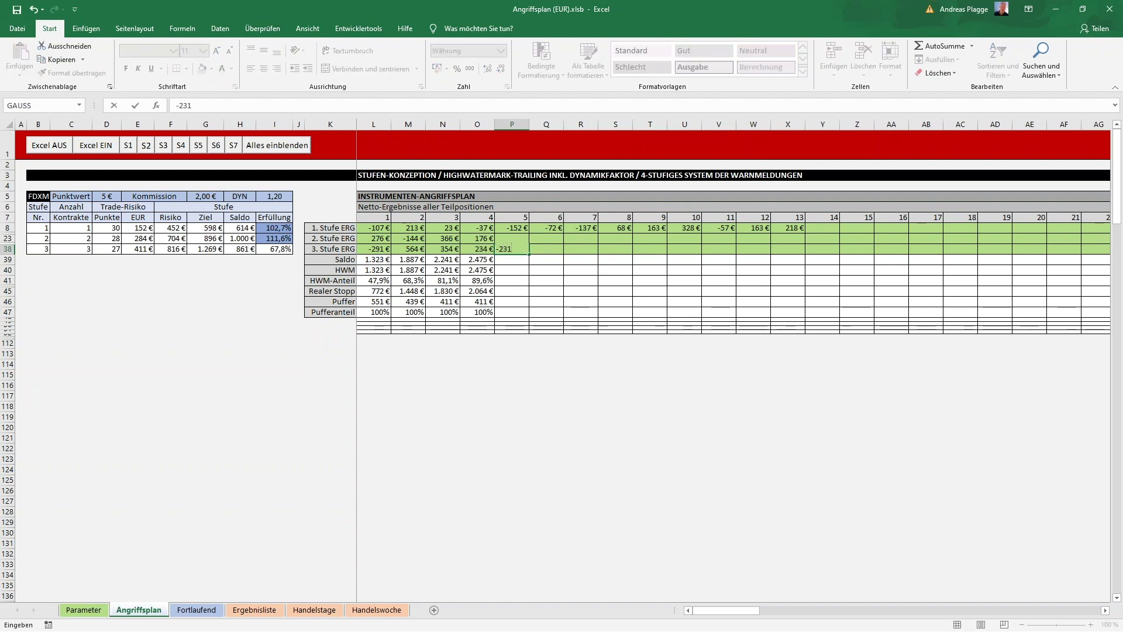
key("Tab")
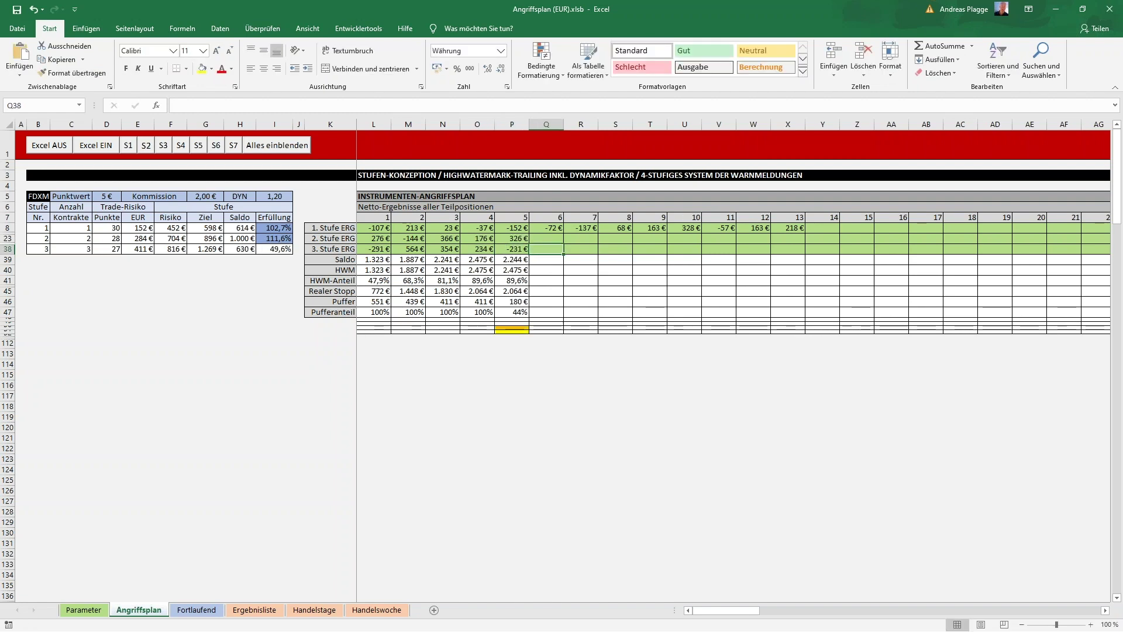
Step: Inspect the Pufferanteil for the third Stufe's fifth result and compare it with the curves in the Fortlaufend chart
left_click(520, 312)
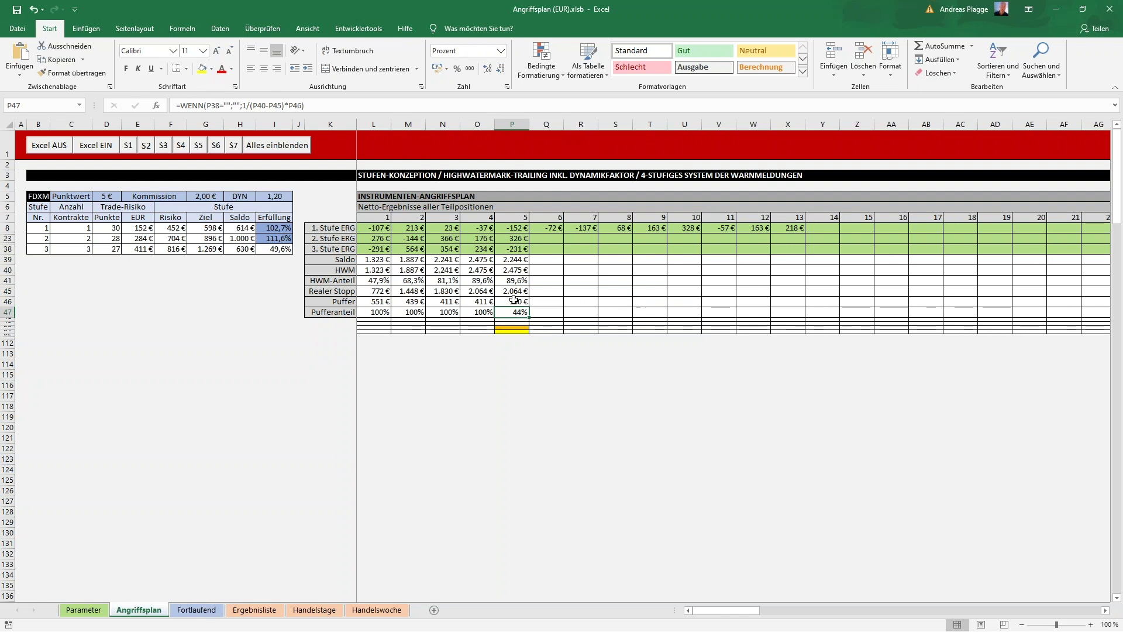
left_click(520, 248)
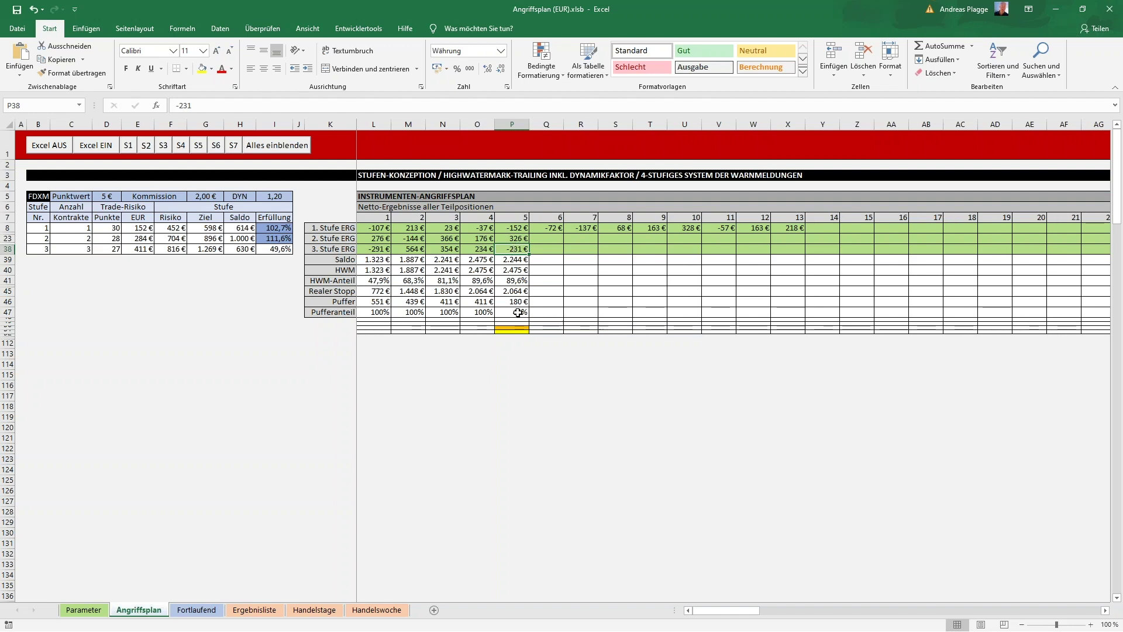
left_click(185, 609)
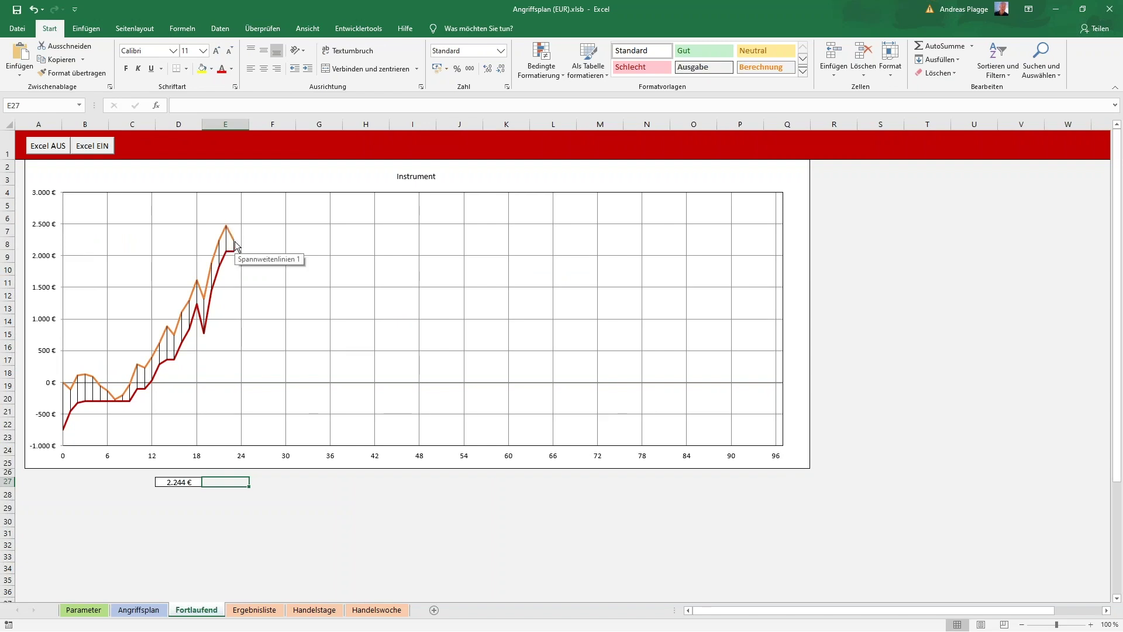
Step: Record 489 € and 324 € as the third Stufe's sixth and seventh net results on Angriffsplan
left_click(139, 610)
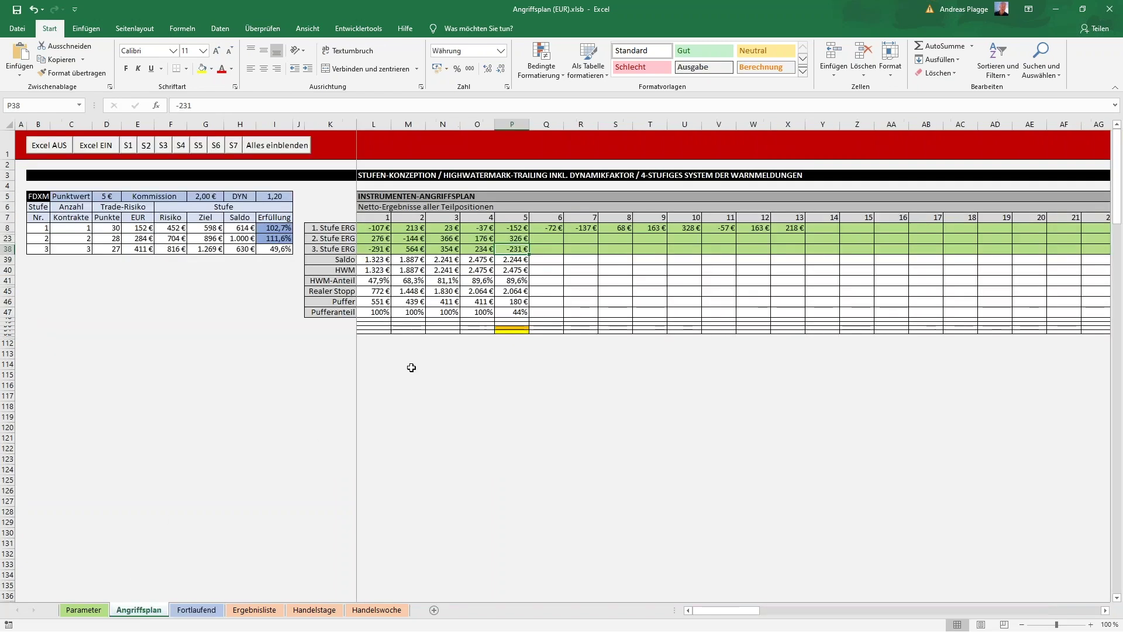
left_click(544, 251)
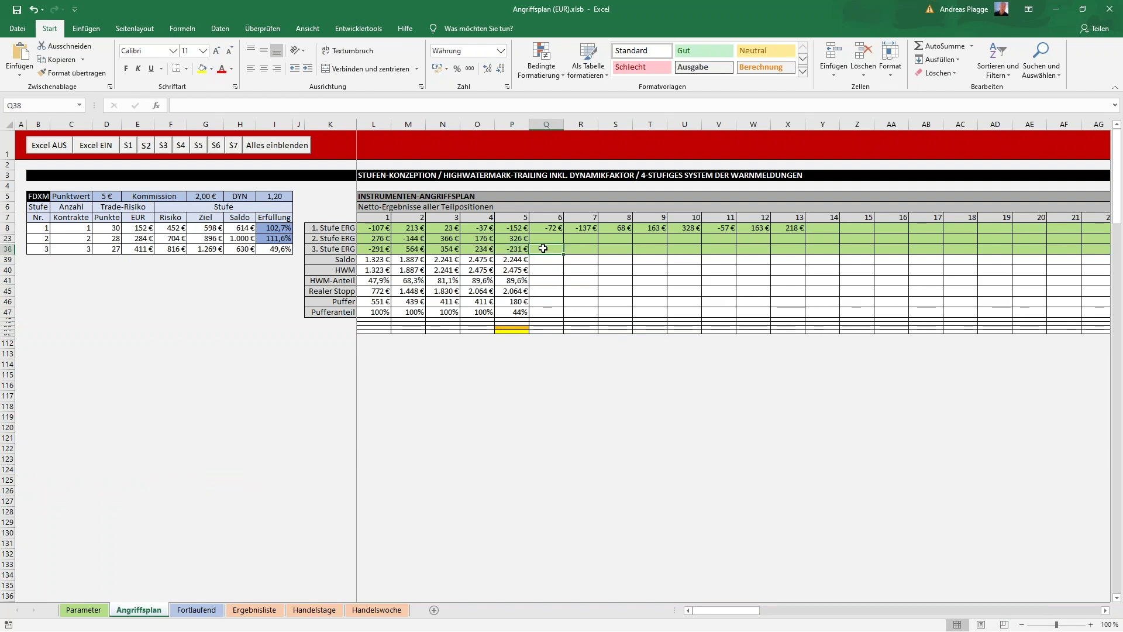
type("489")
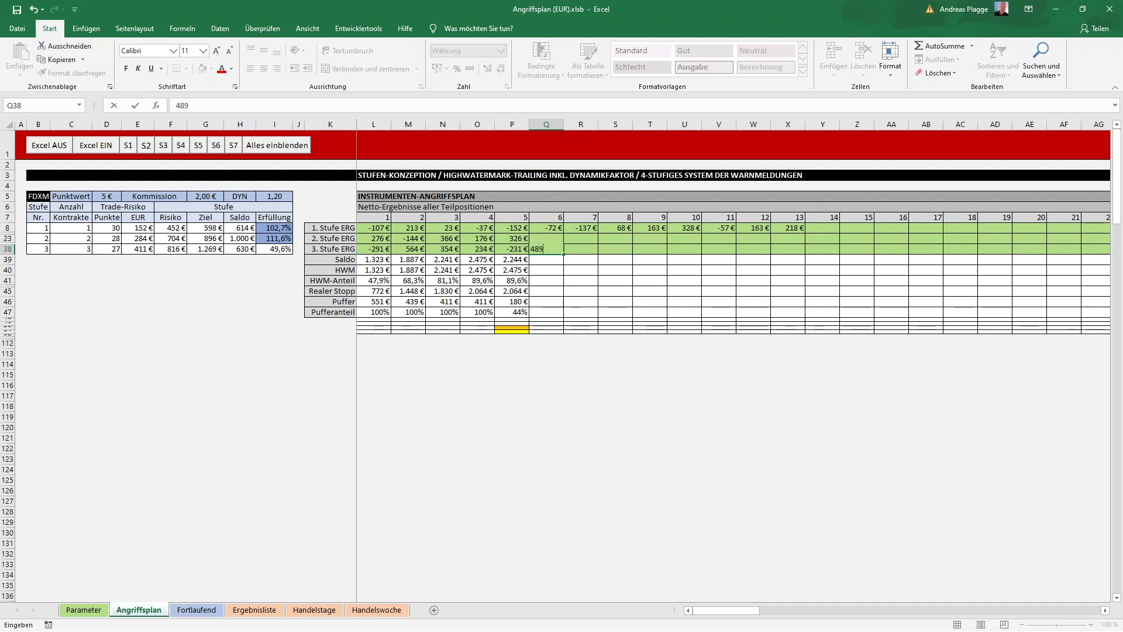
key("Tab")
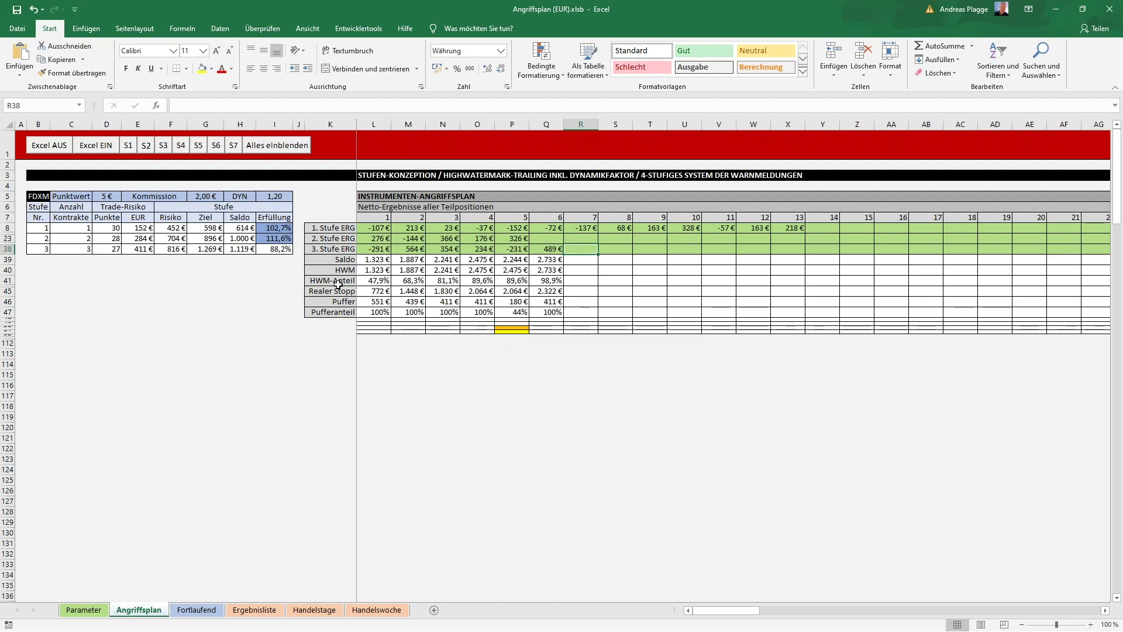
left_click(278, 250)
left_click(586, 247)
type("324")
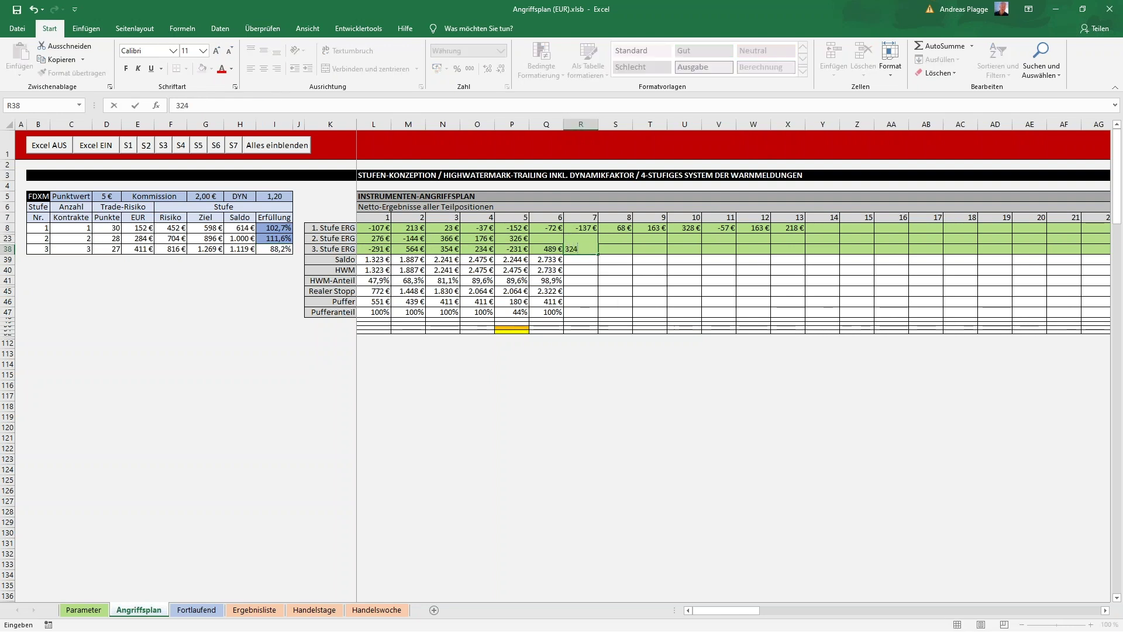
key("Tab")
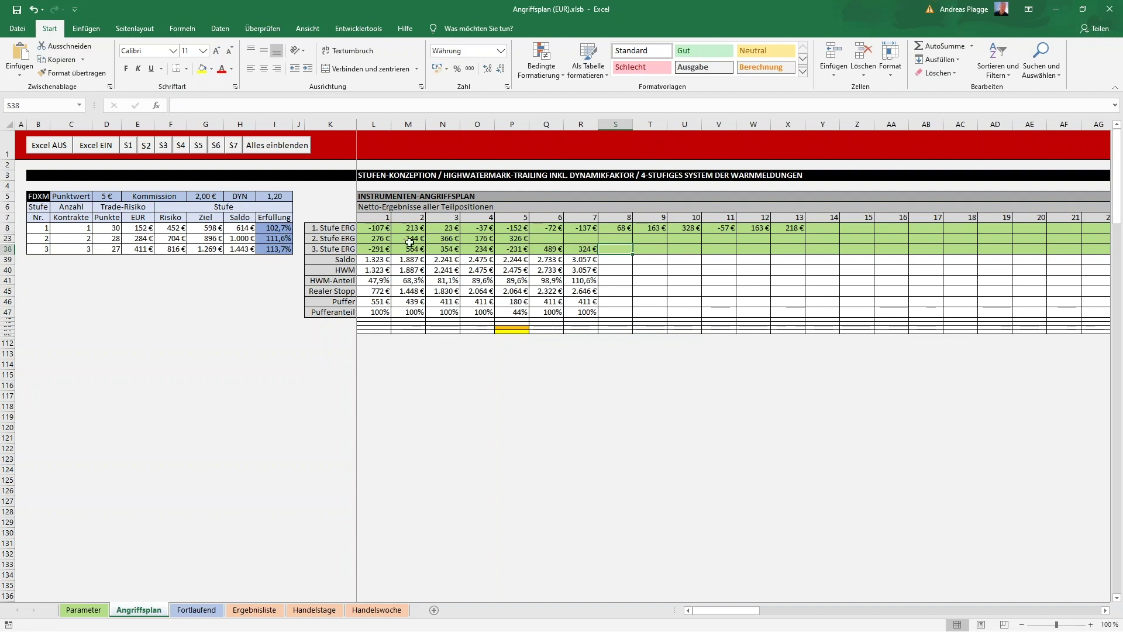
Step: Compare individual net results across the three Stufen on Angriffsplan, then check the contract counts and the third Stufe's Erfüllung
left_click(380, 239)
left_click(398, 240)
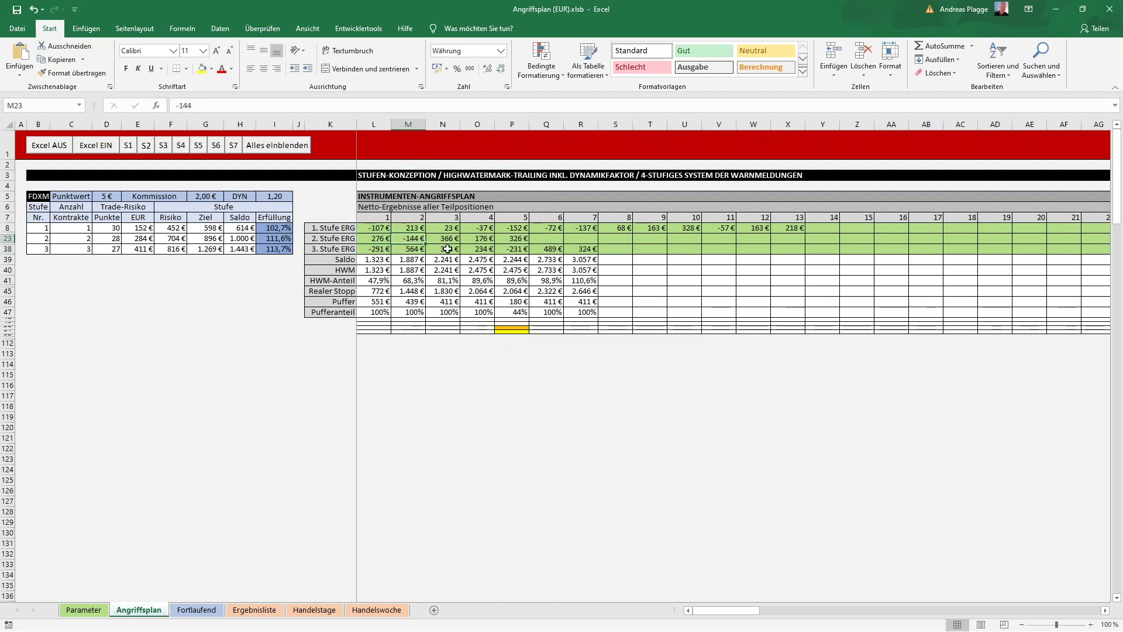
left_click(380, 248)
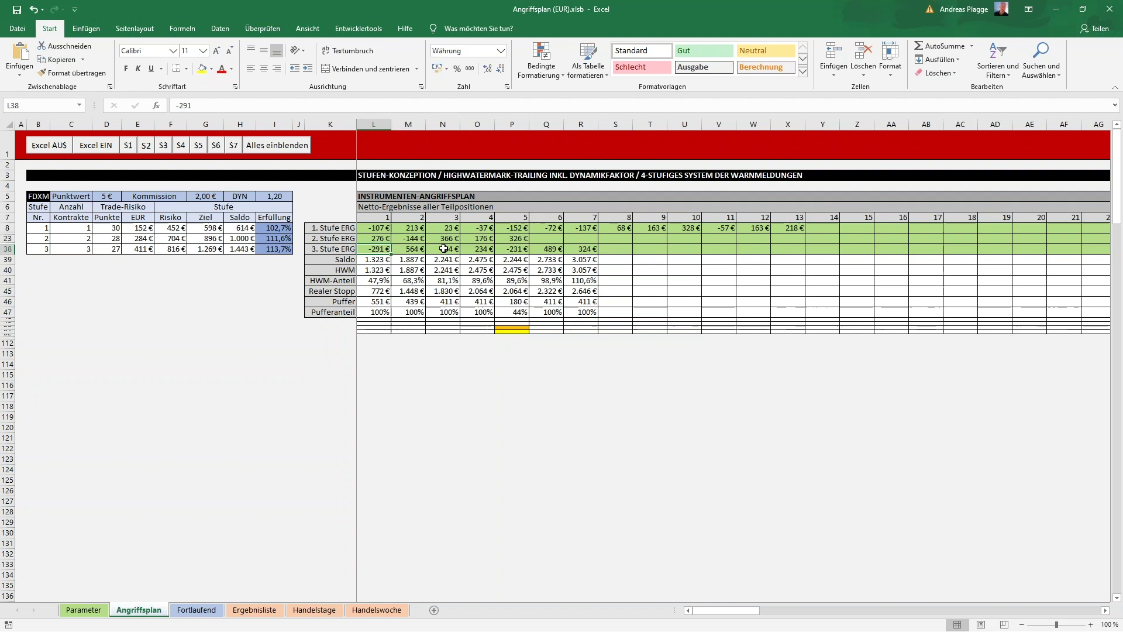
left_click(521, 249)
left_click(550, 228)
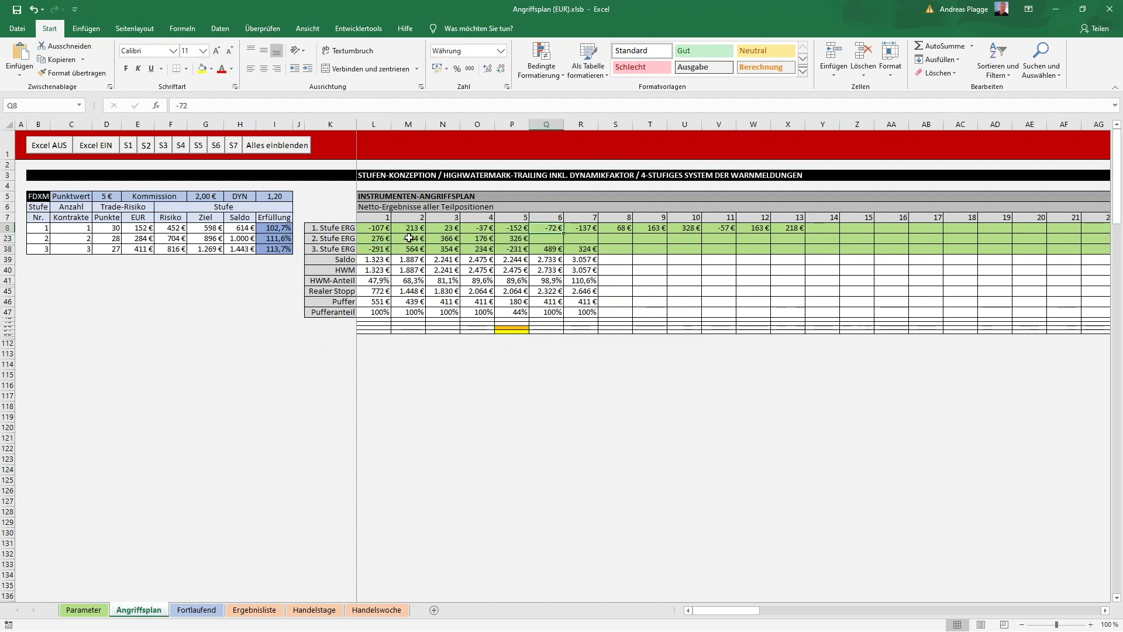
left_click(586, 250)
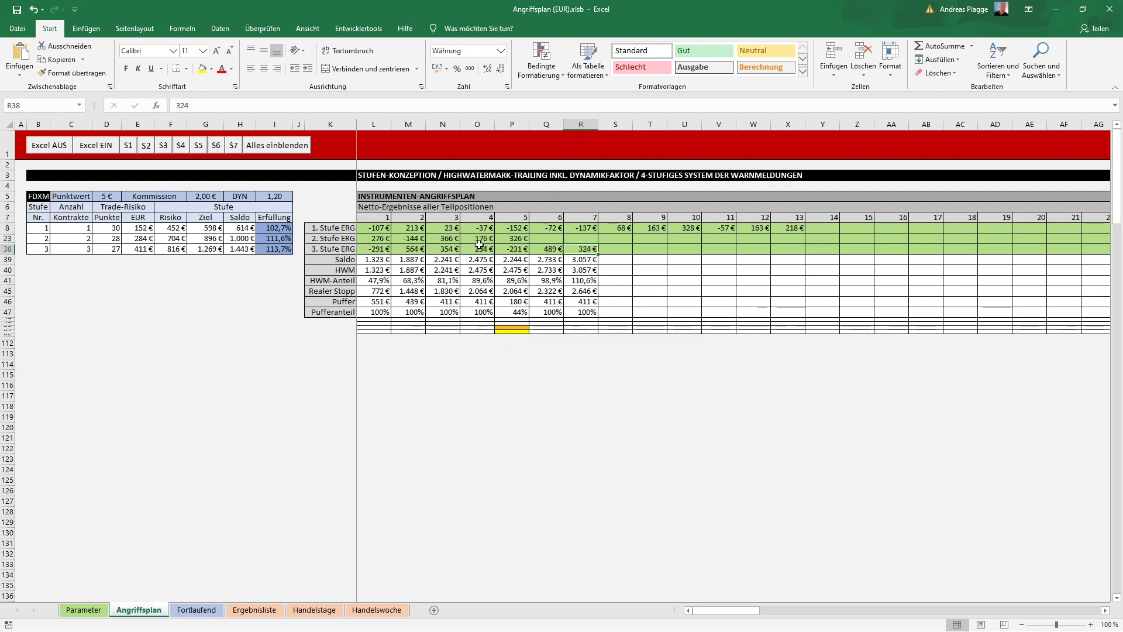
left_click(89, 241)
left_click(83, 249)
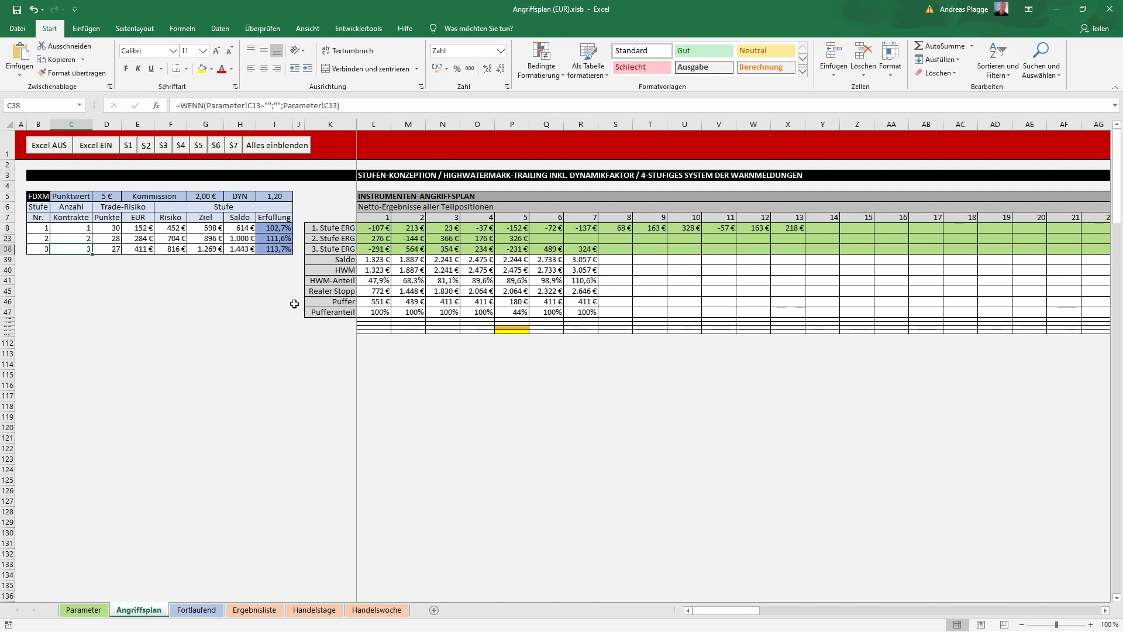
left_click(266, 250)
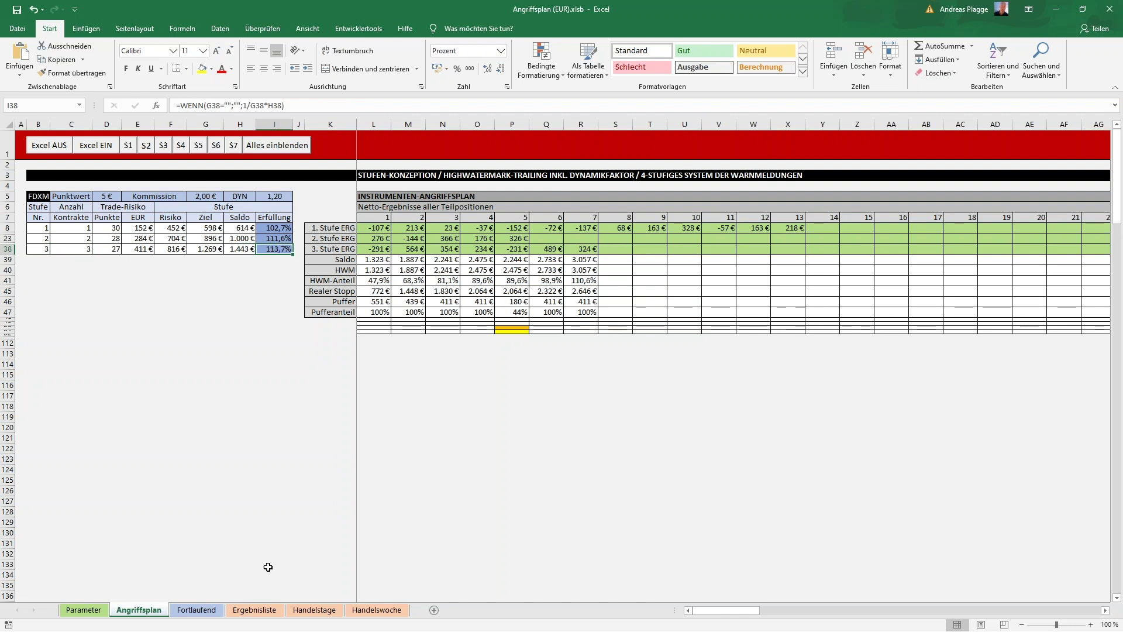
Step: Review the result and stop curves in the Fortlaufend chart with the third Stufe completed
left_click(189, 610)
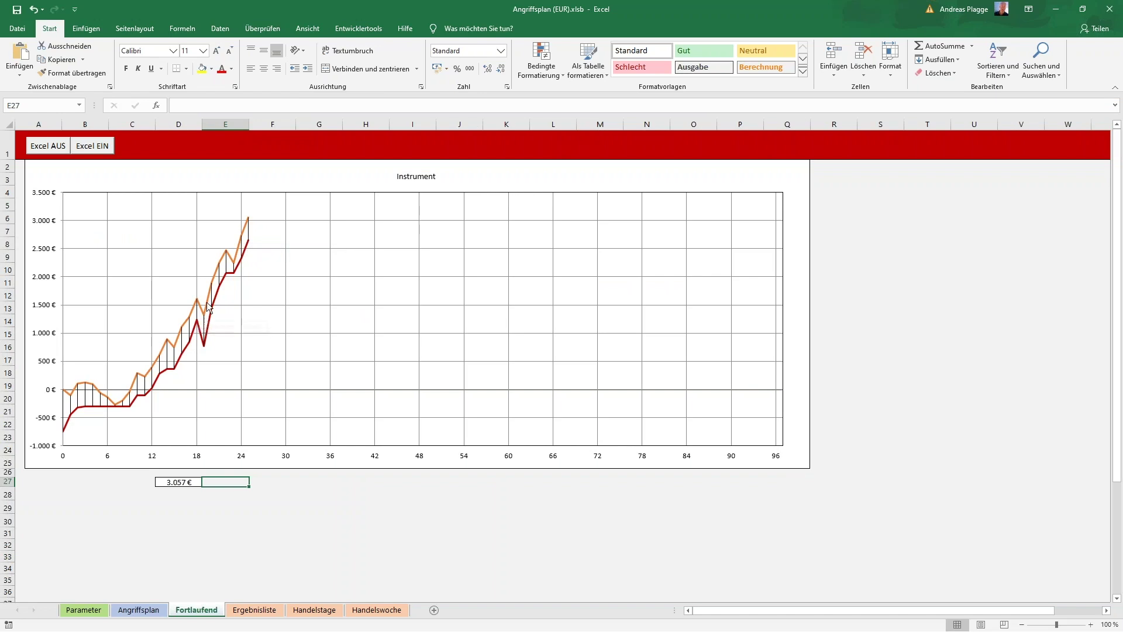
mouse_move(208, 302)
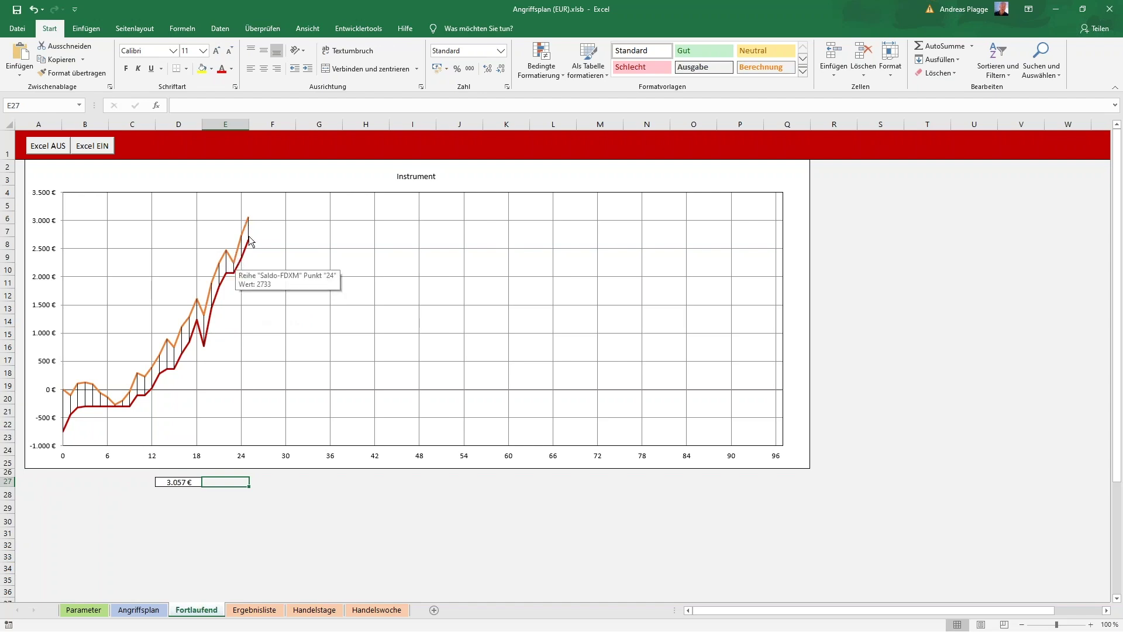
mouse_move(246, 221)
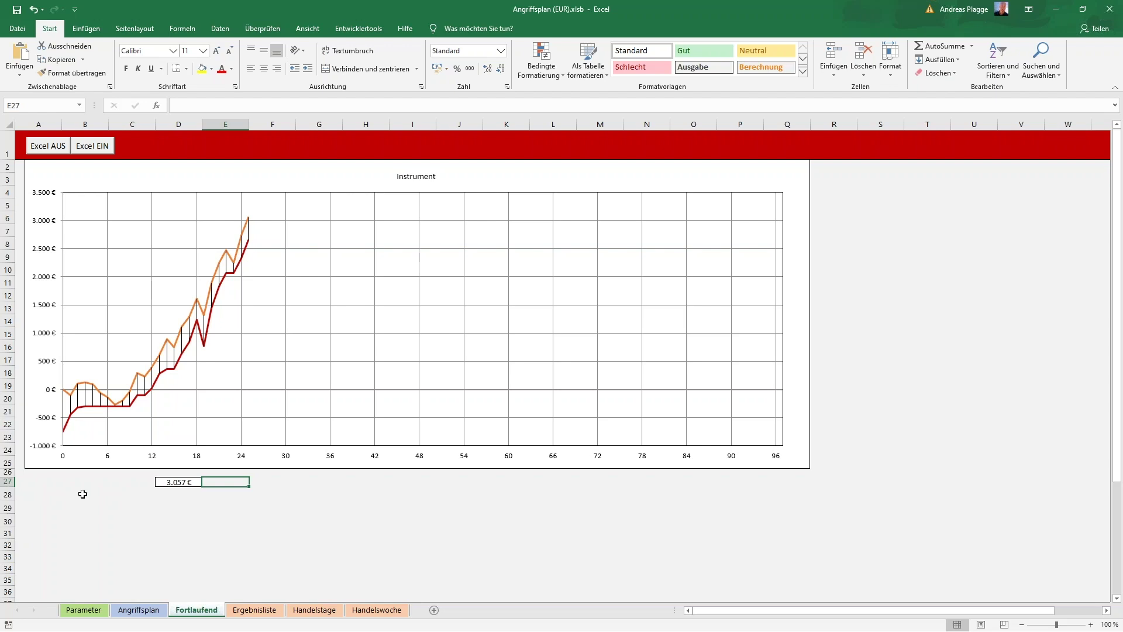
Step: Display the fourth Stufe on Angriffsplan and record 440 € and 840 € as its first two net results
left_click(139, 610)
left_click(205, 271)
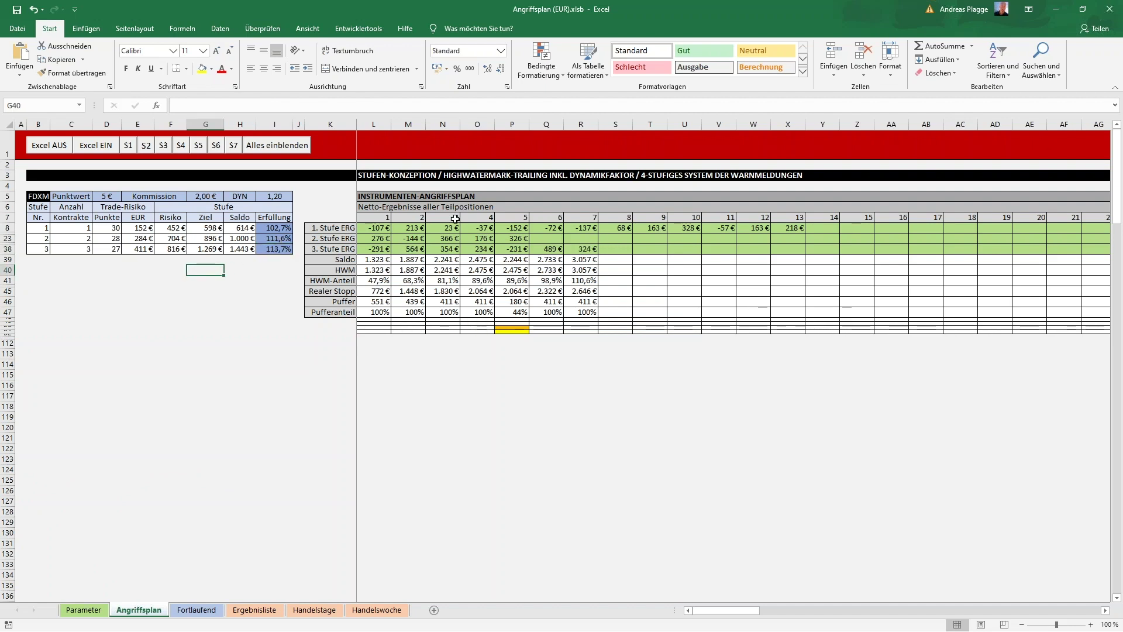
left_click(181, 145)
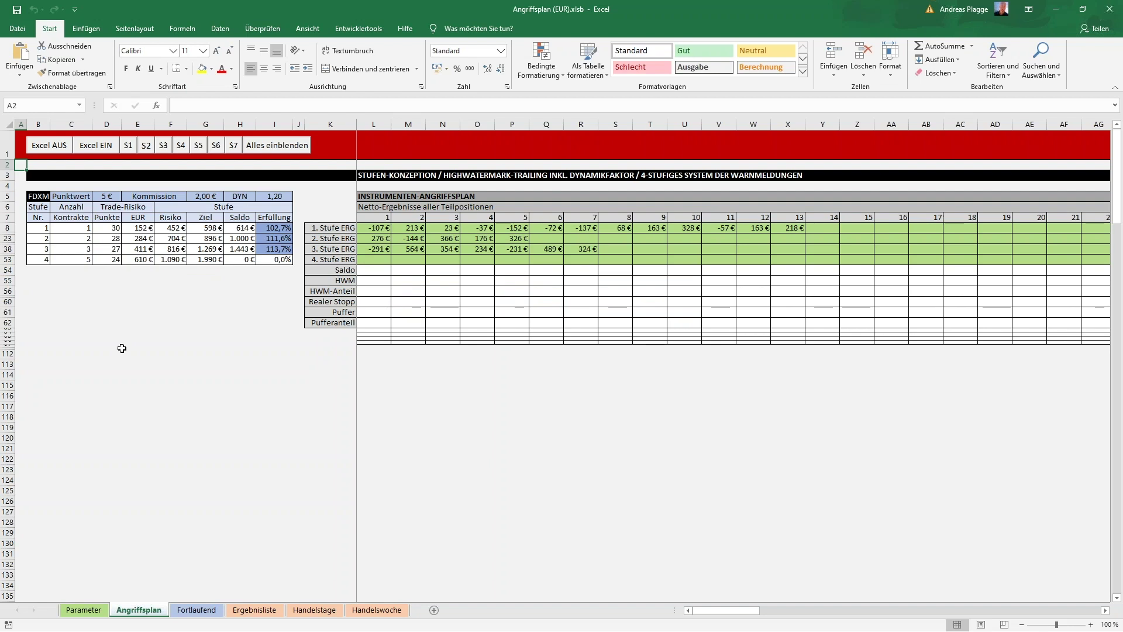
left_click(374, 259)
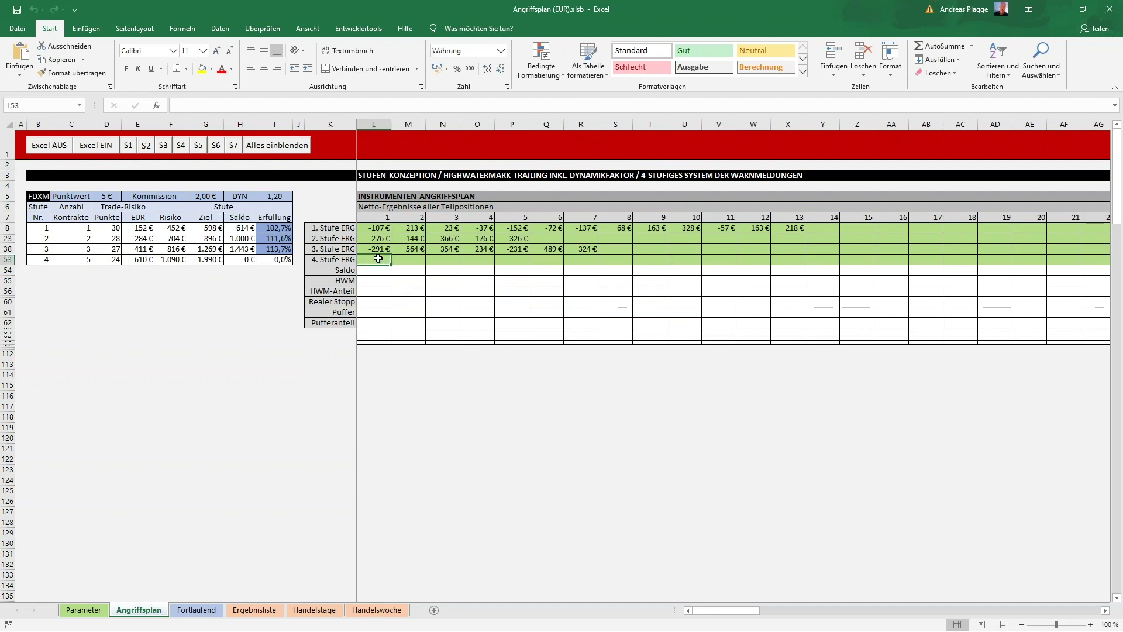
type("440")
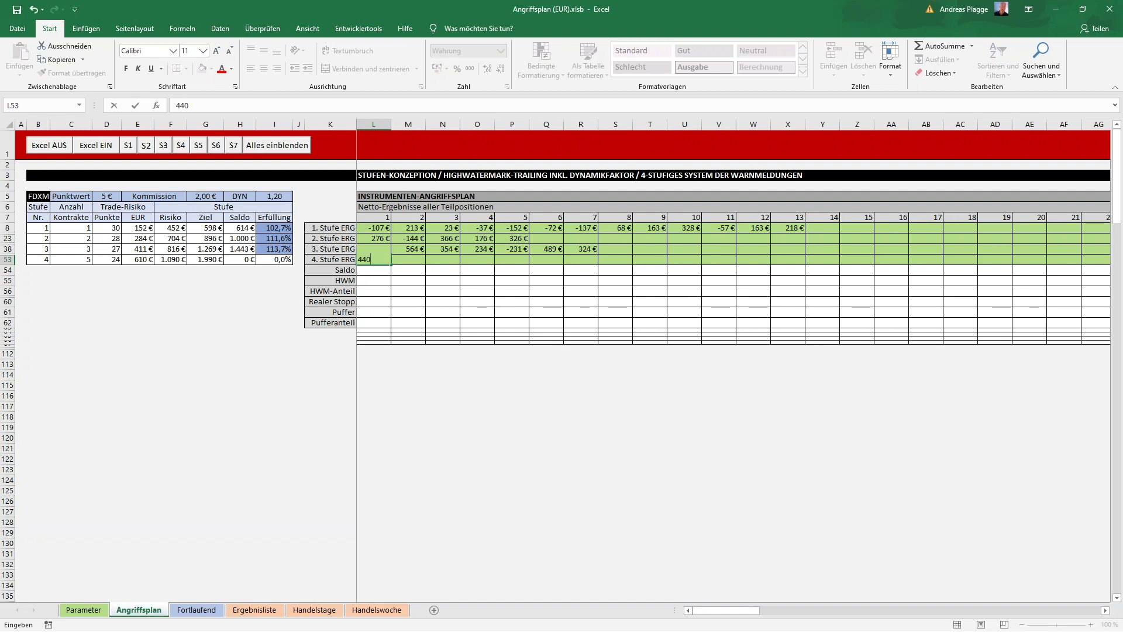
key("Tab")
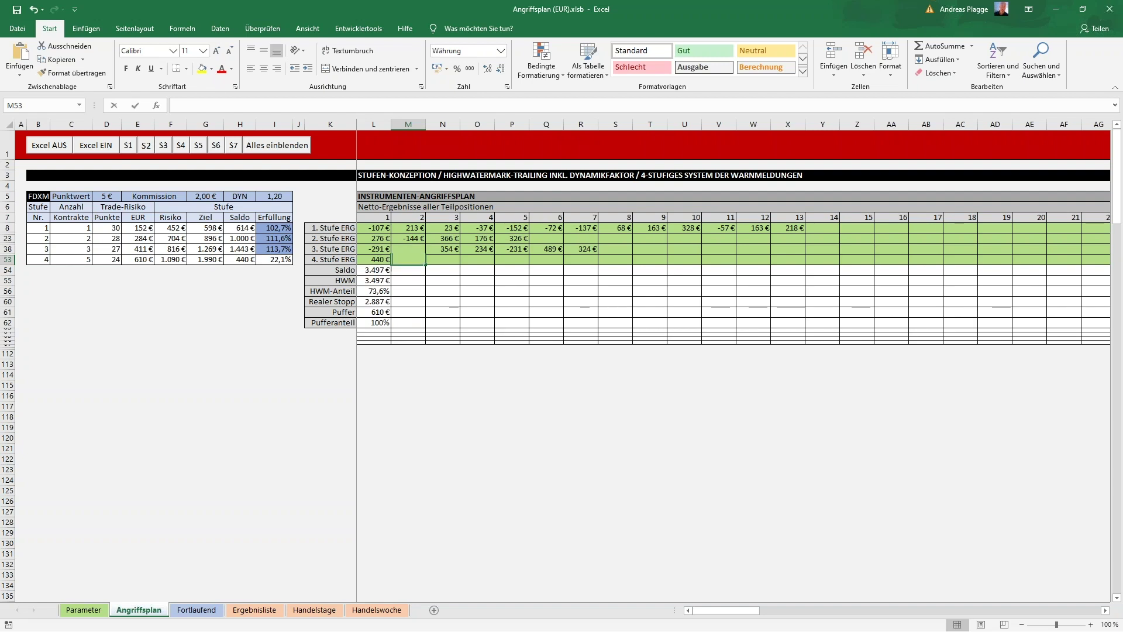
type("8")
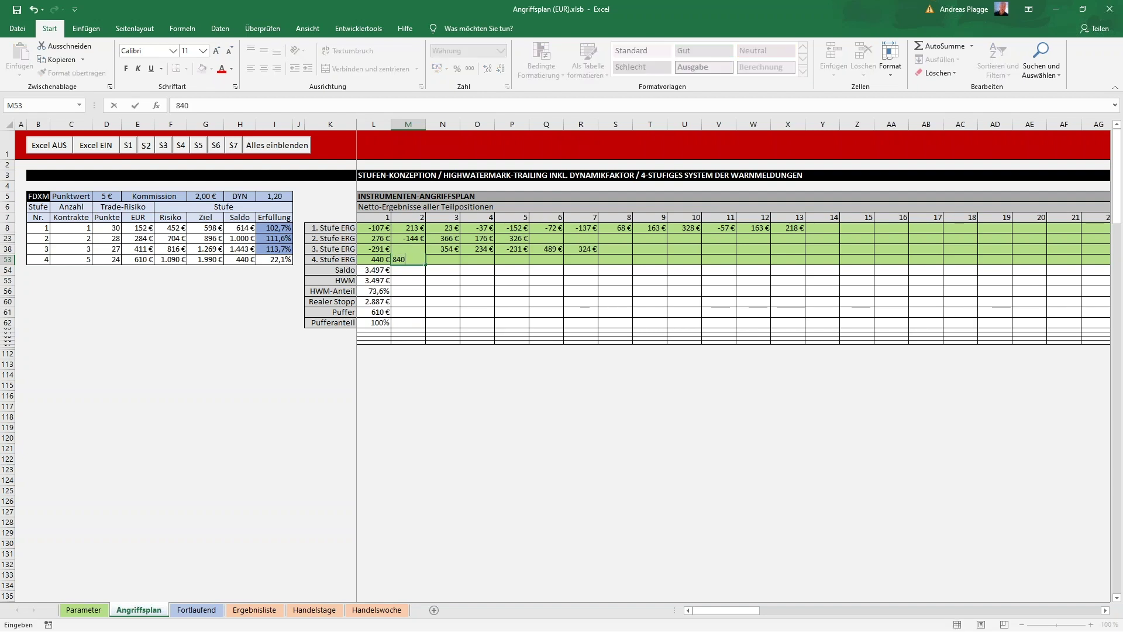
type("40")
key("Tab")
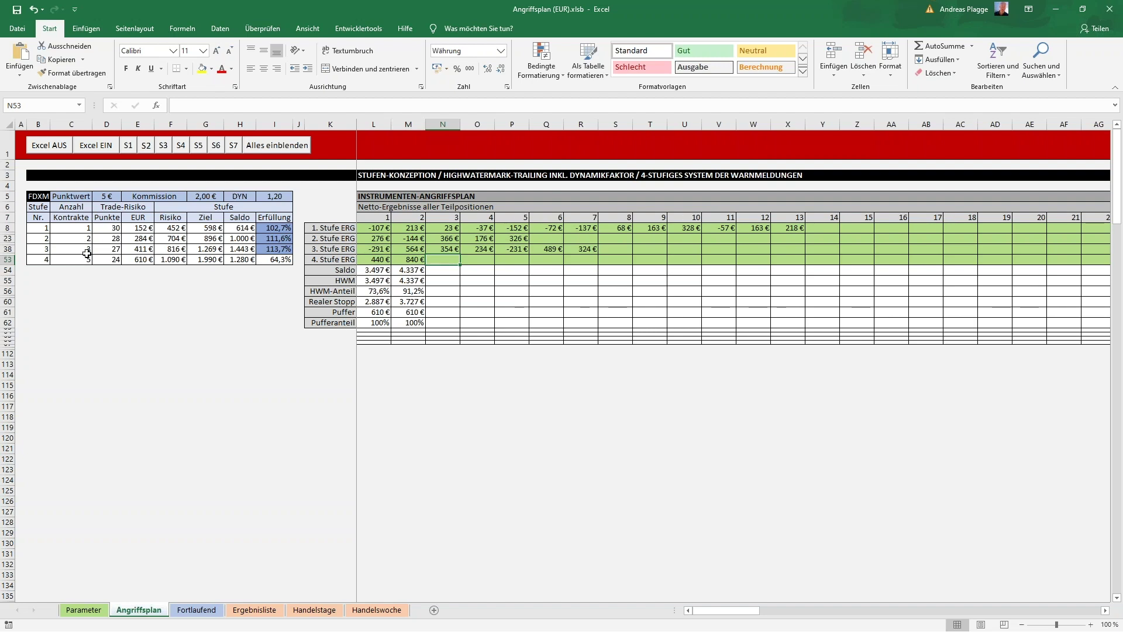
Step: Inspect the fourth Stufe's contract count, its second net result and its Trade-Risiko in points
left_click(69, 249)
left_click(47, 259)
left_click(77, 259)
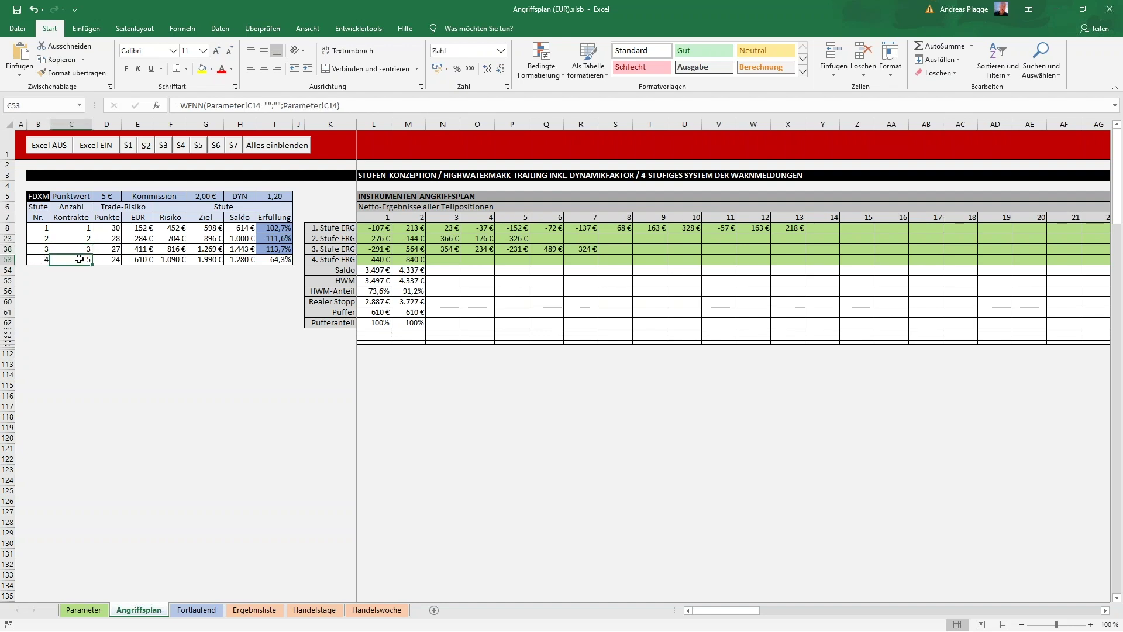
left_click(416, 259)
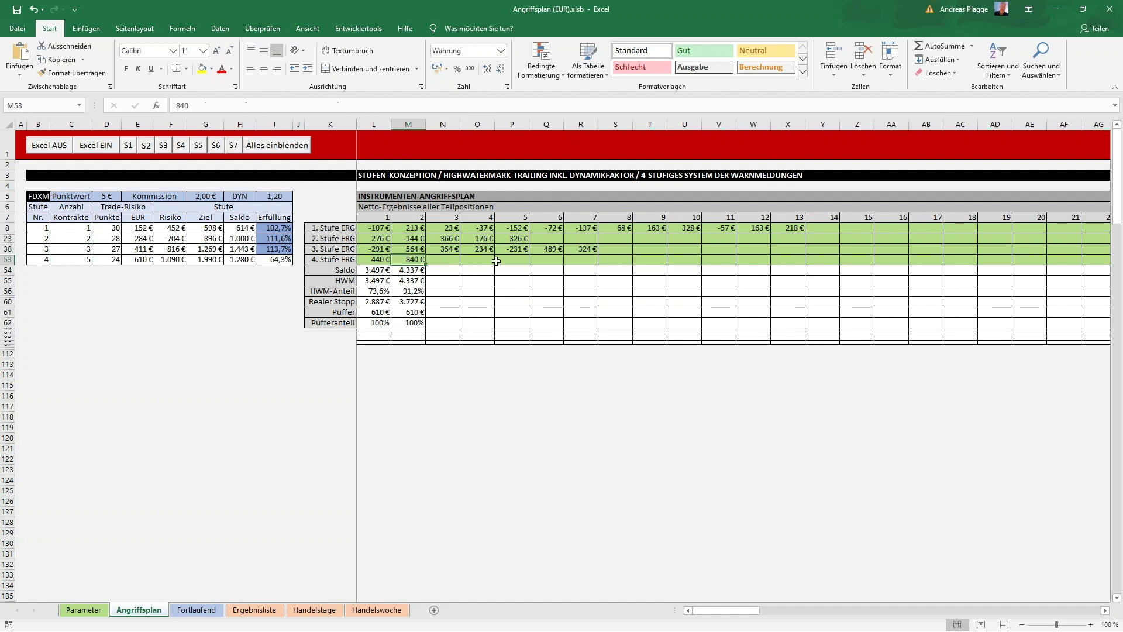
left_click(454, 257)
left_click(96, 260)
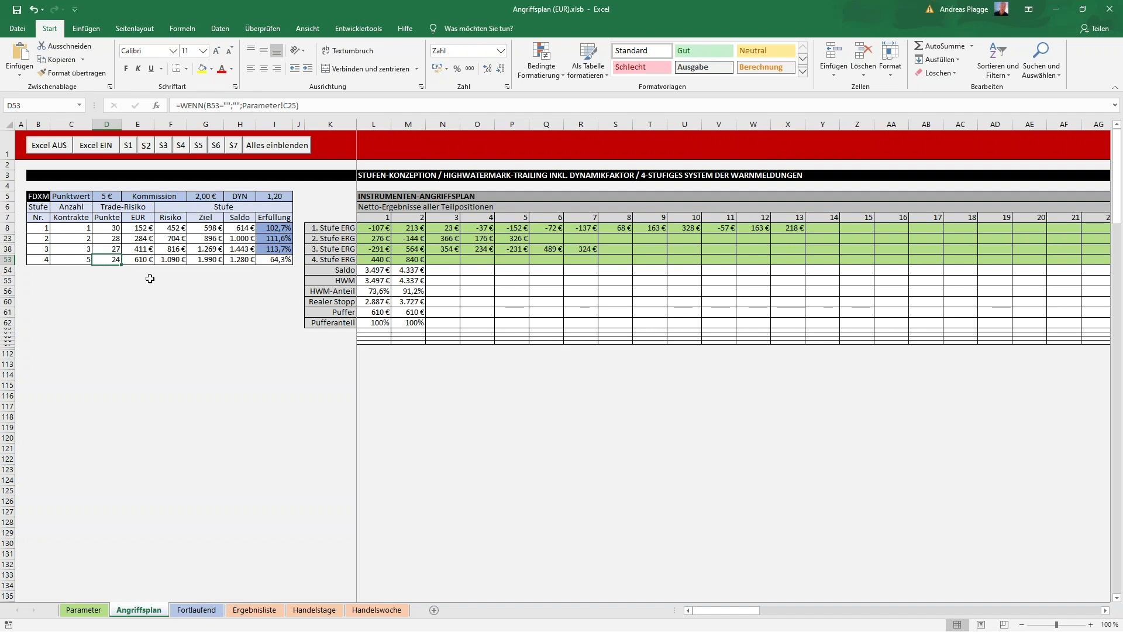
Step: Record -160 € and -310 € as the fourth Stufe's third and fourth net results
left_click(451, 260)
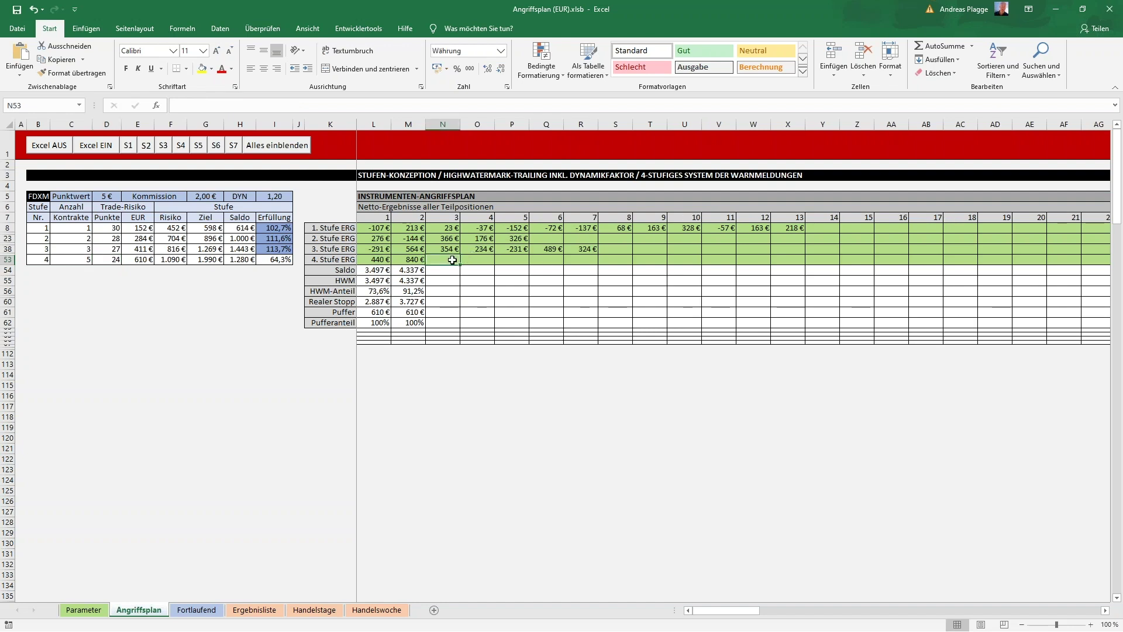
type("-16")
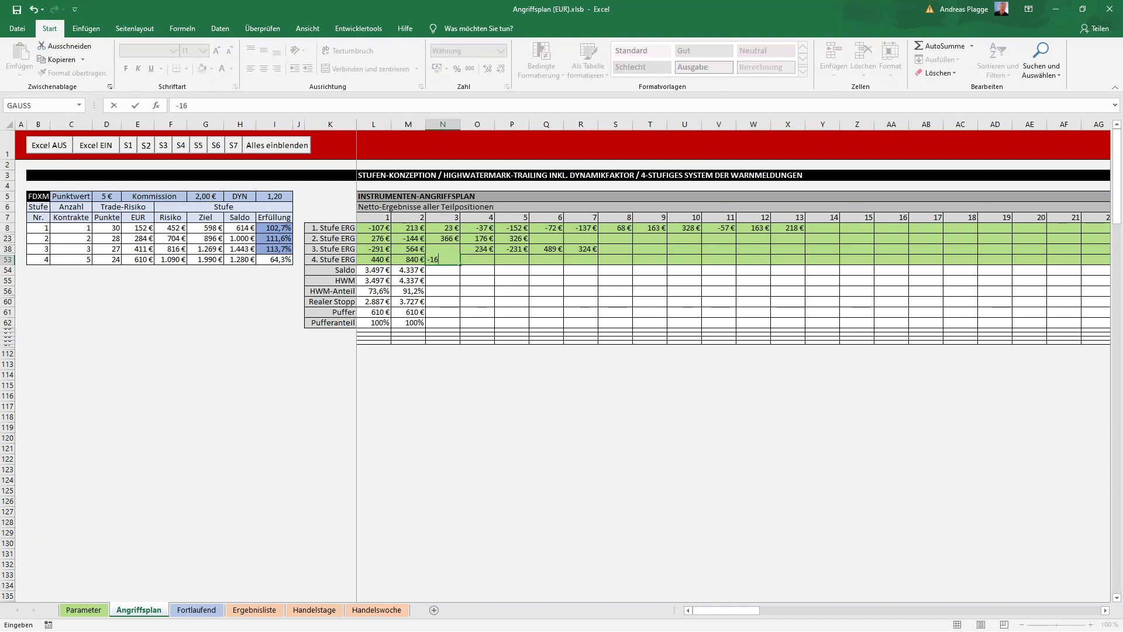
type("0")
key("Tab")
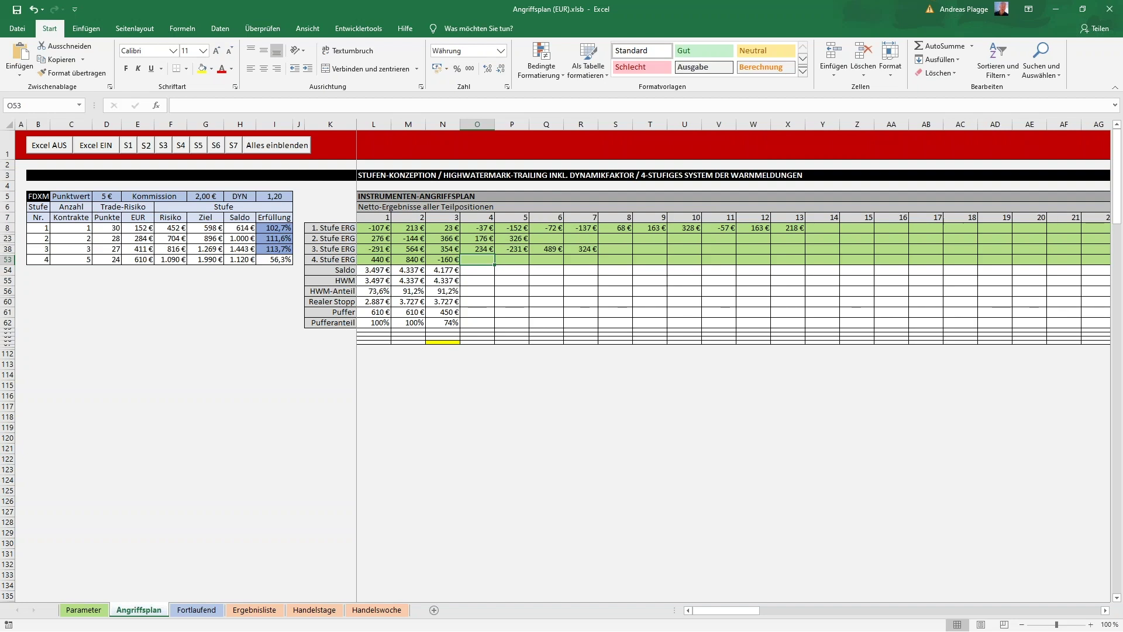
type("-")
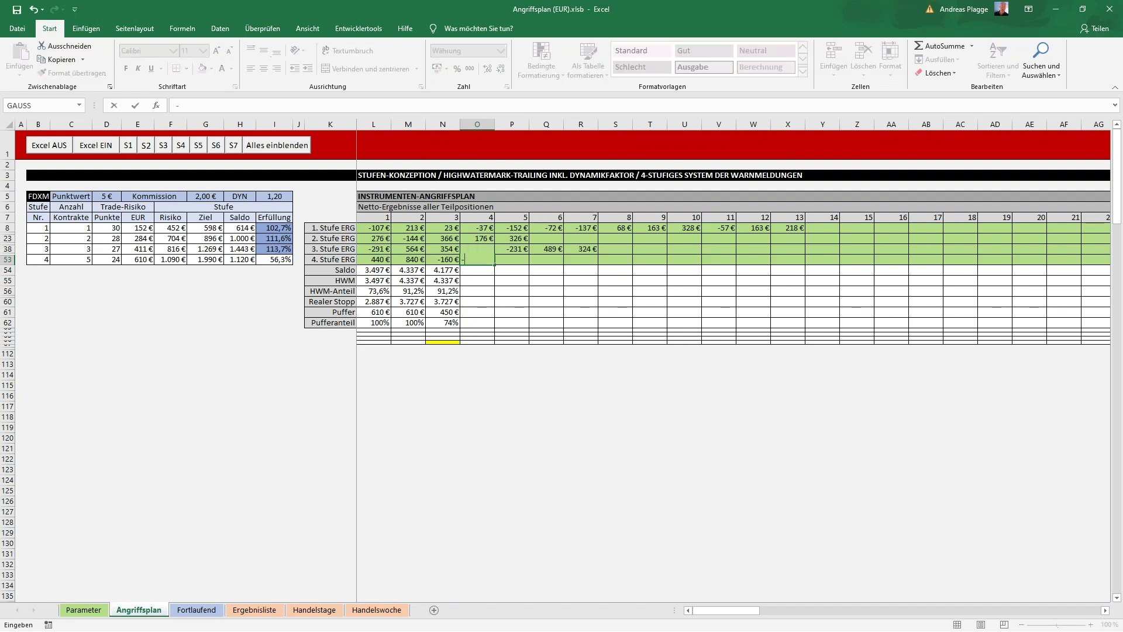
type("310")
key("Tab")
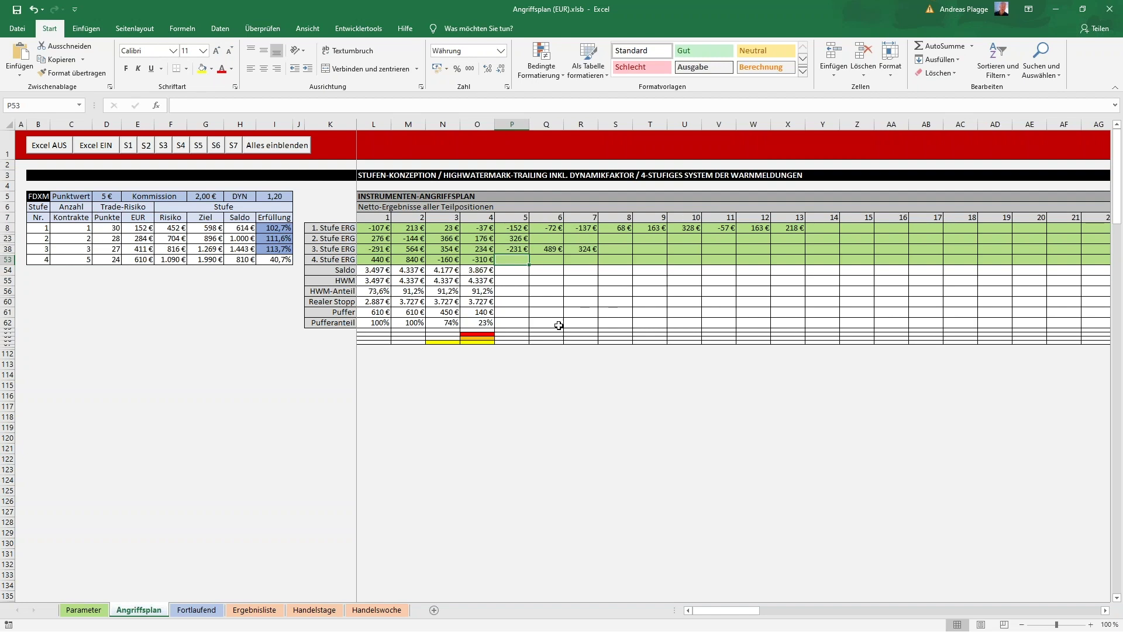
Step: Check the Pufferanteil of the fourth Stufe's fourth result and view the curves in the Fortlaufend chart
left_click(481, 323)
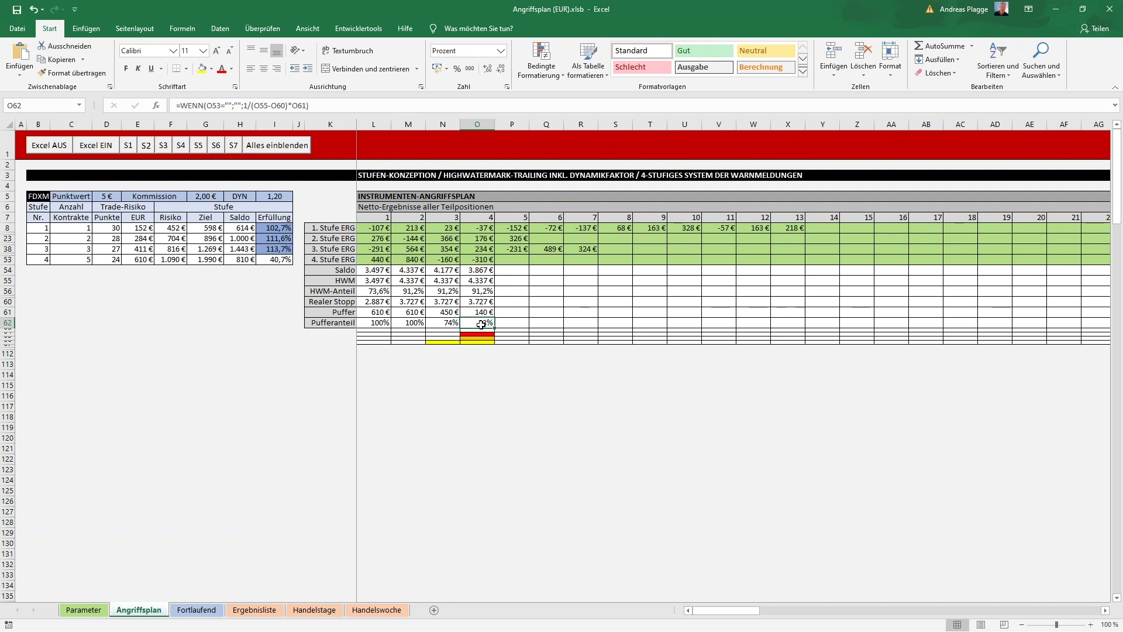
left_click(196, 609)
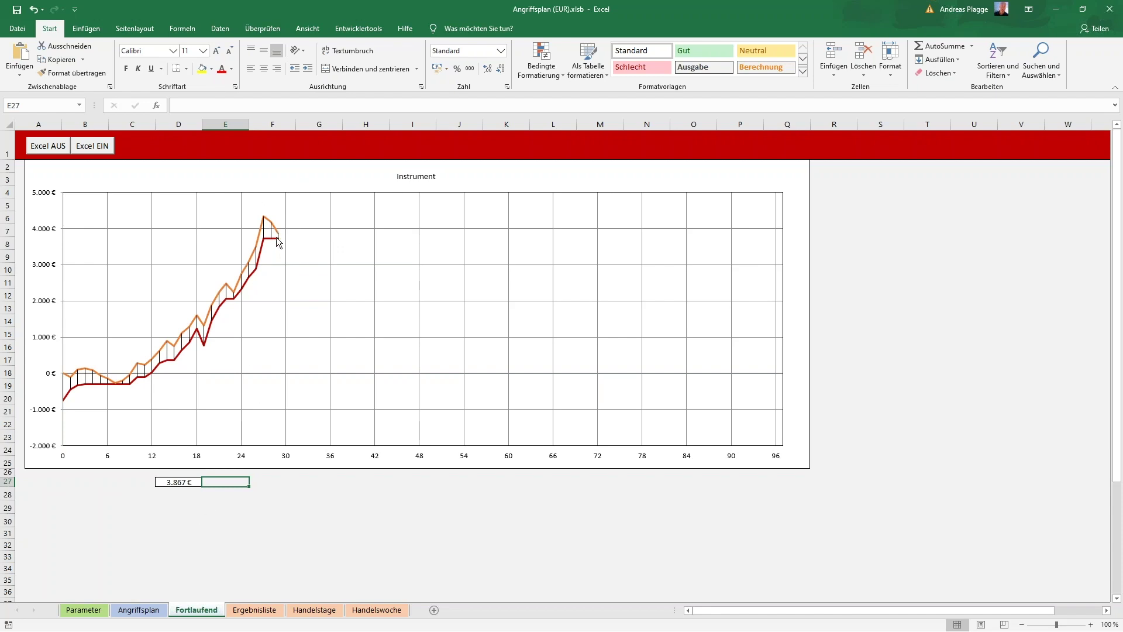
Step: Record -185 € as the fourth Stufe's fifth net result on Angriffsplan and check its Pufferanteil
left_click(139, 611)
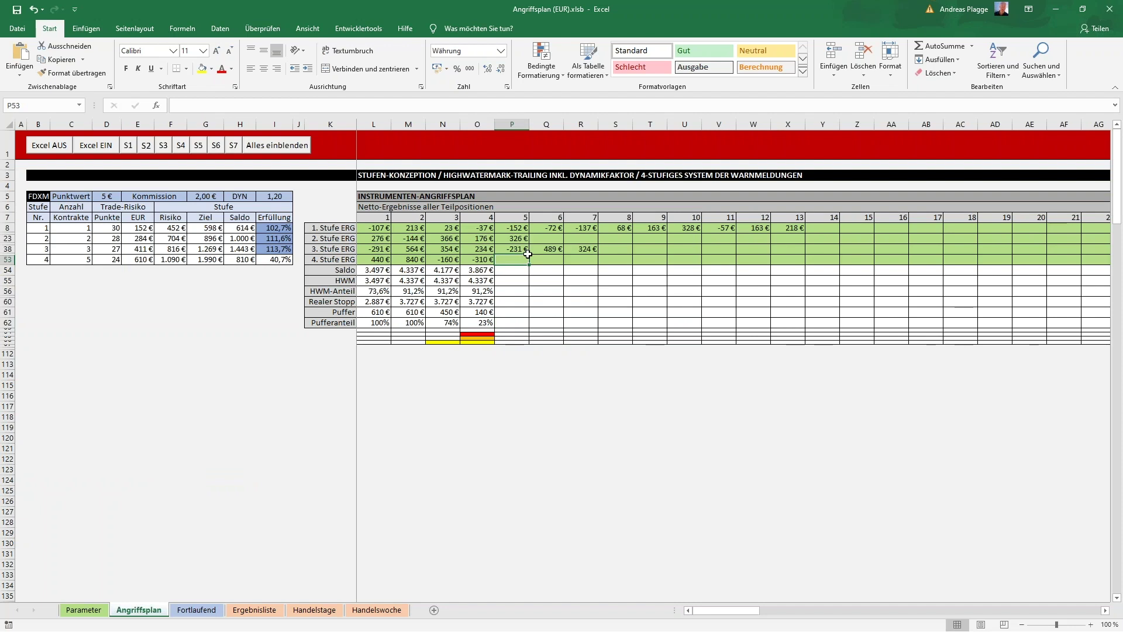
type("-185")
key("Tab")
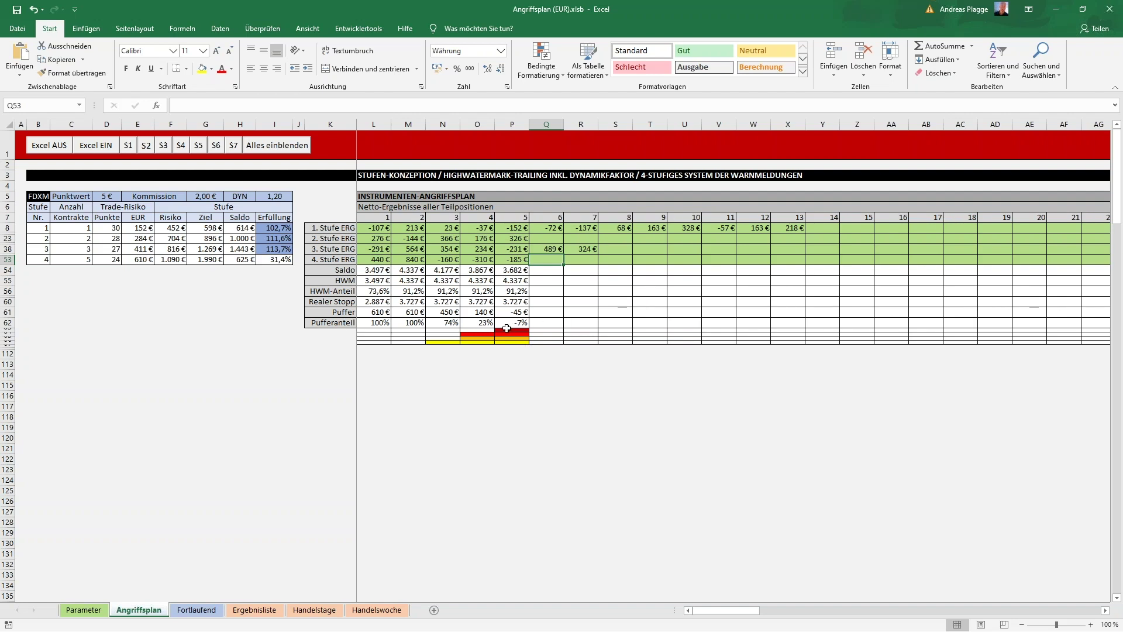
left_click(557, 418)
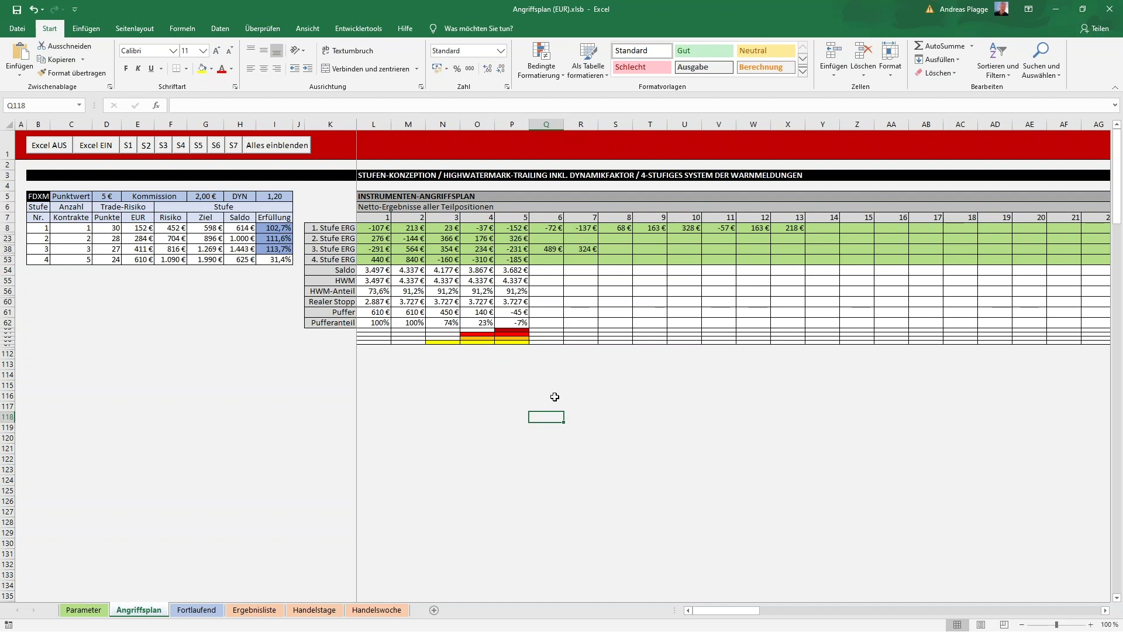
left_click(519, 322)
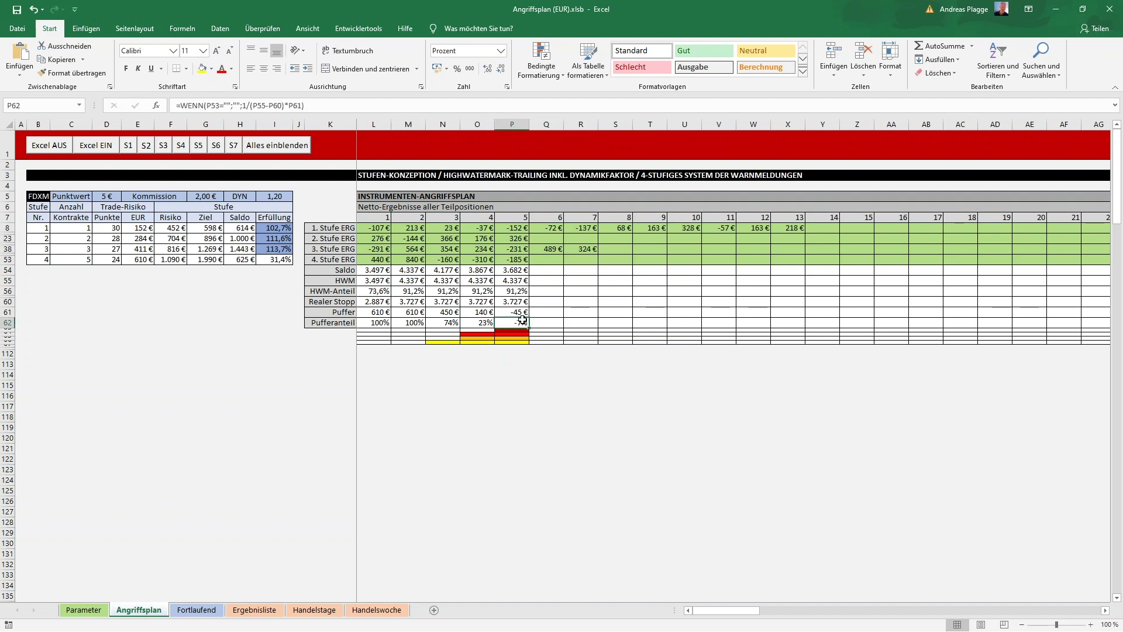
Step: Examine the end of the curves in Fortlaufend, then inspect the fifth result's Saldo and HWM on Angriffsplan
left_click(188, 611)
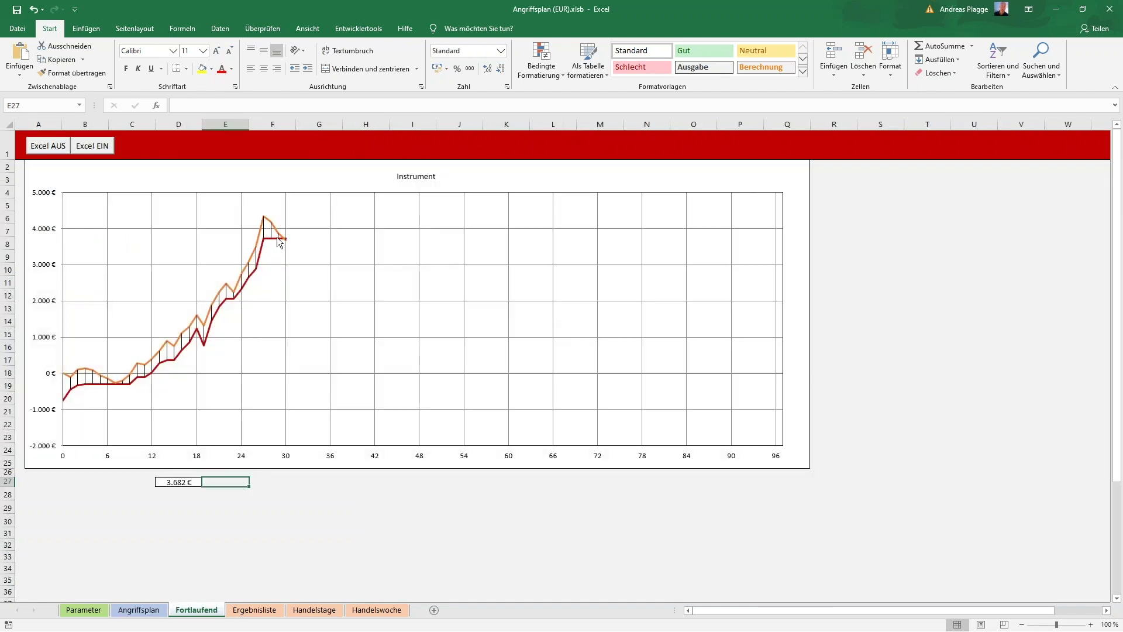
mouse_move(282, 237)
left_click(138, 609)
left_click(507, 385)
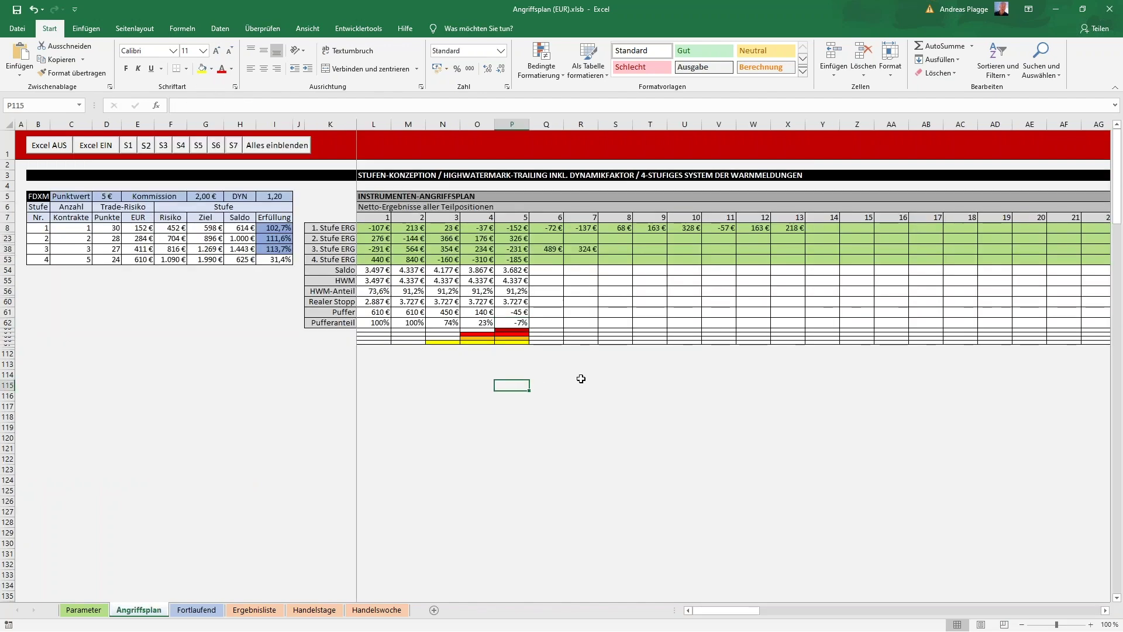
left_click(579, 377)
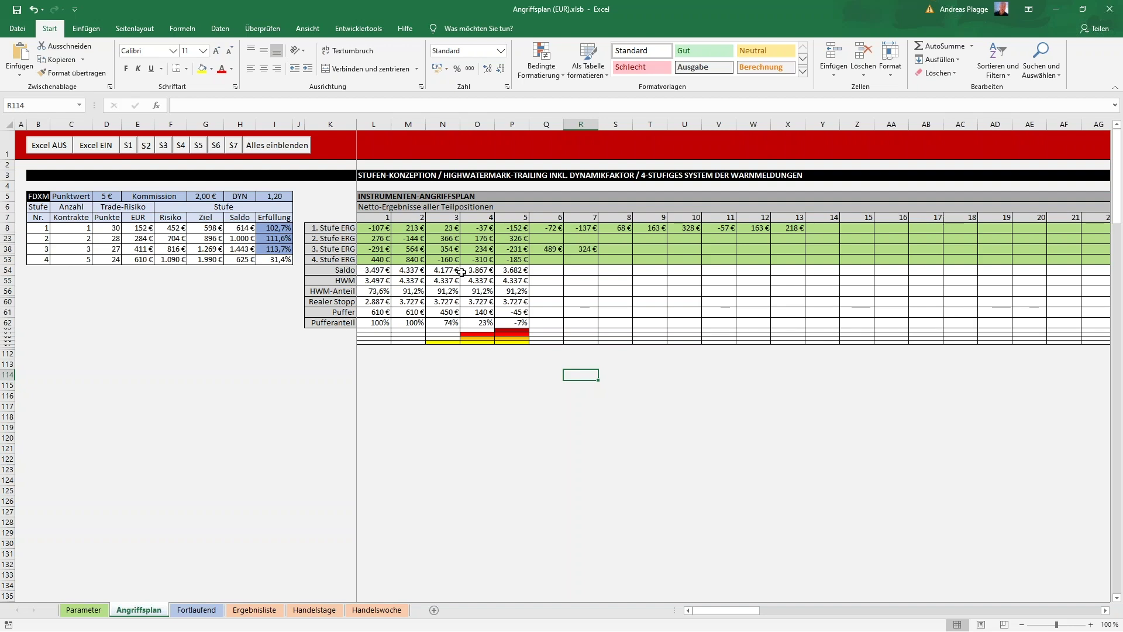
left_click(521, 271)
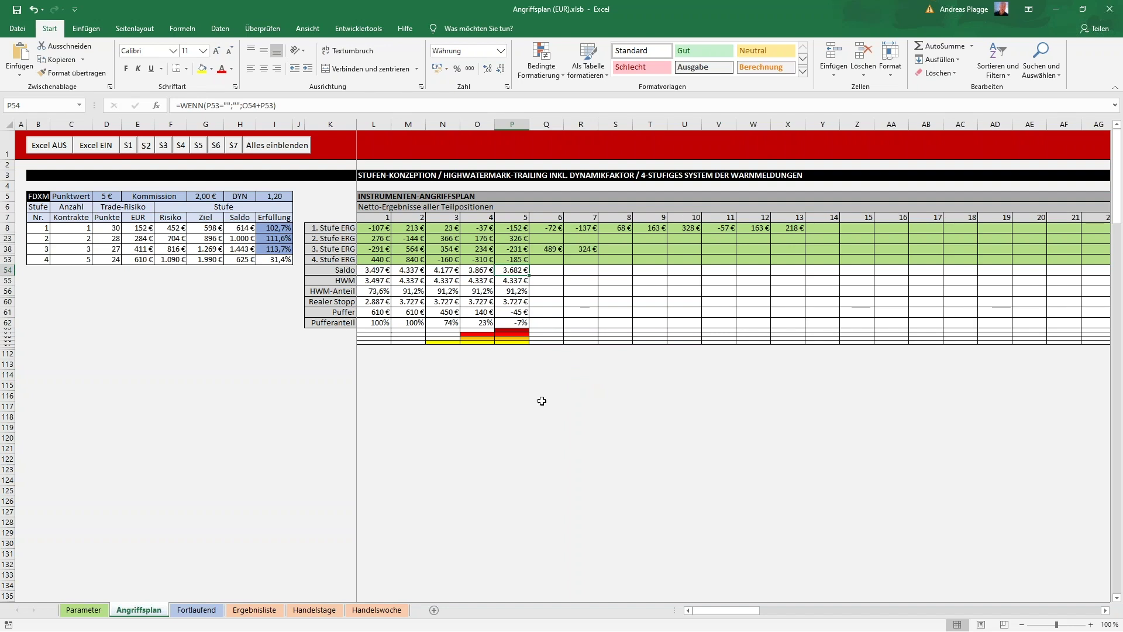
left_click(520, 281)
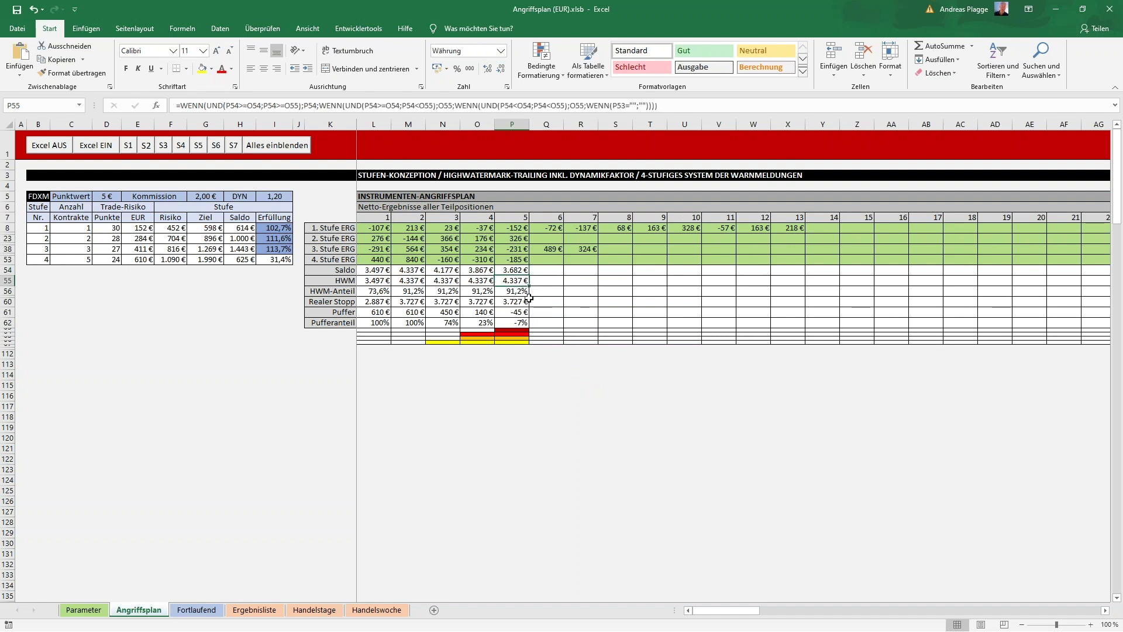
left_click(513, 270)
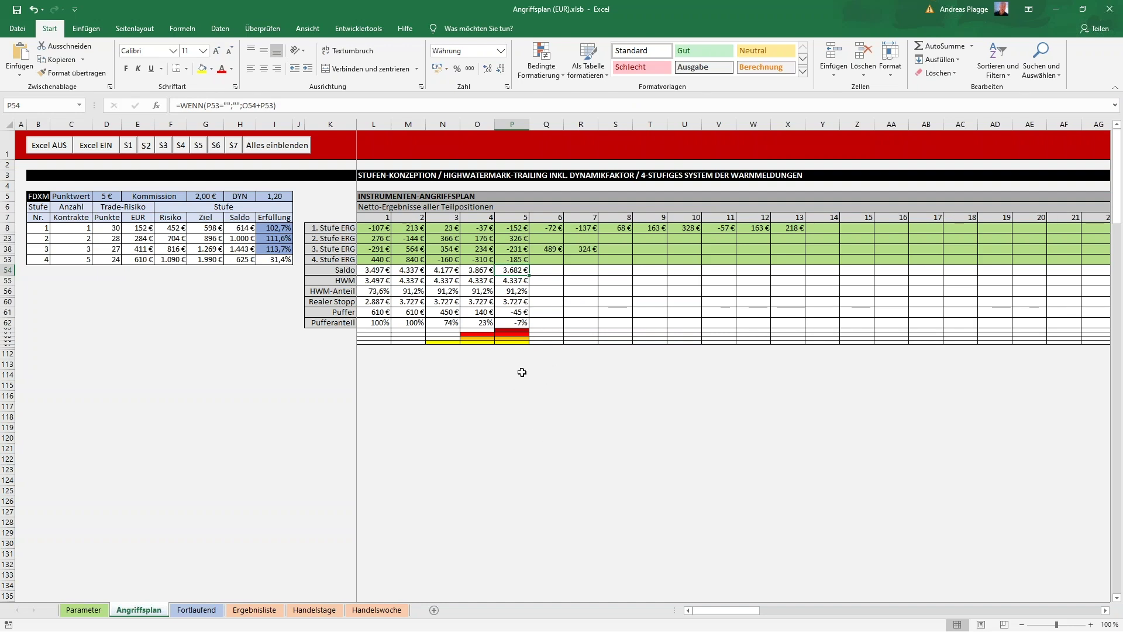
Step: Compare the latest chart point in Fortlaufend with the fifth result's Puffer, Pufferanteil and warning levels on Angriffsplan
left_click(196, 610)
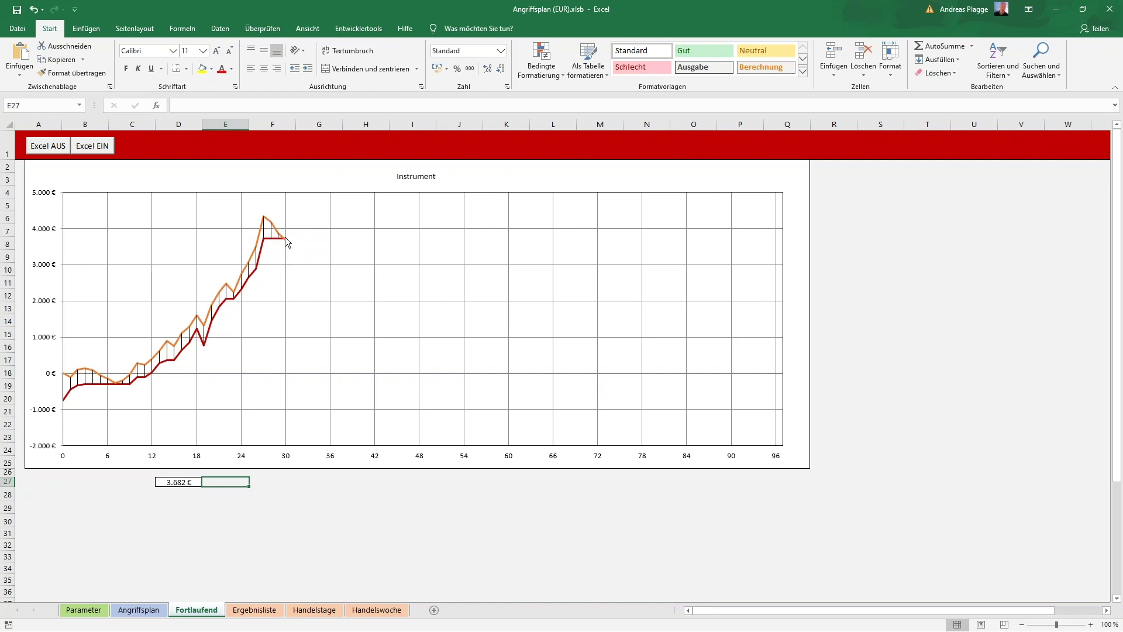
left_click(151, 613)
left_click(521, 388)
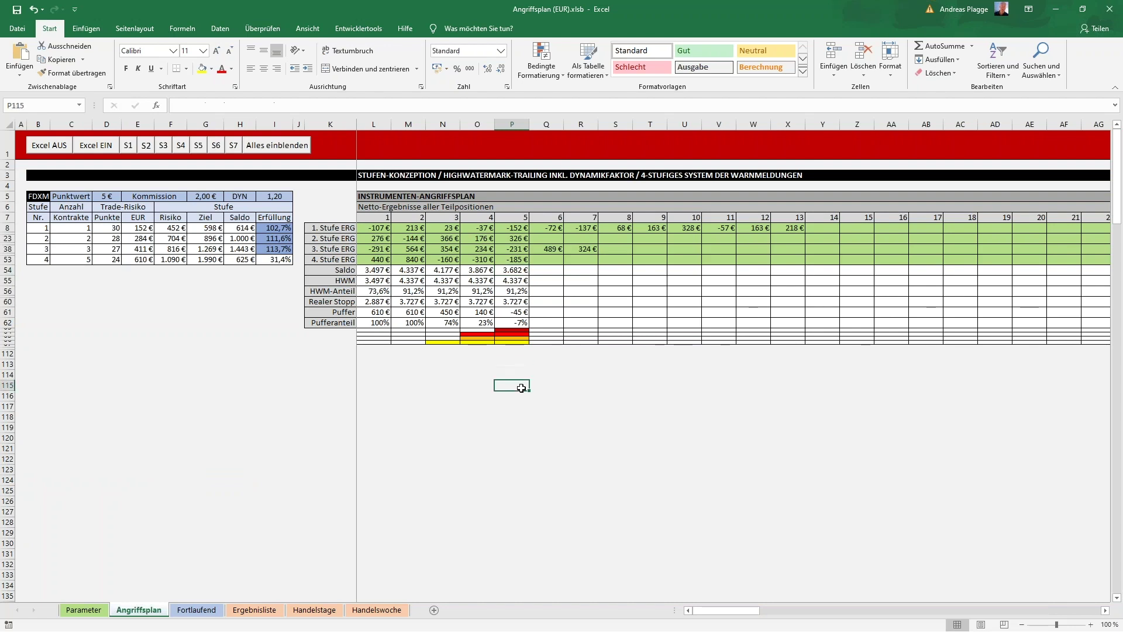
left_click(518, 302)
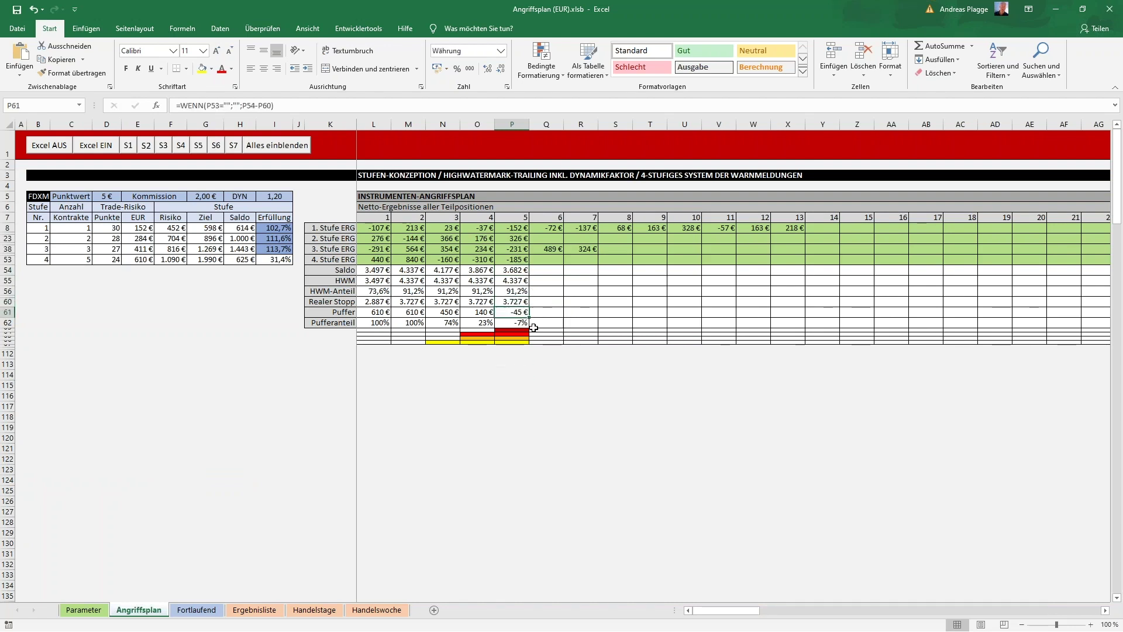
left_click(548, 416)
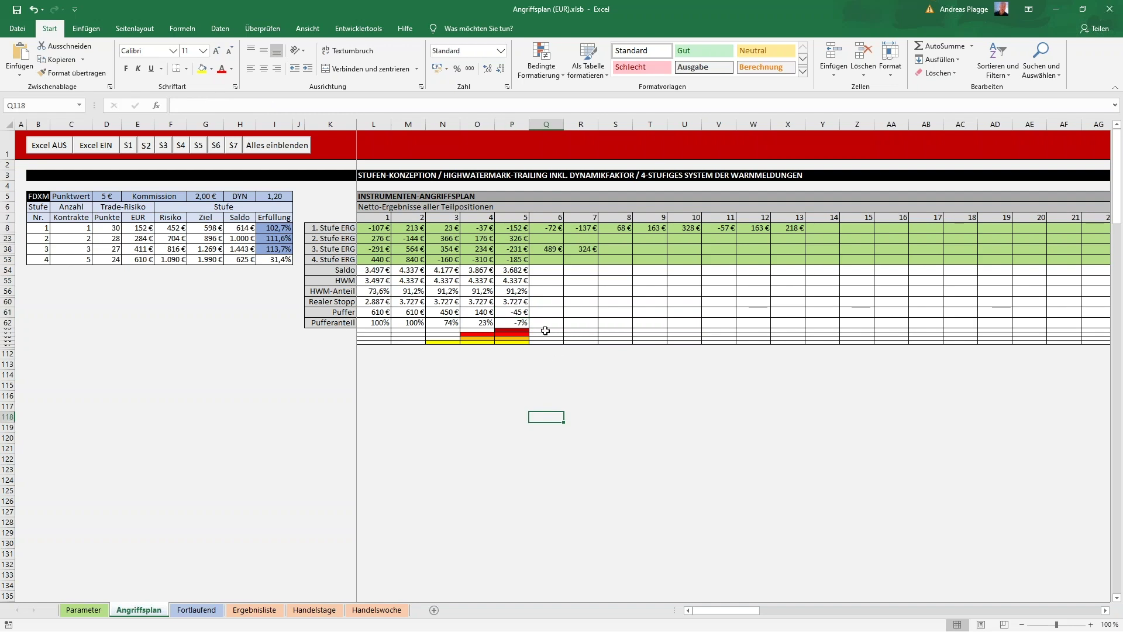
left_click(516, 323)
left_click(515, 375)
left_click(508, 362)
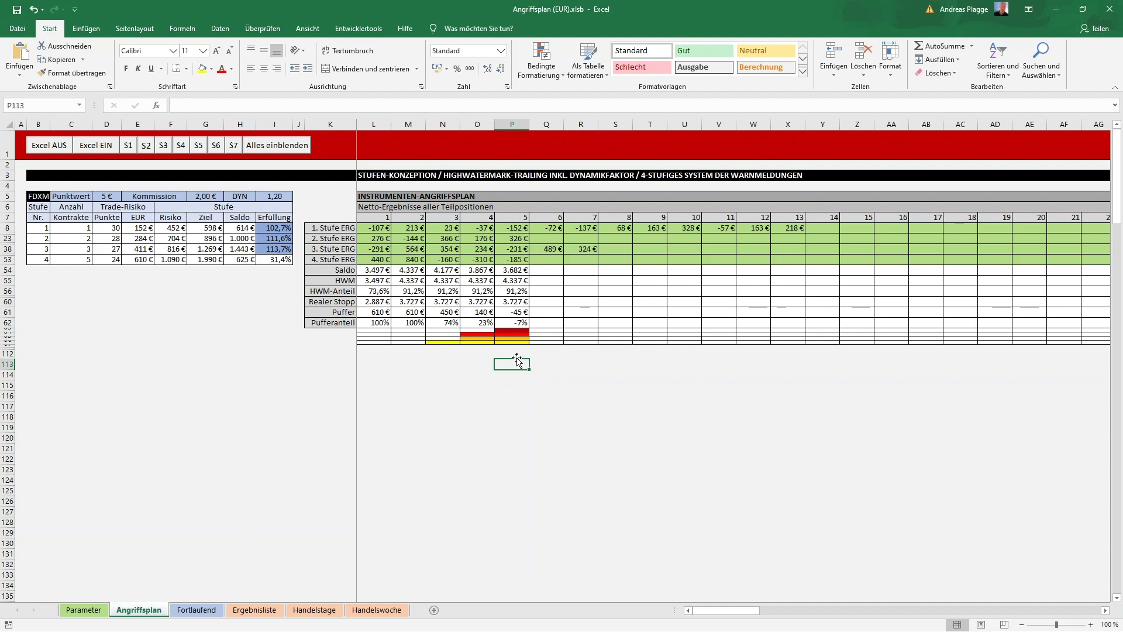
left_click(372, 365)
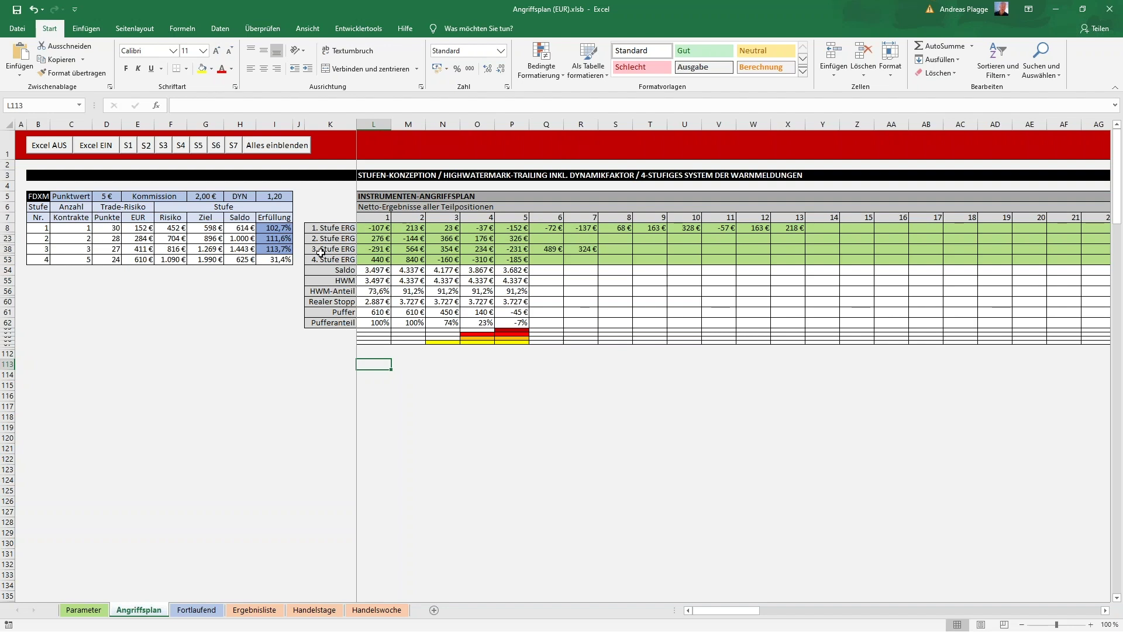
left_click(517, 260)
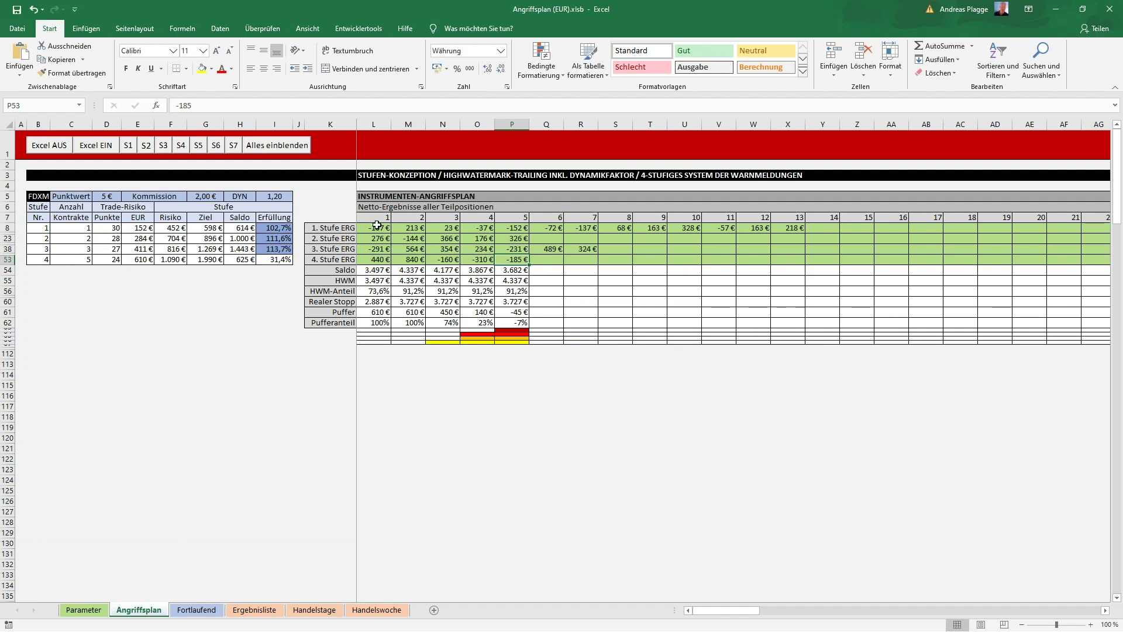
Step: Examine the course of the result and stop curves and the gap between them in the Fortlaufend chart
left_click(196, 610)
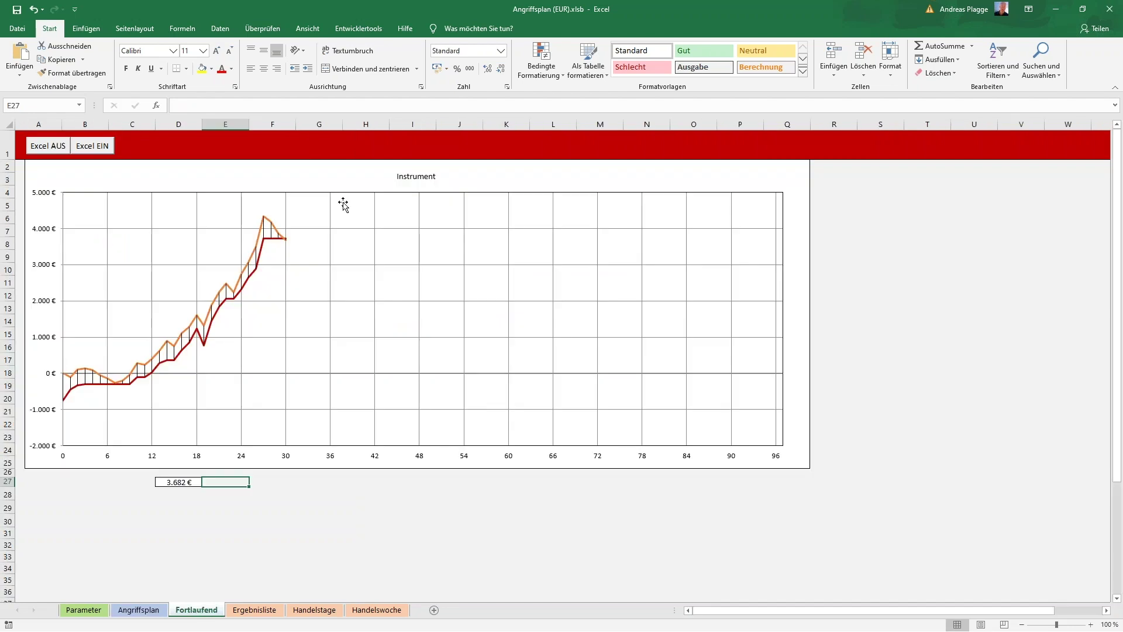
left_click(414, 176)
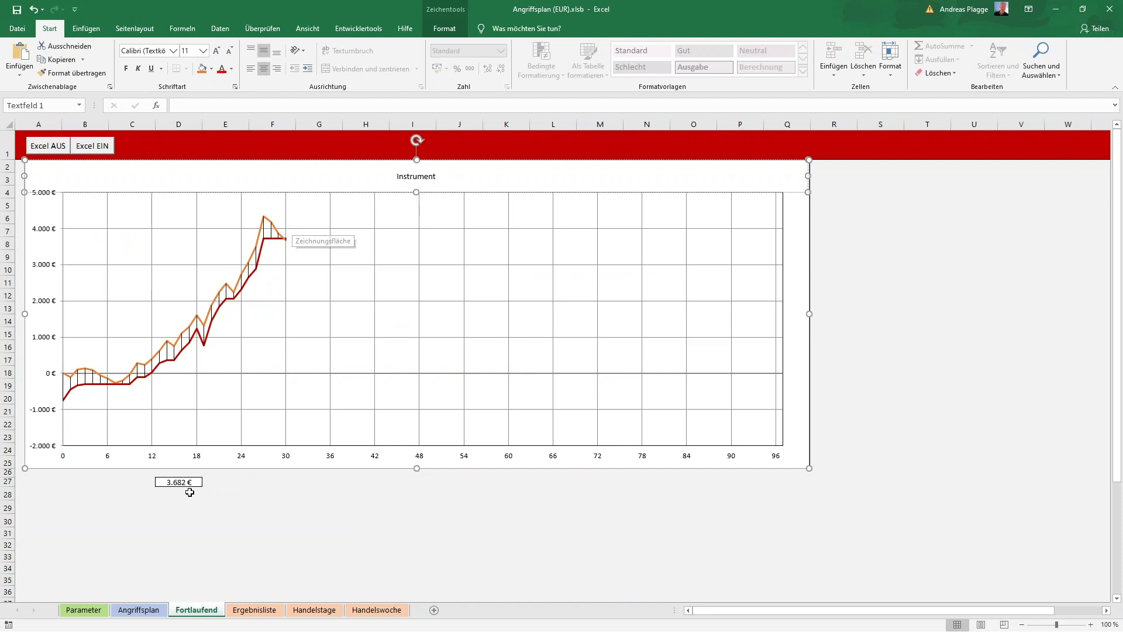
left_click(223, 482)
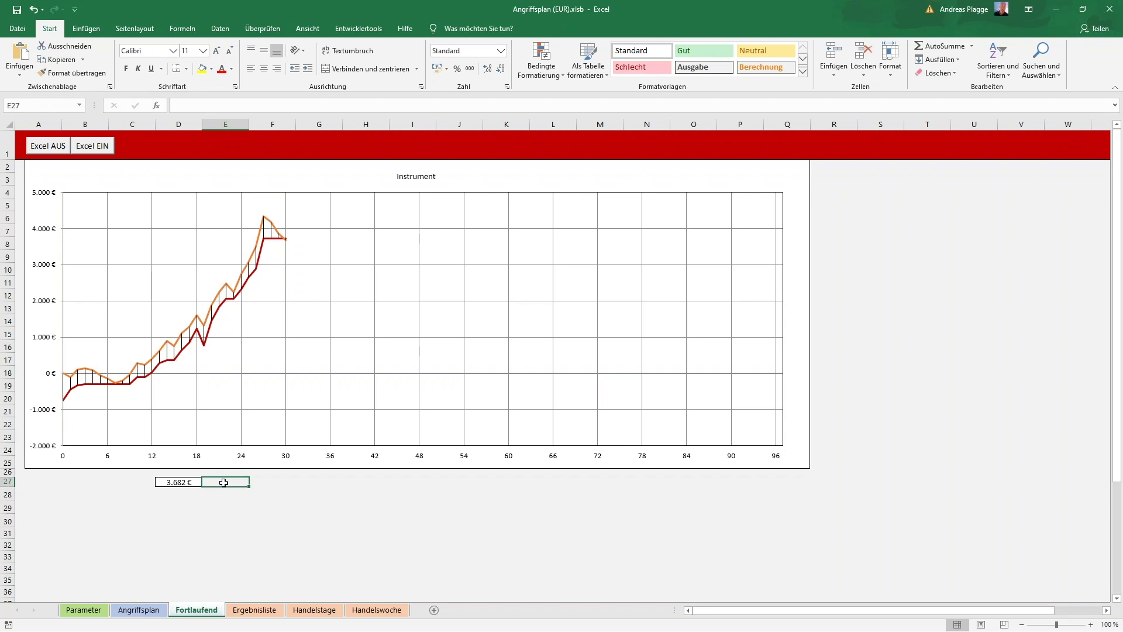
left_click(273, 510)
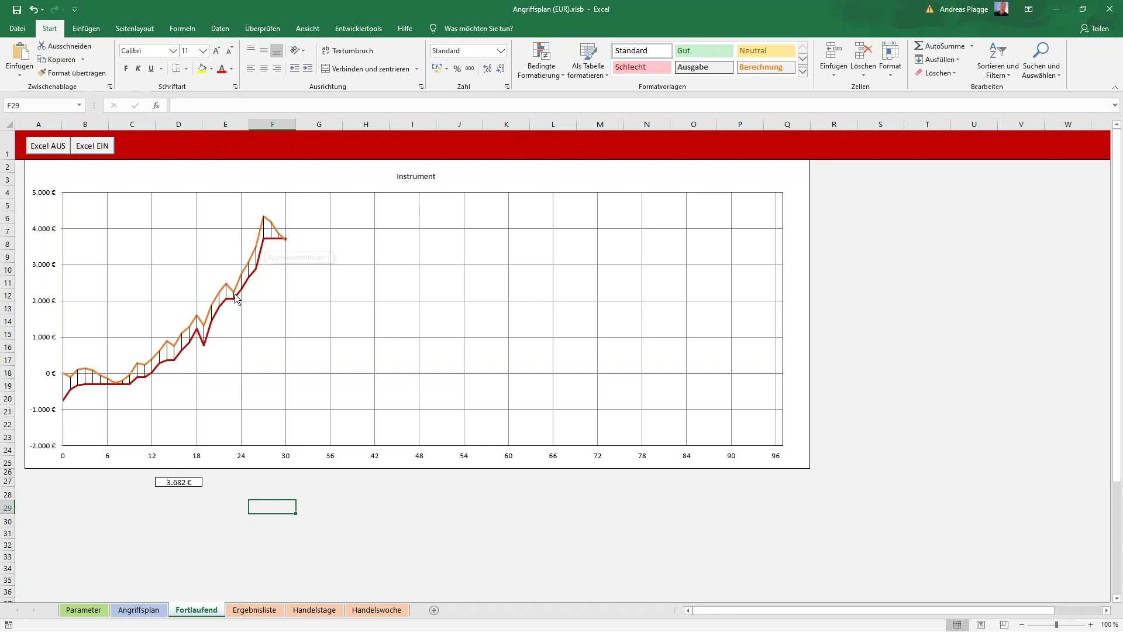
mouse_move(269, 244)
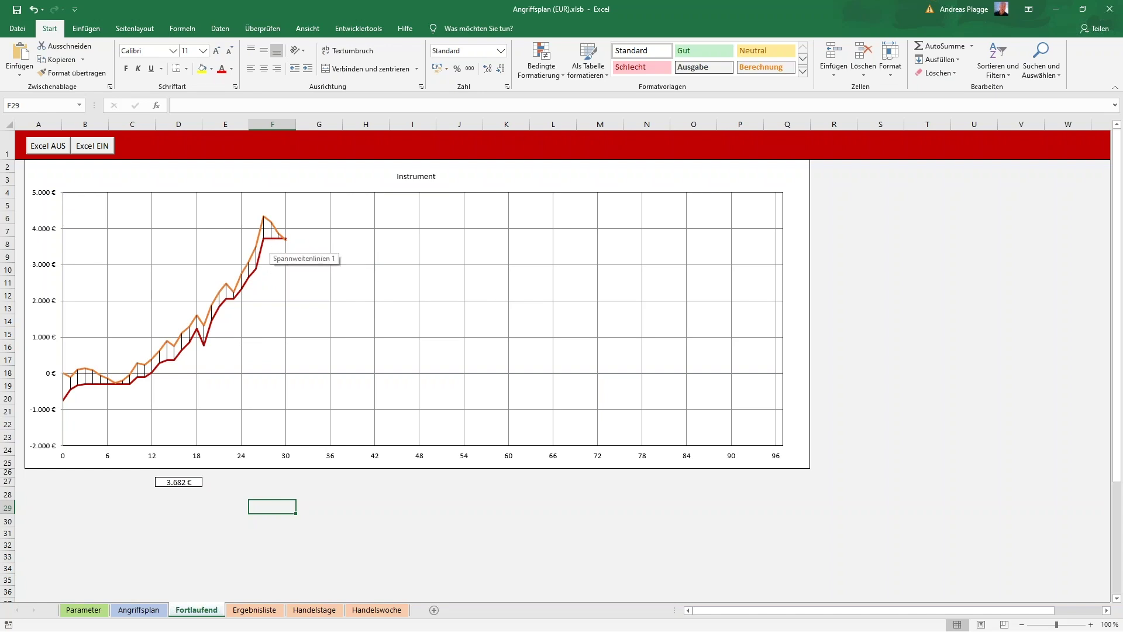
left_click(356, 535)
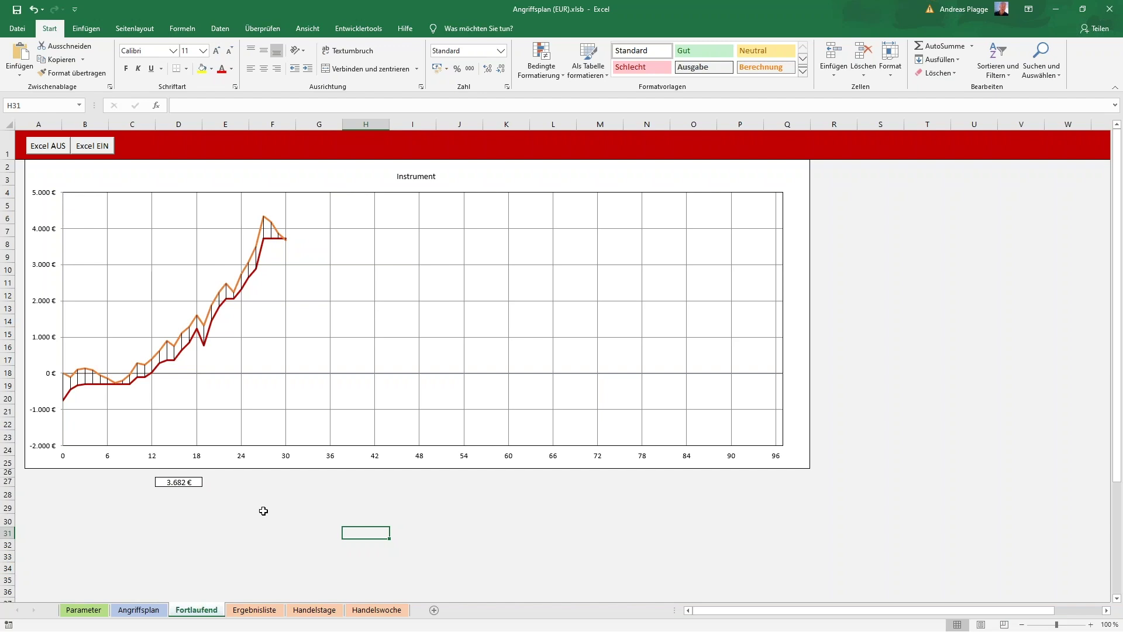
left_click(270, 508)
Step: Inspect the contract count and net result of the first trade in Ergebnisliste
left_click(257, 609)
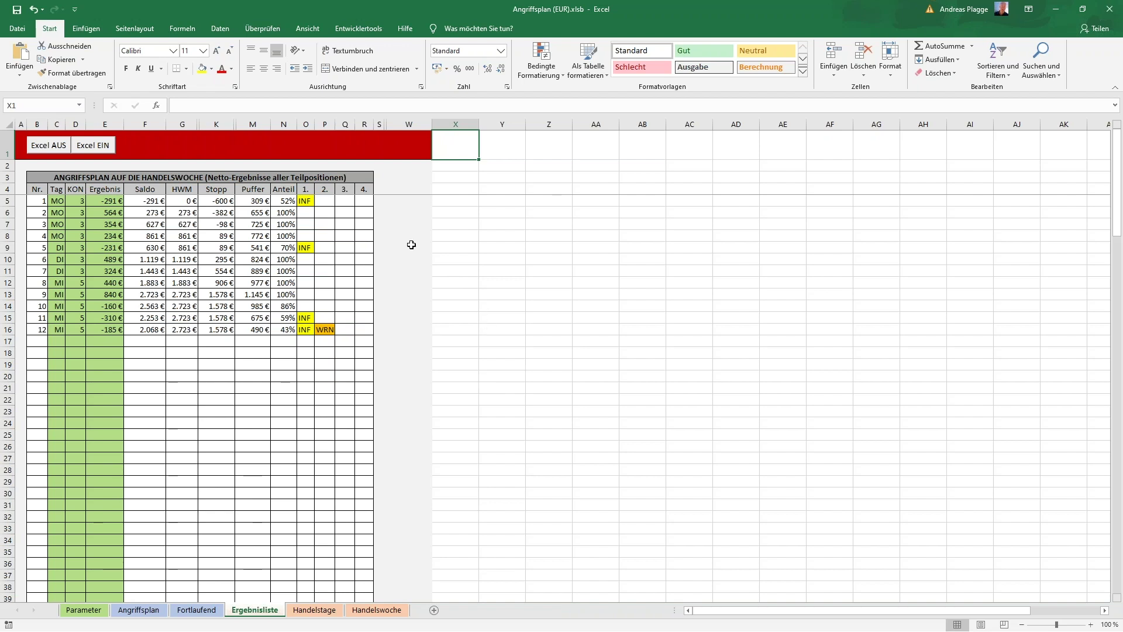
left_click(76, 201)
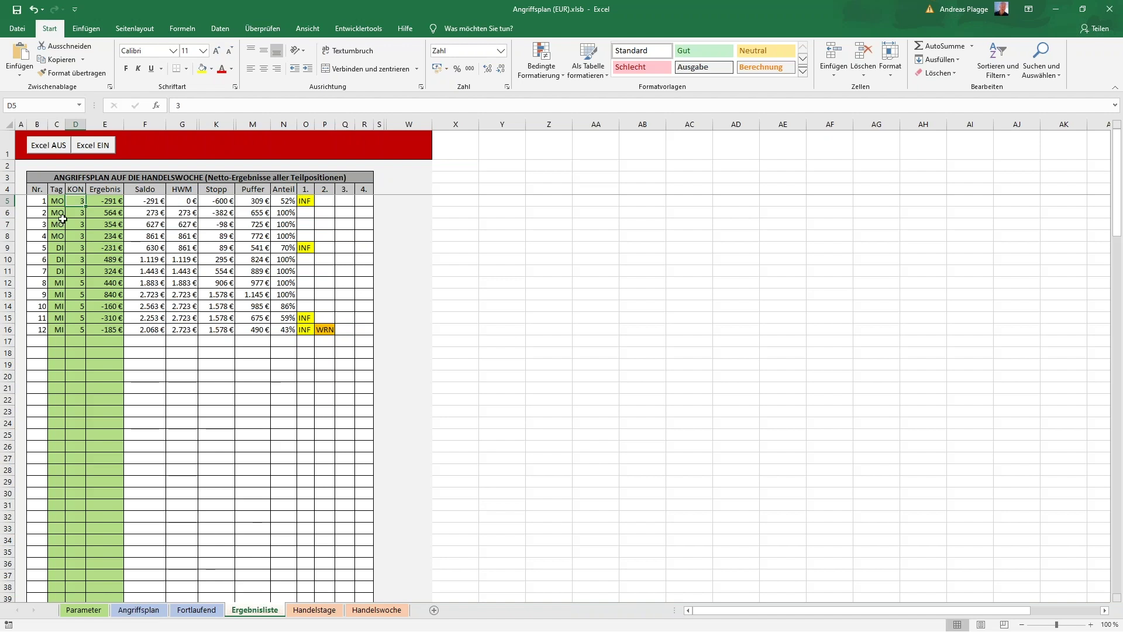
left_click(118, 199)
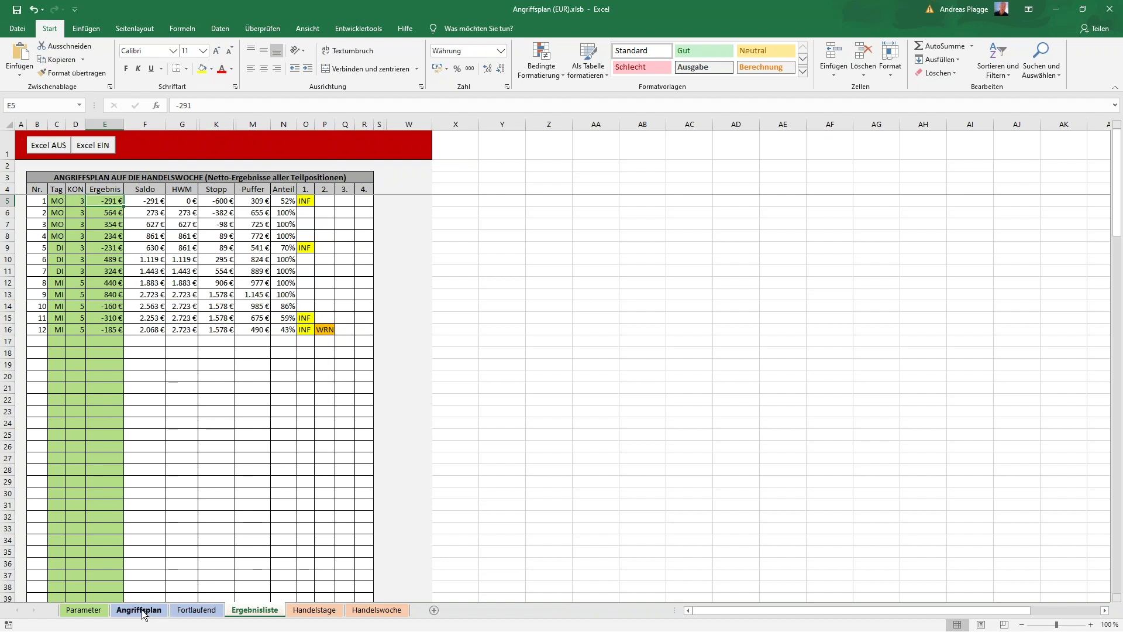
Step: Review the net results of the first and second Stufe by selecting their rows on Angriffsplan
left_click(196, 610)
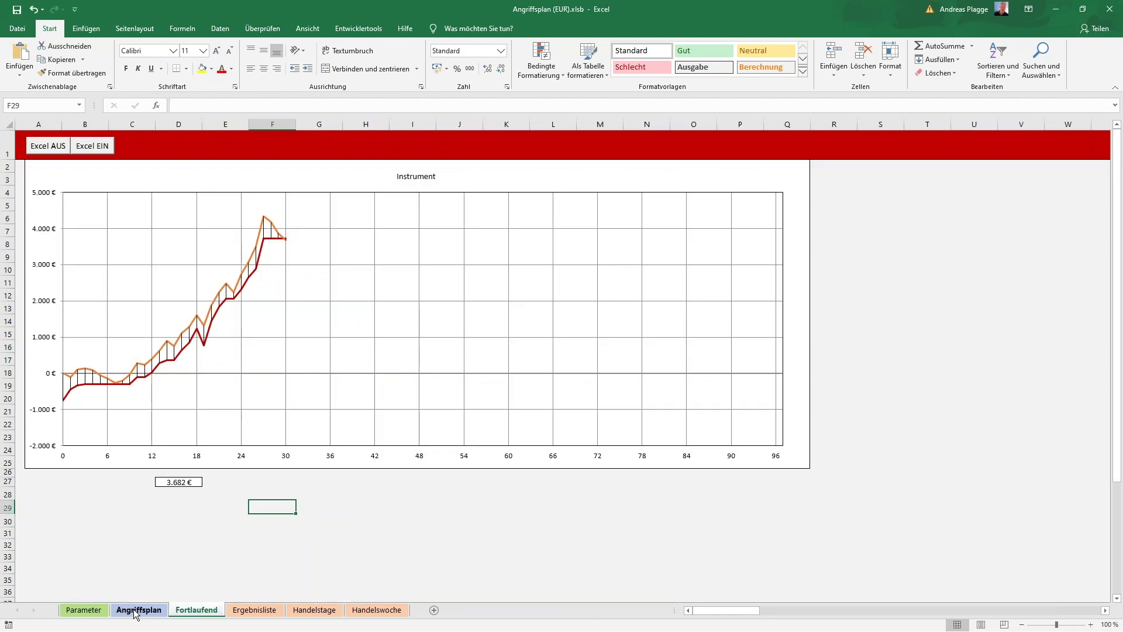
left_click(139, 609)
left_click(445, 416)
left_click_drag(367, 228, 793, 237)
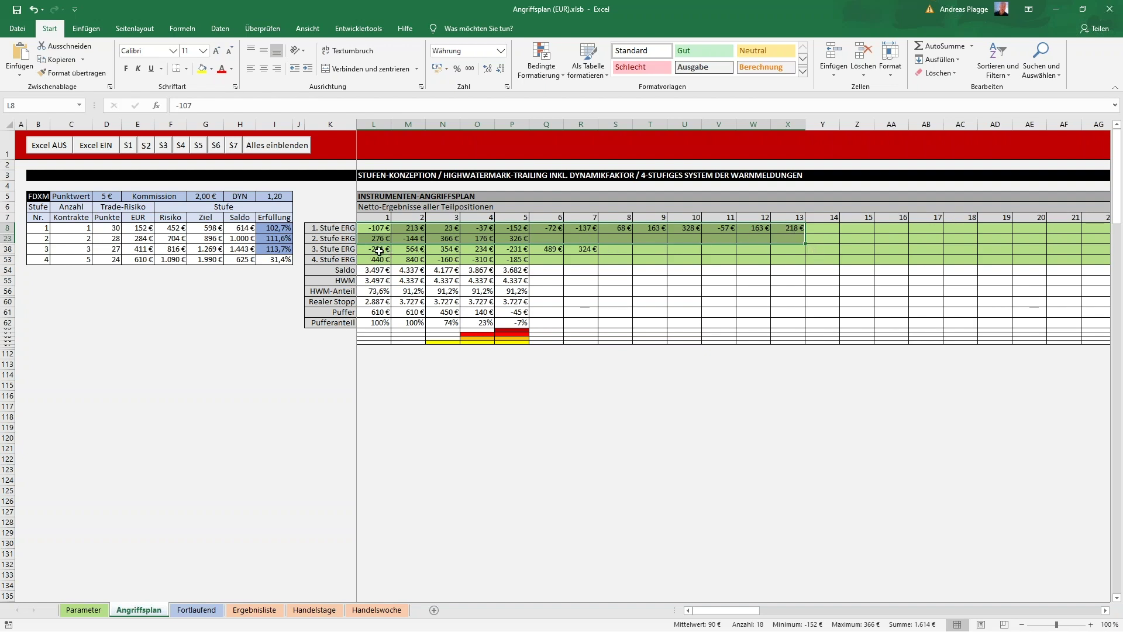
Step: Review the third and fourth Stufe's net results on Angriffsplan and the latest trade's contract count in Ergebnisliste
left_click_drag(375, 250, 585, 260)
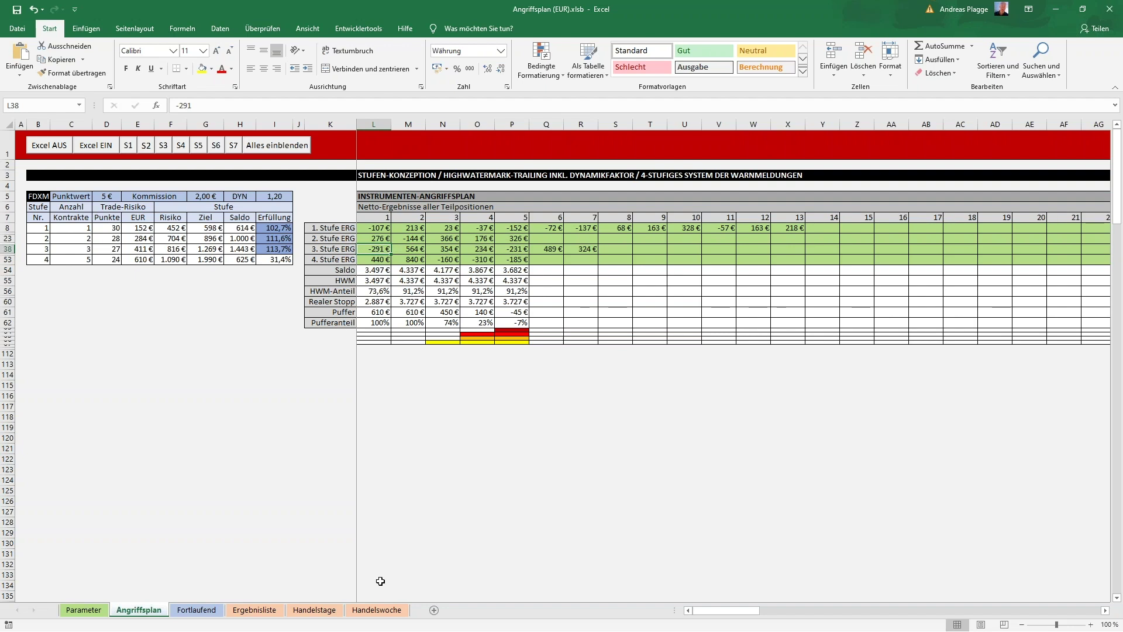
left_click(266, 610)
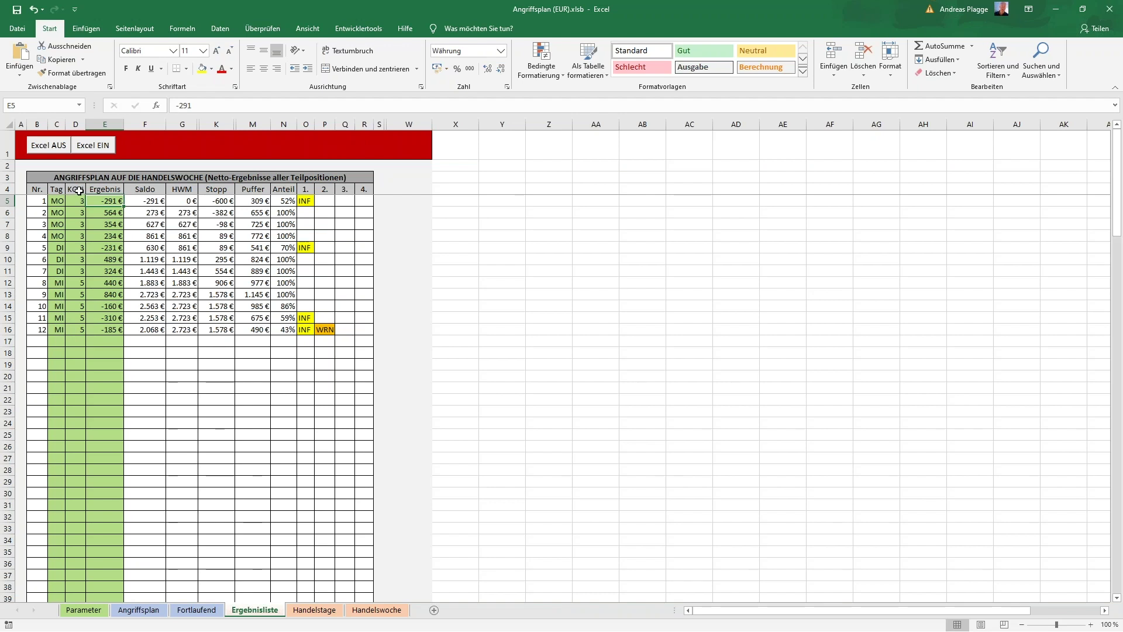
left_click(75, 330)
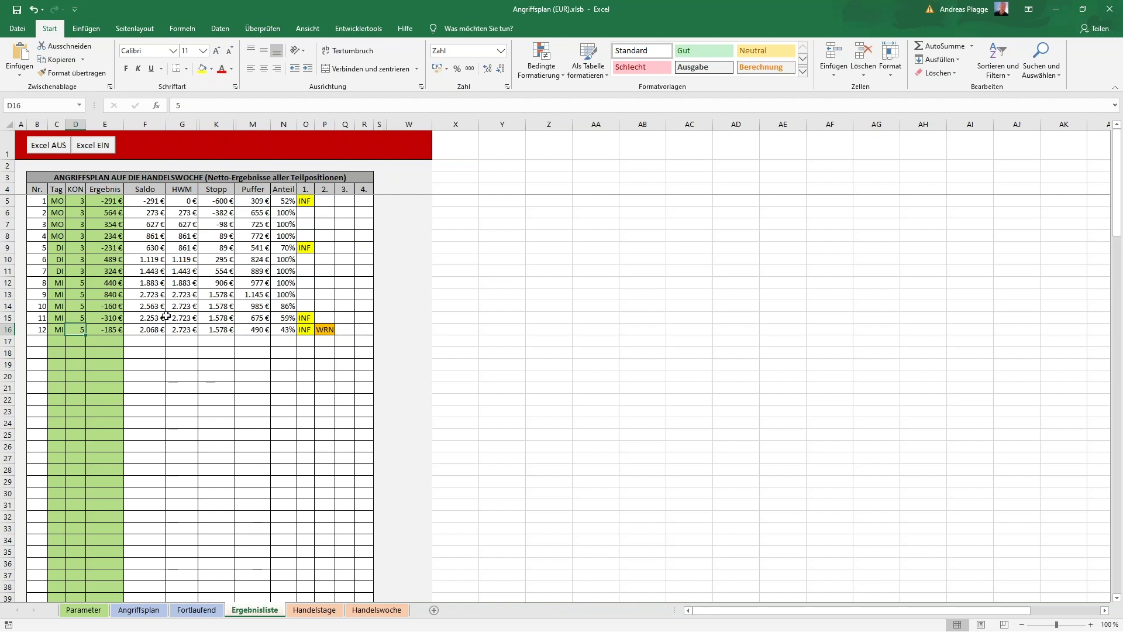
Step: Compare the result and stop curves of the Fortlaufend, Handelstage and Handelswoche charts
left_click(316, 611)
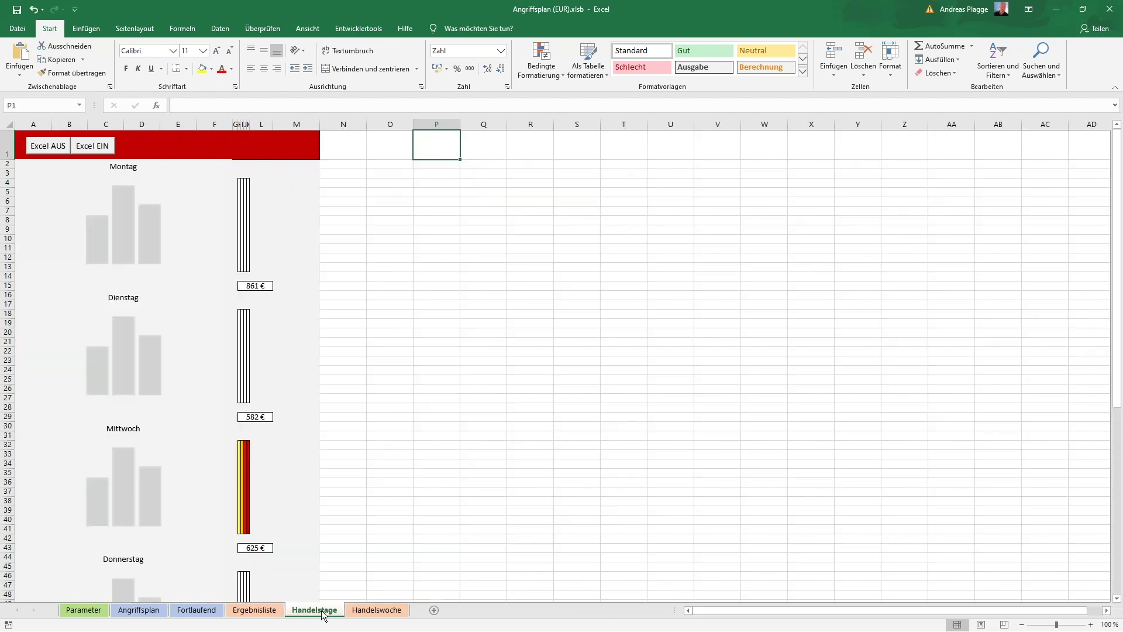
left_click(370, 610)
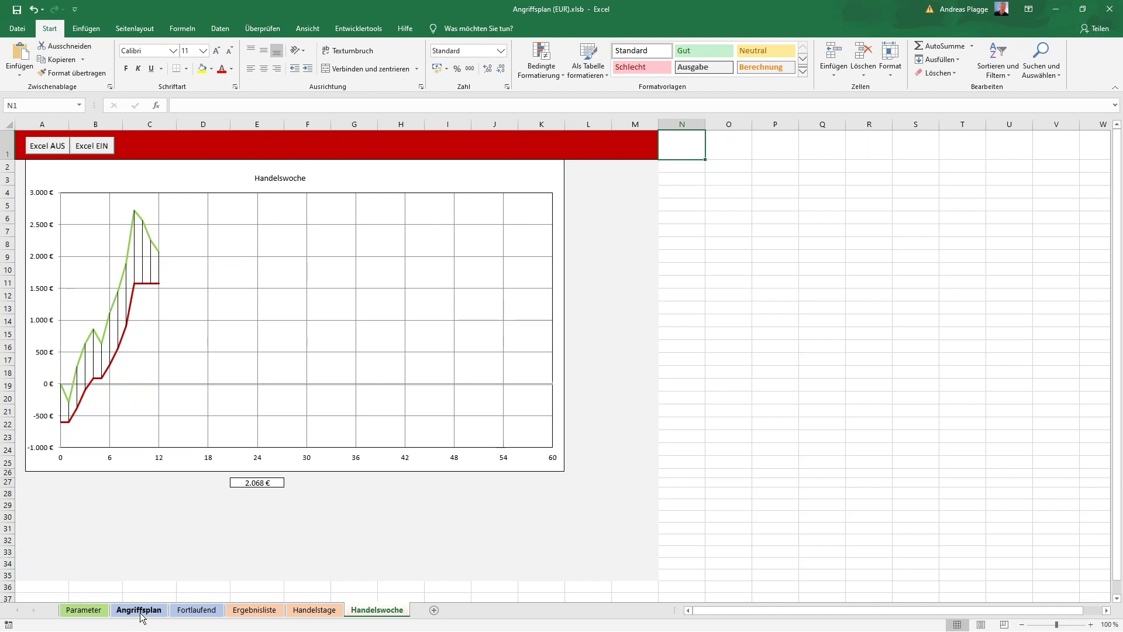
left_click(184, 612)
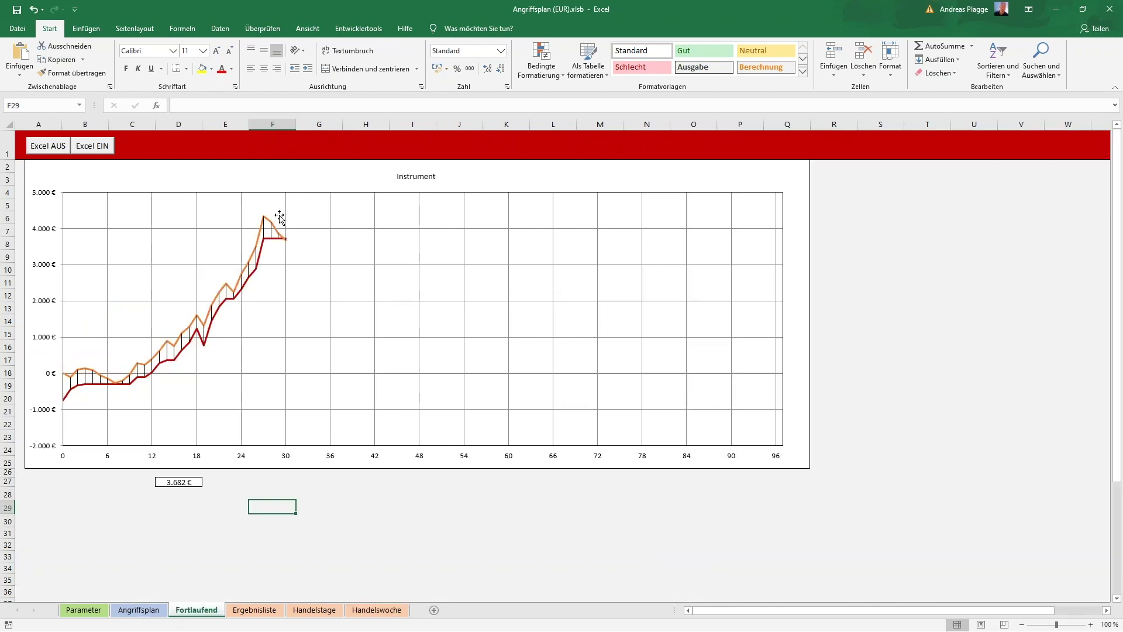
left_click(316, 612)
left_click(389, 612)
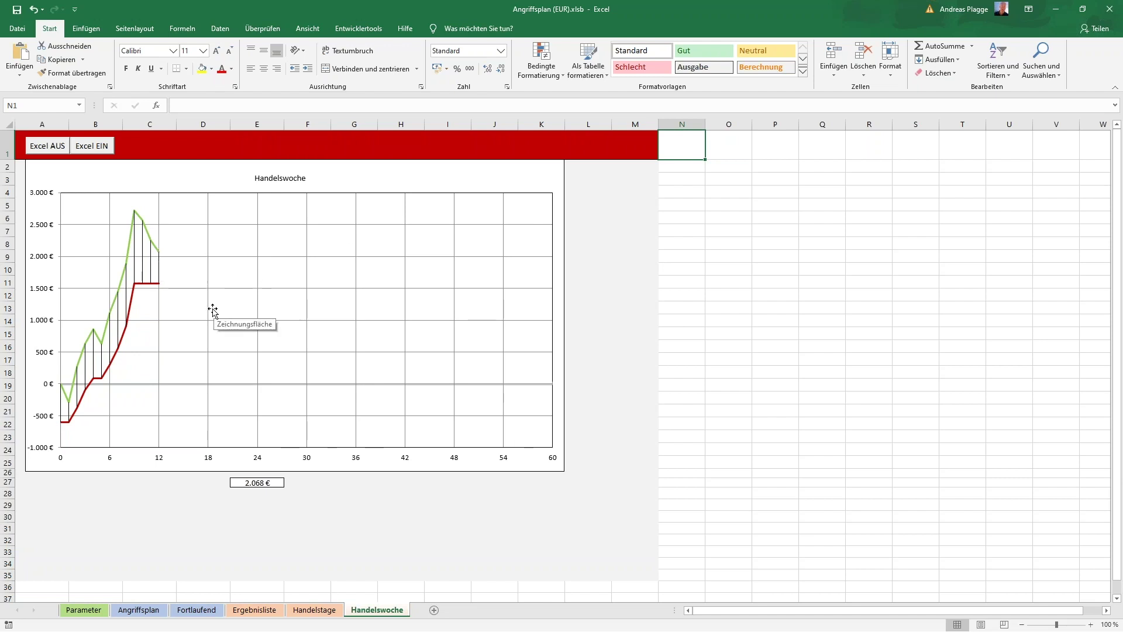
left_click(748, 242)
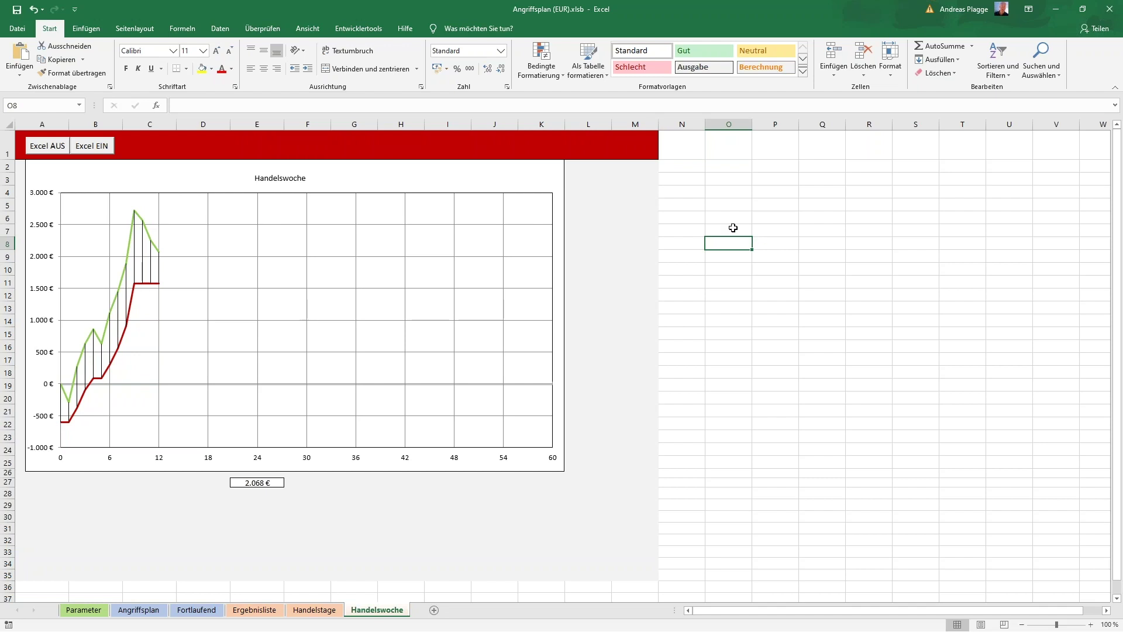
left_click(192, 610)
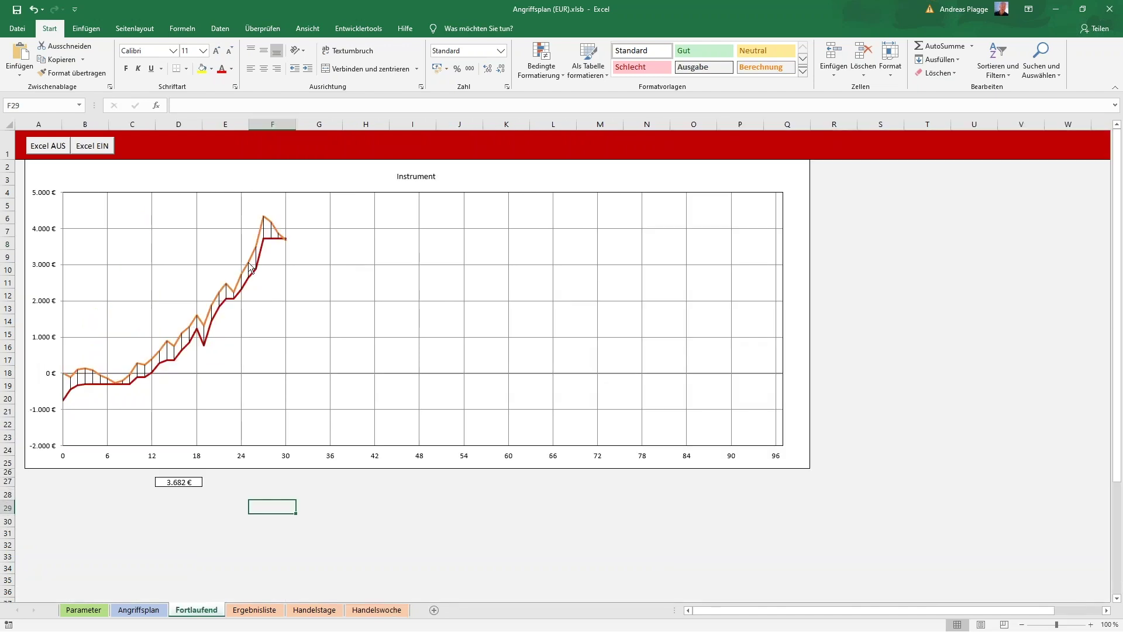
left_click(316, 614)
left_click(381, 610)
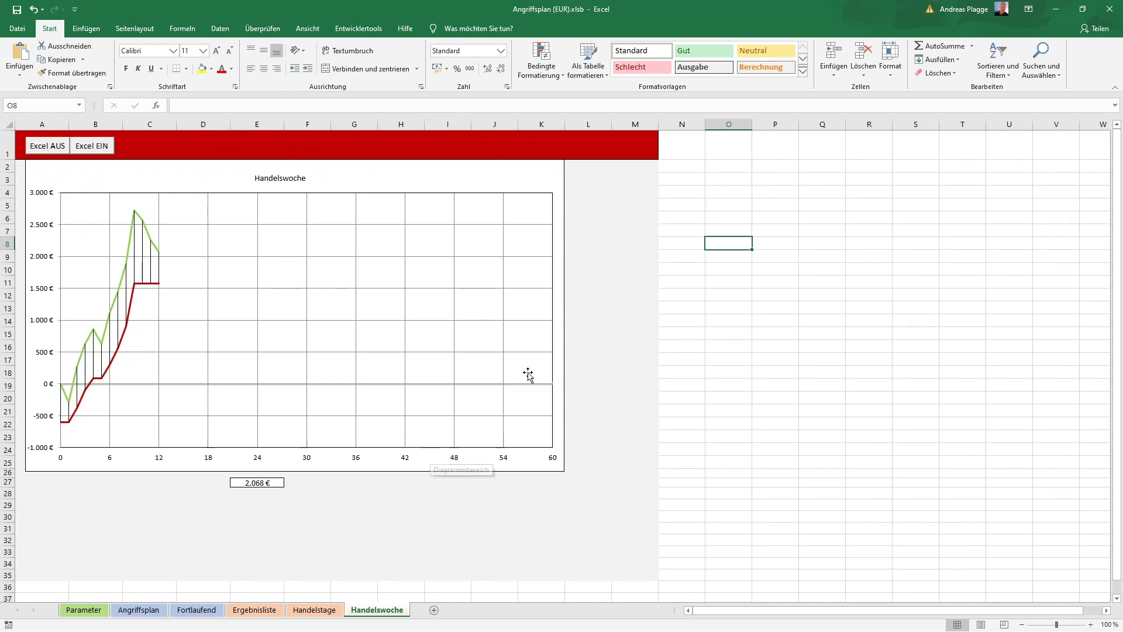
left_click(686, 206)
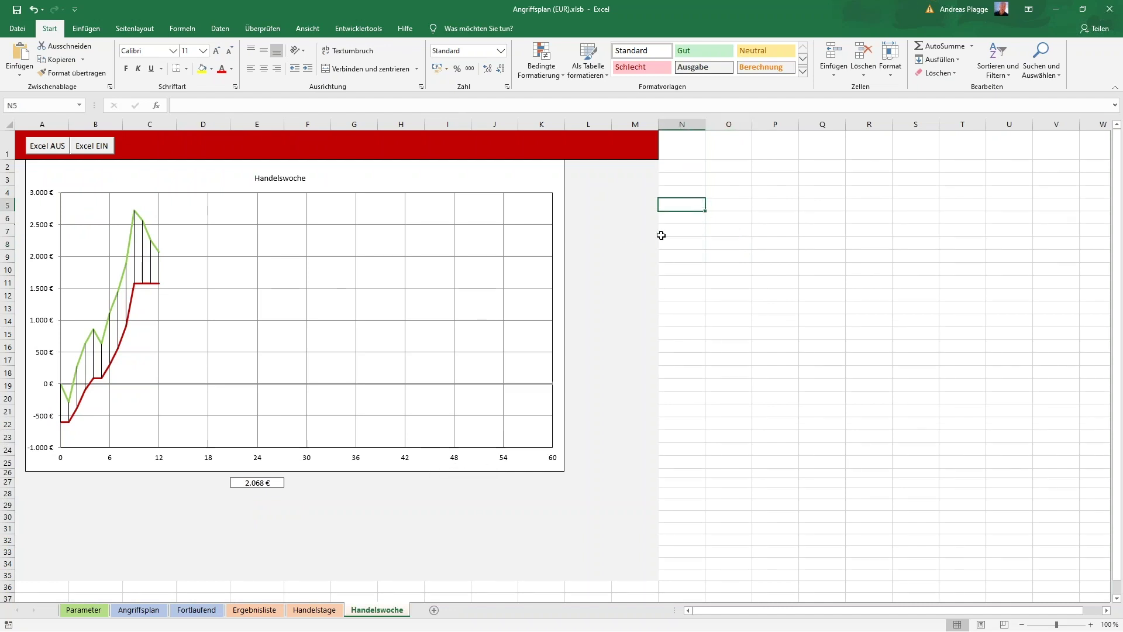
Step: Examine the Mittwoch result and stop curves and the warning levels beside them in Handelstage
left_click(316, 610)
left_click(407, 389)
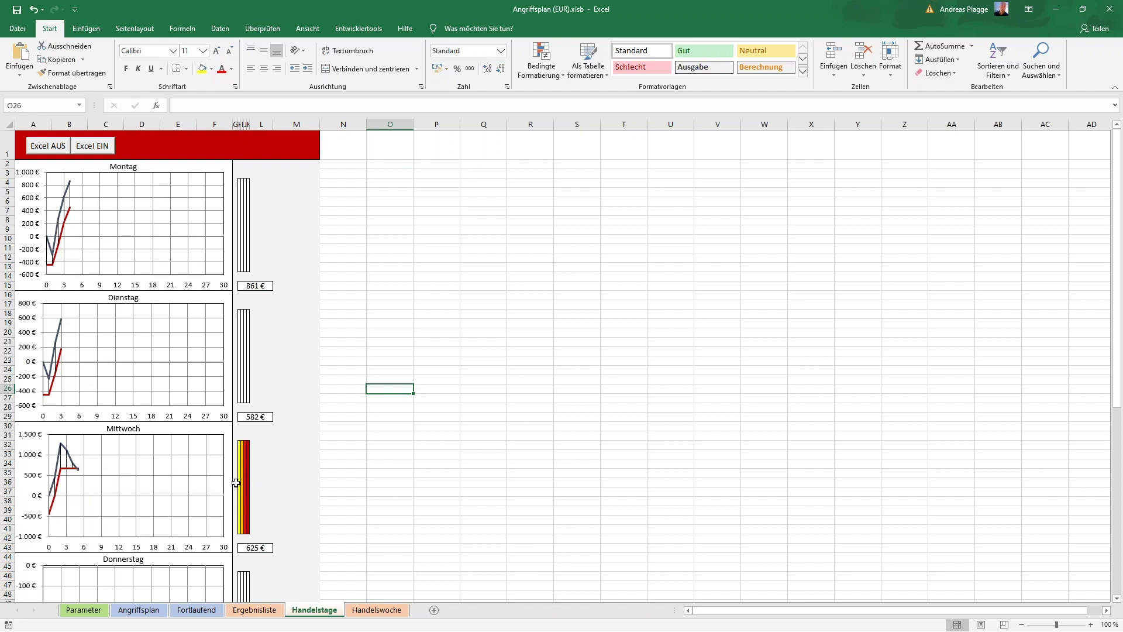
left_click(368, 474)
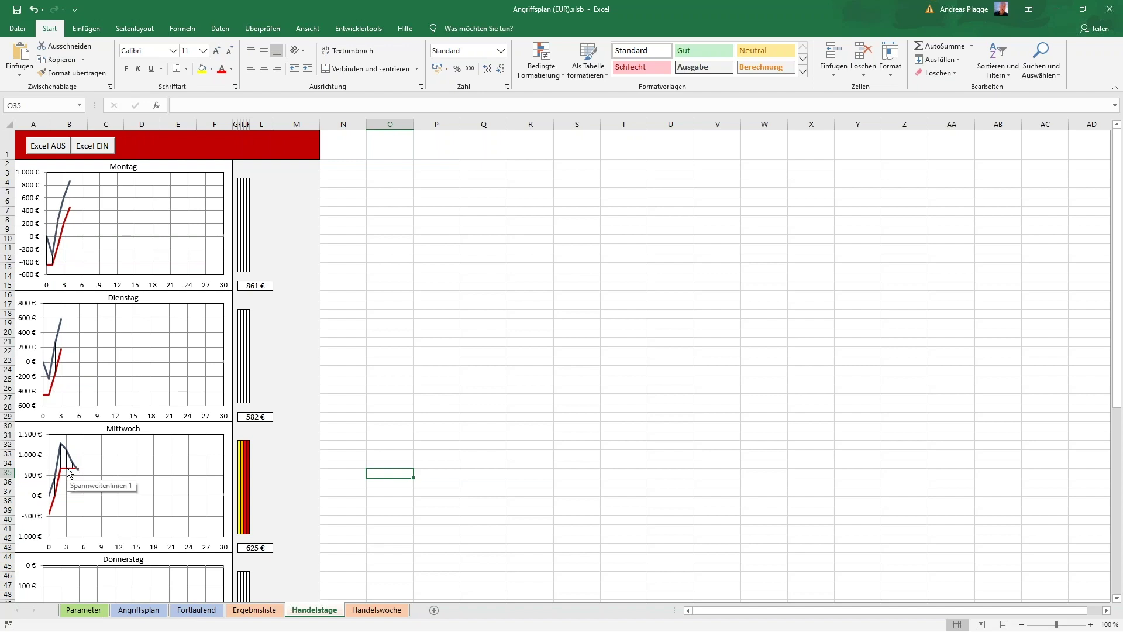
left_click(399, 405)
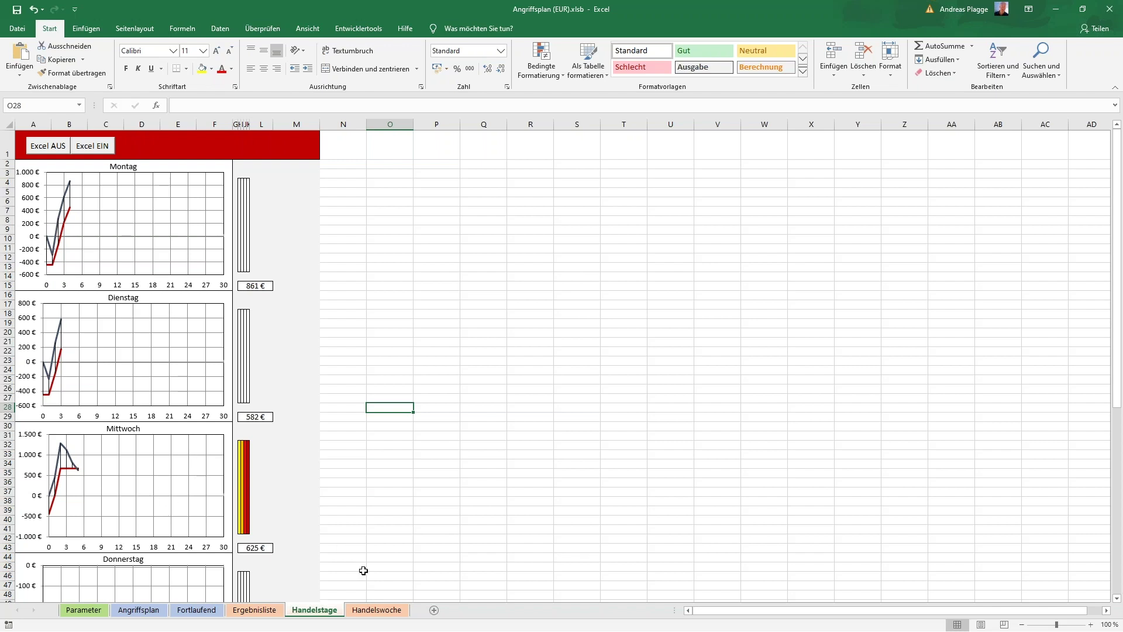
Step: Inspect the gap between result and stop at the end of the Handelswoche chart and compare it with Fortlaufend
left_click(374, 610)
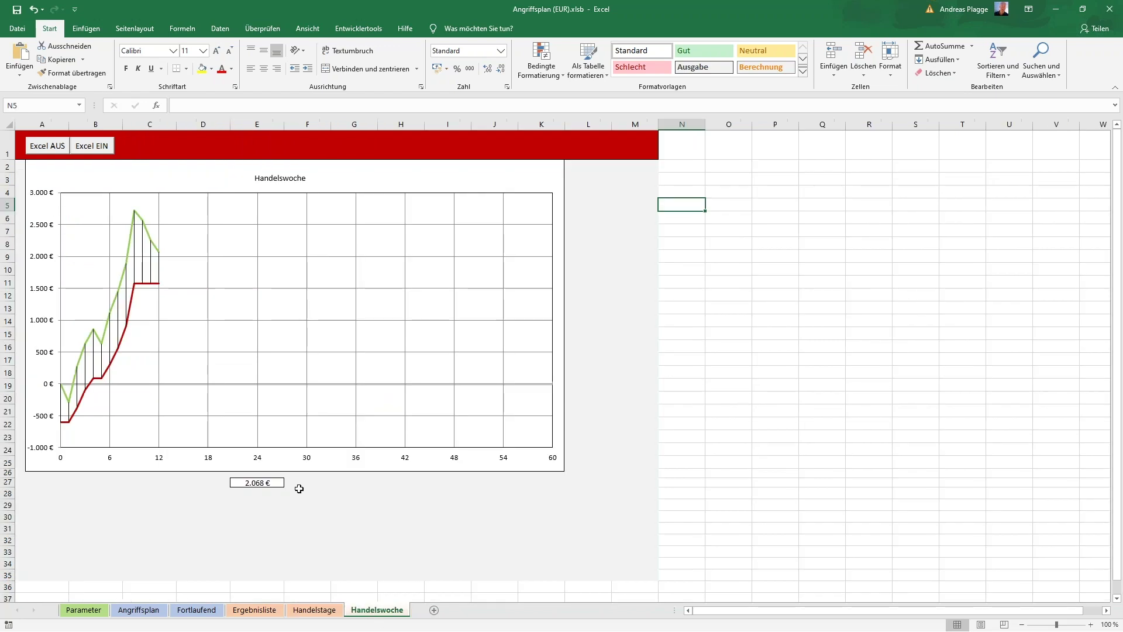
mouse_move(157, 252)
left_click(149, 268)
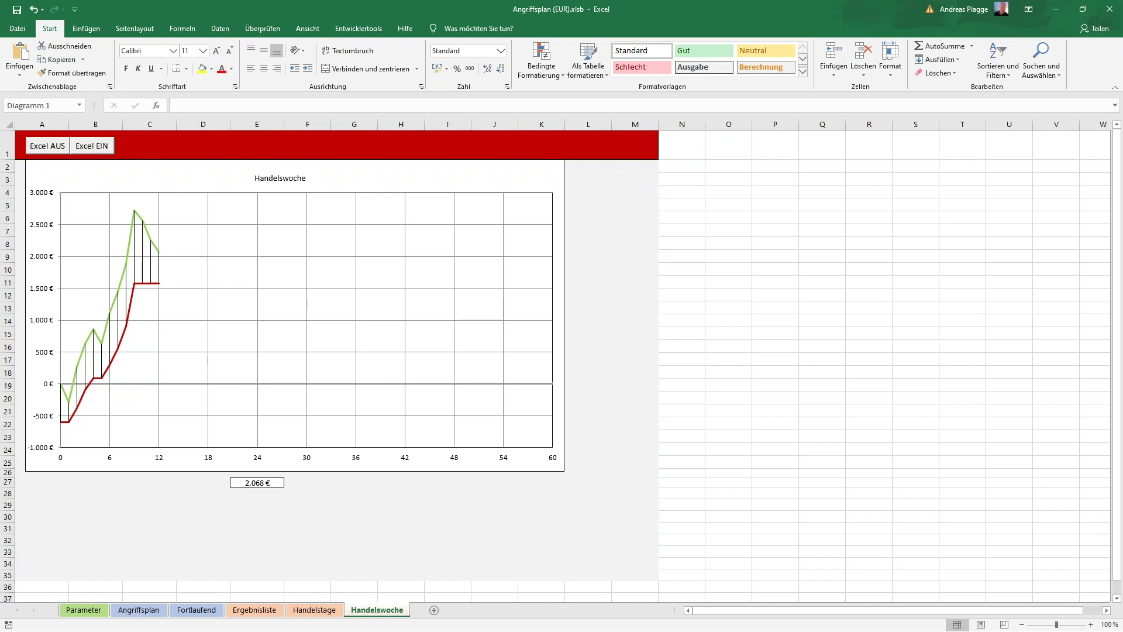
left_click(691, 279)
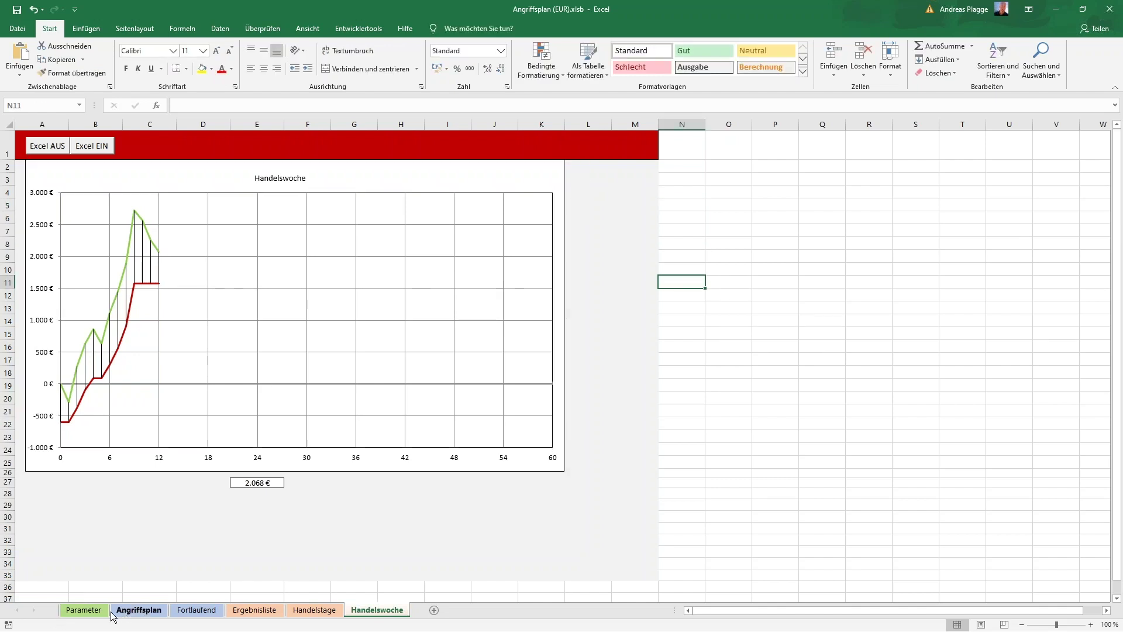
left_click(197, 611)
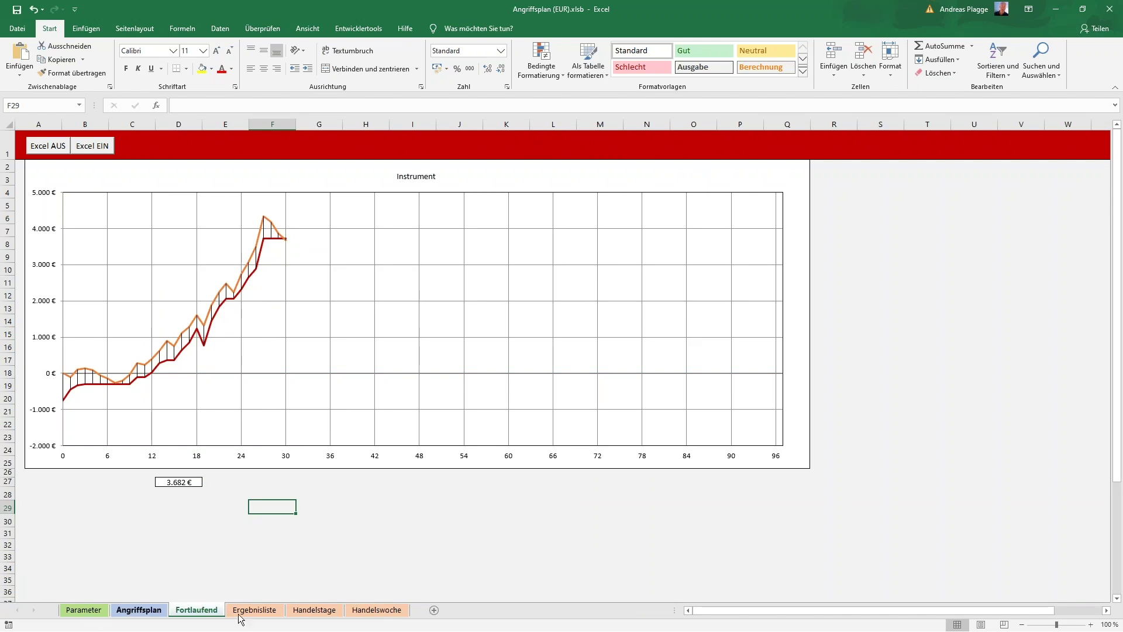
left_click(377, 610)
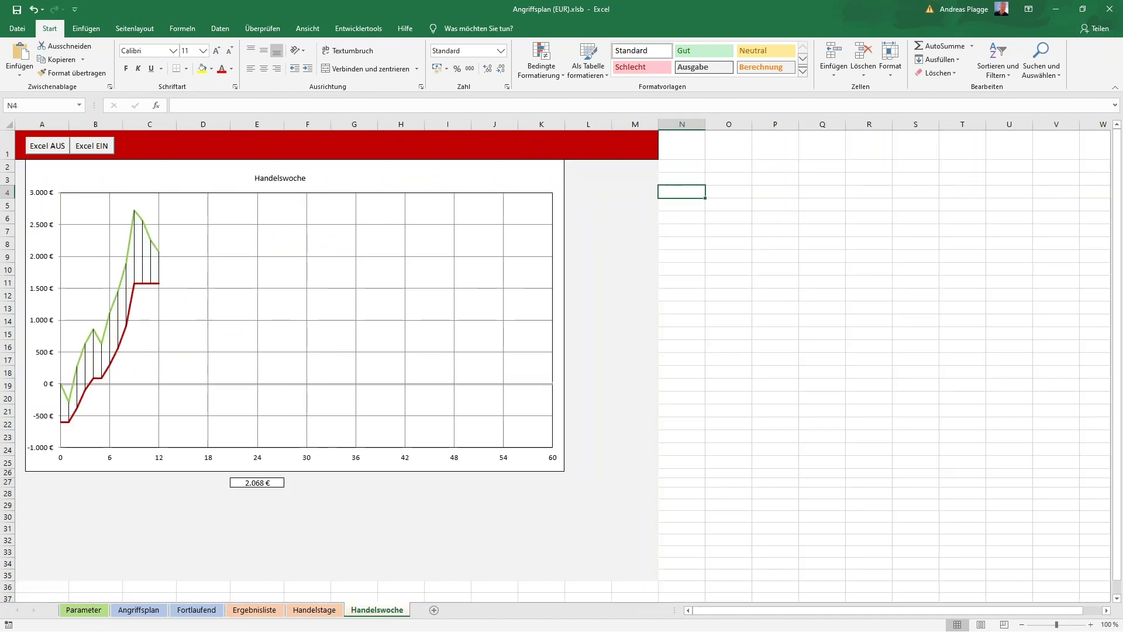
Step: Set the Dynamik-Faktor for Handelswoche on Parameter to 1,00
left_click(85, 612)
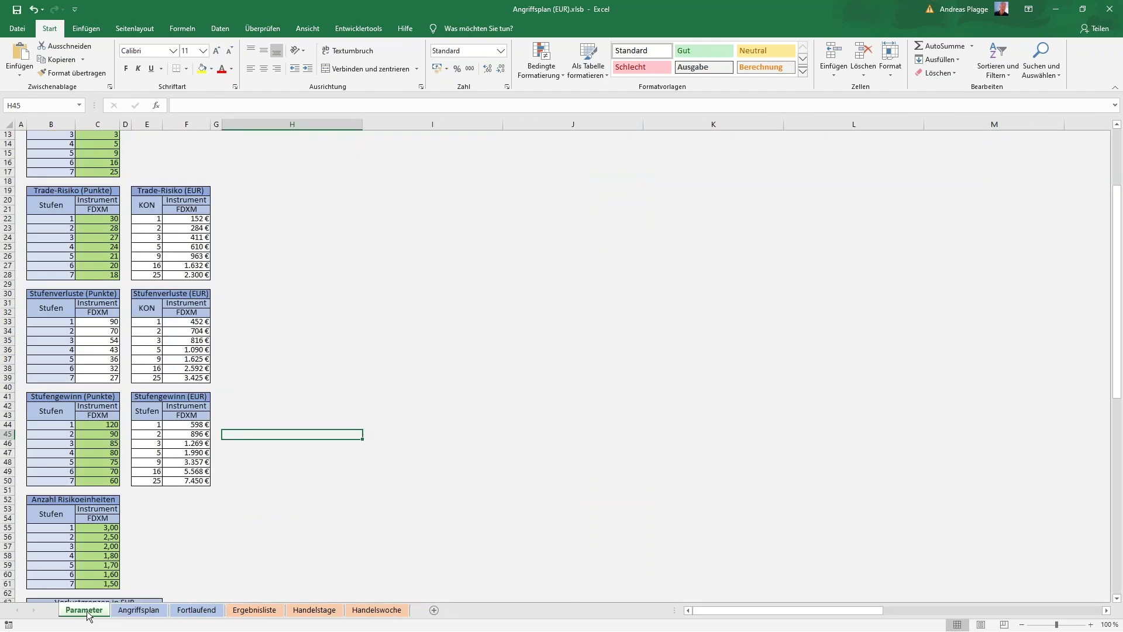
left_click(215, 504)
scroll(239, 473, "down", 7)
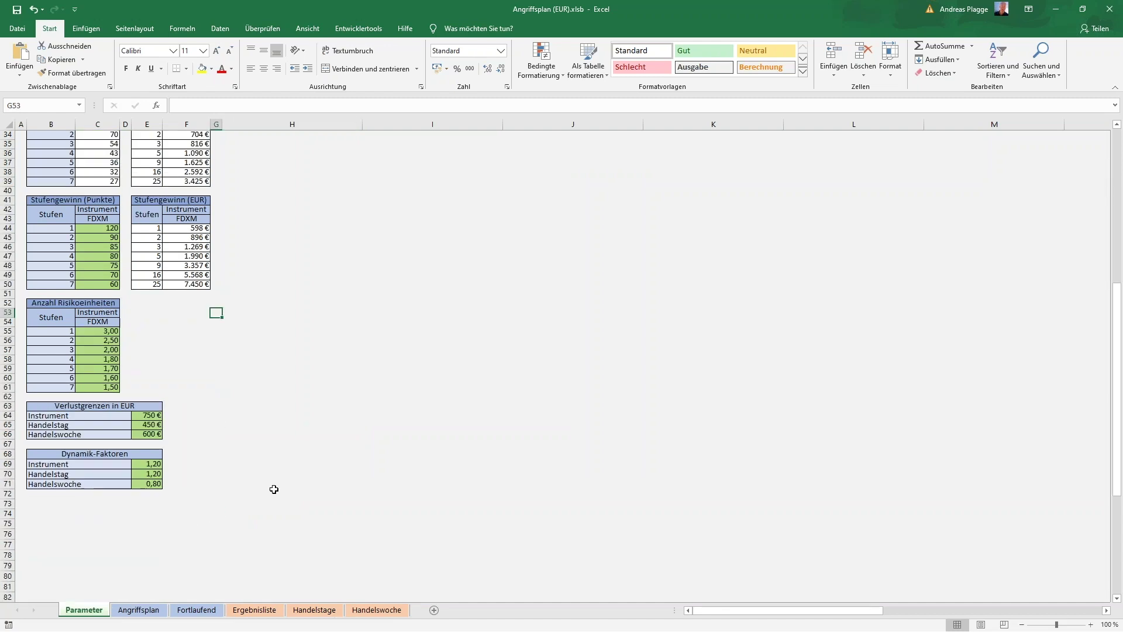
left_click(386, 611)
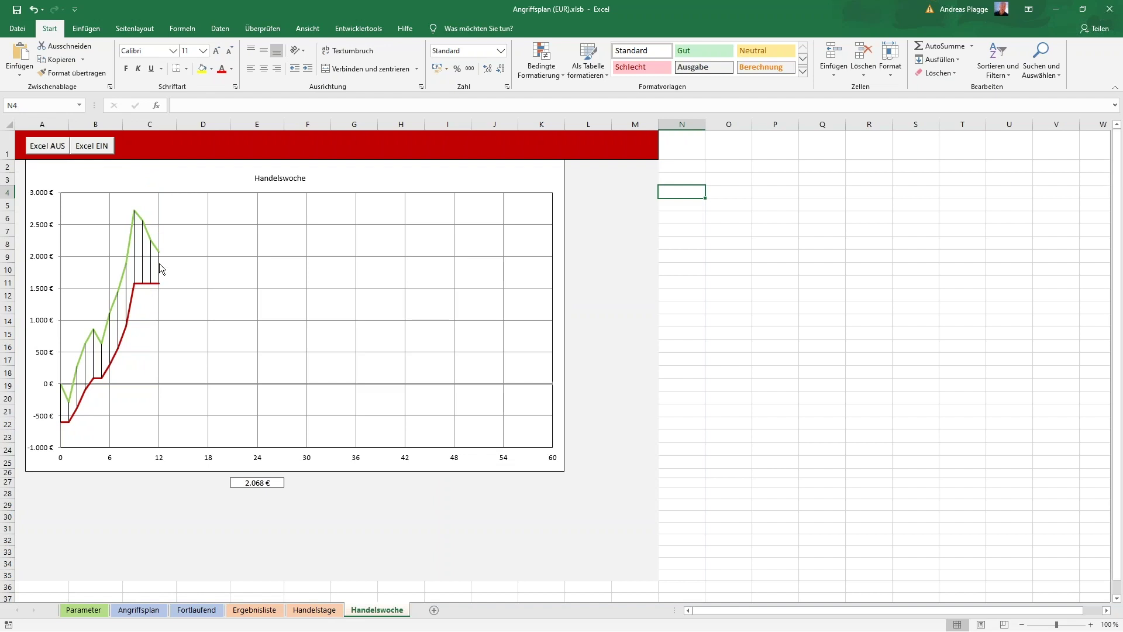
left_click(81, 610)
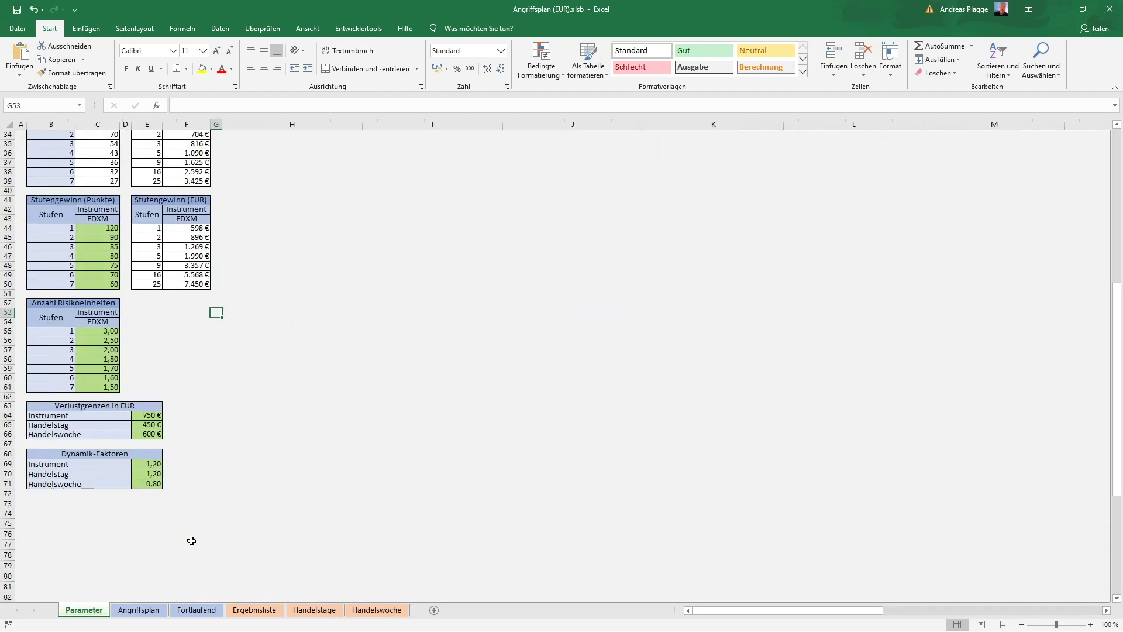
left_click(242, 463)
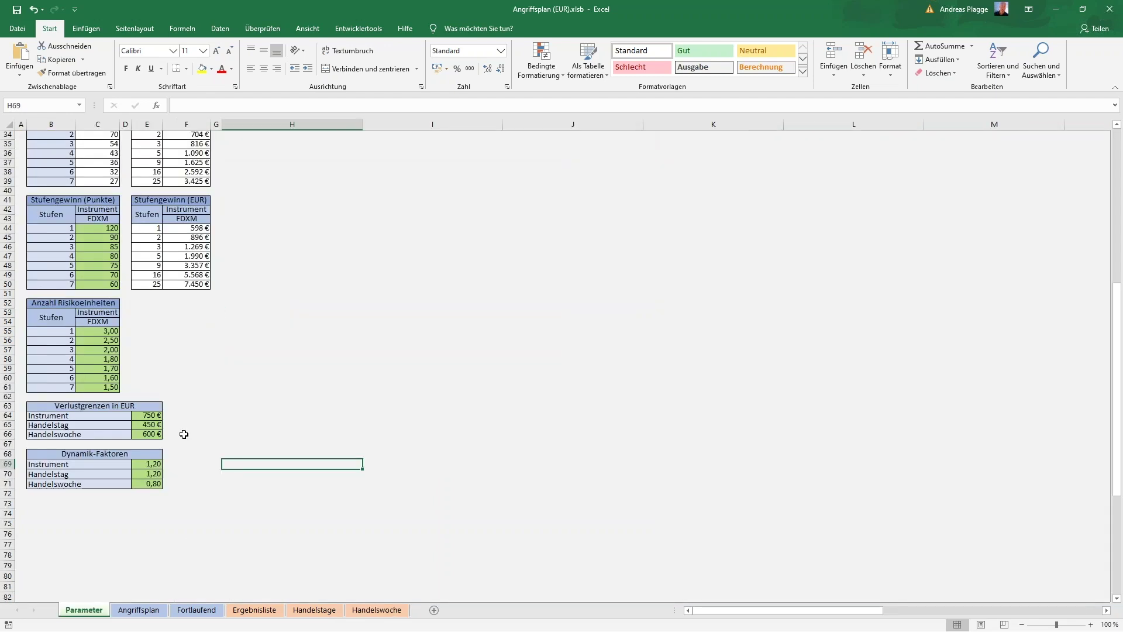
left_click(155, 485)
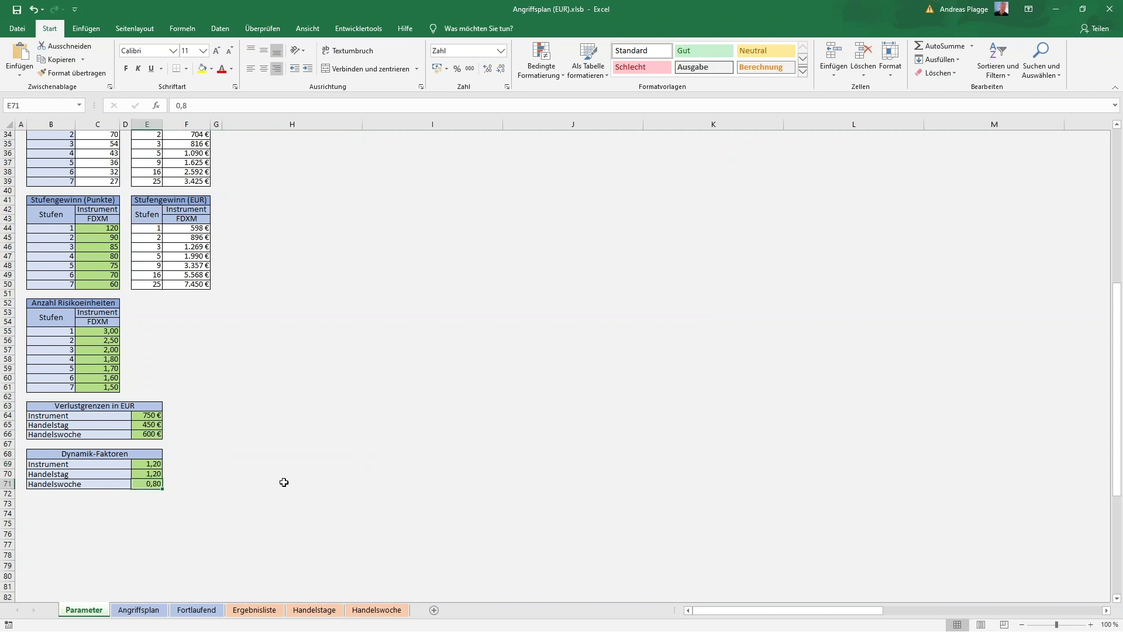
type("1")
left_click(216, 490)
Step: Check the Handelswoche stop curve against the new Dynamik-Faktor and compare it with the Fortlaufend and Mittwoch charts
left_click(380, 610)
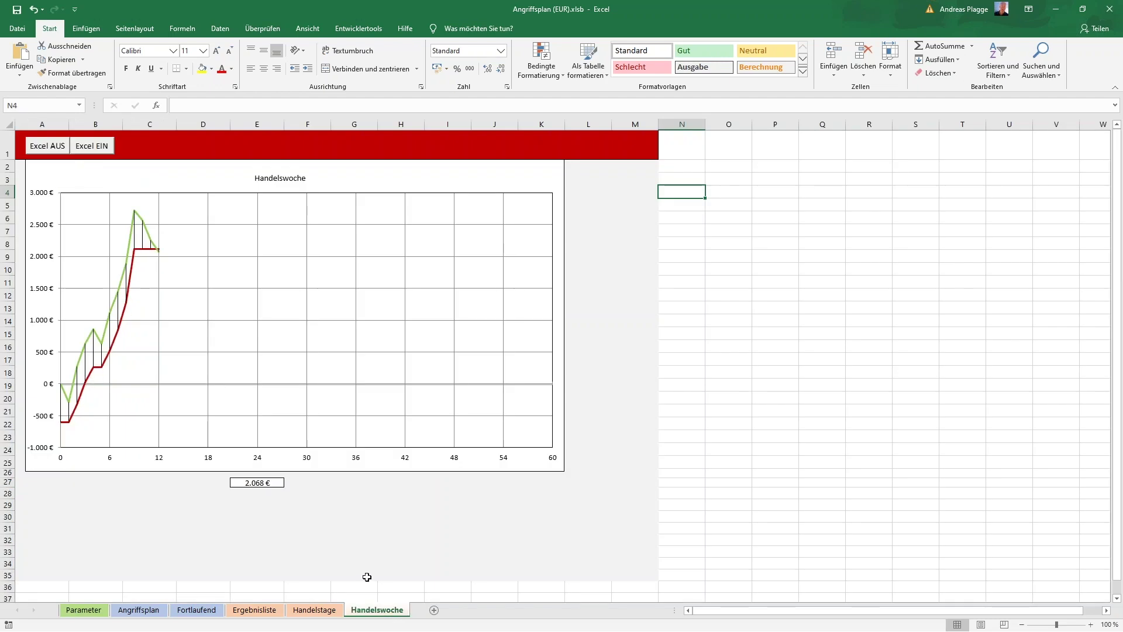
left_click(85, 611)
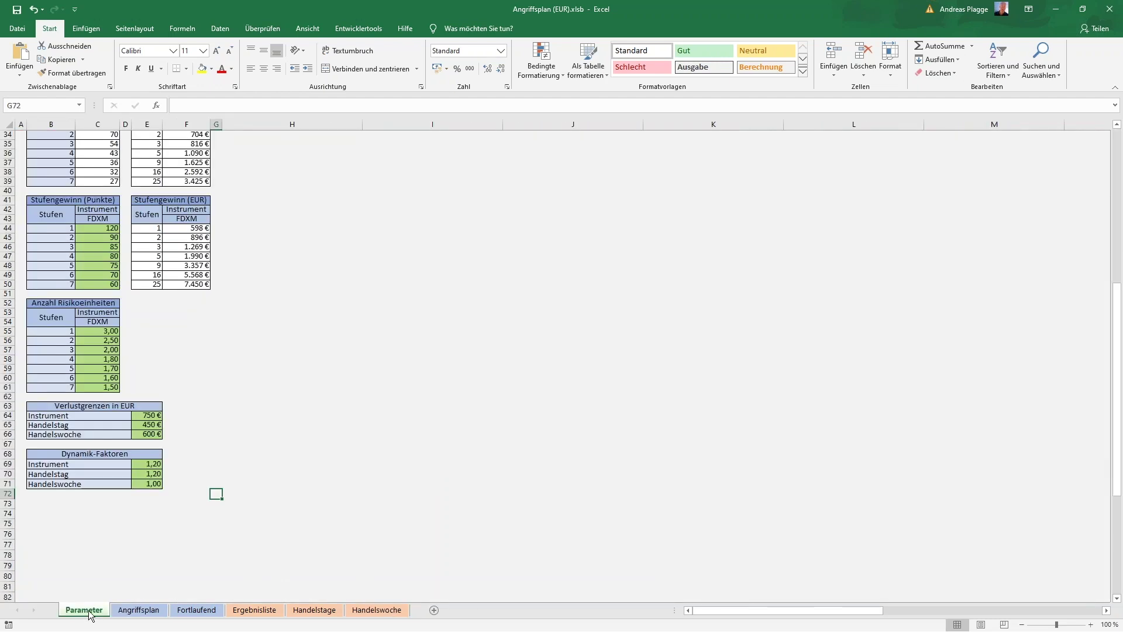
left_click(225, 472)
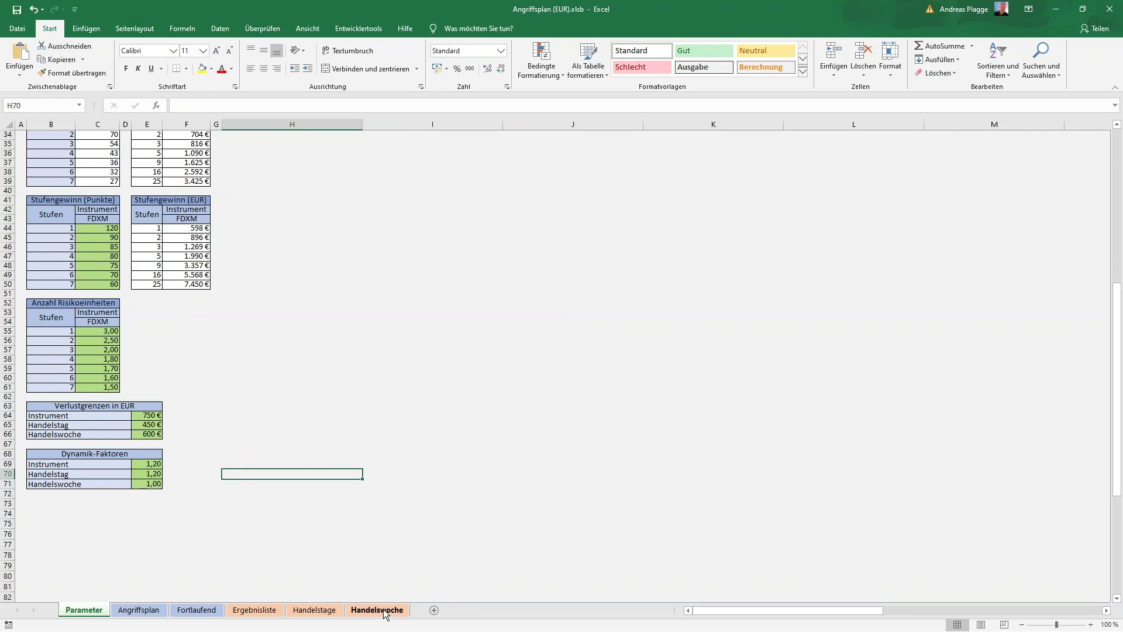
left_click(385, 611)
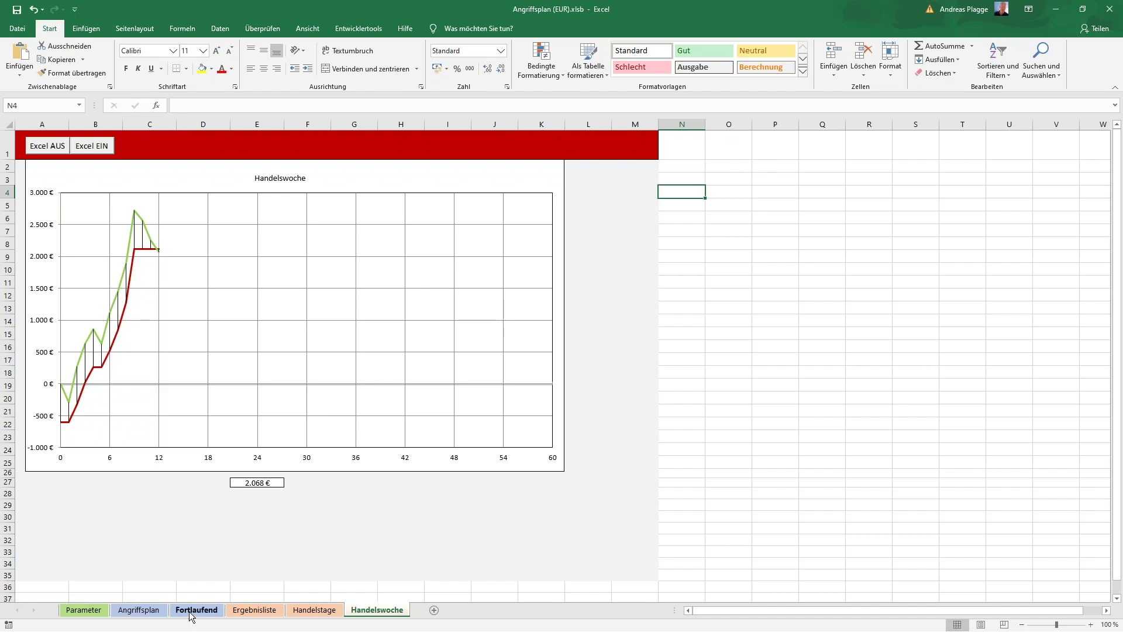
left_click(218, 611)
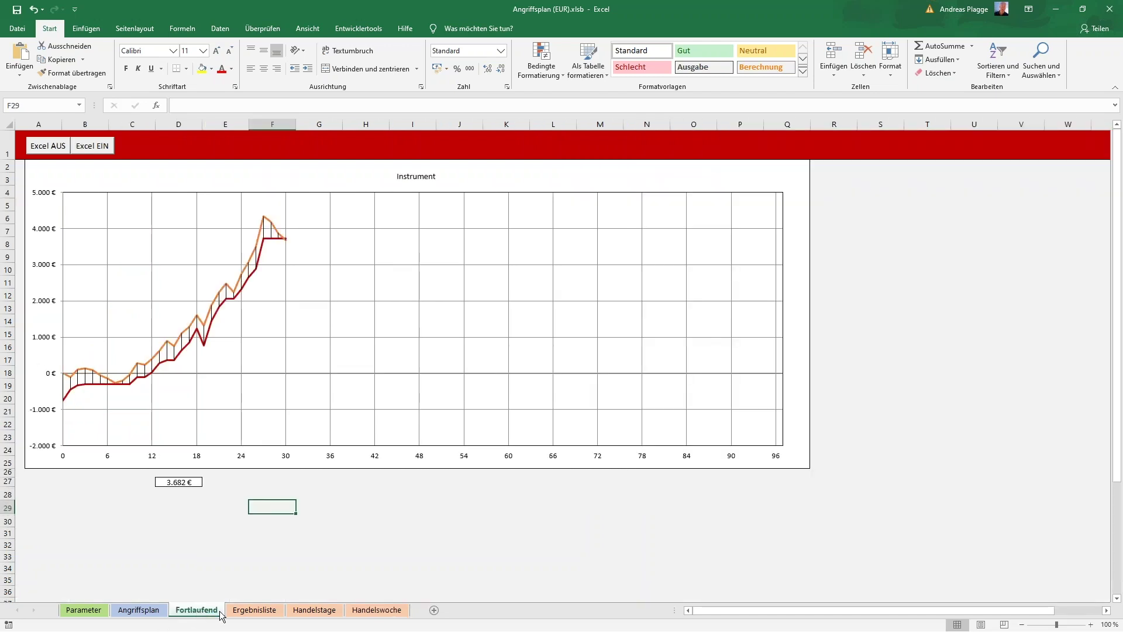
left_click(321, 612)
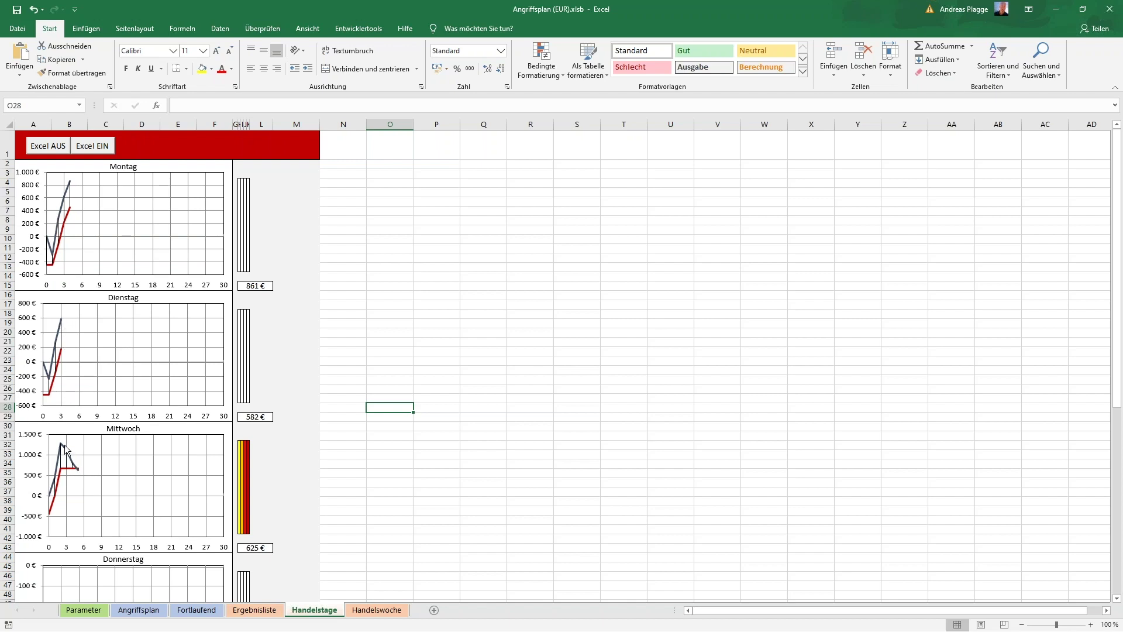
left_click(370, 610)
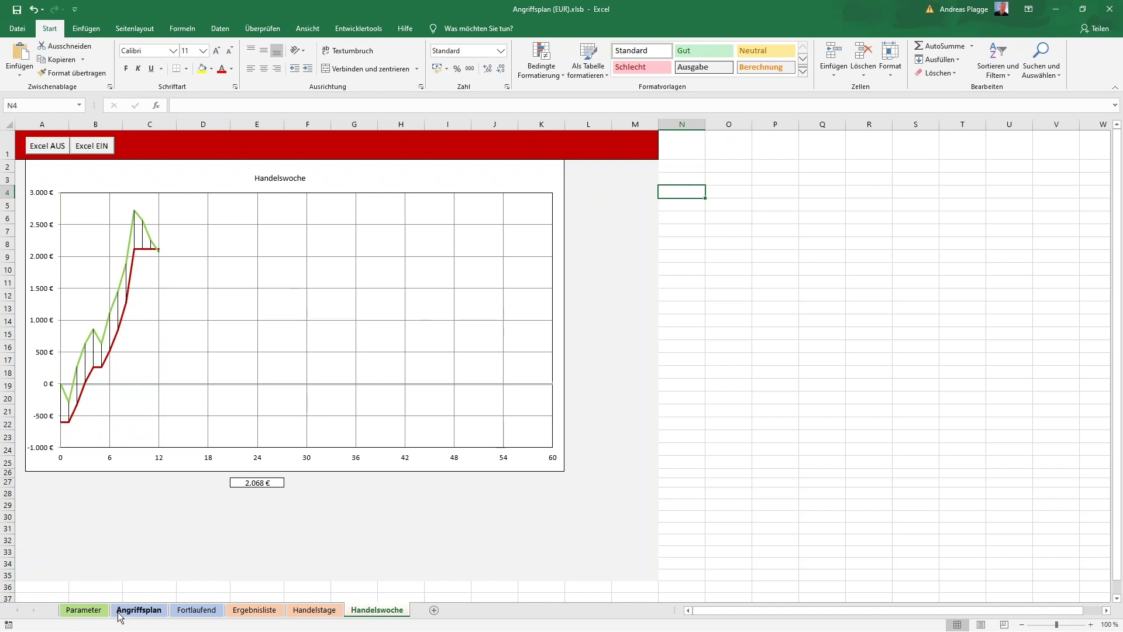
Step: Review the Instrument curve in Fortlaufend and the overview of all four Stufen on Angriffsplan
left_click(195, 611)
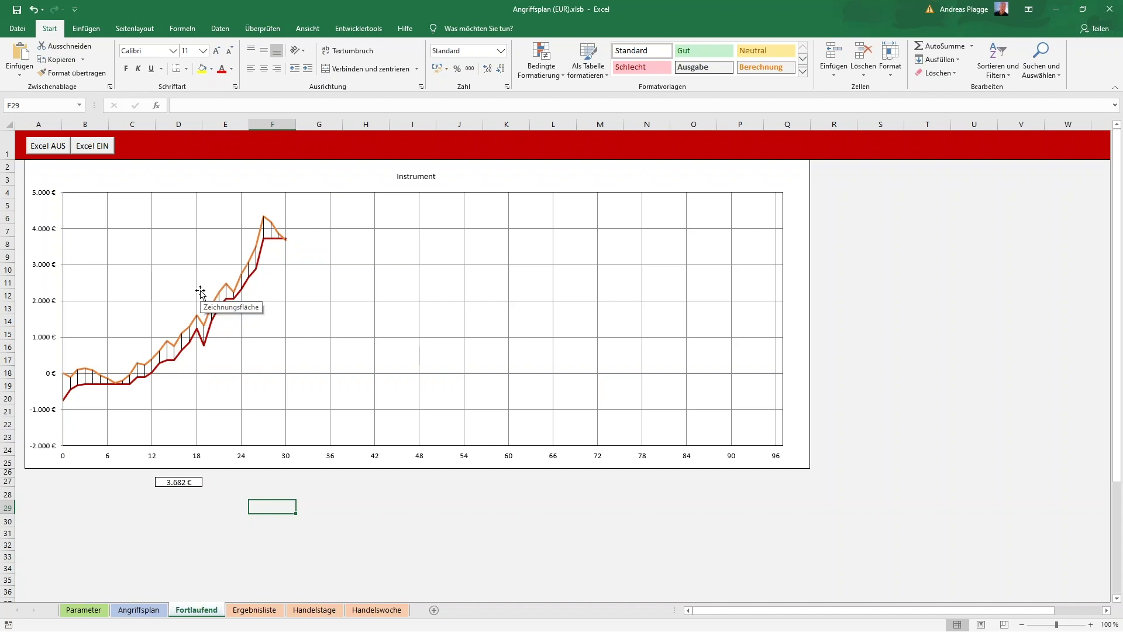
left_click(140, 610)
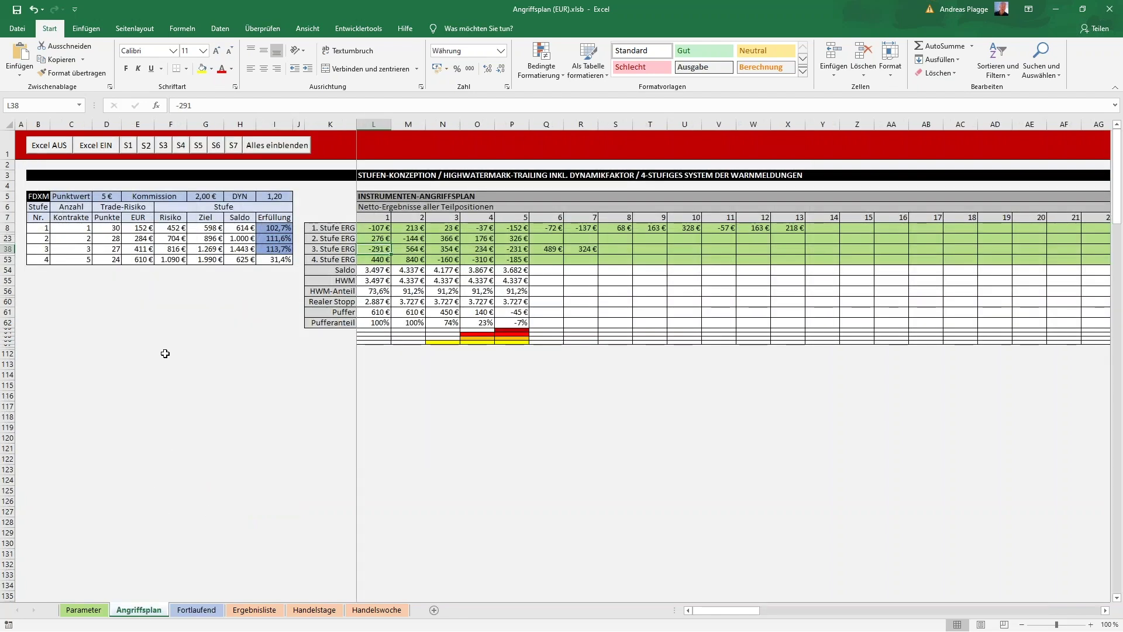
left_click(146, 351)
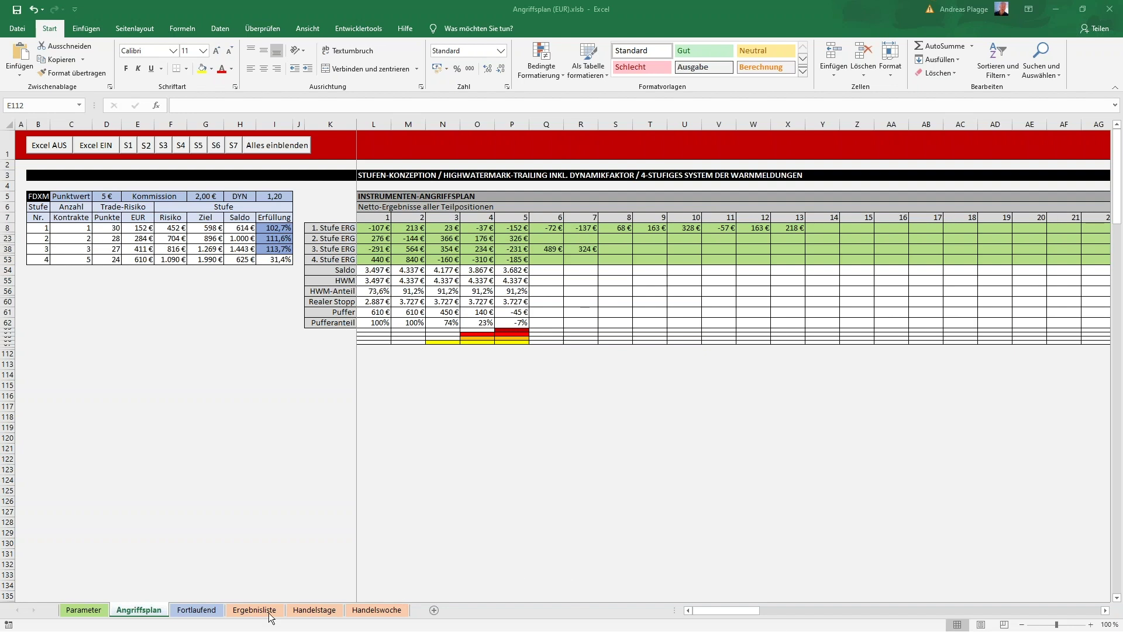
Step: Compare the Instrument curve on Fortlaufend with the Handelswoche curve and inspect the stop line around point 18
left_click(250, 610)
left_click(205, 610)
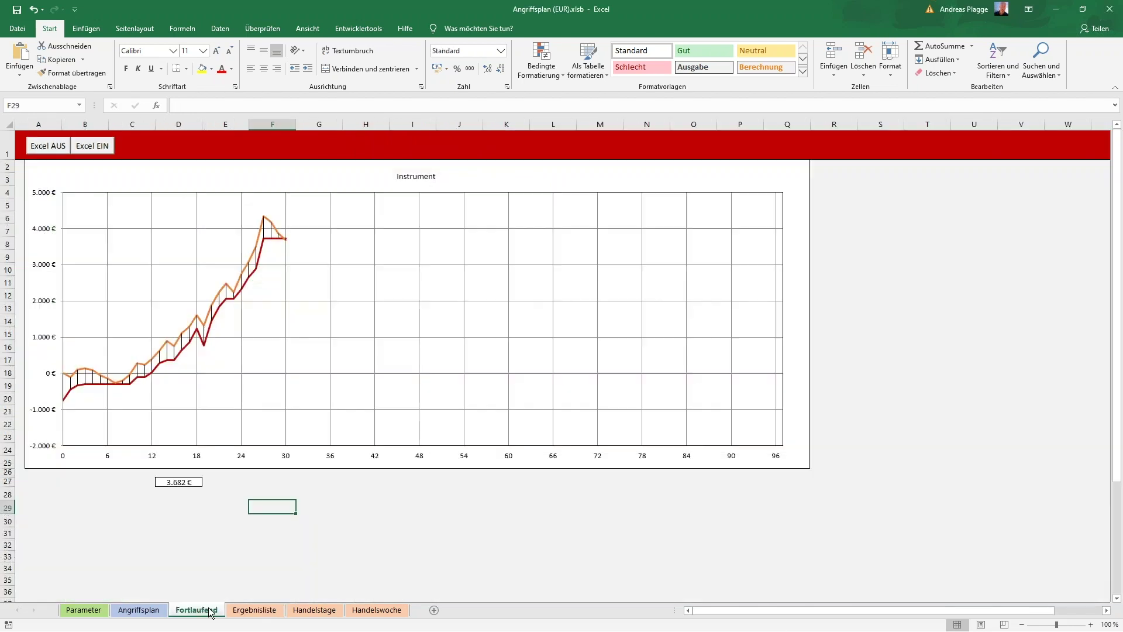
left_click(379, 610)
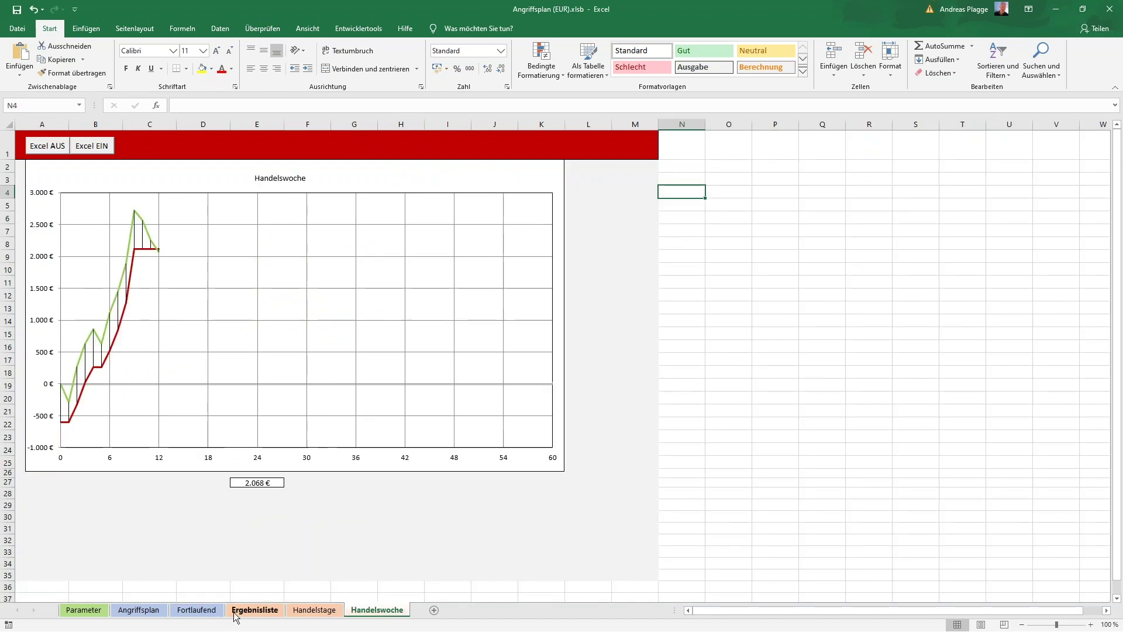
left_click(193, 610)
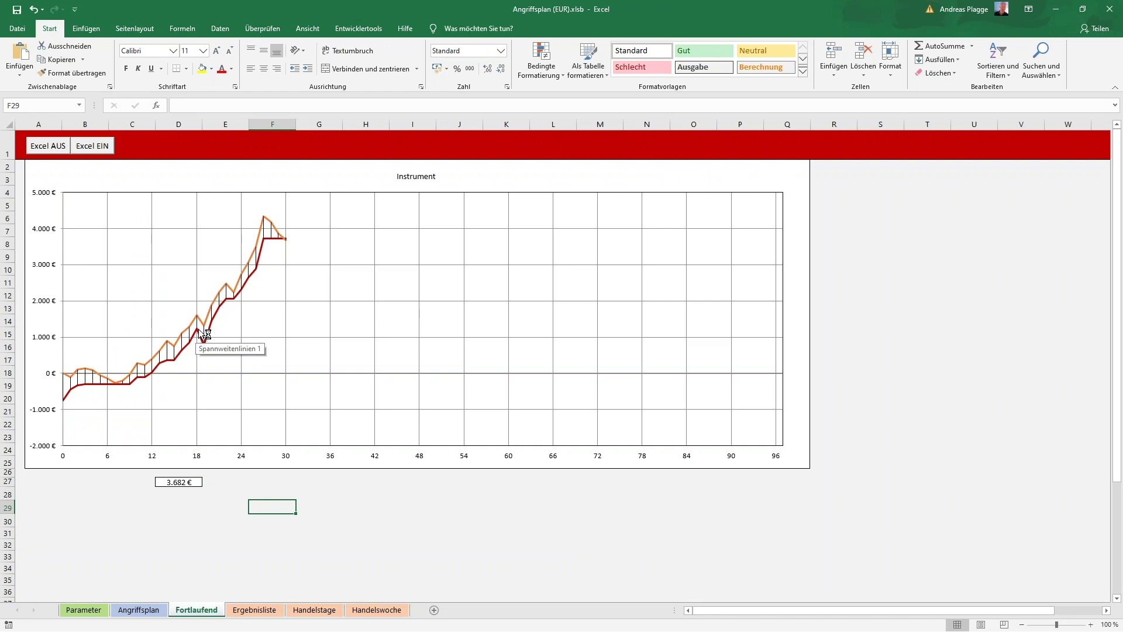
left_click(220, 473)
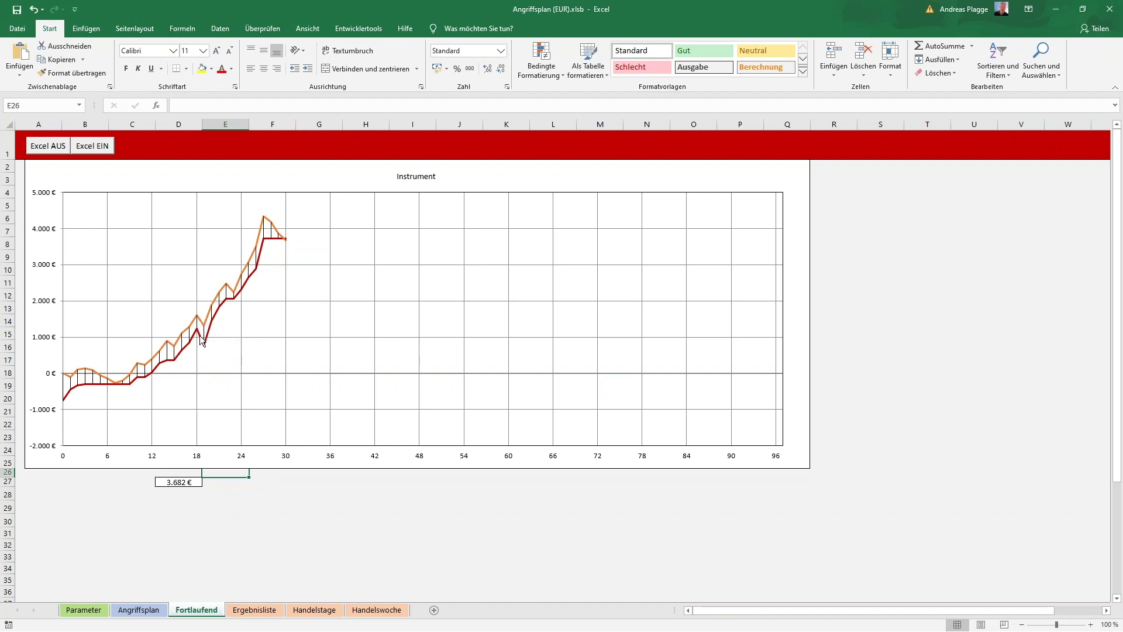
mouse_move(209, 344)
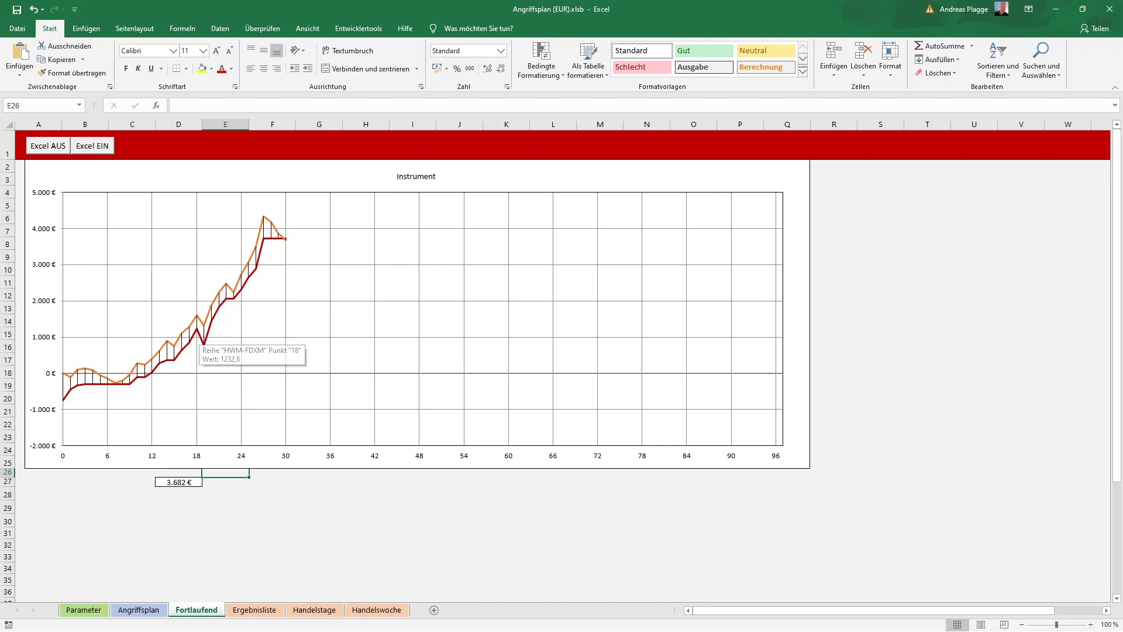
Step: Set the Dynamik-Faktor for Instrument on Parameter to 1,00
left_click(95, 616)
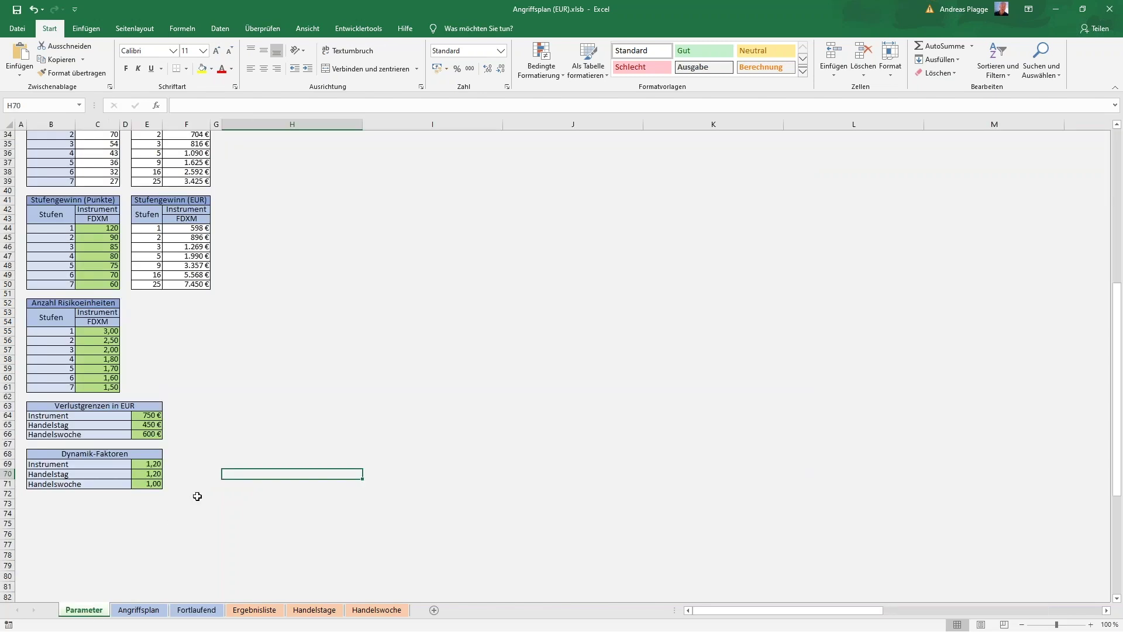
left_click(215, 436)
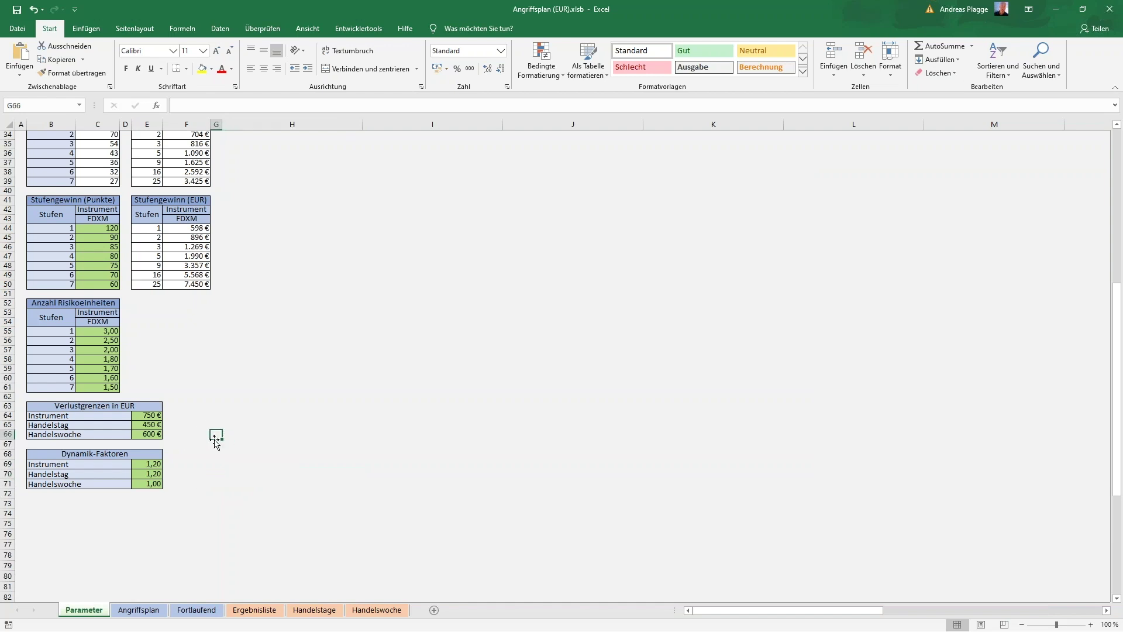
left_click(153, 464)
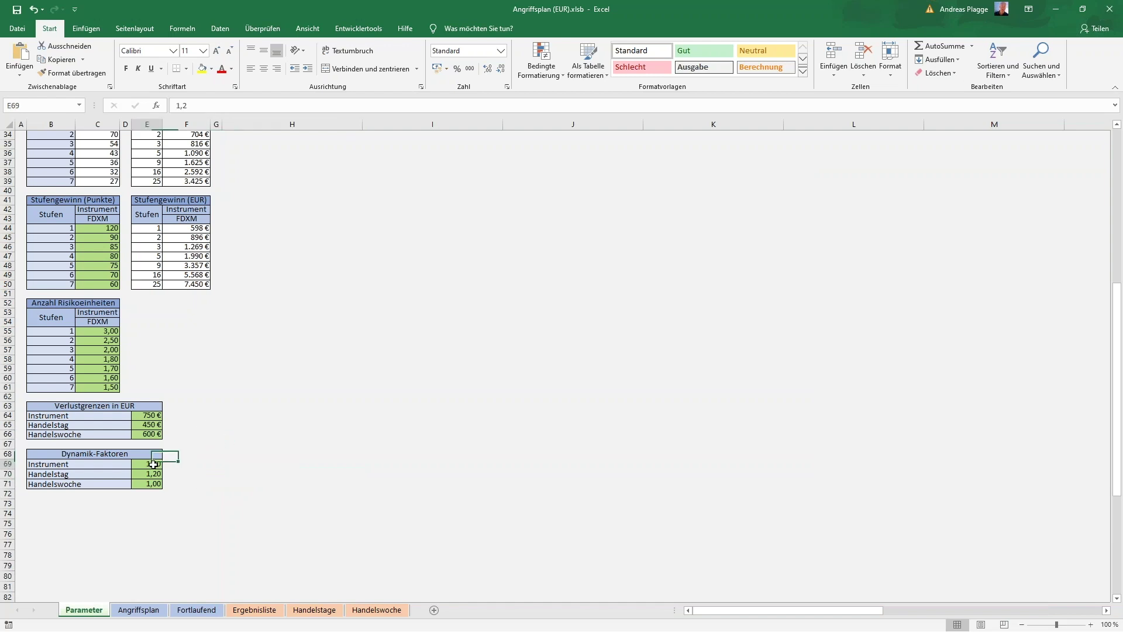
left_click(228, 453)
Step: Check the Instrument stop curve on Fortlaufend against the new factor, and review the Stufen tables on Parameter
left_click(197, 610)
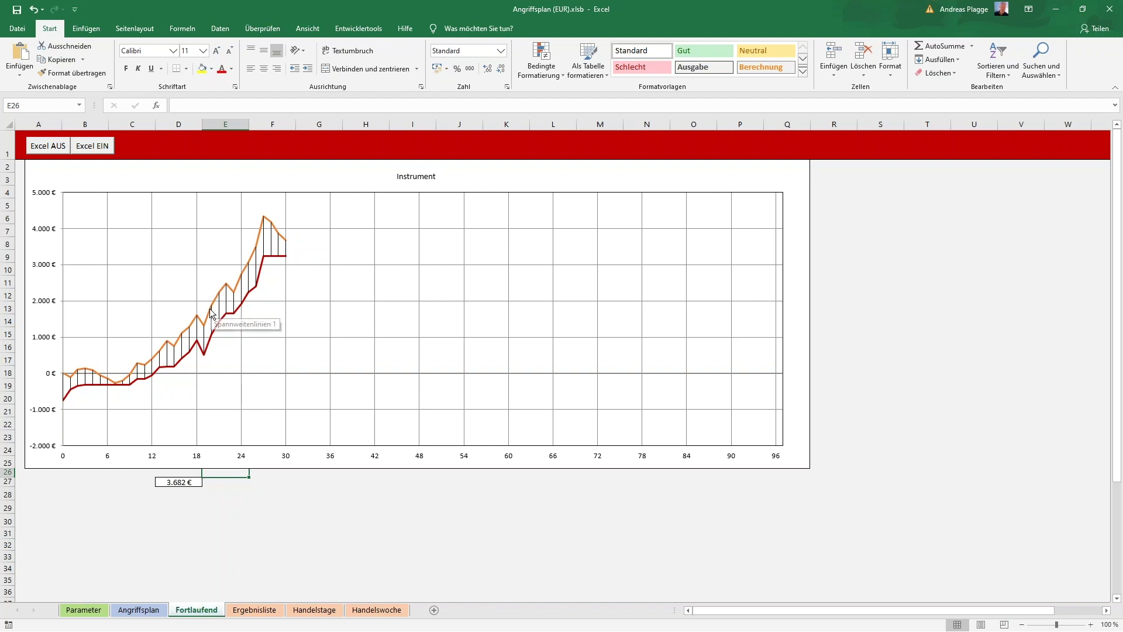
mouse_move(214, 314)
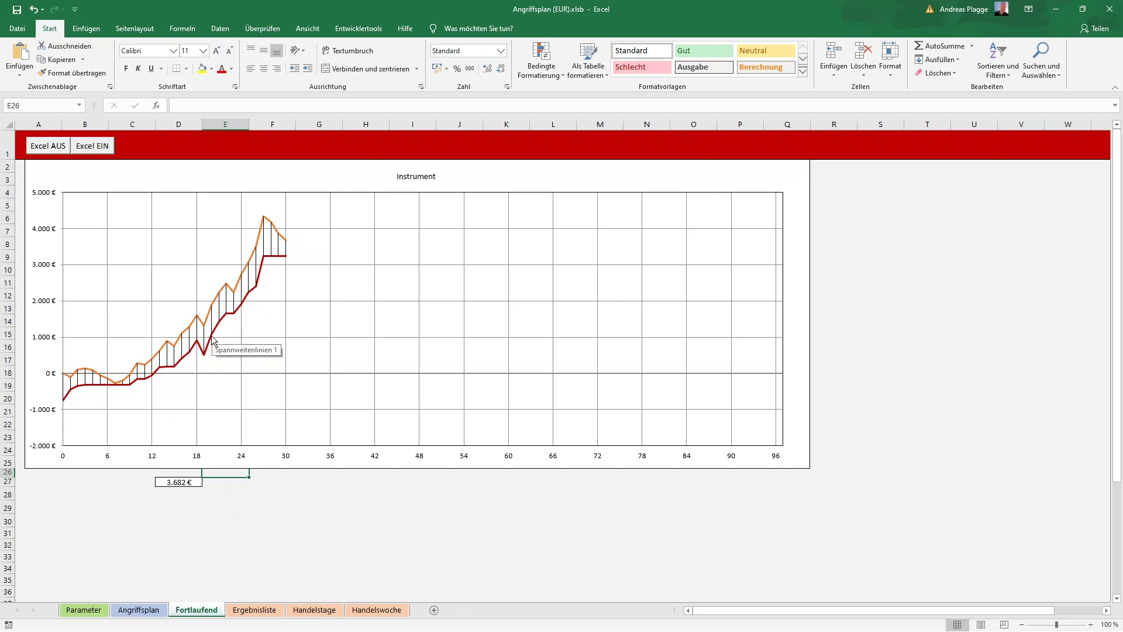
left_click(126, 481)
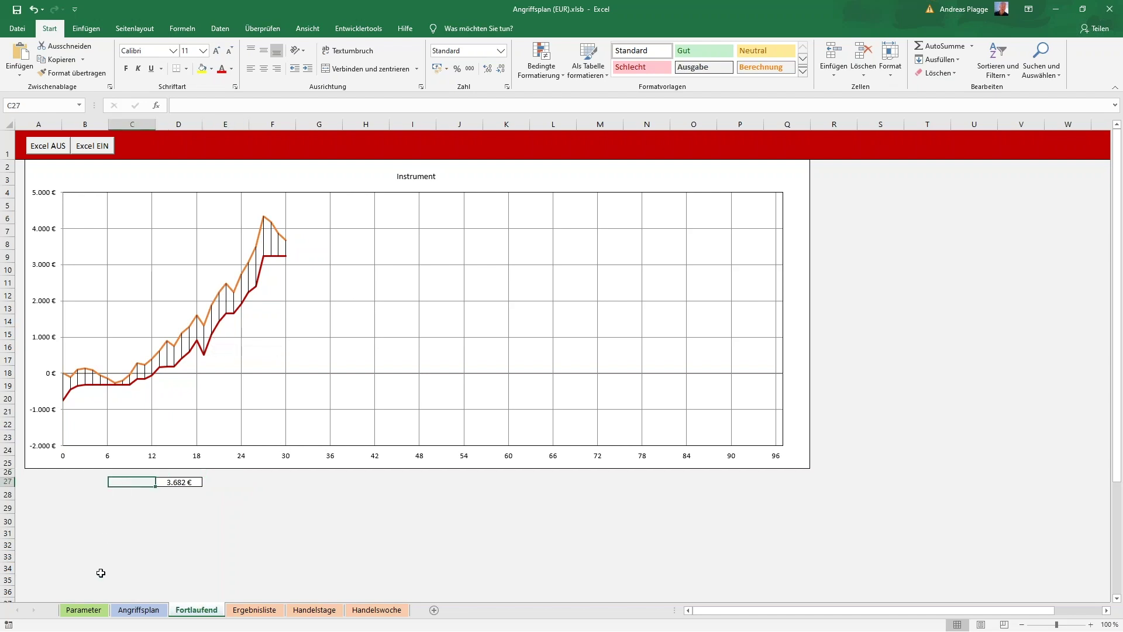
left_click(89, 610)
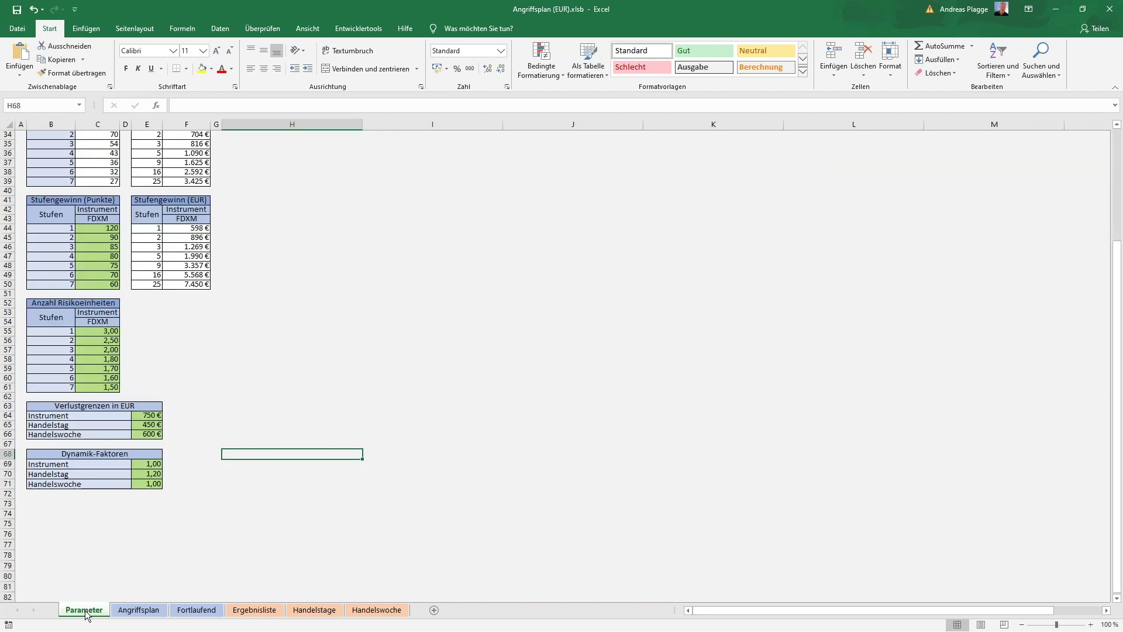
left_click(217, 331)
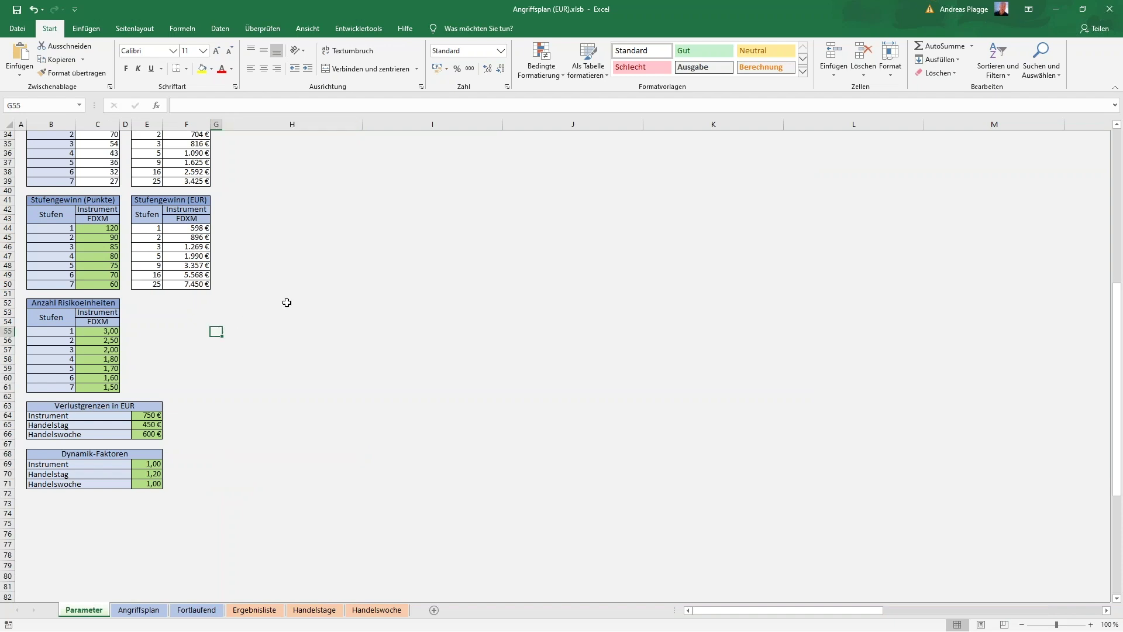
scroll(290, 282, "up", 8)
scroll(290, 282, "up", 3)
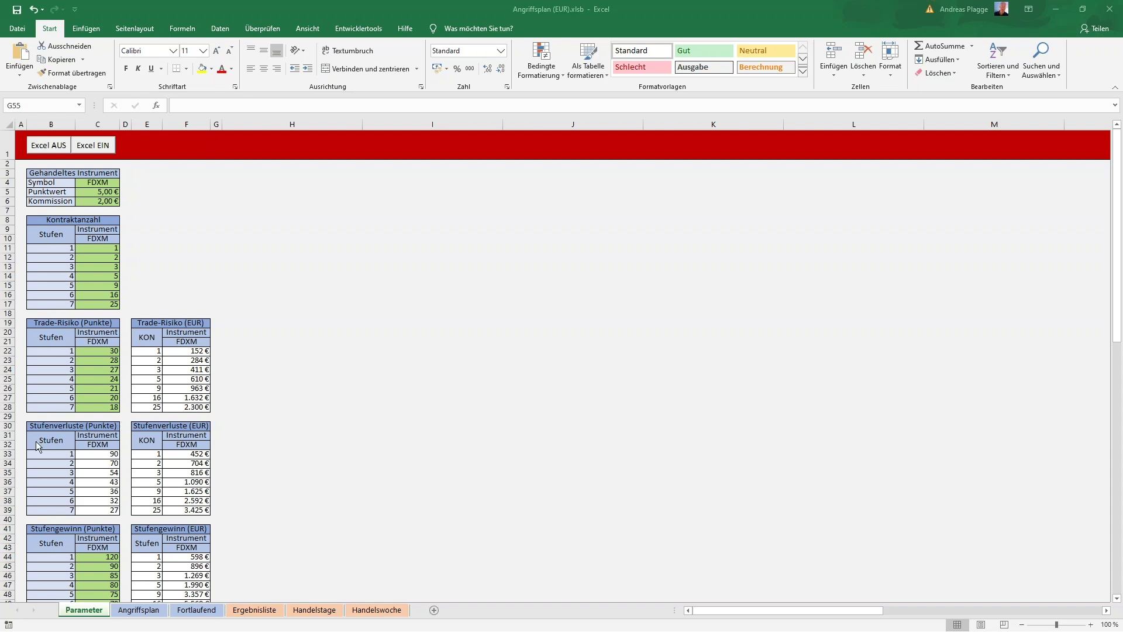
Step: Examine the third Stufe's results and the Realer Stopp and Puffer rows on Angriffsplan
left_click(139, 611)
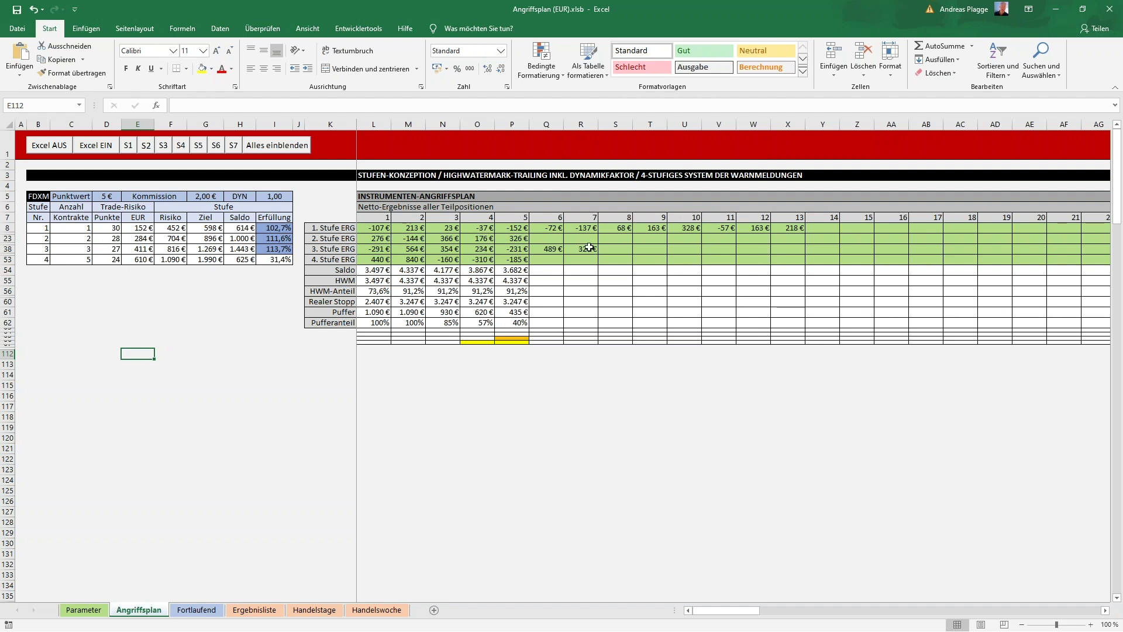
left_click(479, 250)
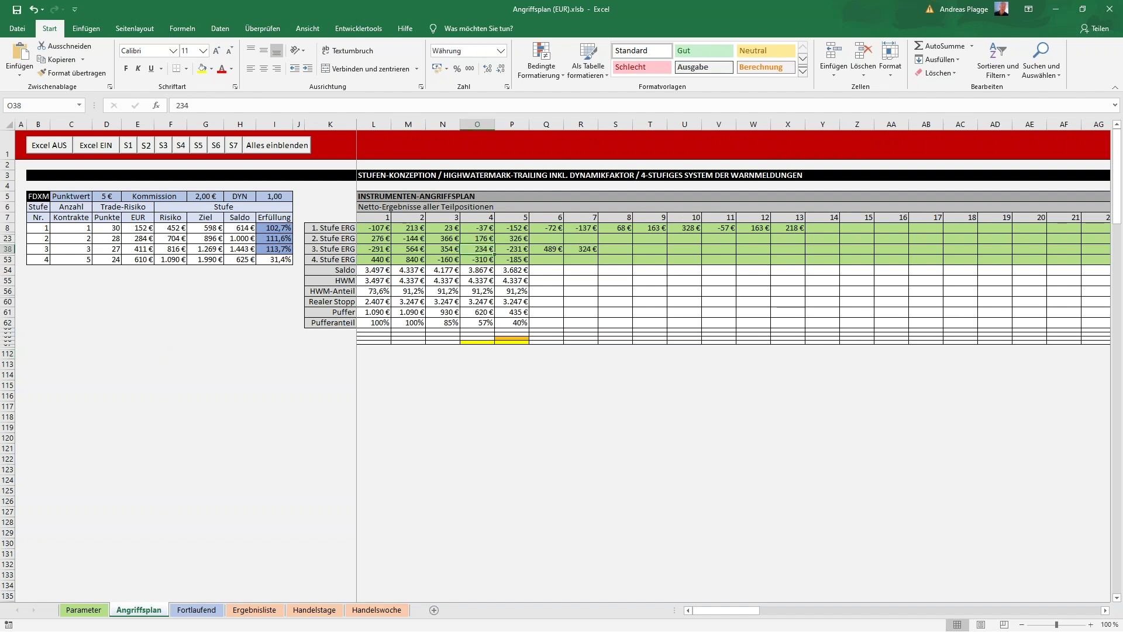
left_click(513, 250)
left_click(548, 250)
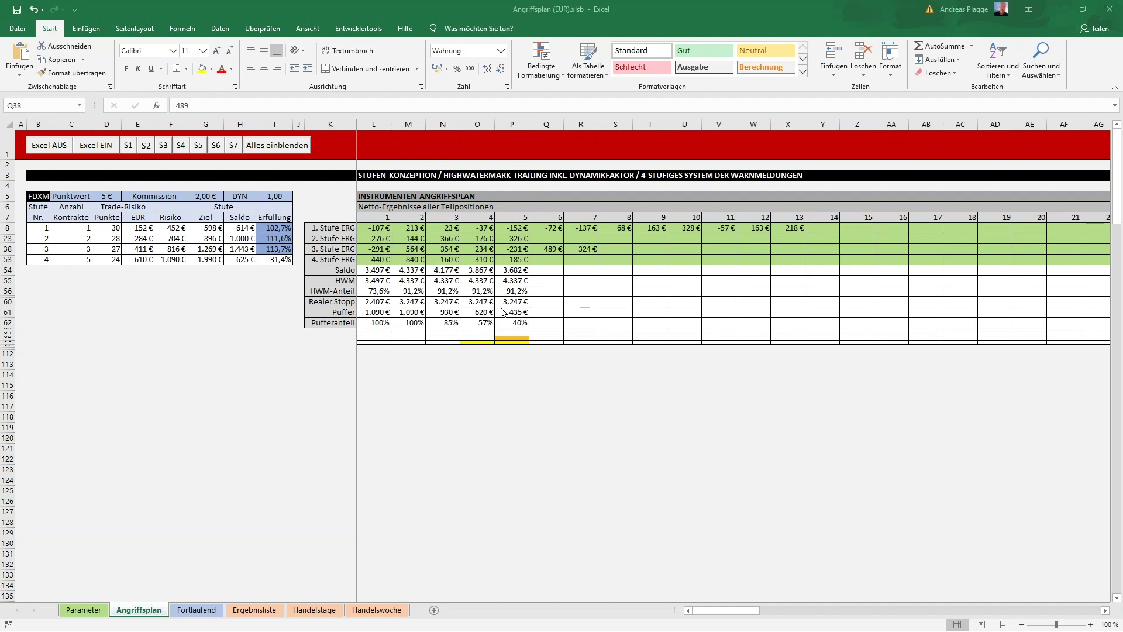
left_click(483, 396)
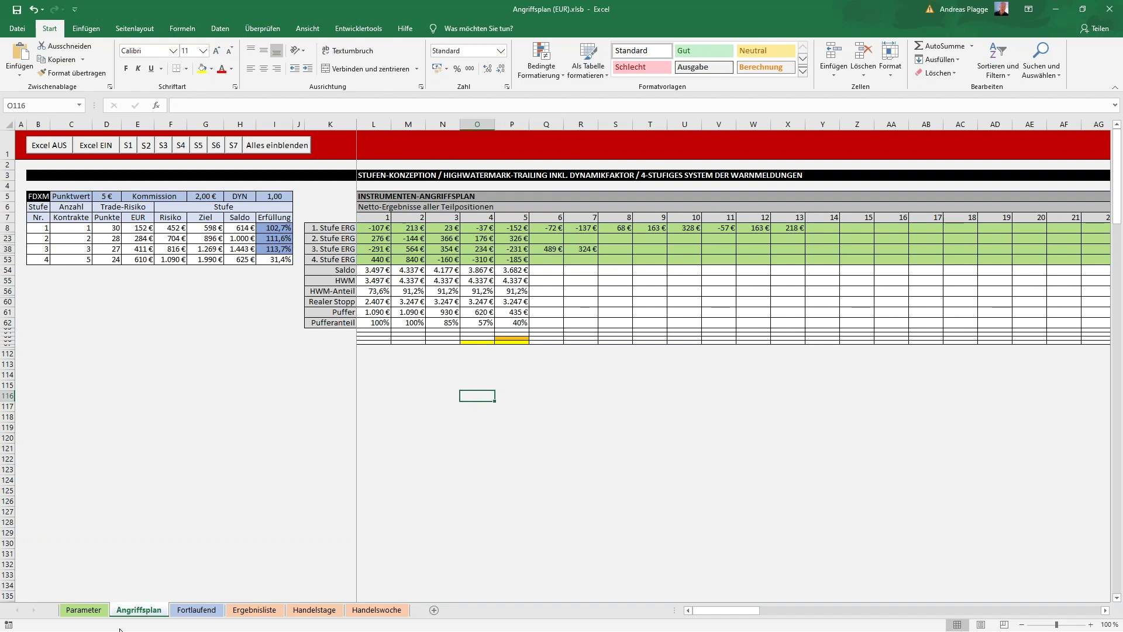
Step: Set the Dynamik-Faktor for Instrument on Parameter to 0,80 and check the fifth result's Puffer on Angriffsplan
left_click(93, 611)
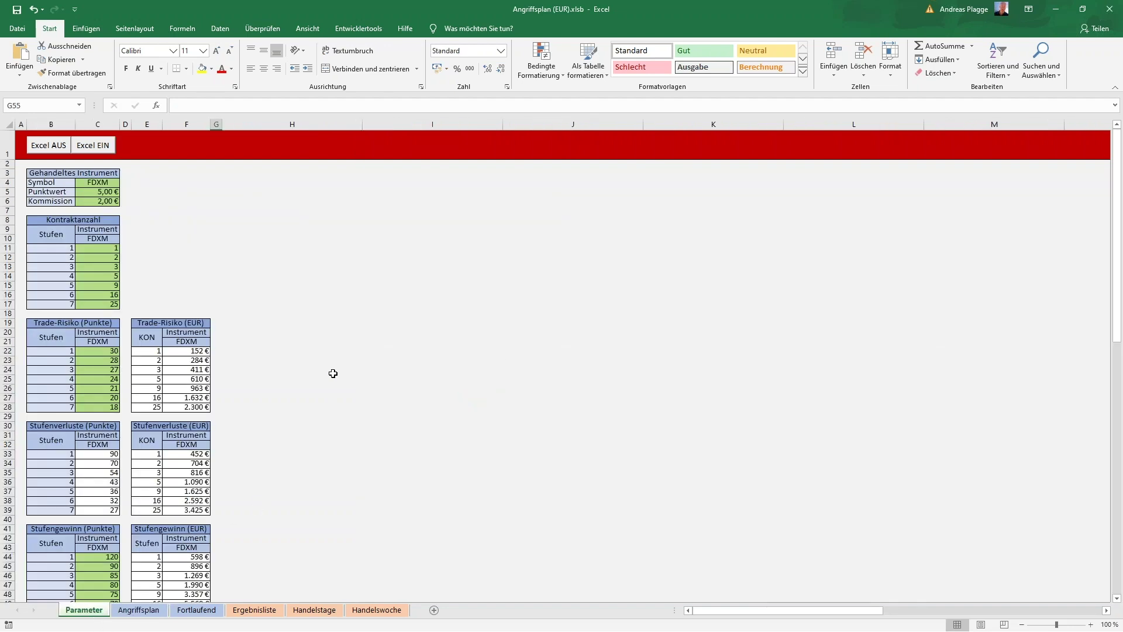
scroll(333, 373, "down", 13)
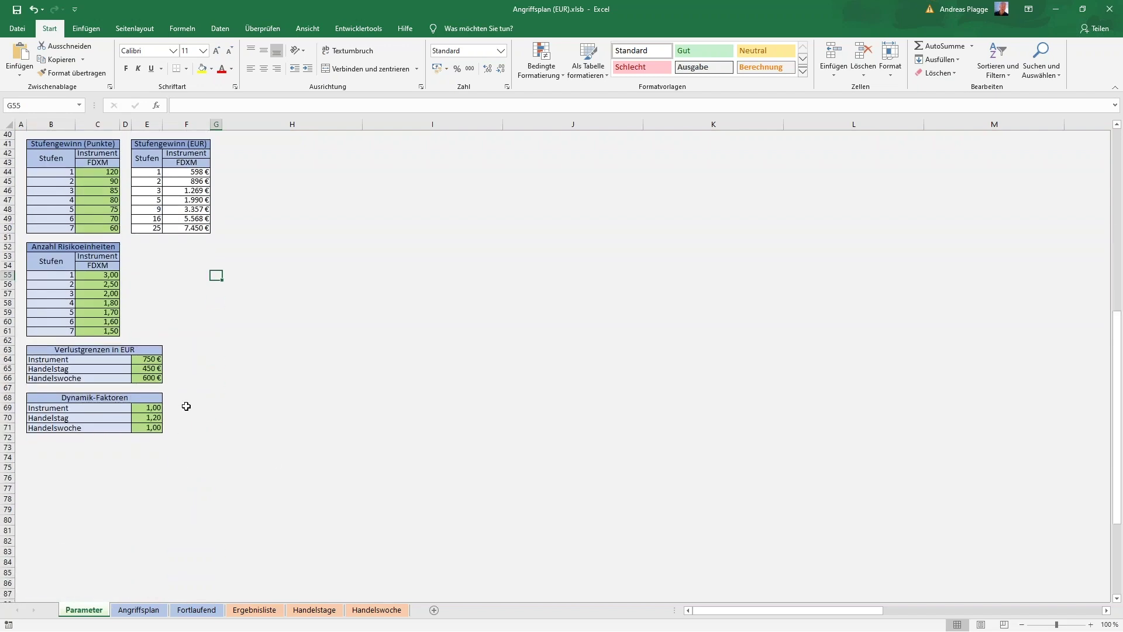
left_click(152, 408)
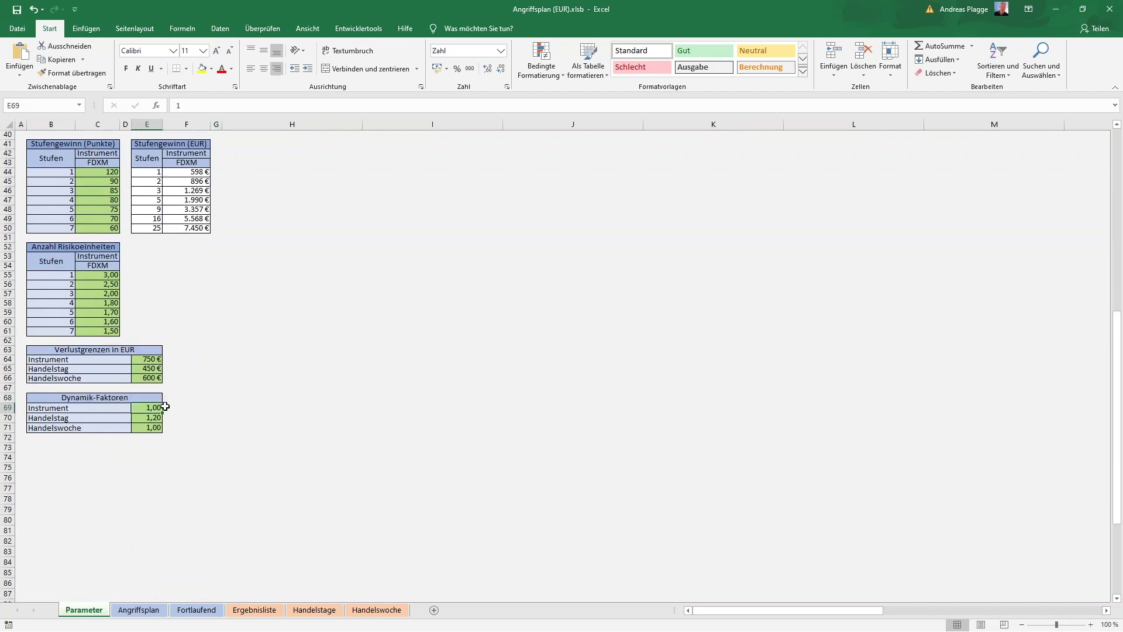
type("0,8")
key("Return")
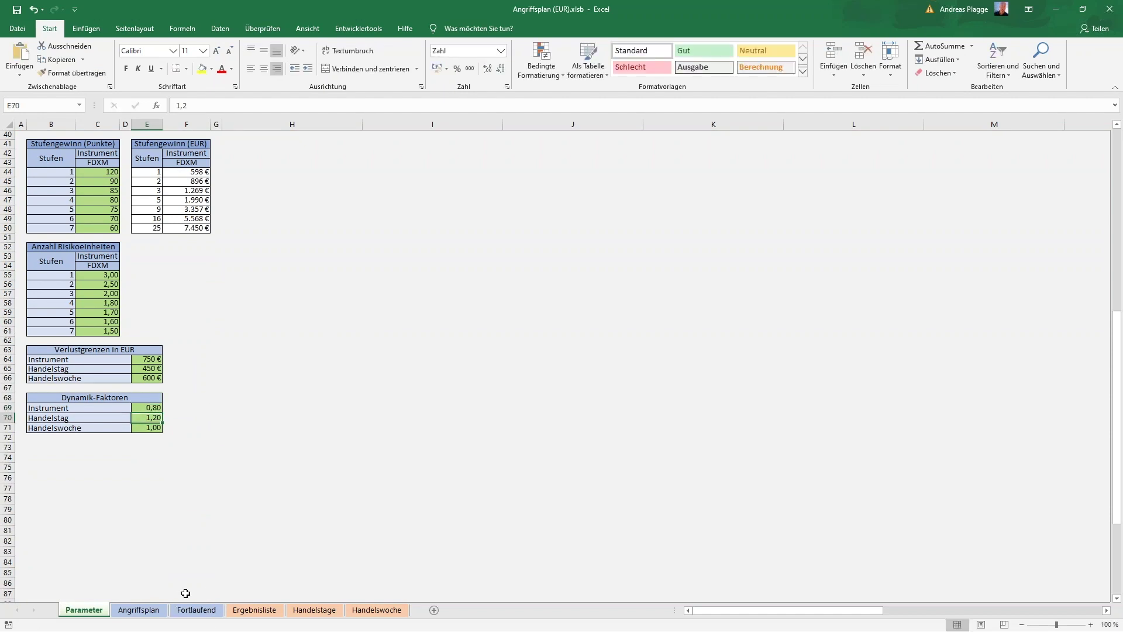
left_click(140, 611)
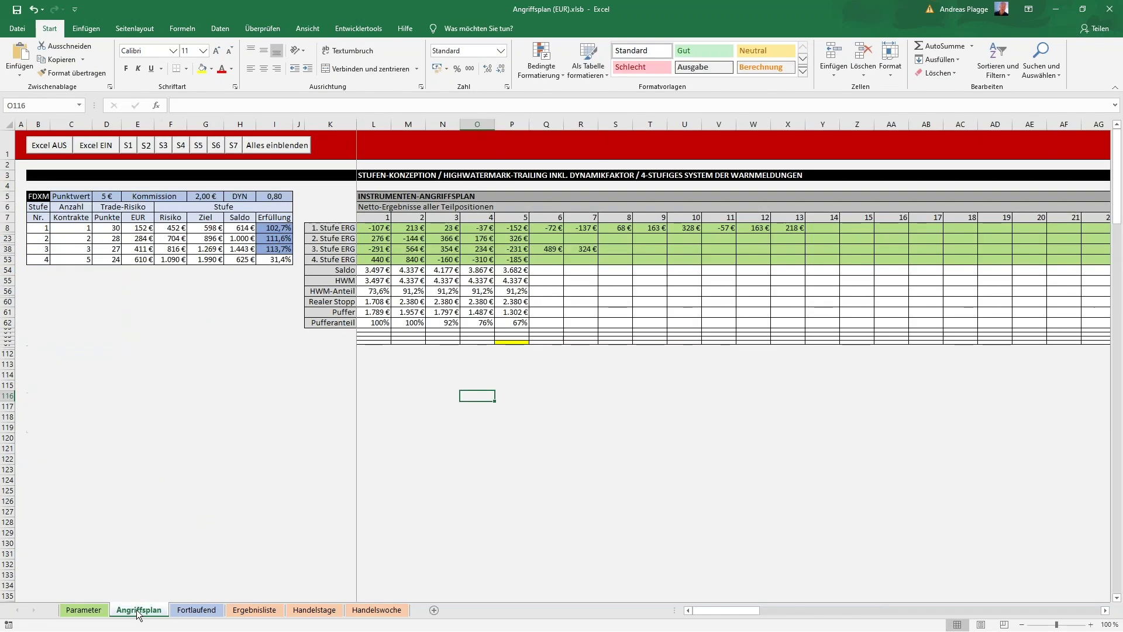
left_click(513, 313)
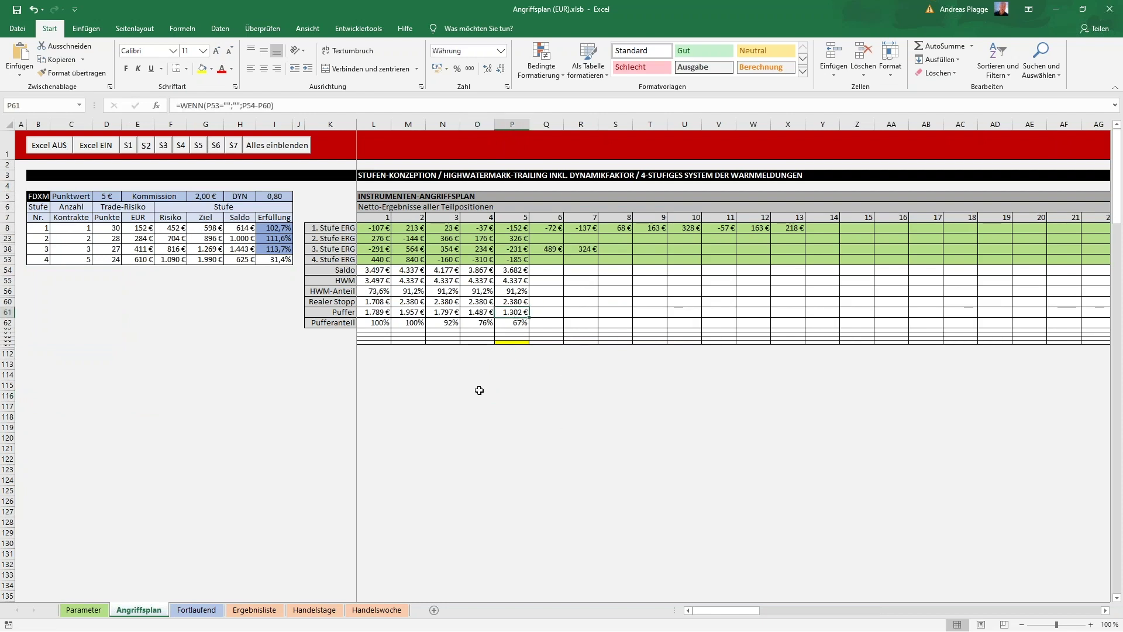